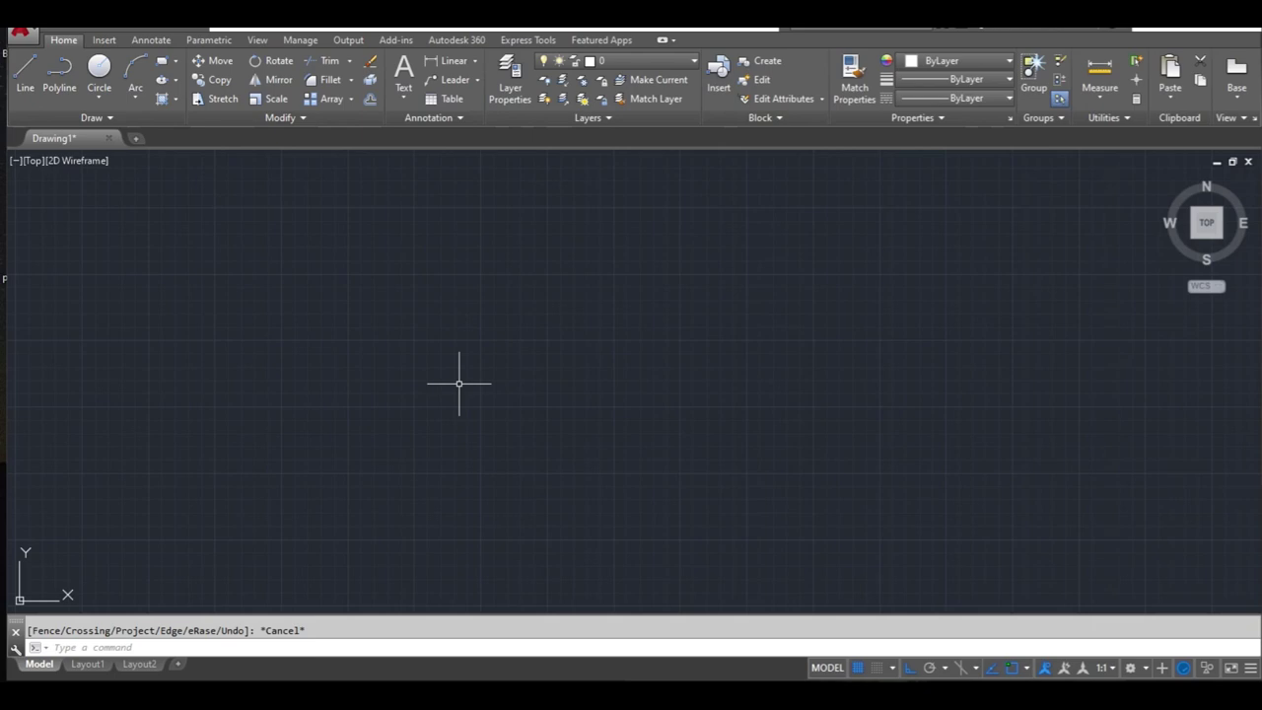
Step: Start the LINE command so the first line can be drawn on the empty canvas
key(Return)
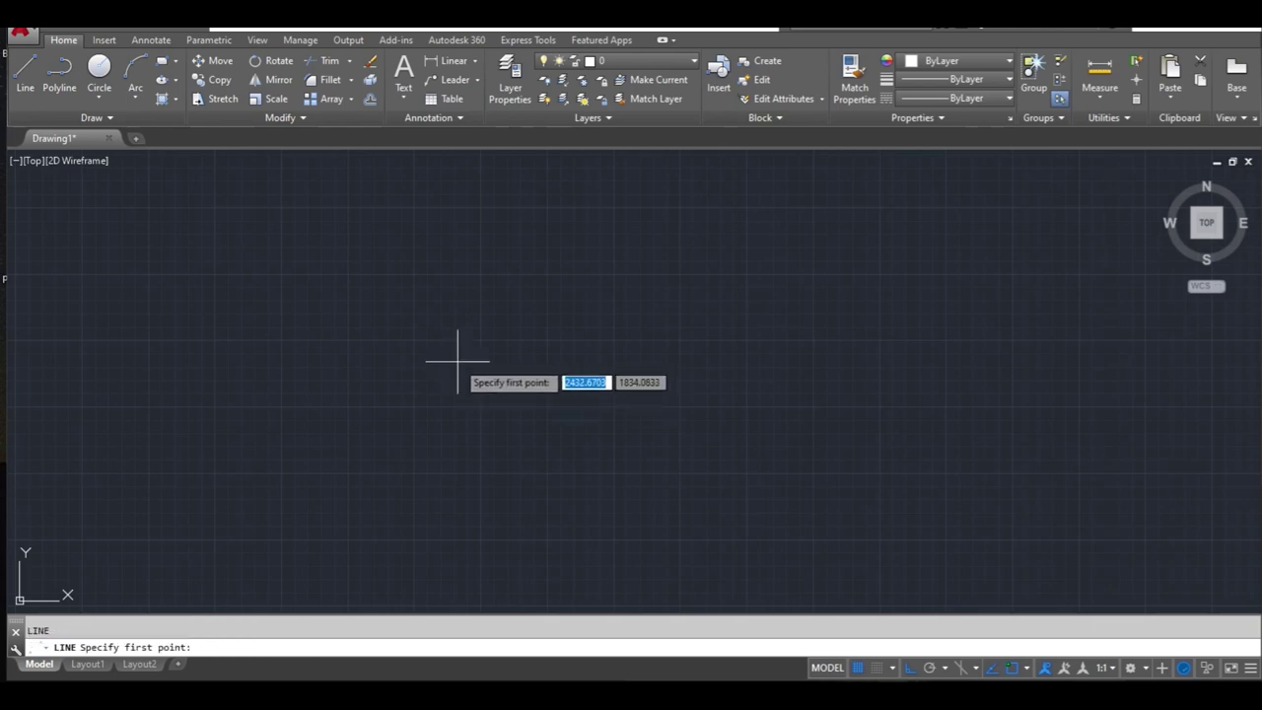
Step: Draw the wardrobe outline as four lines: 185 down, 90 right, then back up and across
click(316, 264)
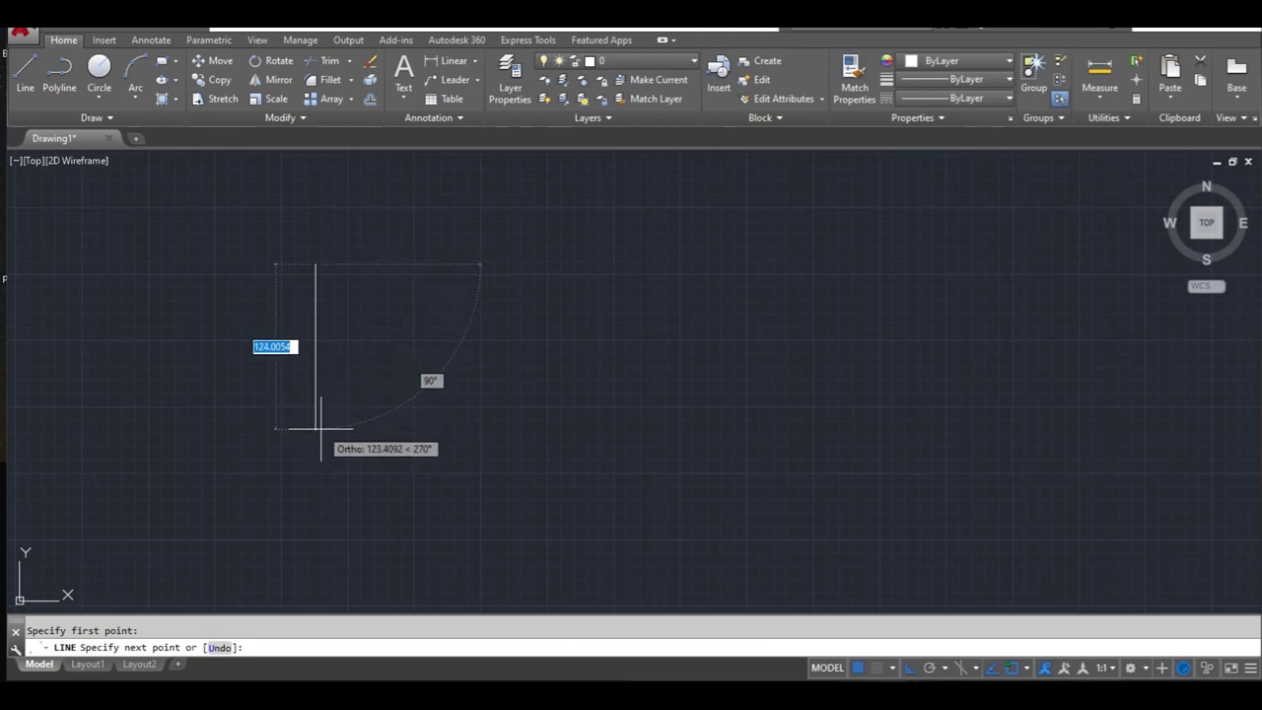
text(185)
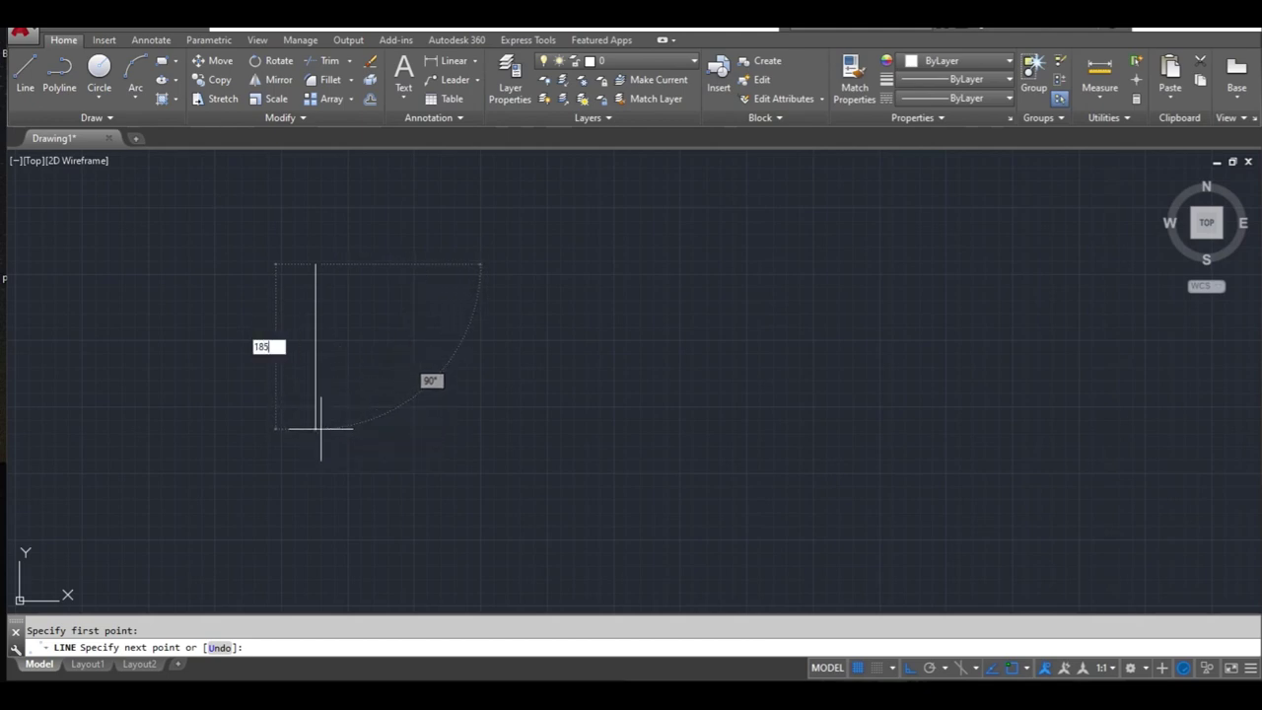
key(Return)
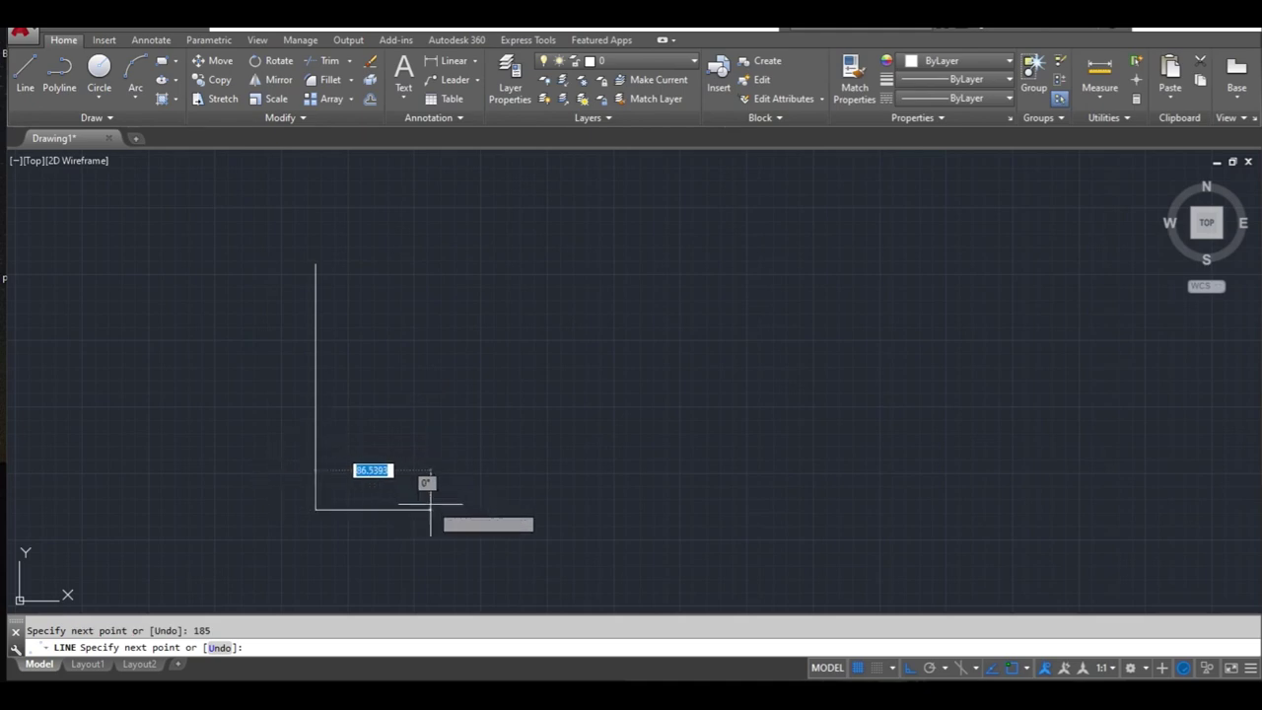
text(90)
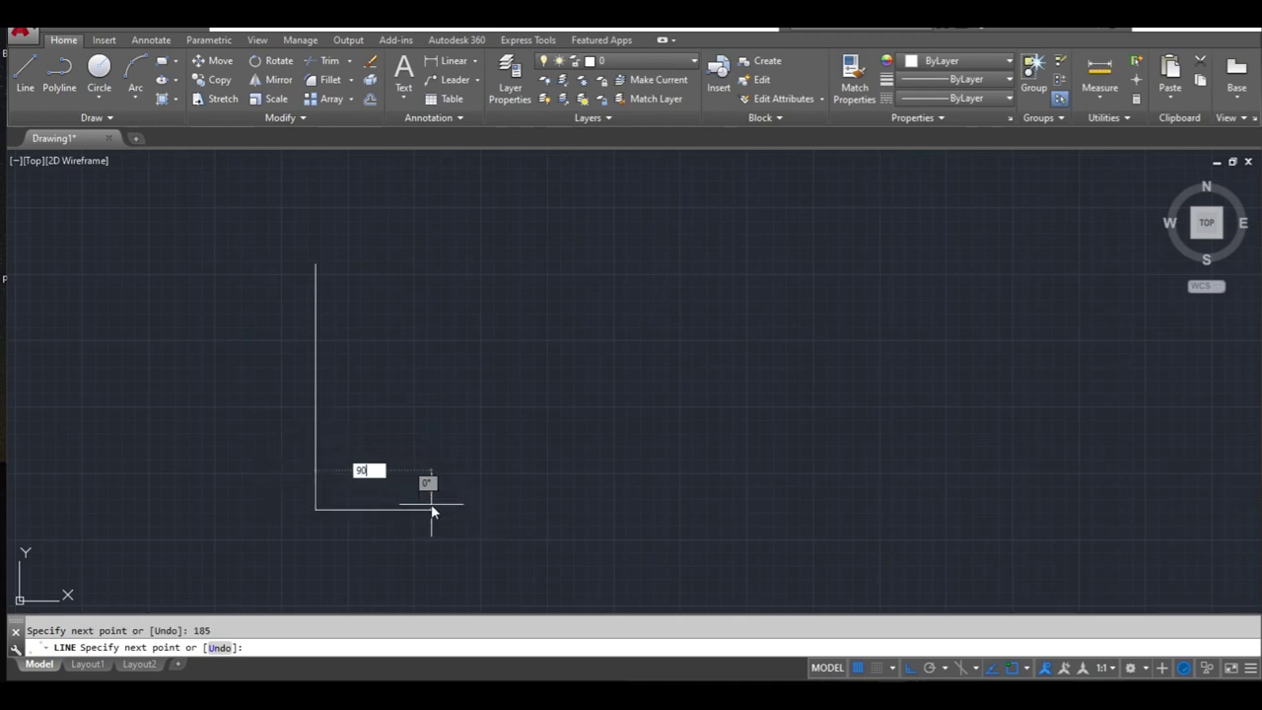
key(Return)
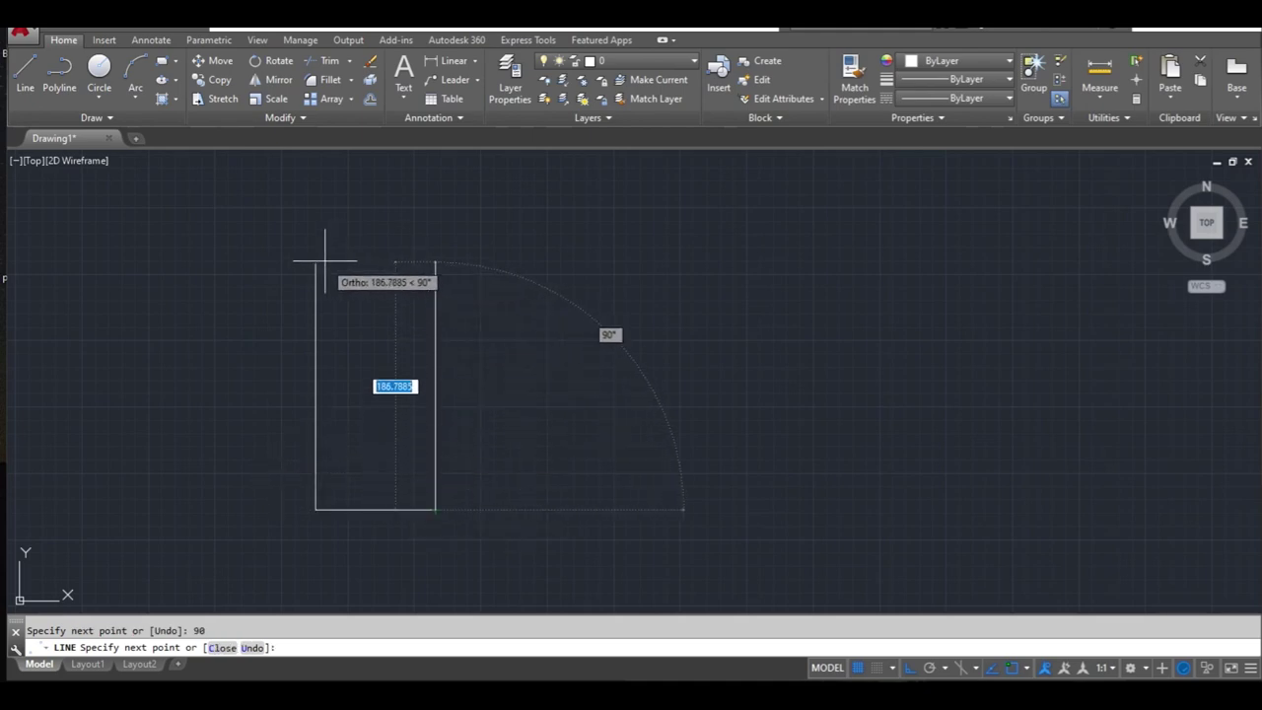
click(383, 265)
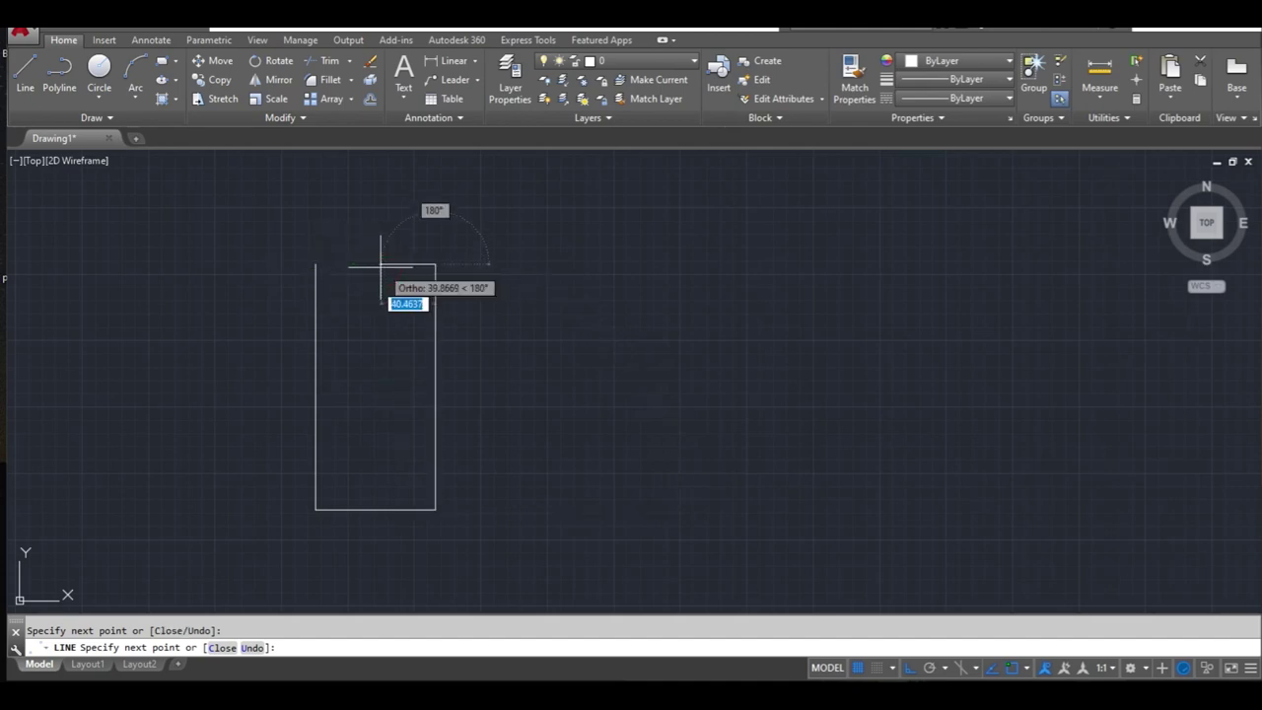
click(315, 265)
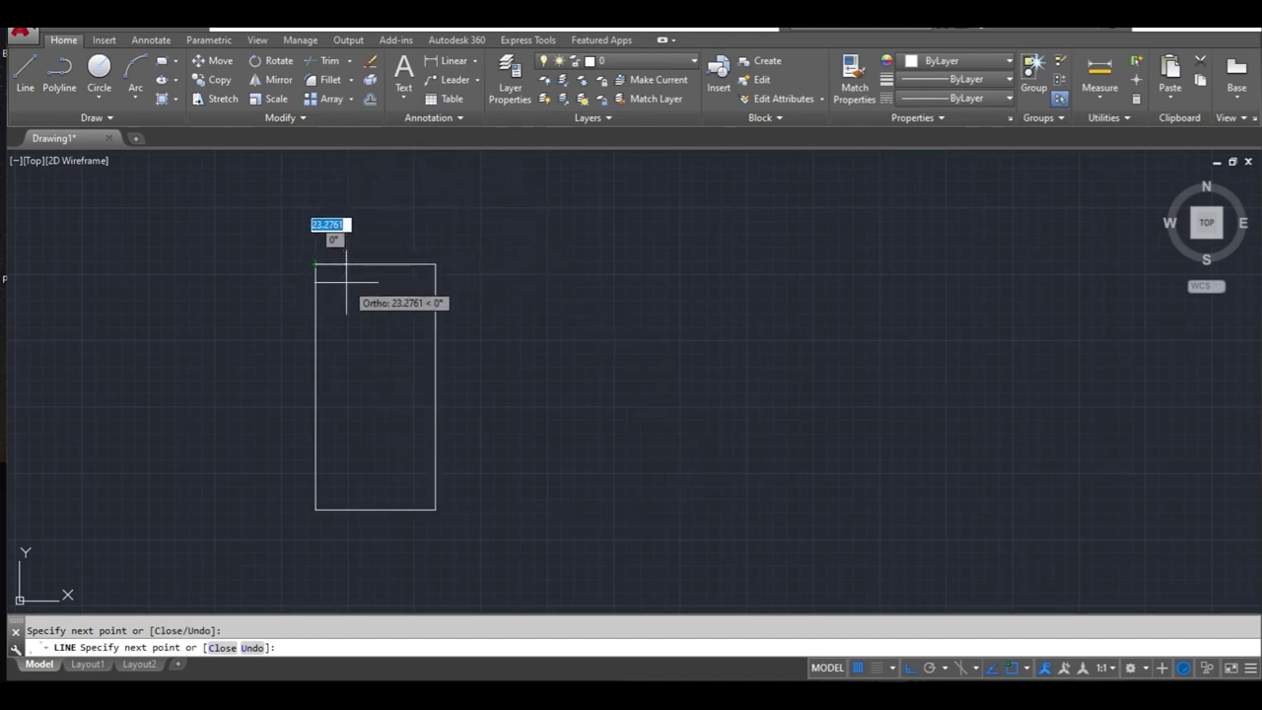
key(Return)
scroll(385, 383, up, 2)
scroll(383, 390, down, 2)
text(L)
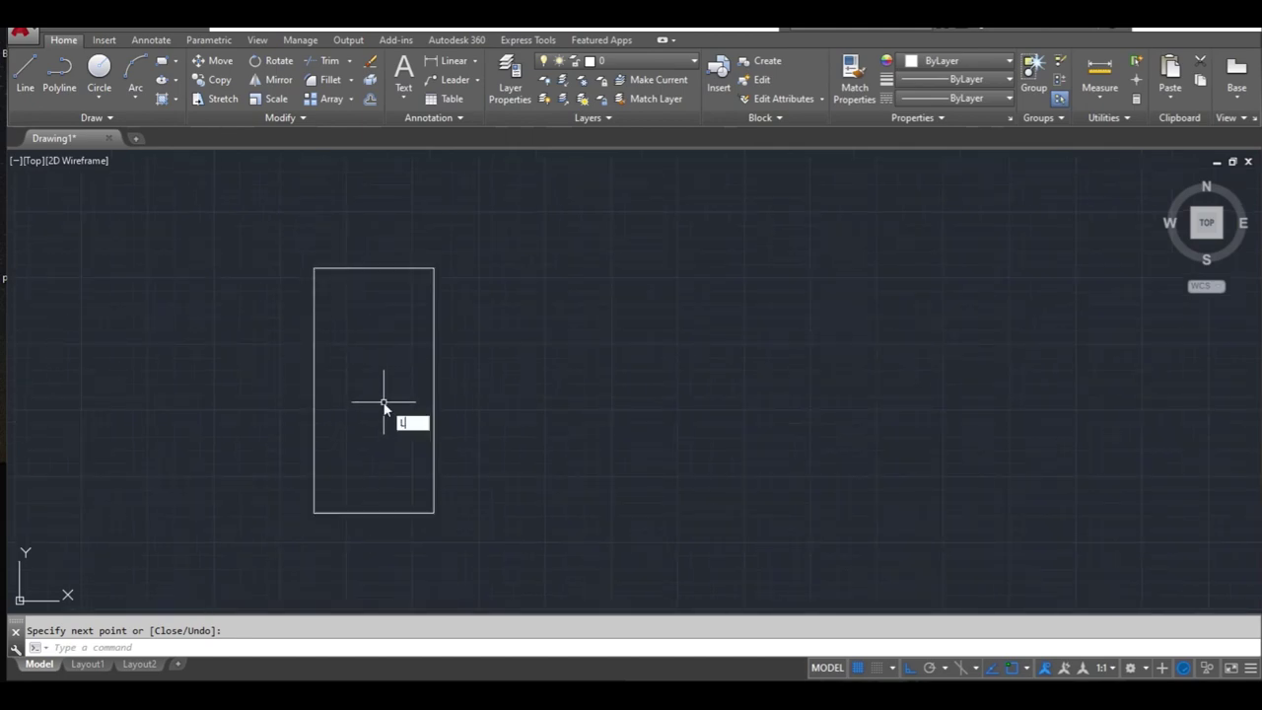
key(Escape)
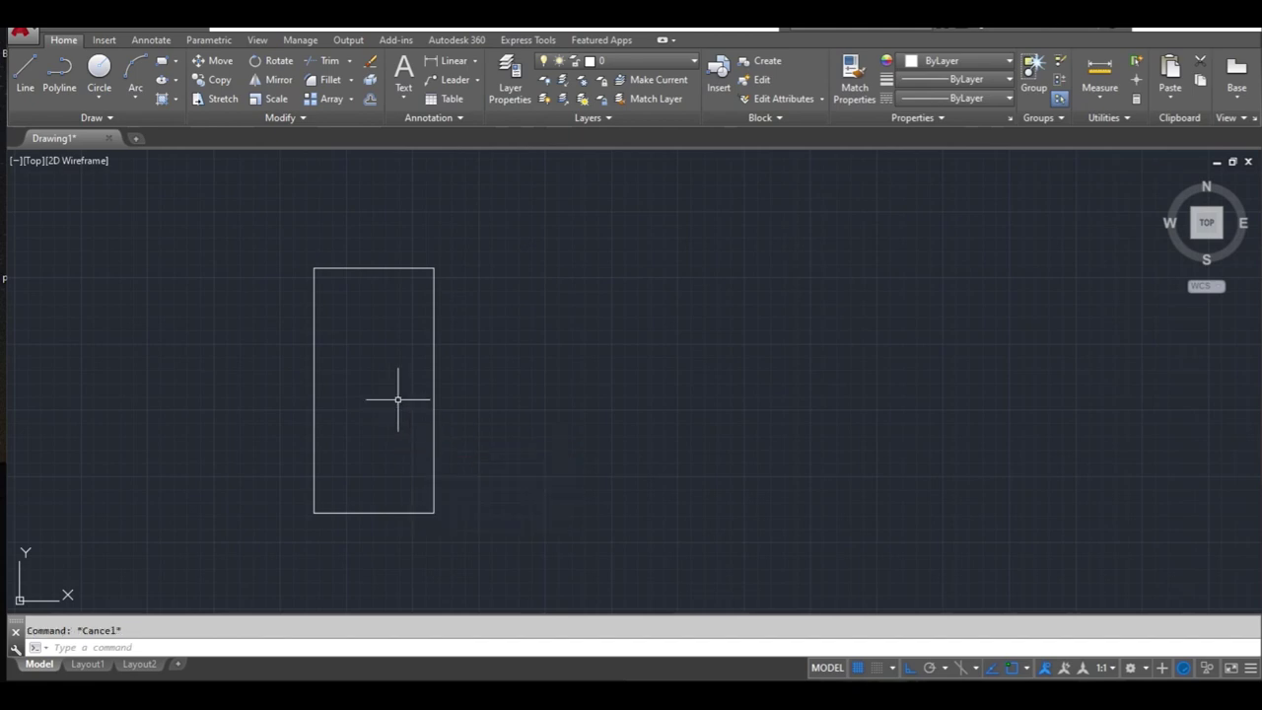
scroll(359, 258, up, 2)
Step: Offset the rectangle's top, left and right edges 2 units inward
scroll(356, 267, up, 2)
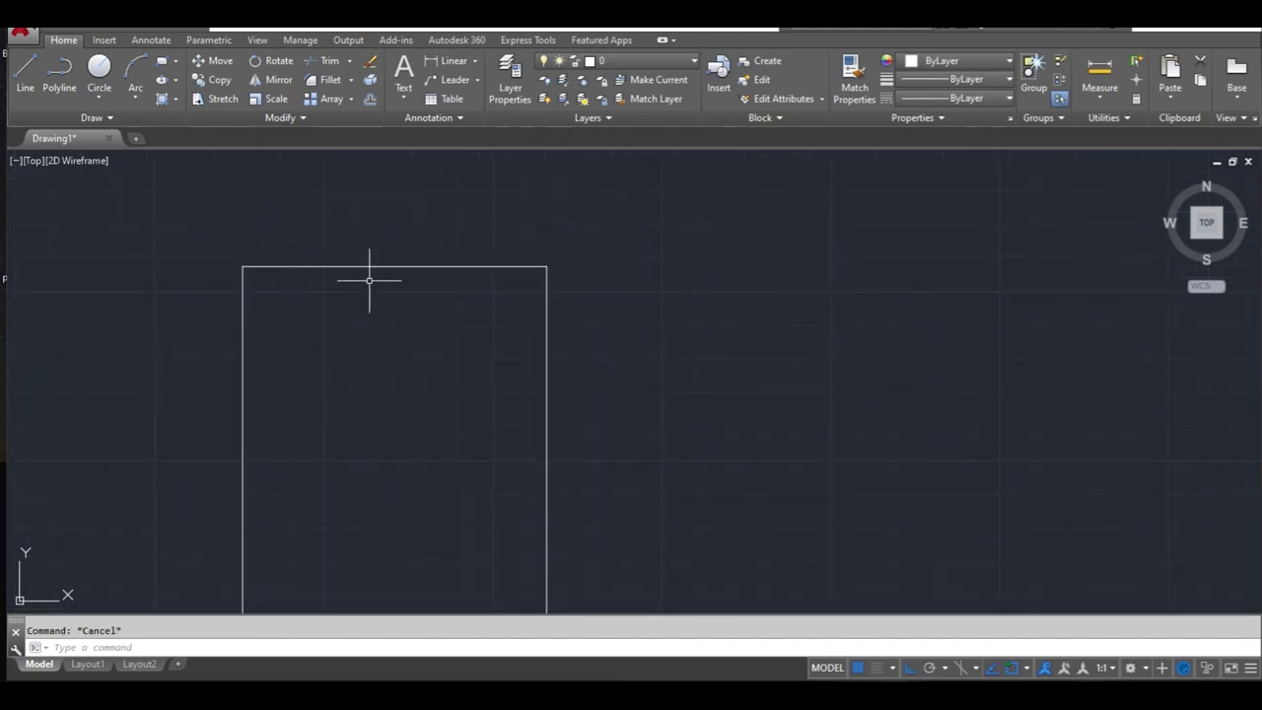
text(o)
key(Return)
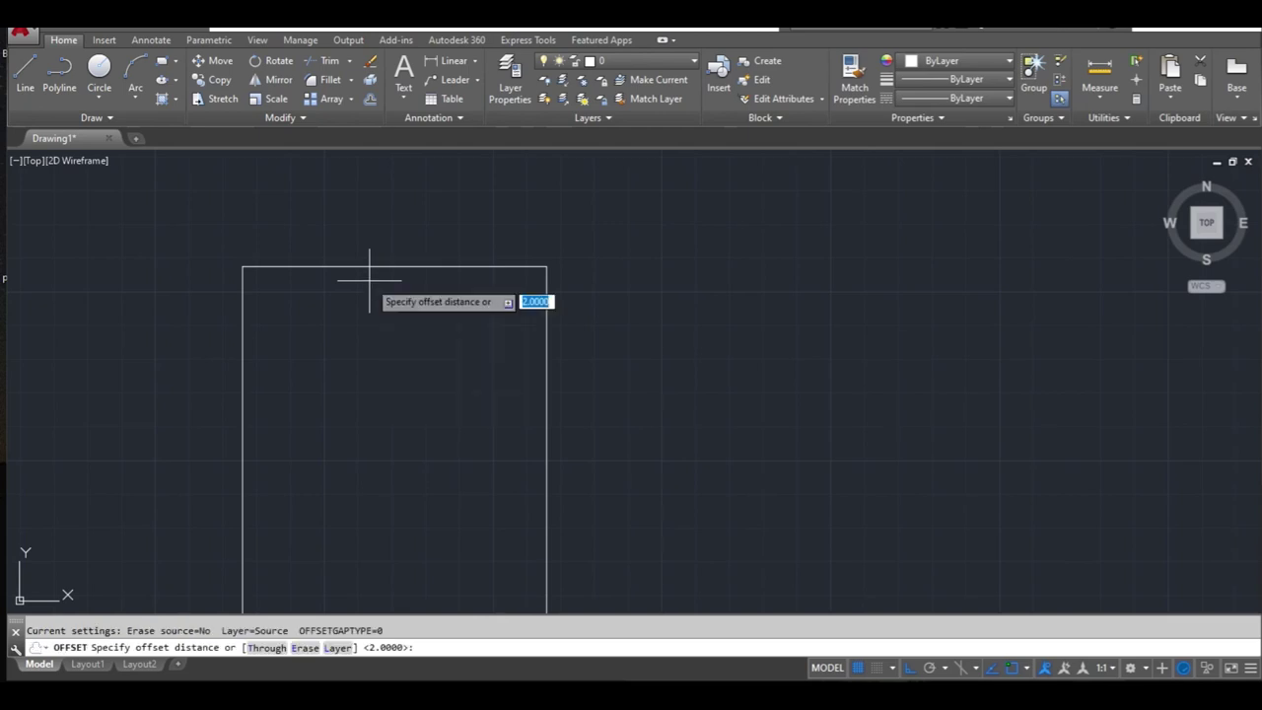
click(494, 321)
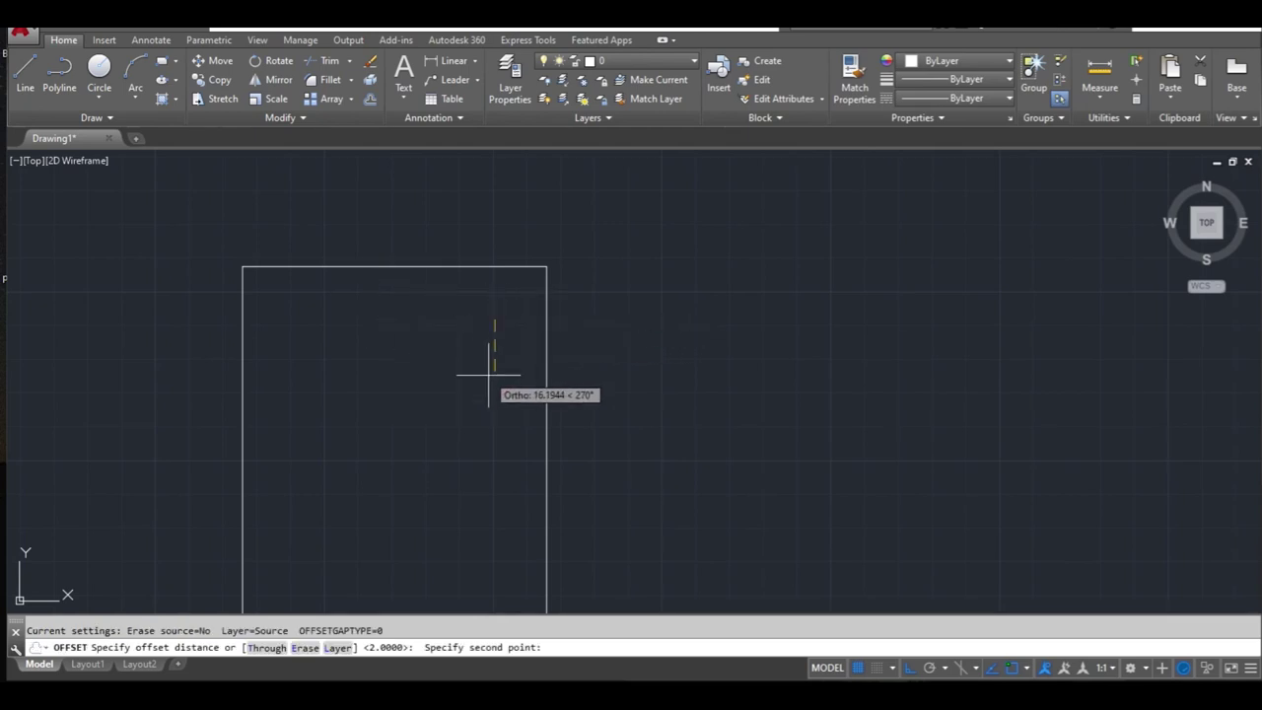
text(2)
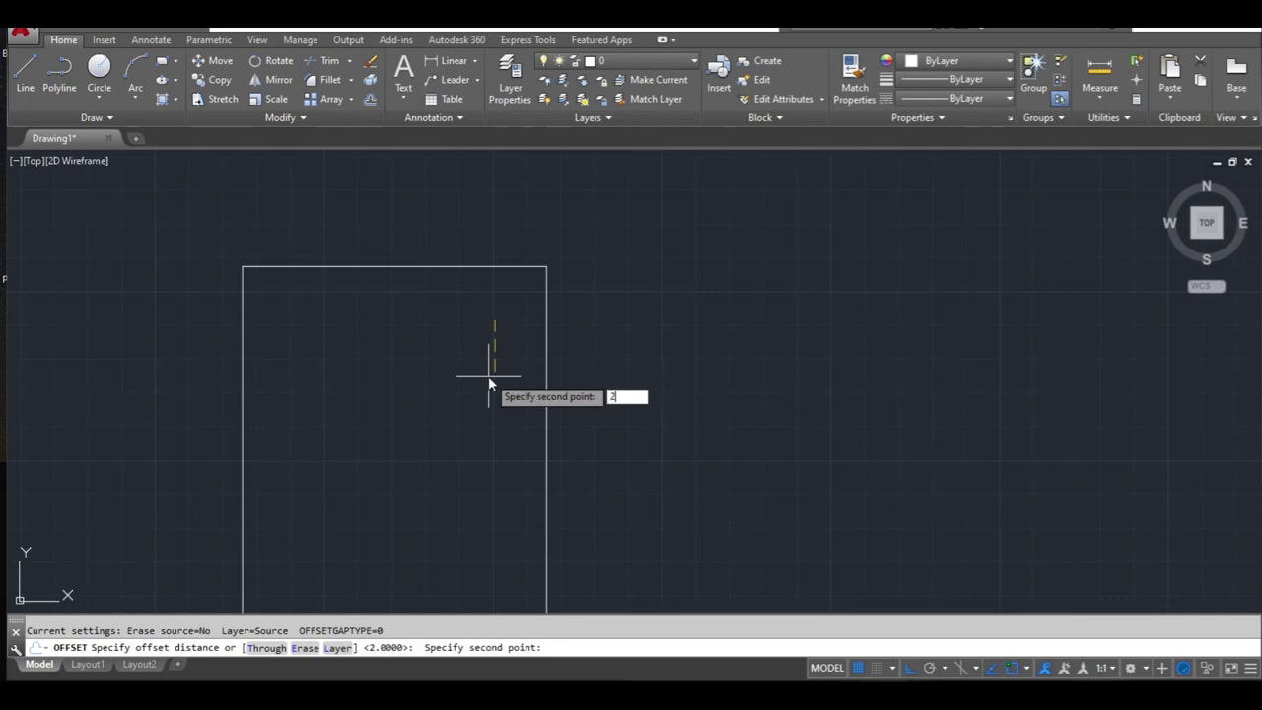
key(Return)
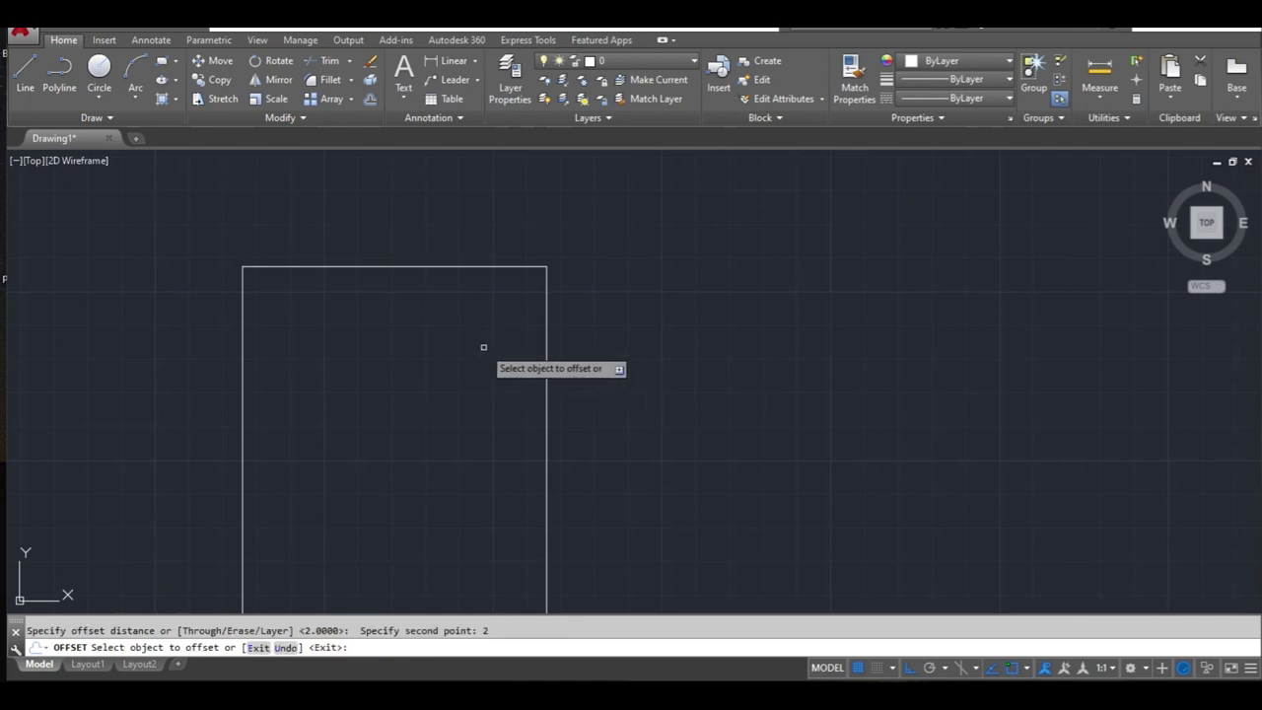
click(399, 267)
click(408, 304)
click(246, 385)
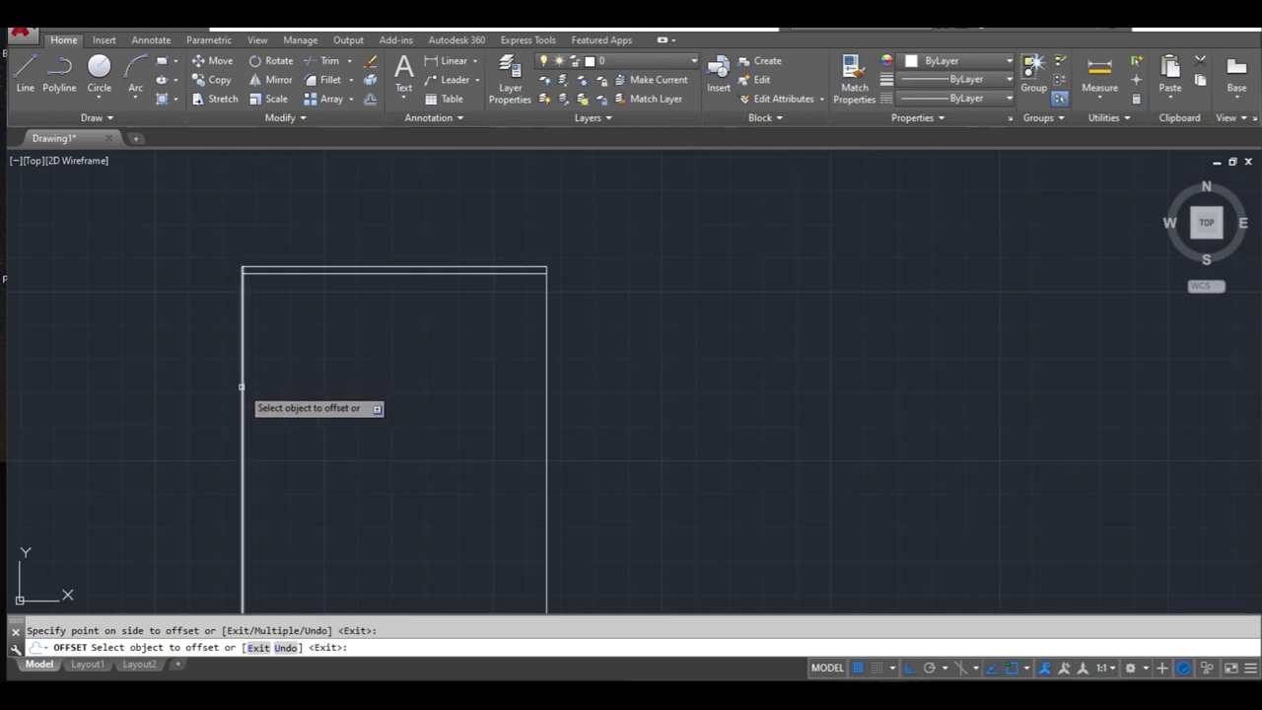
click(292, 397)
click(547, 427)
click(485, 437)
Step: Offset the rectangle's bottom edge 2 units inward to complete the inner outline
scroll(484, 444, down, 2)
middle_drag(484, 454, 453, 296)
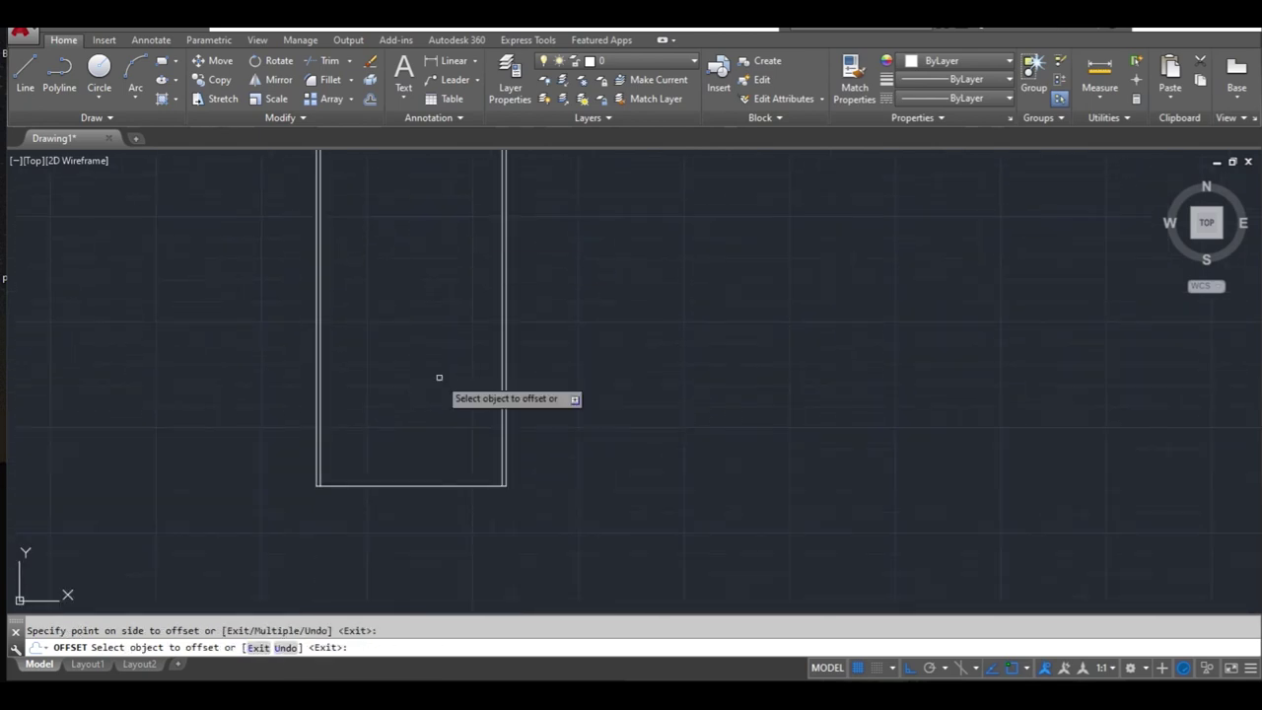
click(423, 484)
click(435, 474)
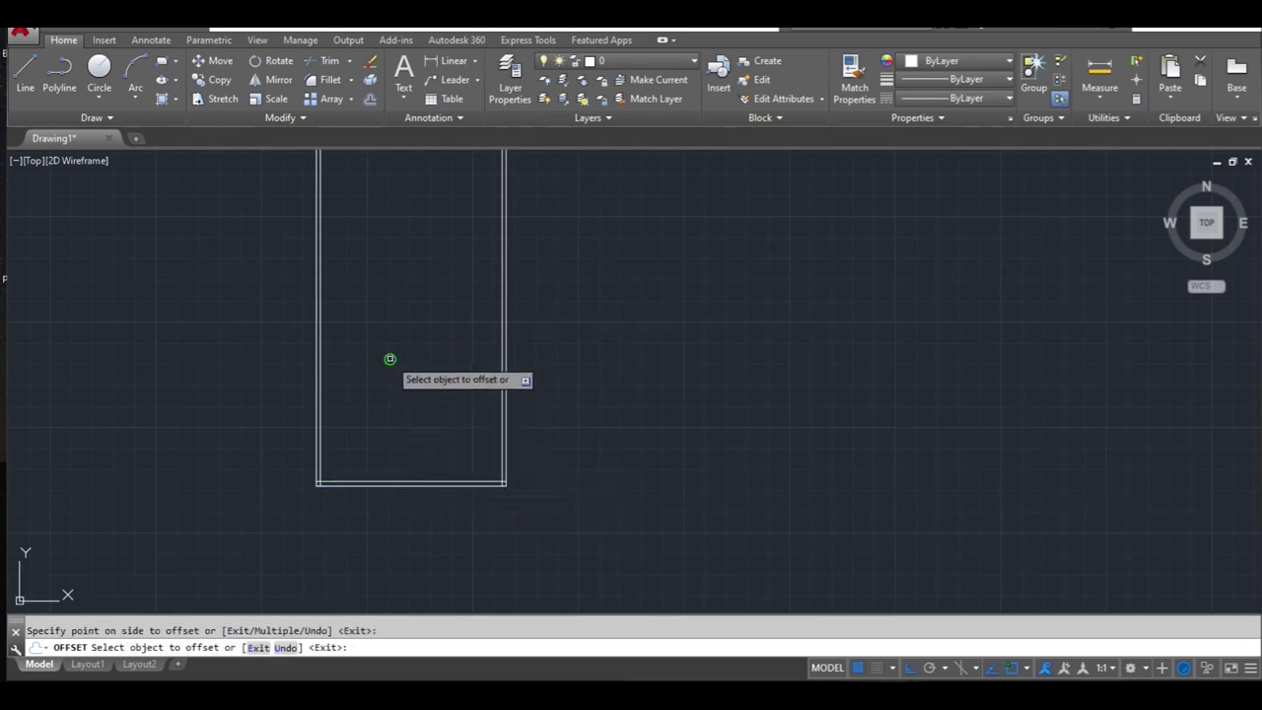
middle_drag(389, 358, 431, 464)
key(Escape)
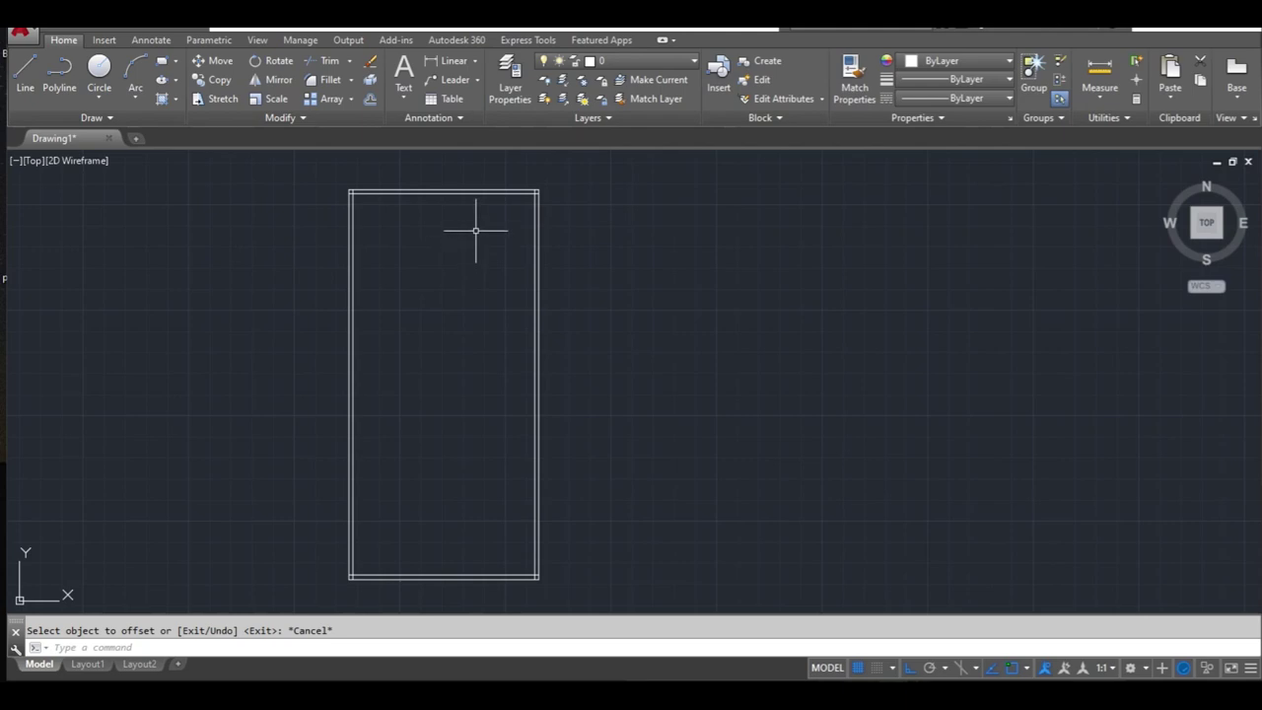
Step: Draw a vertical centre line from the top edge's midpoint down to the bottom edge
text(l)
key(Return)
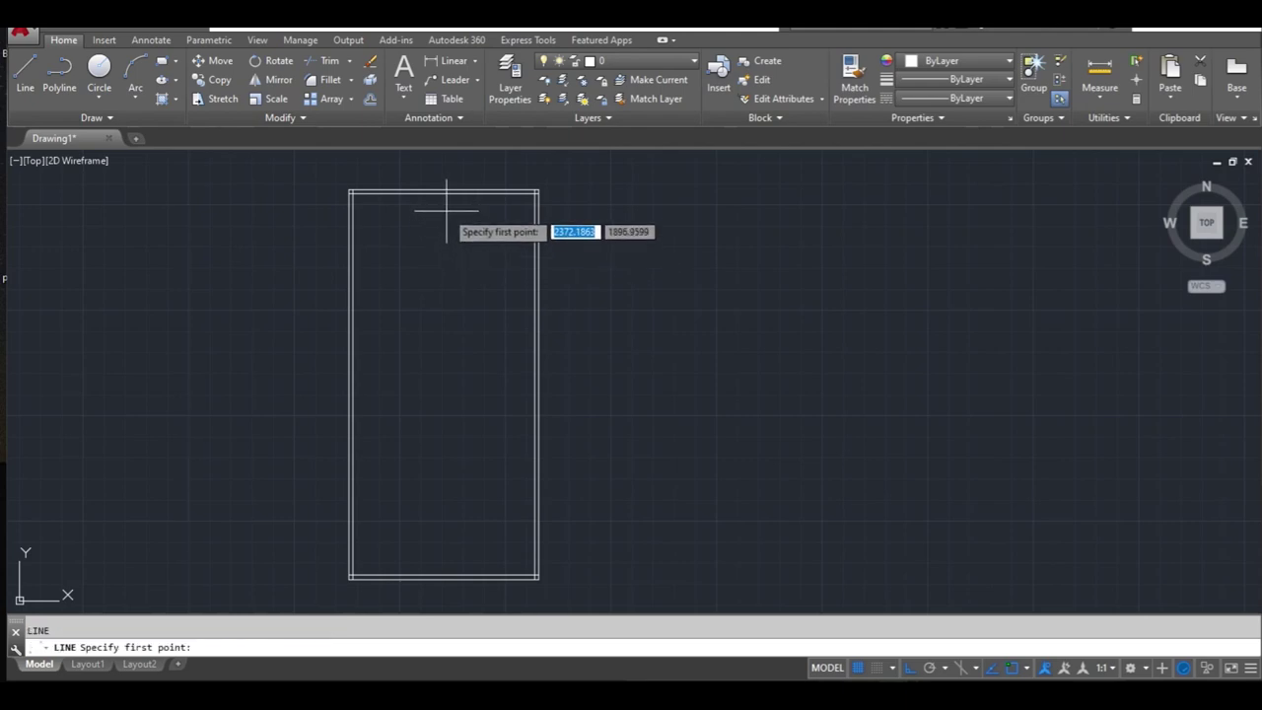
click(443, 194)
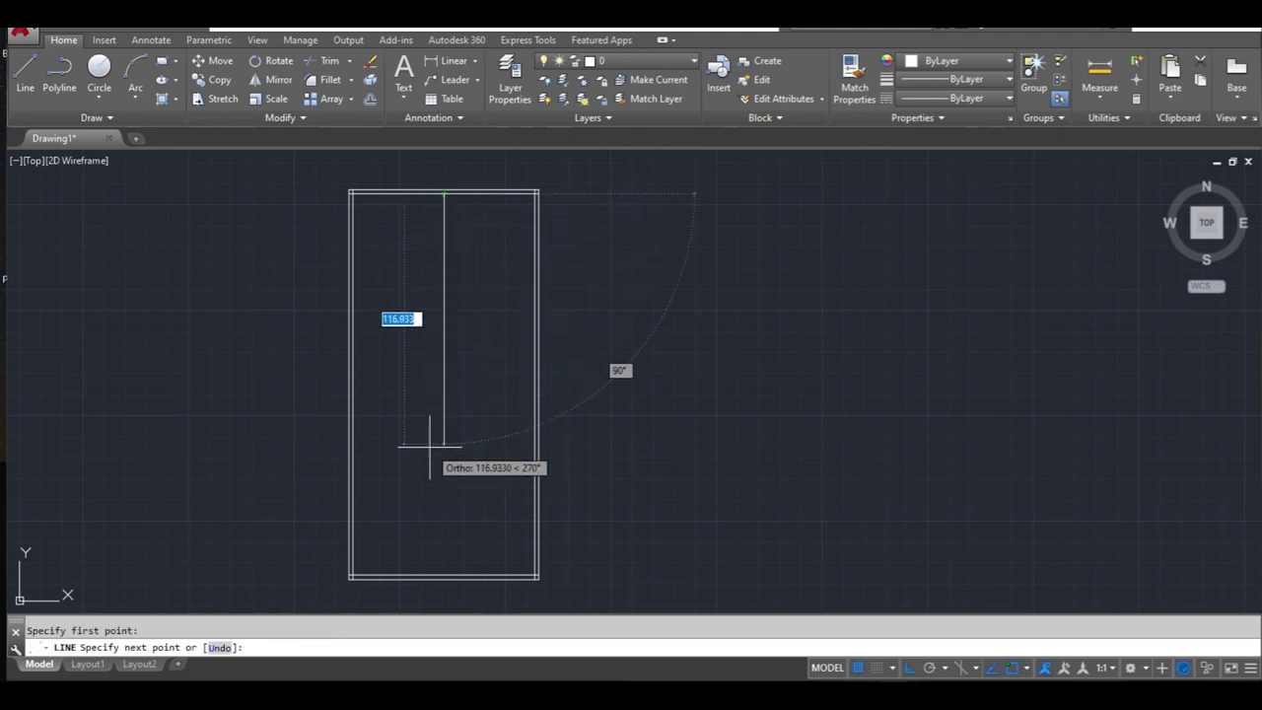
click(444, 577)
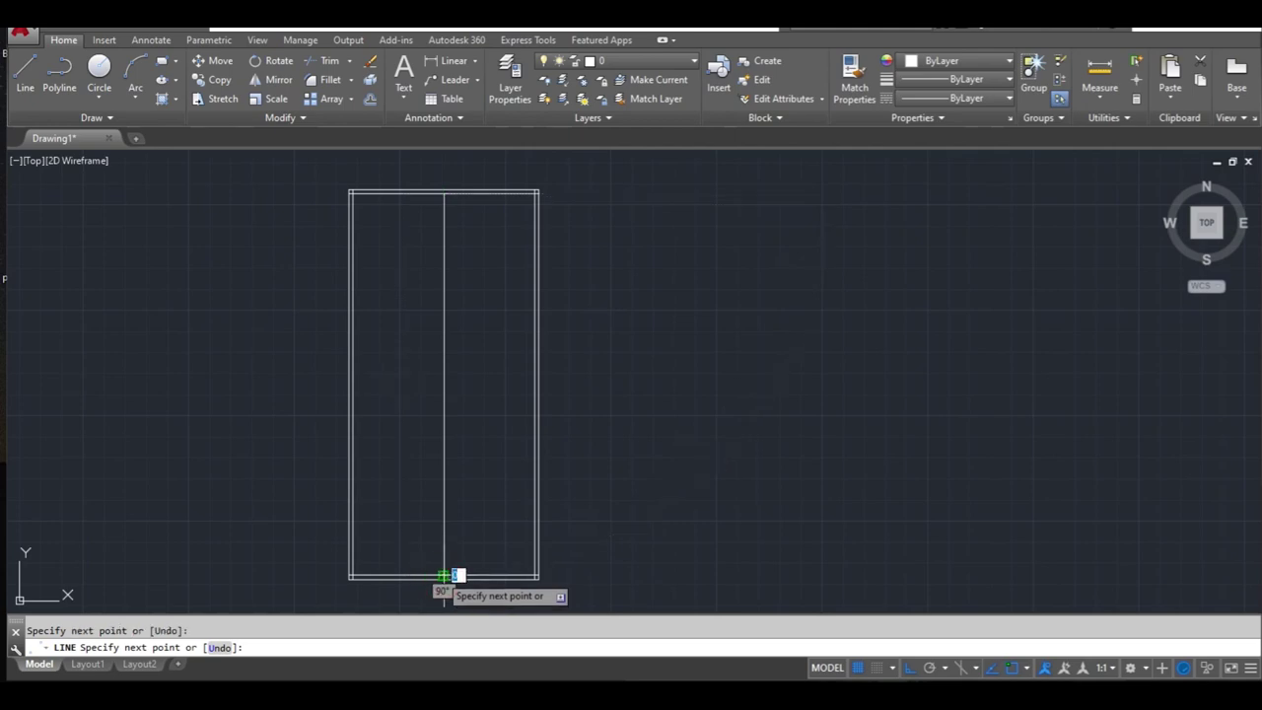
key(Escape)
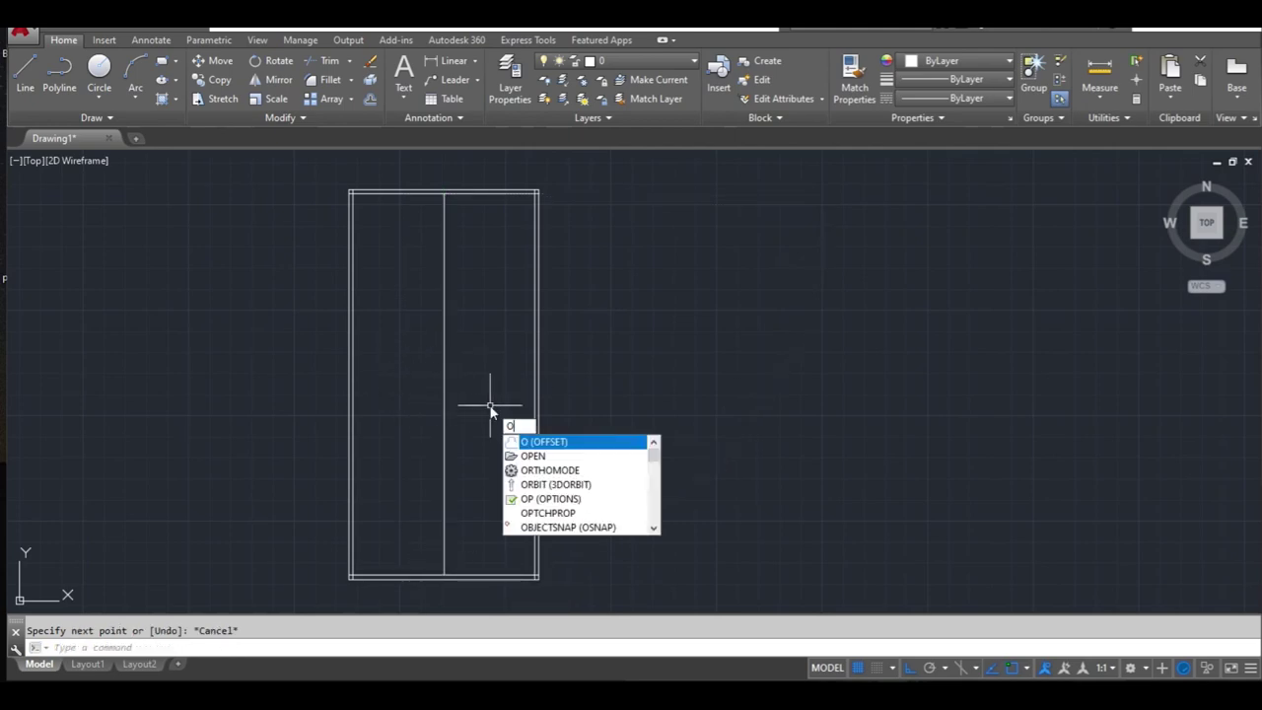
Step: Offset the centre line 1 unit to each side to form a double-line divider
key(Return)
click(491, 407)
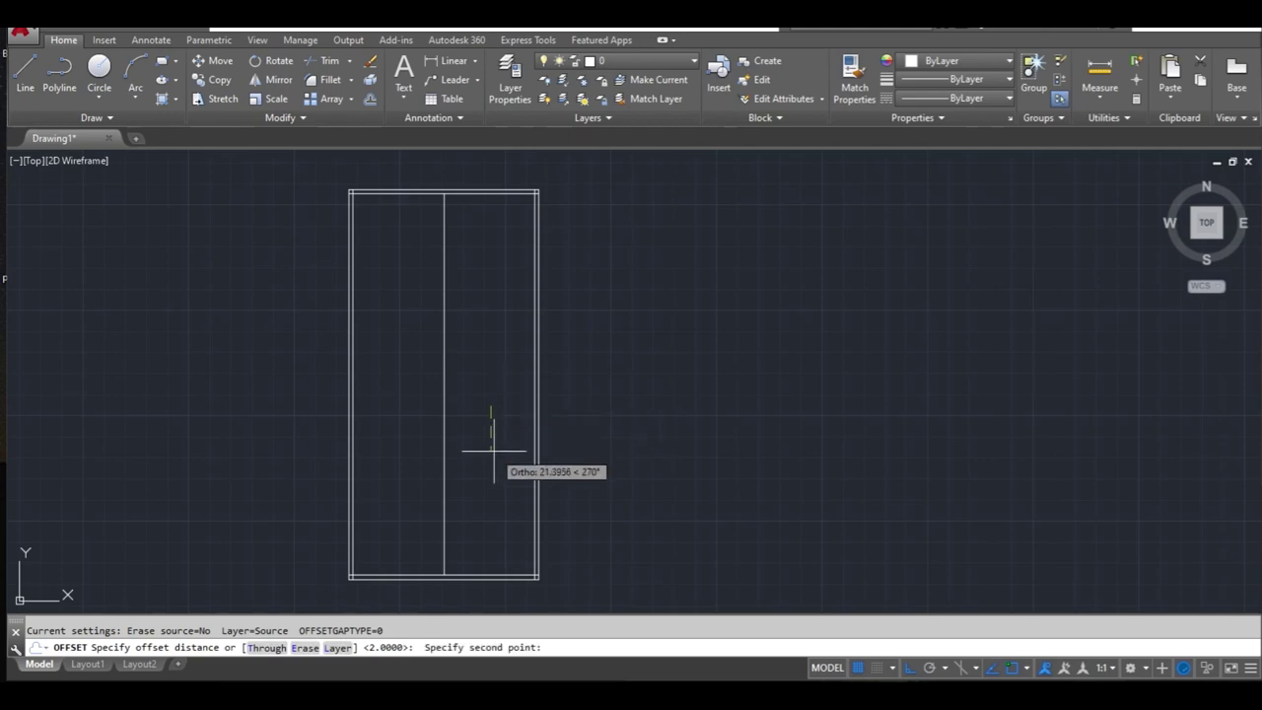
text(1)
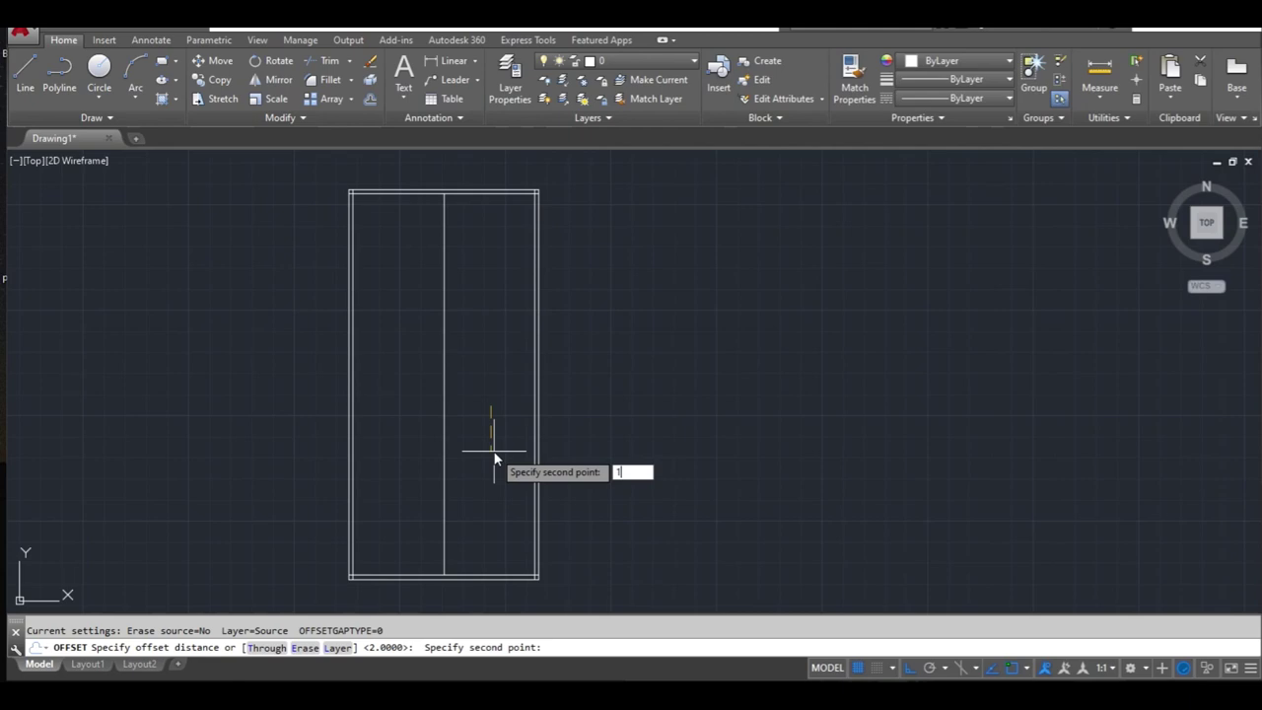
key(Return)
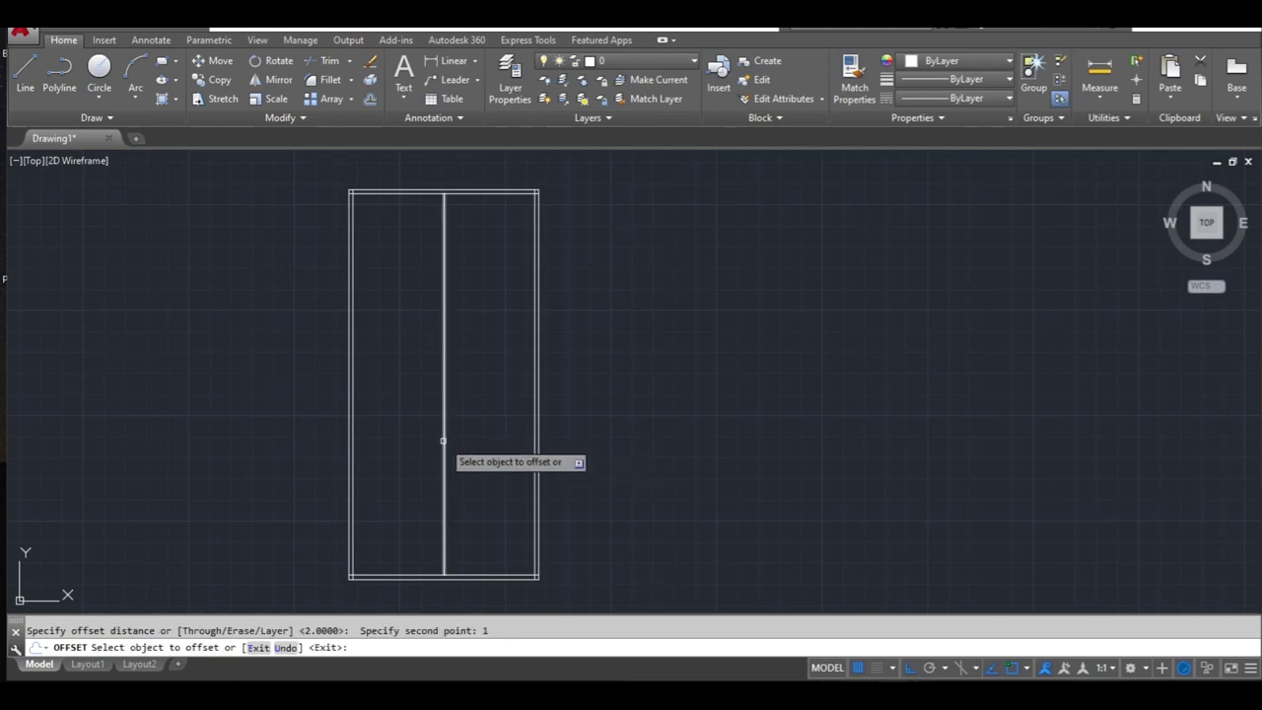
click(443, 441)
click(473, 443)
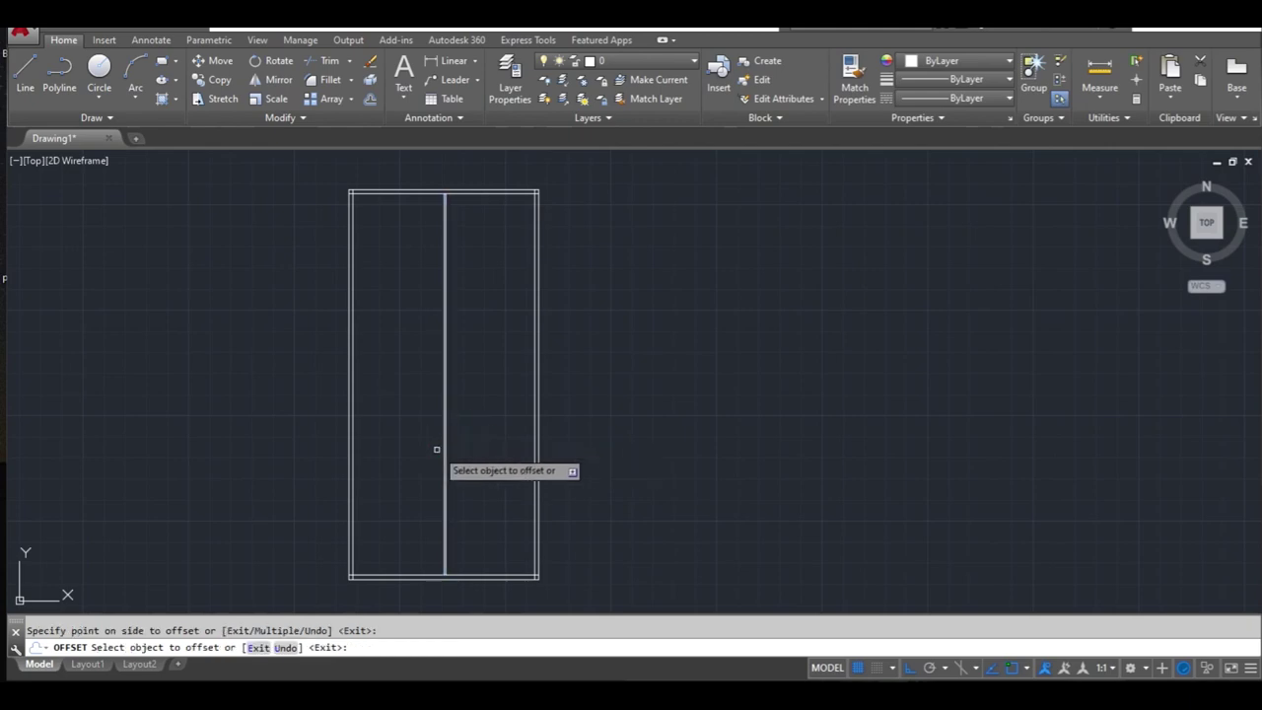
scroll(443, 453, up, 5)
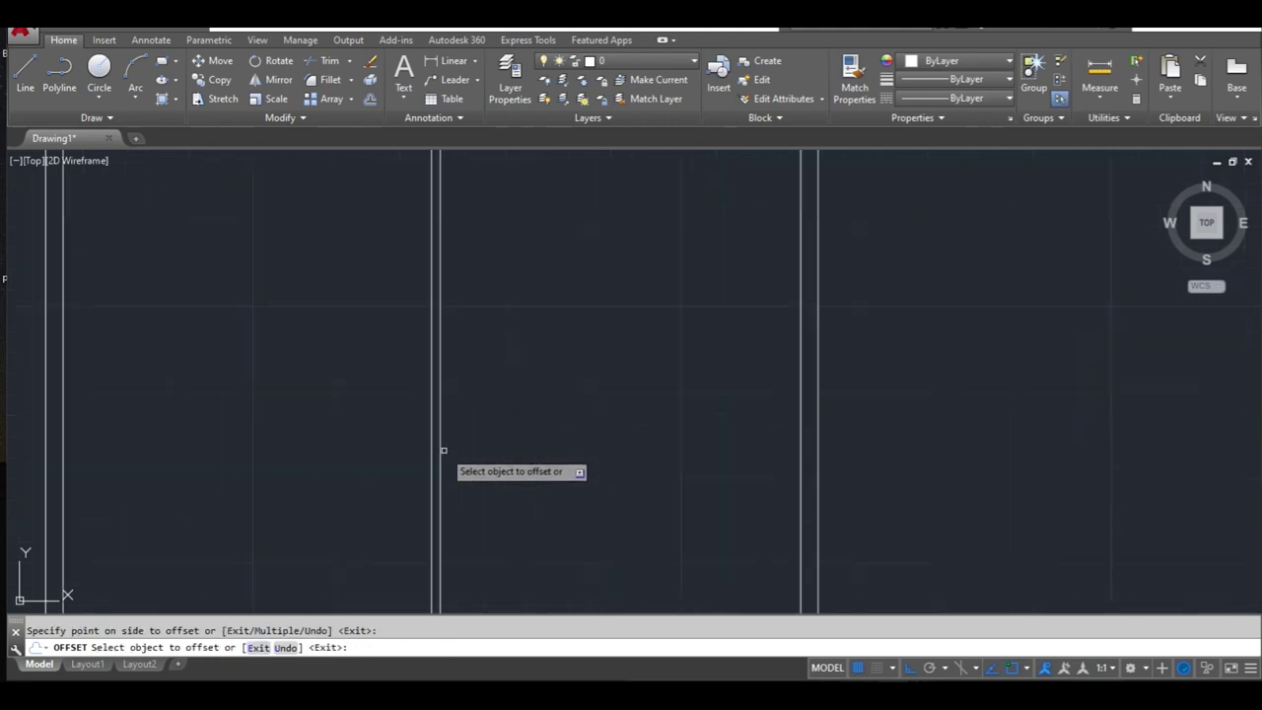
click(431, 449)
click(383, 456)
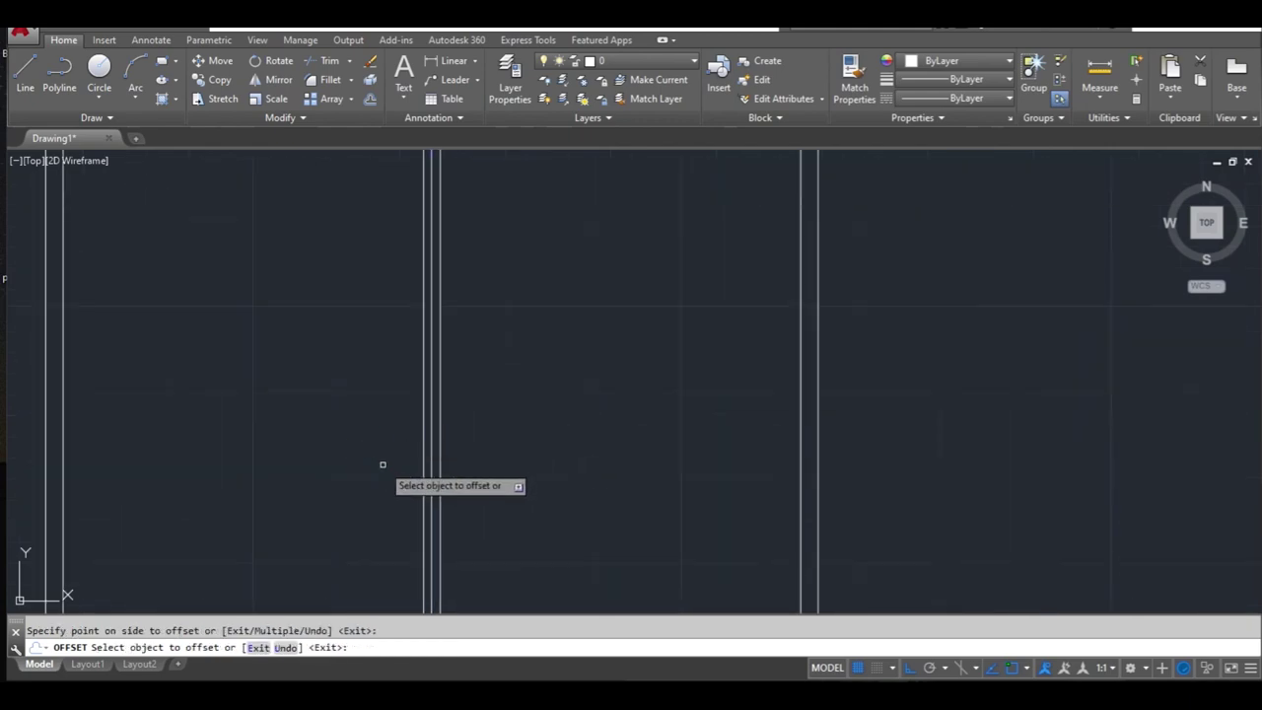
key(Escape)
Step: Erase the stray middle line and zoom out to show the whole cabinet
click(430, 482)
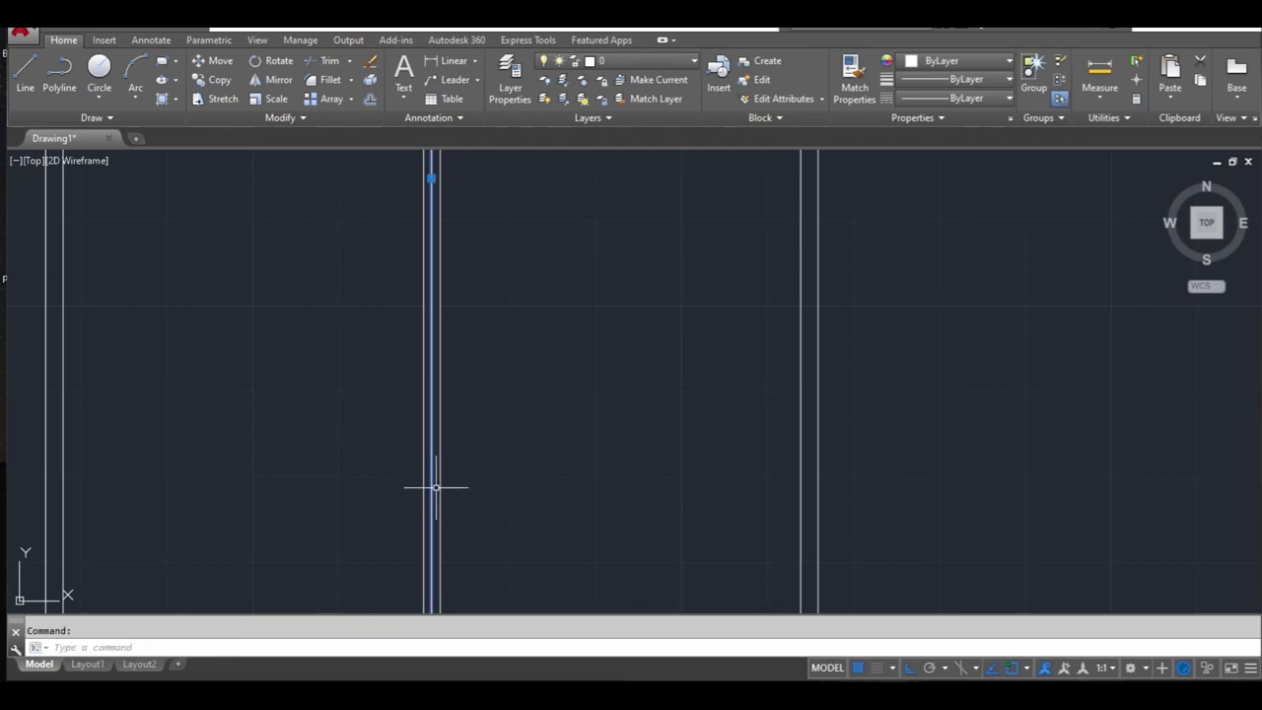
key(Delete)
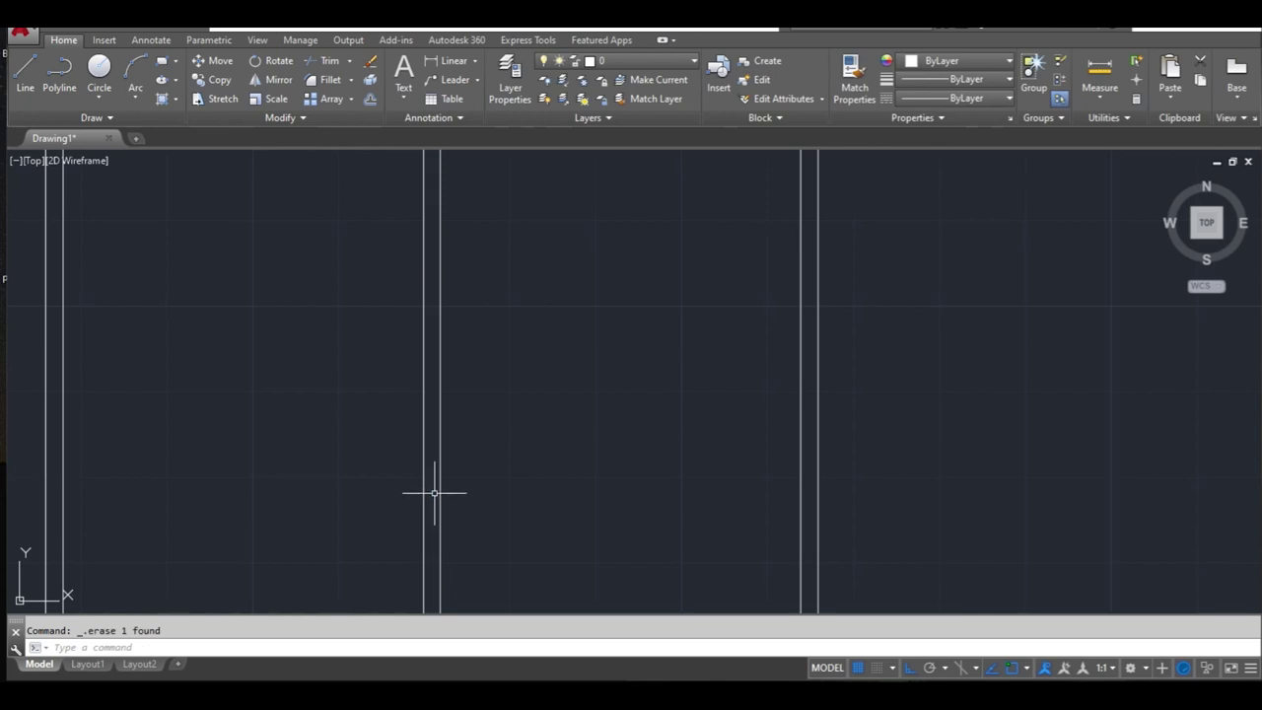
scroll(434, 491, down, 2)
scroll(436, 495, down, 3)
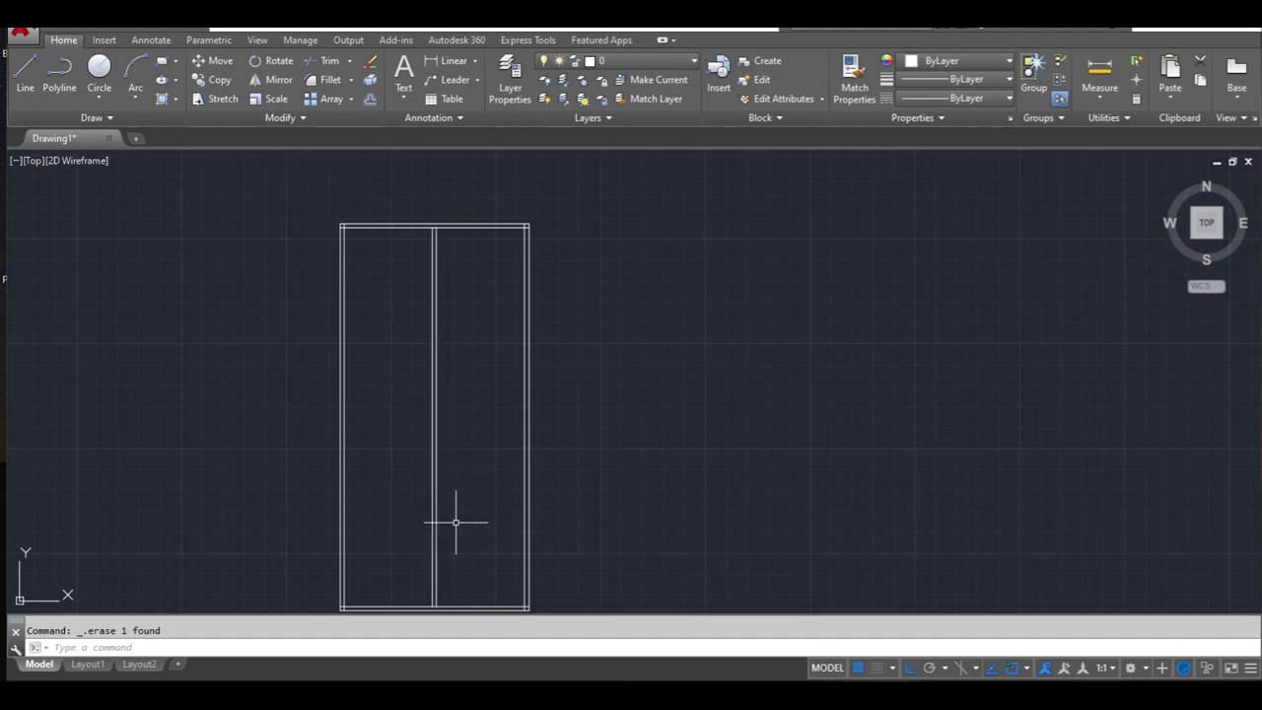
middle_drag(480, 490, 518, 463)
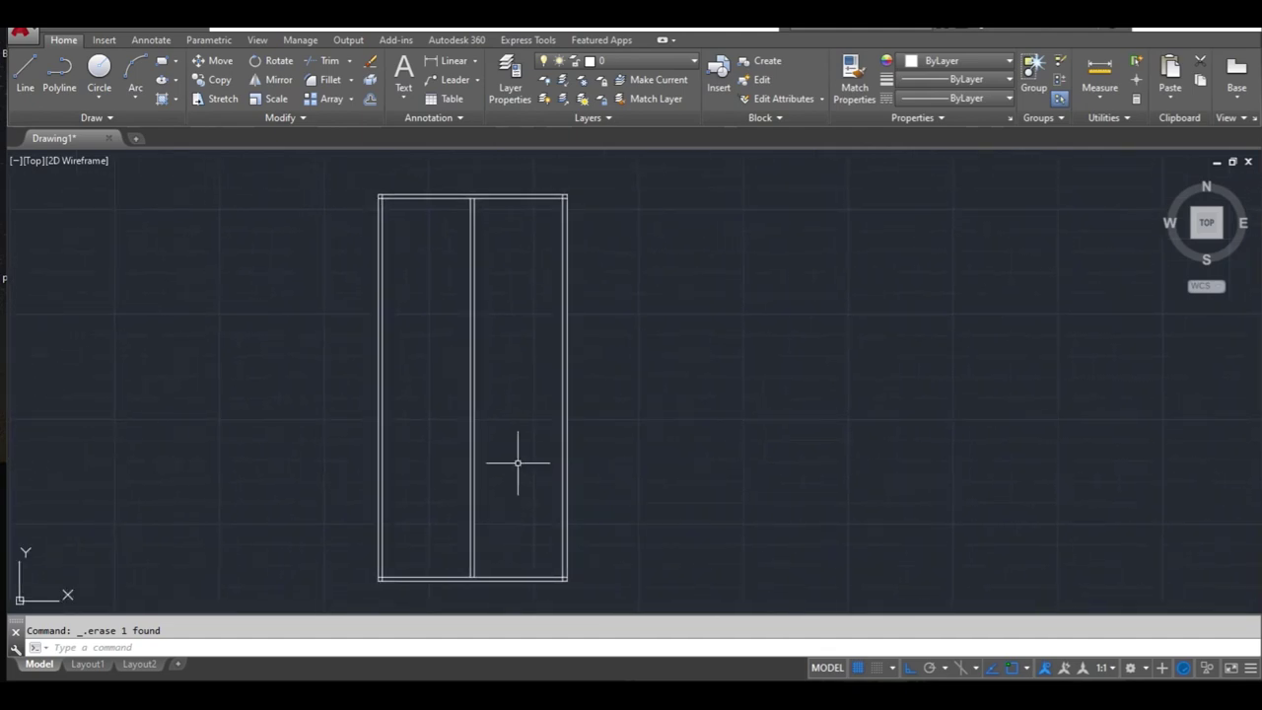
Step: Offset the cabinet's top line 30 units downward to create the upper shelf line
click(516, 184)
click(514, 211)
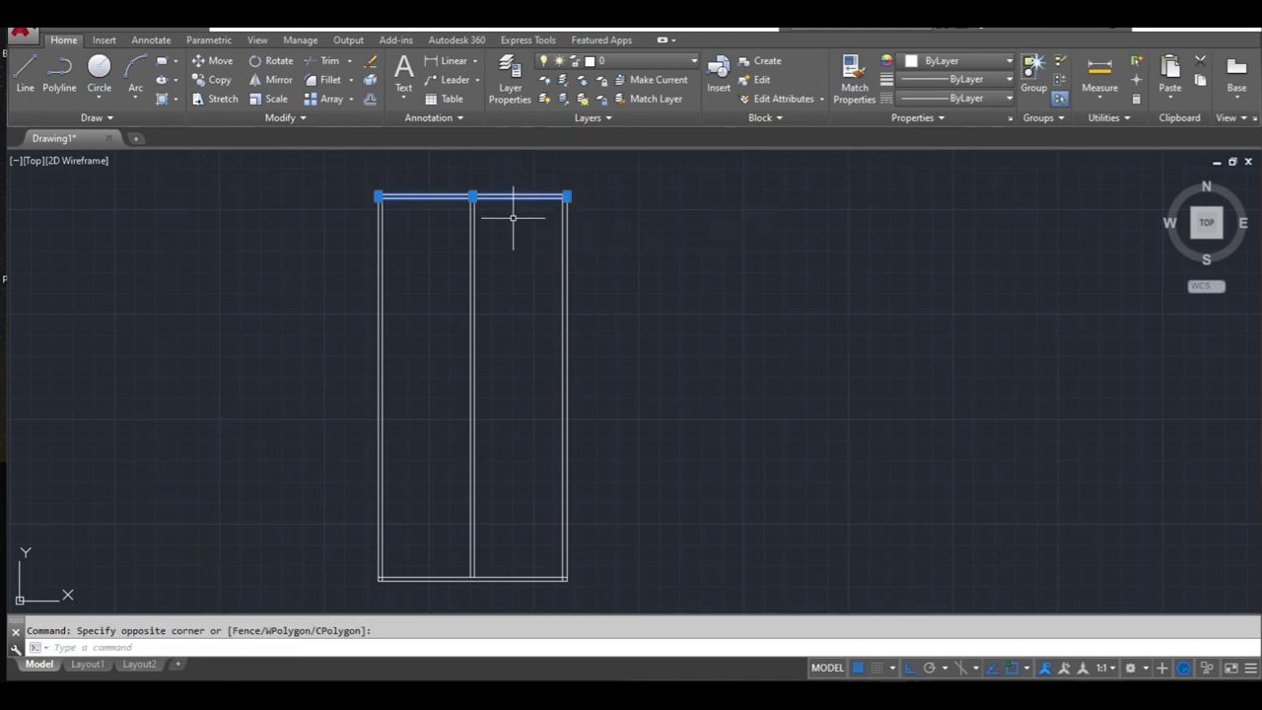
key(Escape)
text(o)
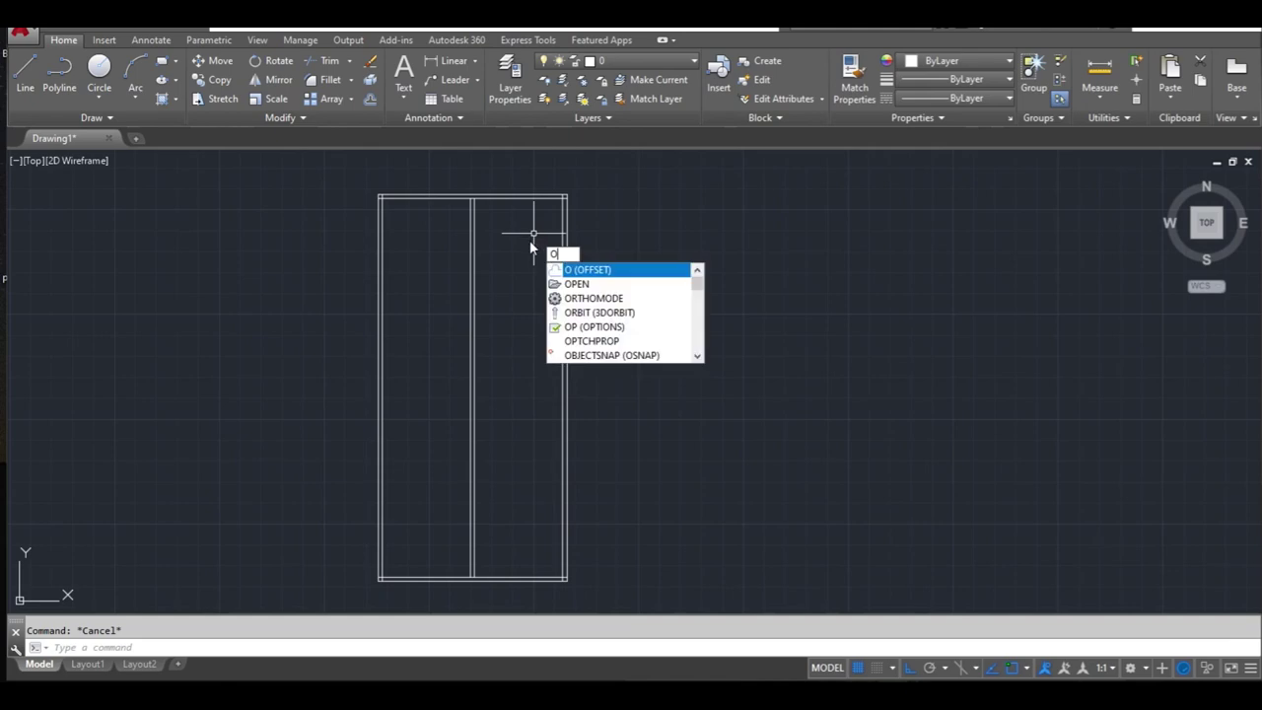
key(Return)
click(526, 246)
text(30)
key(Return)
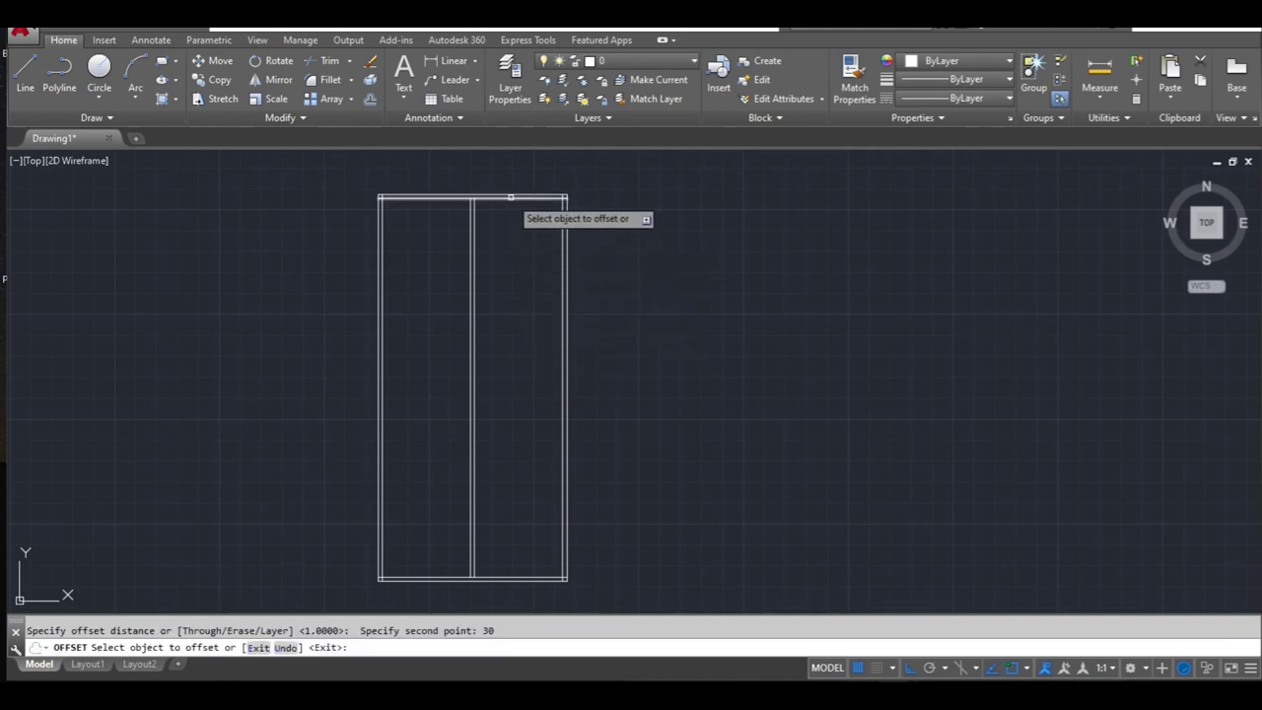
click(501, 198)
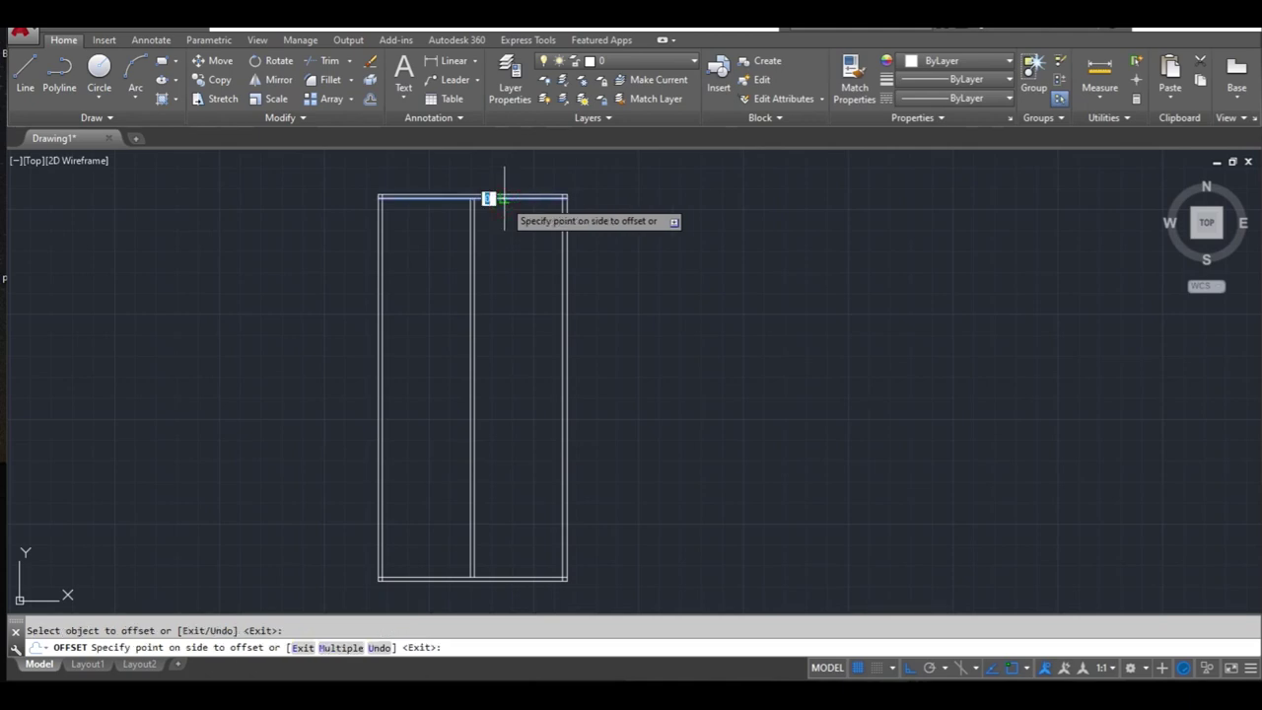
click(511, 290)
key(Escape)
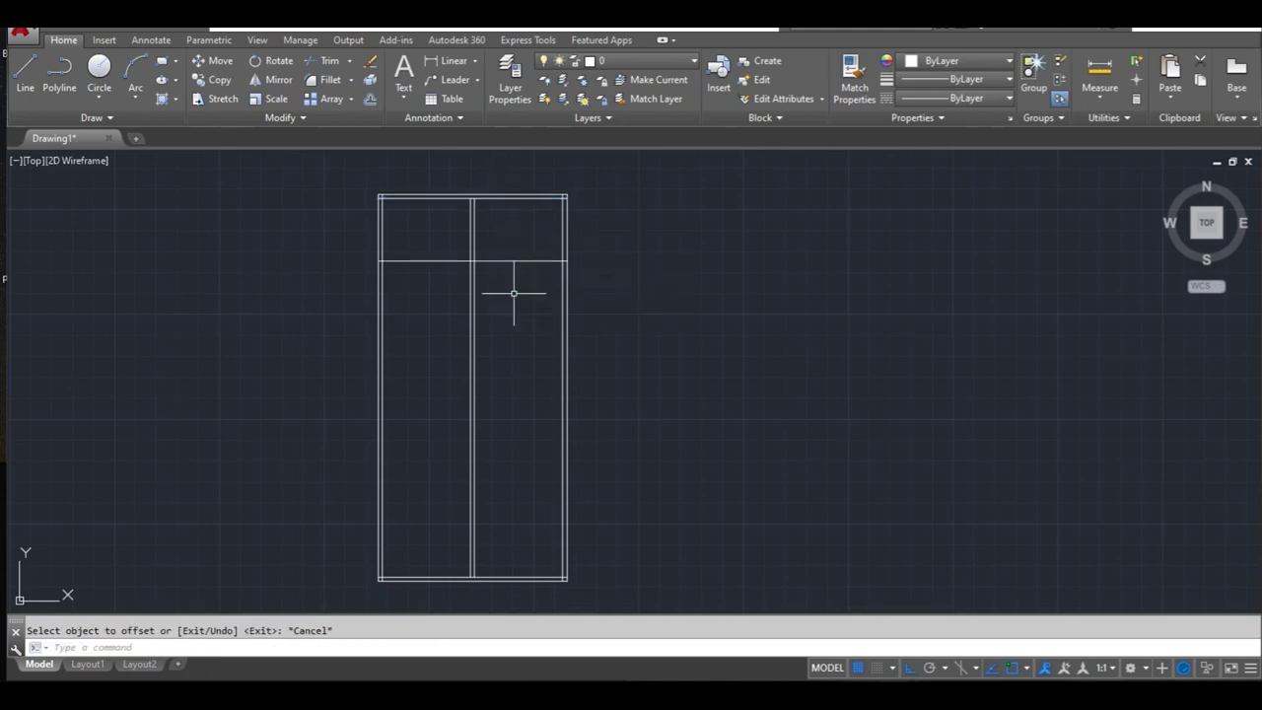
Step: Double the upper shelf line with a second line 2 units away
key(Return)
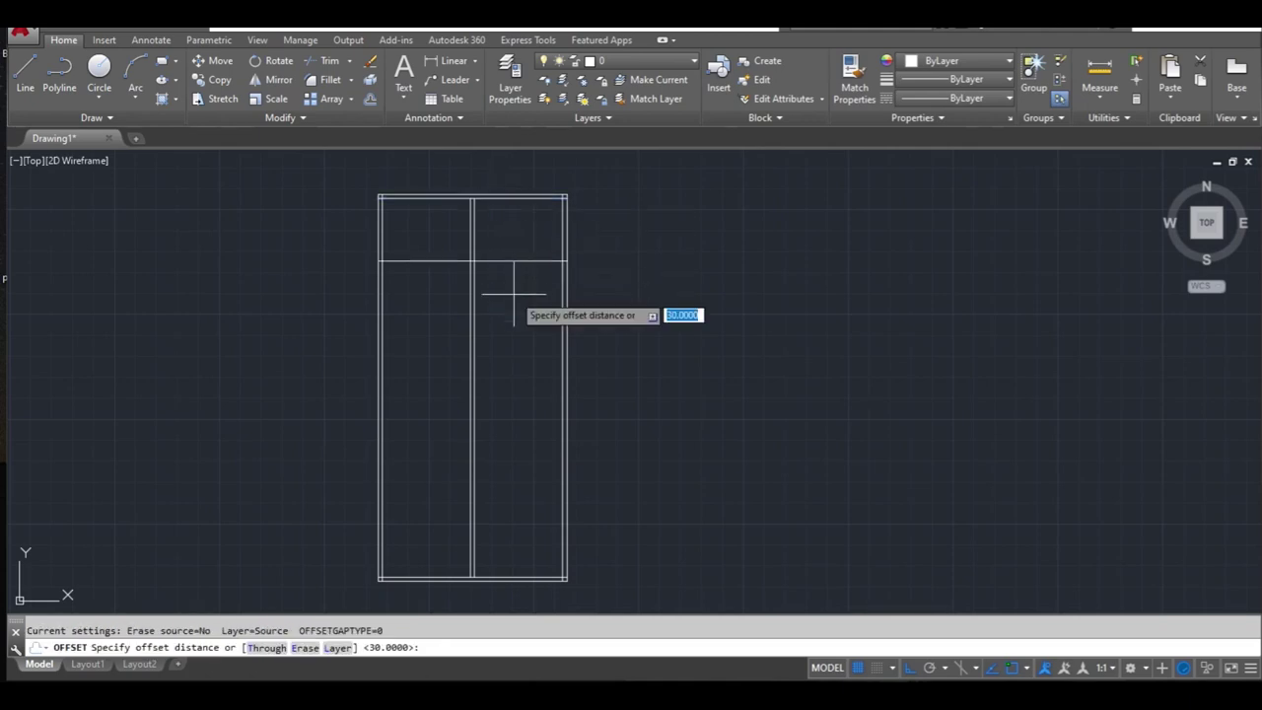
click(513, 294)
text(2)
key(Return)
click(510, 262)
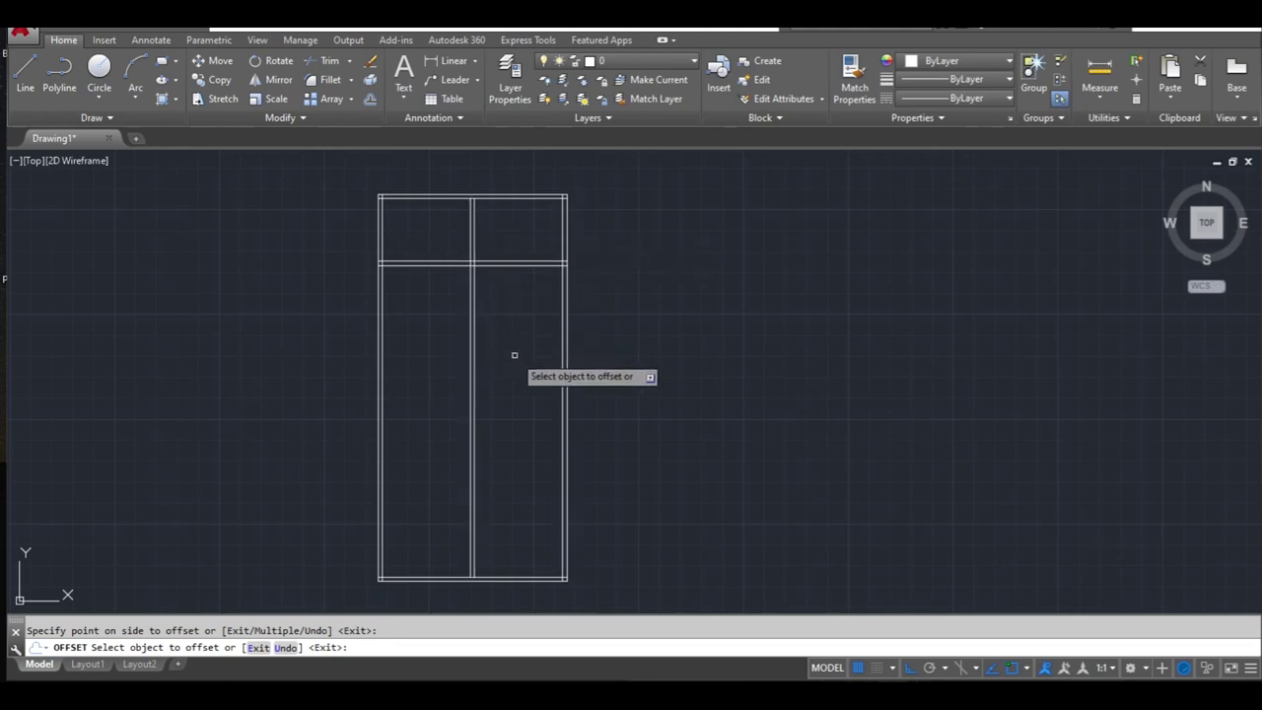
key(Escape)
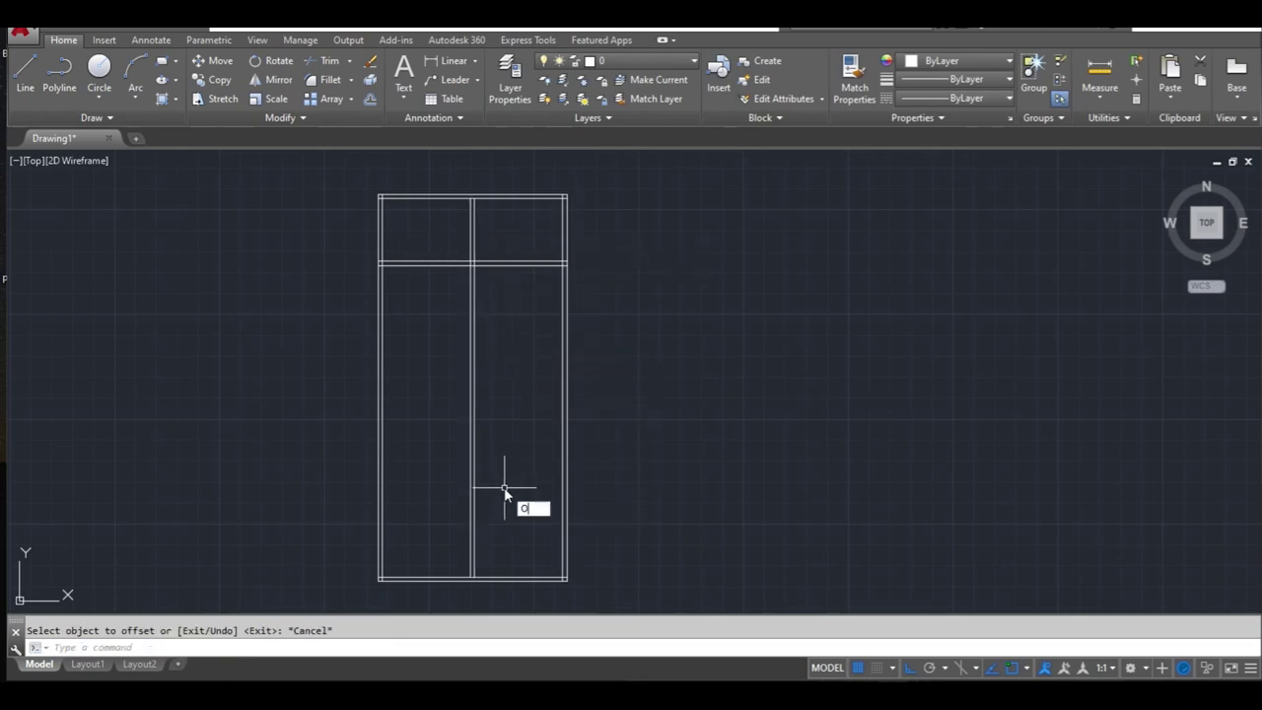
key(Return)
click(504, 486)
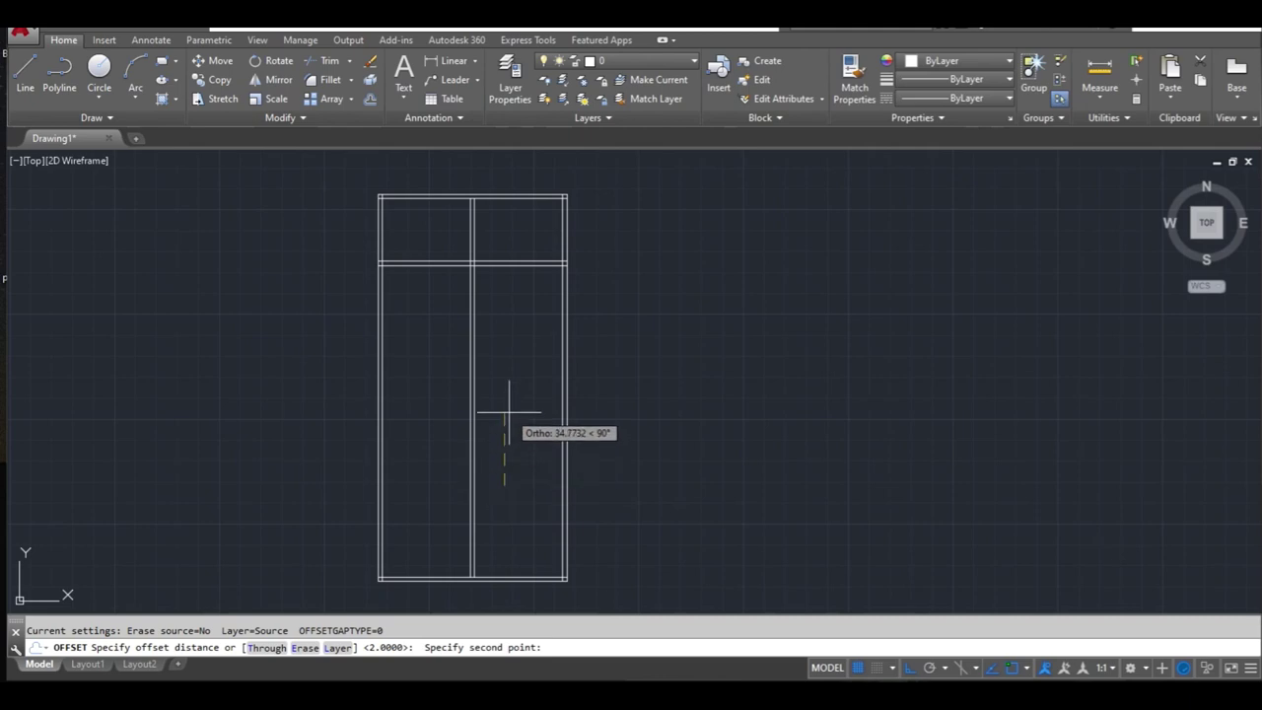
Step: Offset the cabinet's bottom line 30 units upward to create the lower shelf line
text(30)
key(Return)
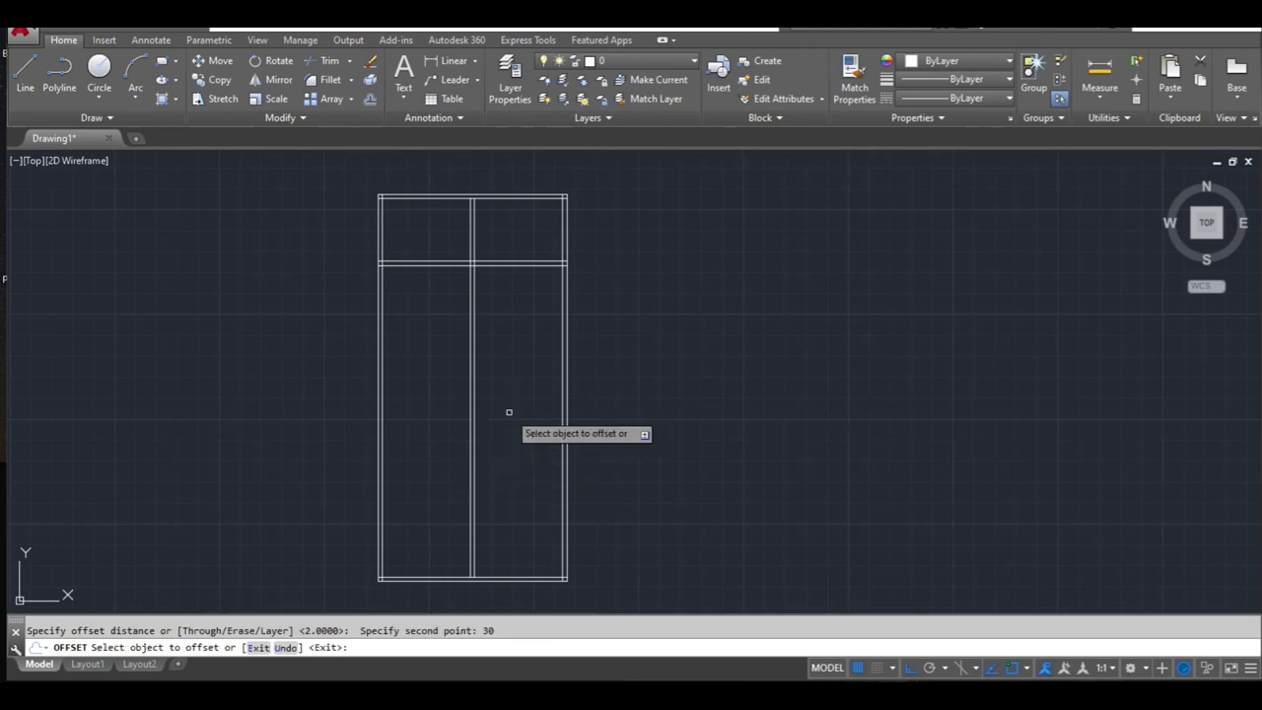
click(521, 576)
click(513, 532)
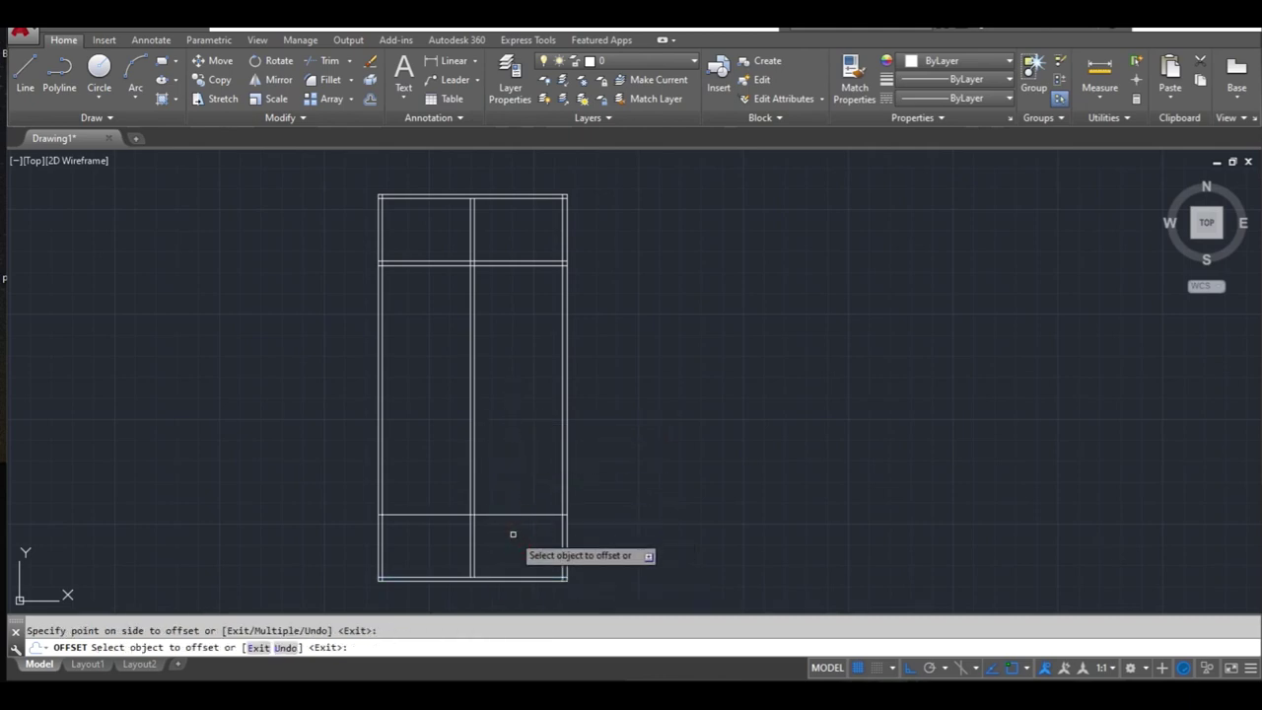
key(Escape)
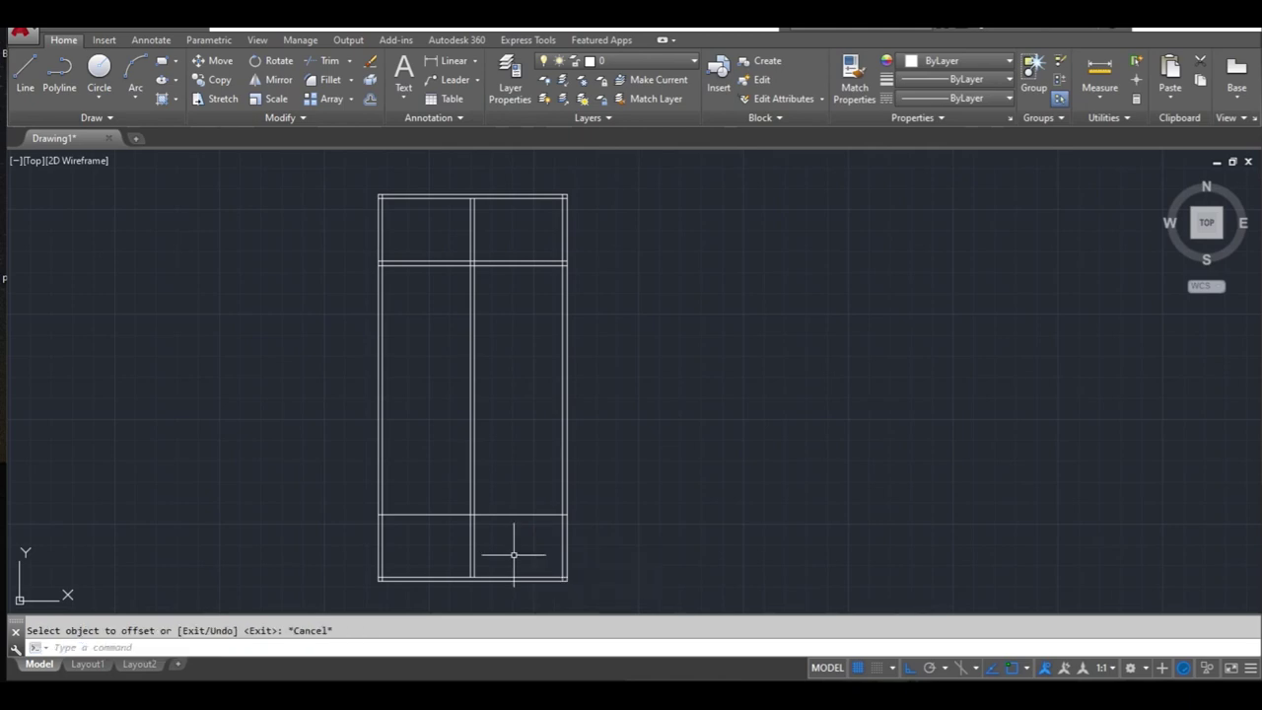
text(O)
Step: Double the lower shelf line with a copy 2 units above it
key(Return)
click(513, 552)
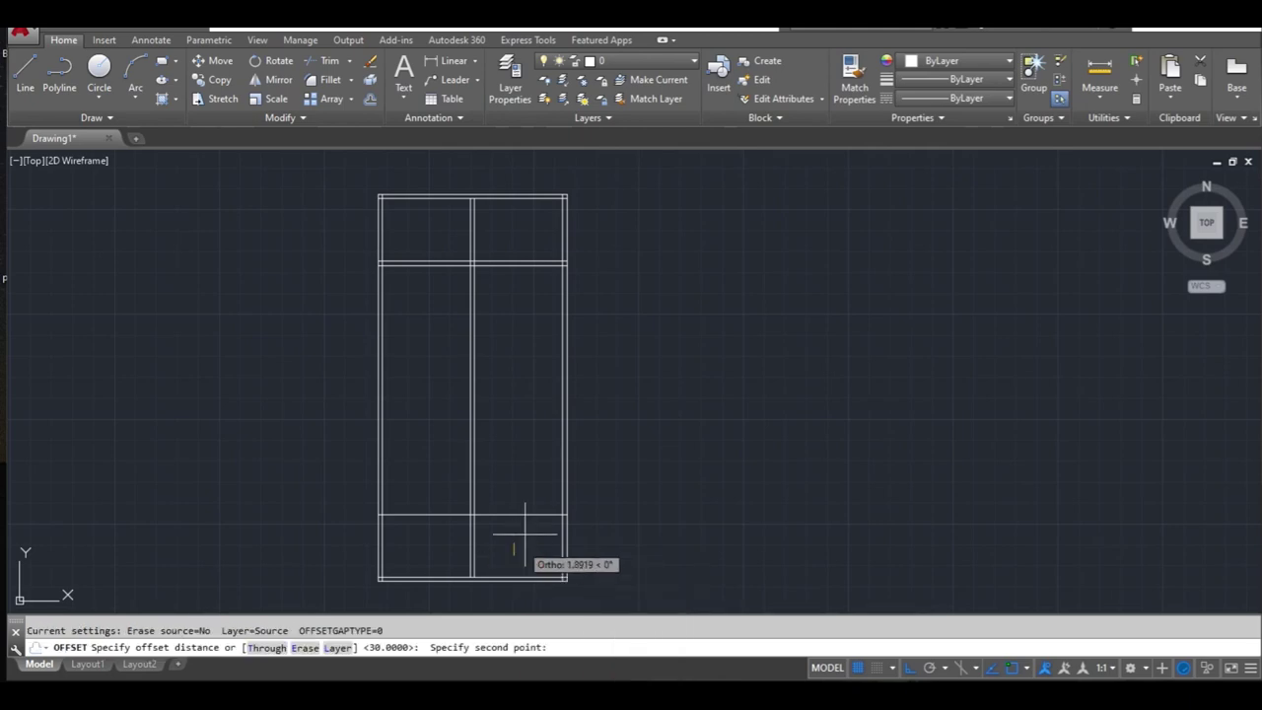
text(2)
key(Return)
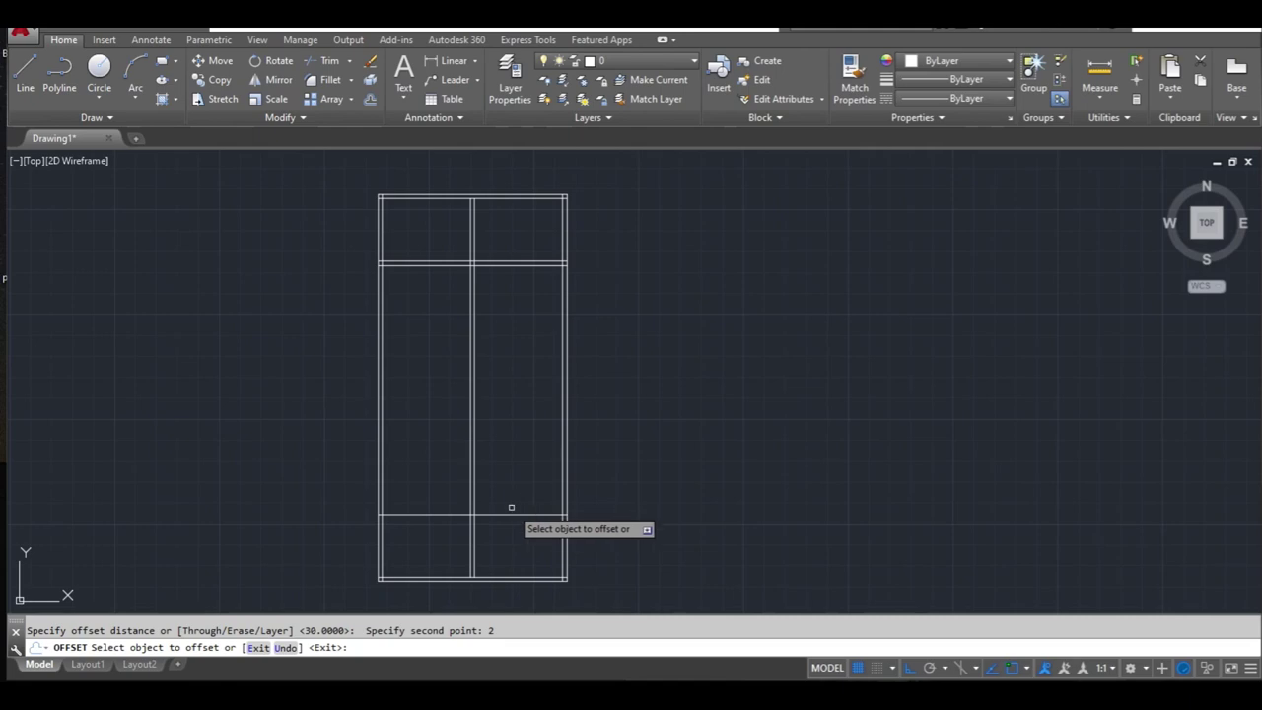
click(510, 514)
click(504, 498)
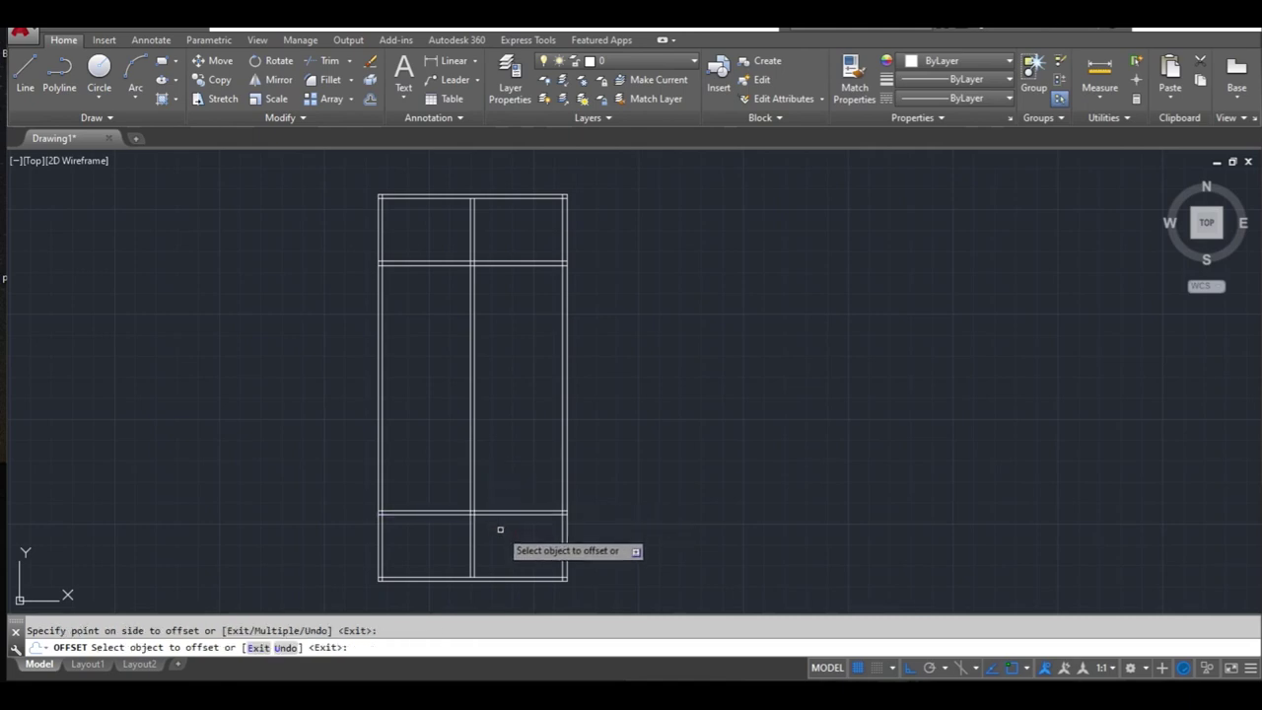
key(Escape)
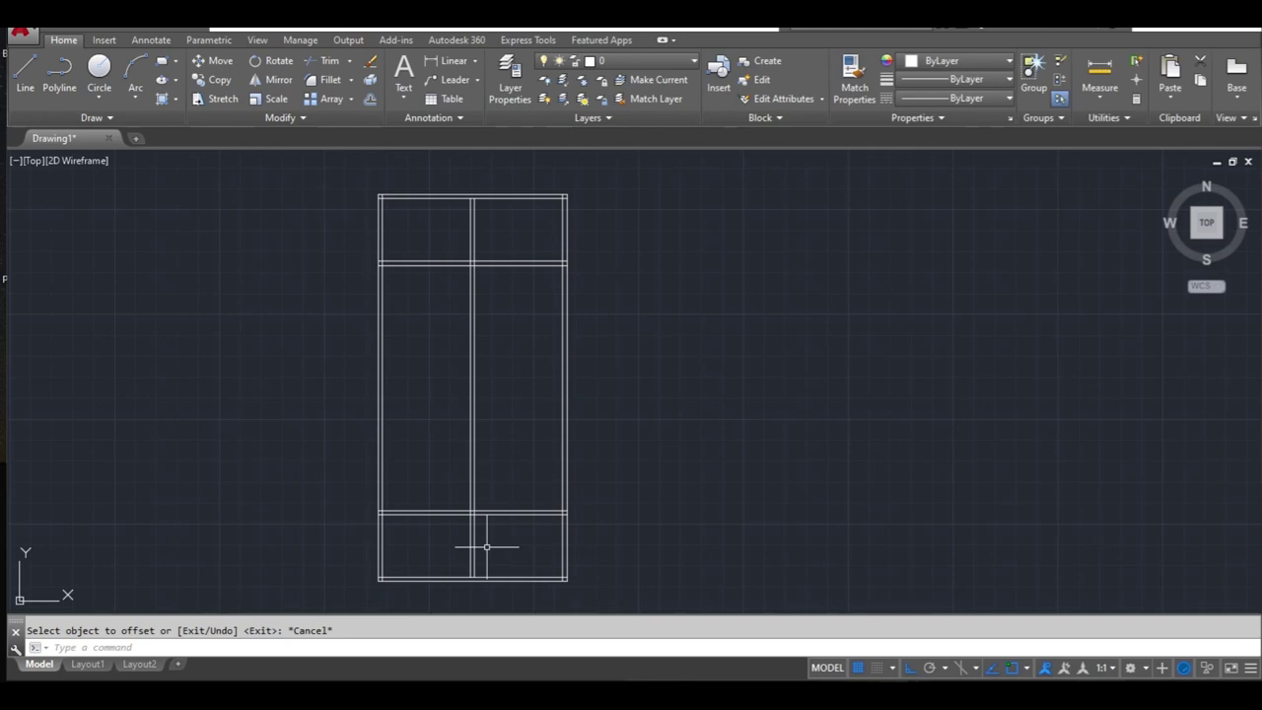
Step: Trim the upper shelf lines where they cross the left frame, centre divider and right frame
scroll(417, 253, up, 2)
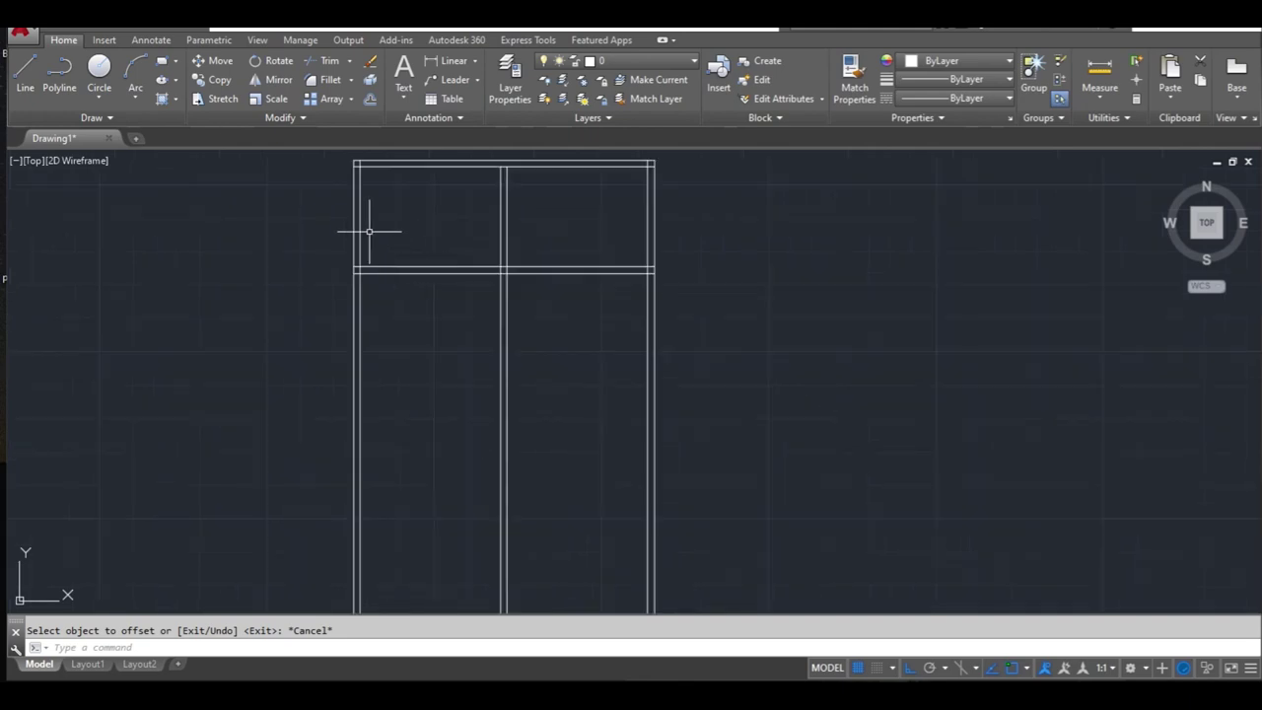
middle_drag(375, 234, 388, 375)
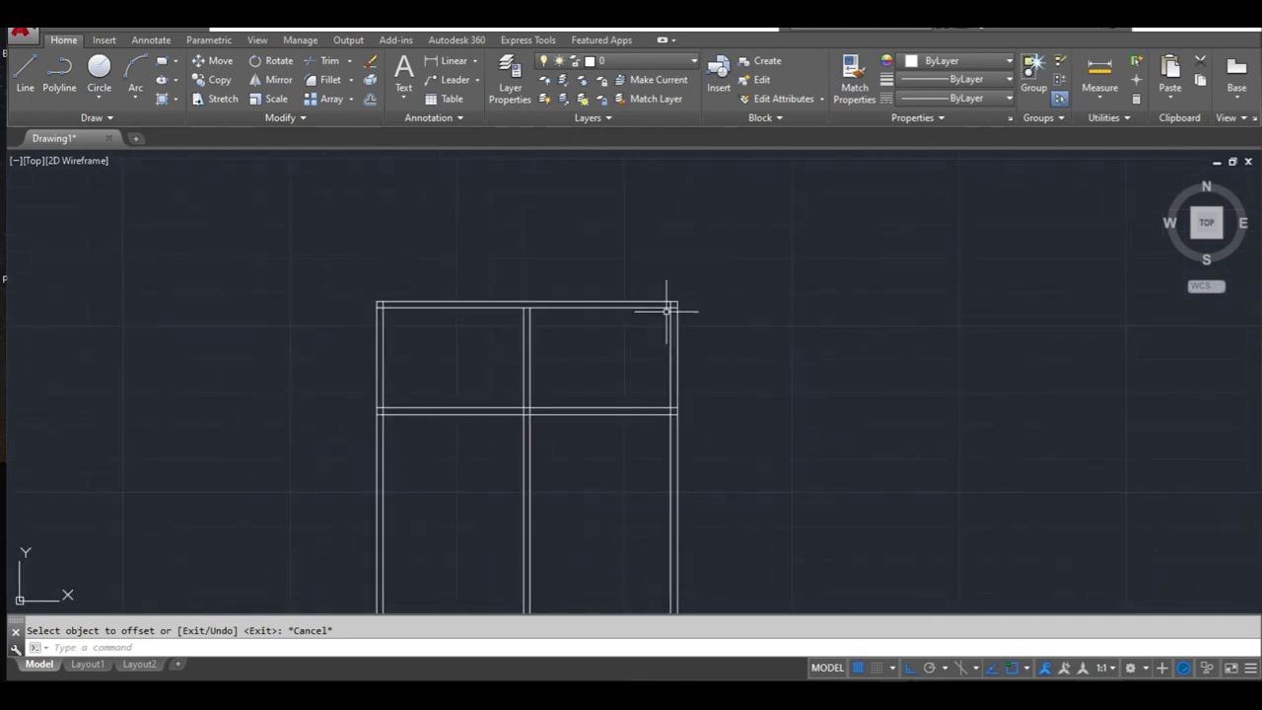
text(TR)
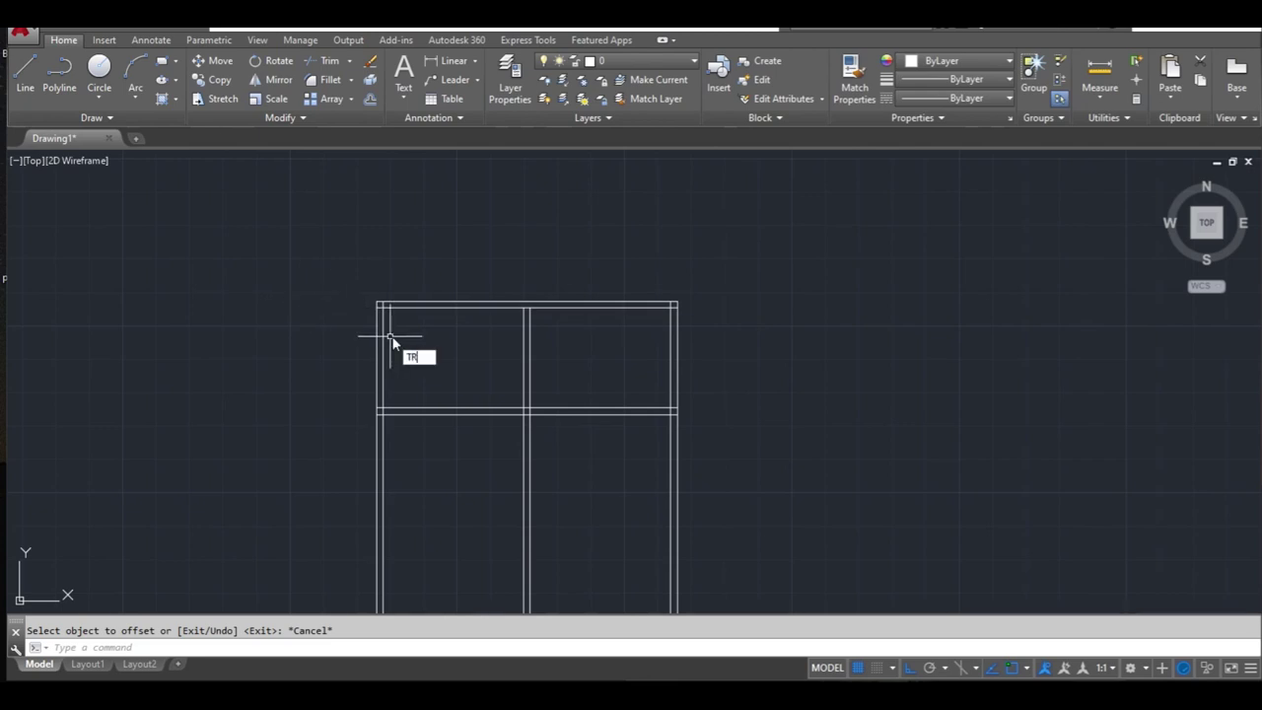
key(Return)
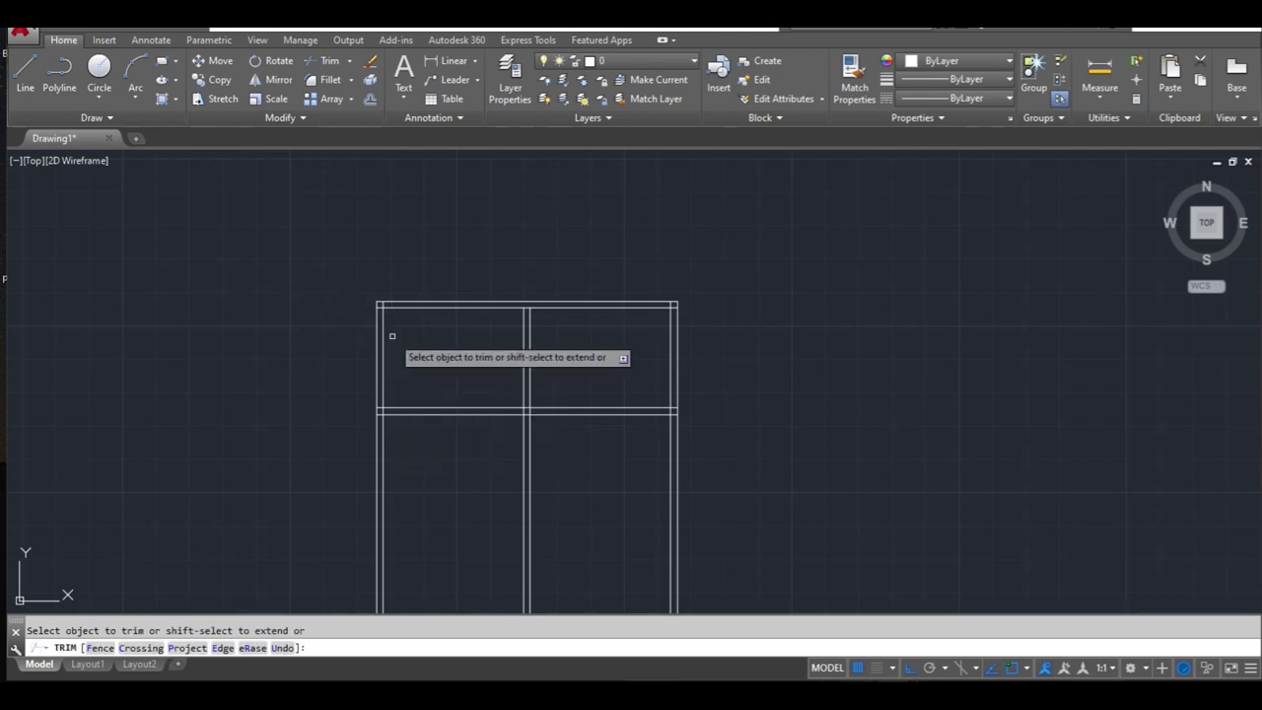
scroll(385, 319, up, 2)
scroll(385, 318, up, 3)
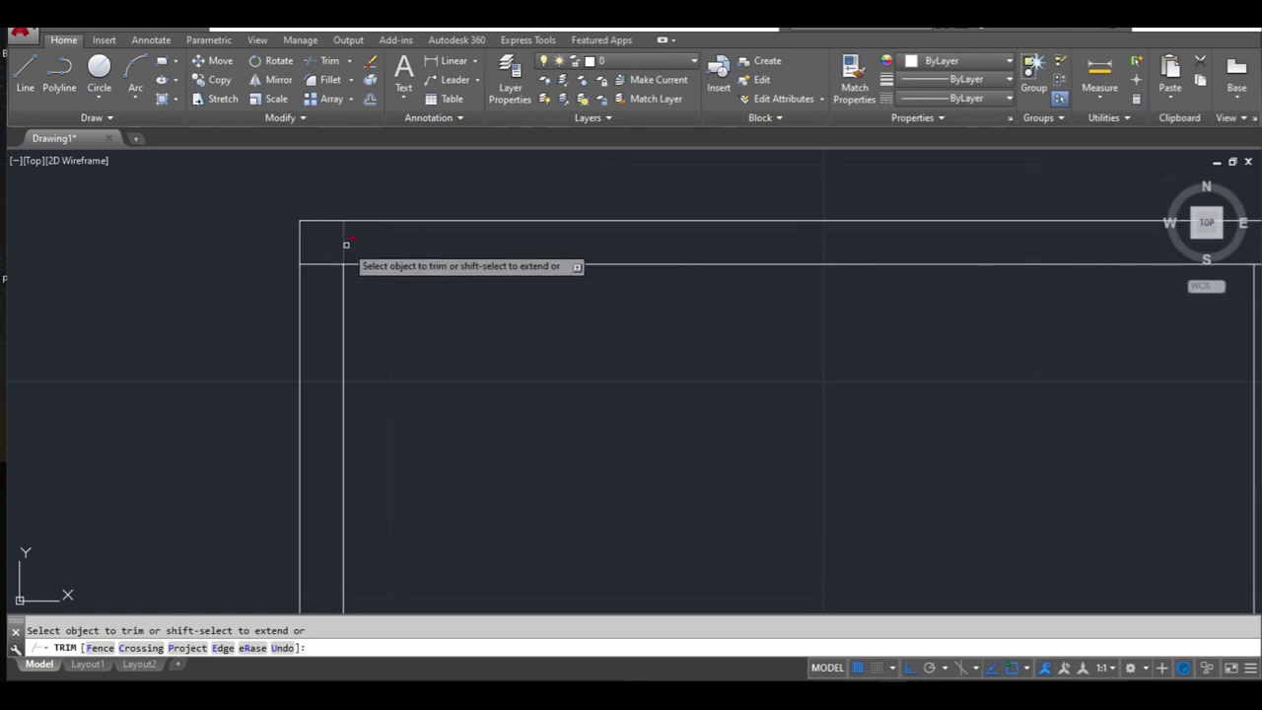
scroll(401, 274, down, 3)
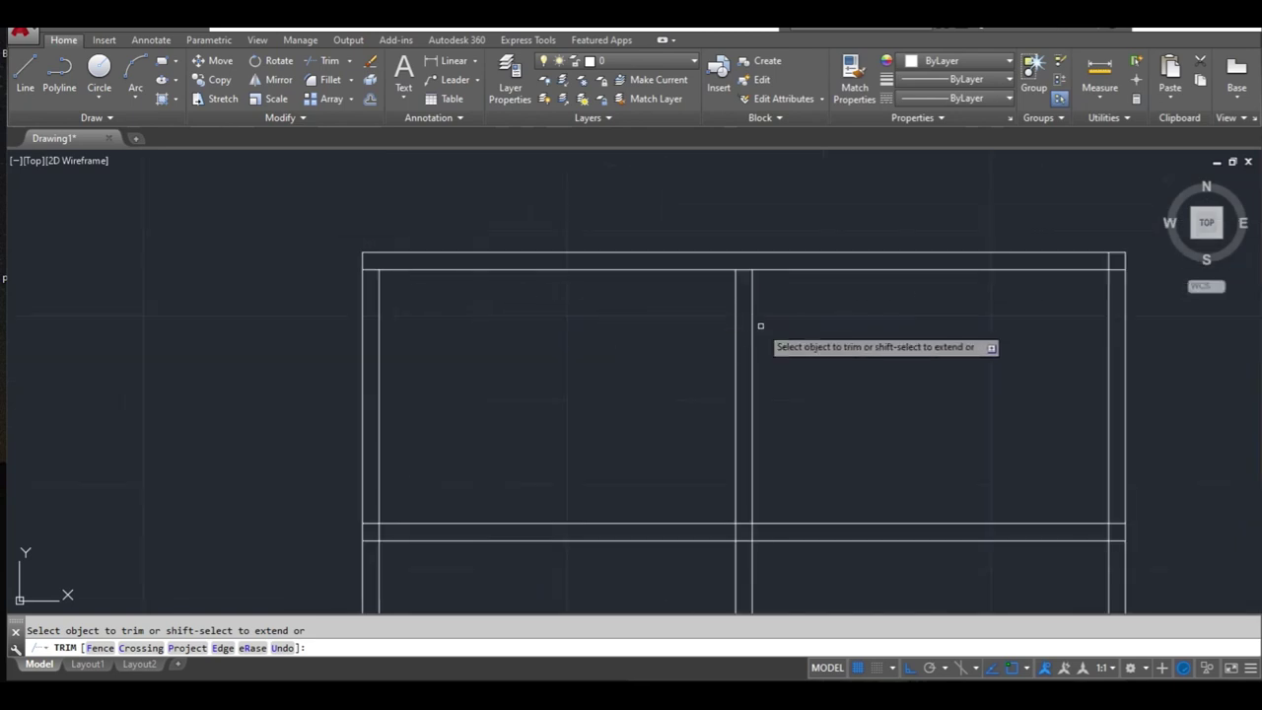
middle_drag(739, 329, 410, 330)
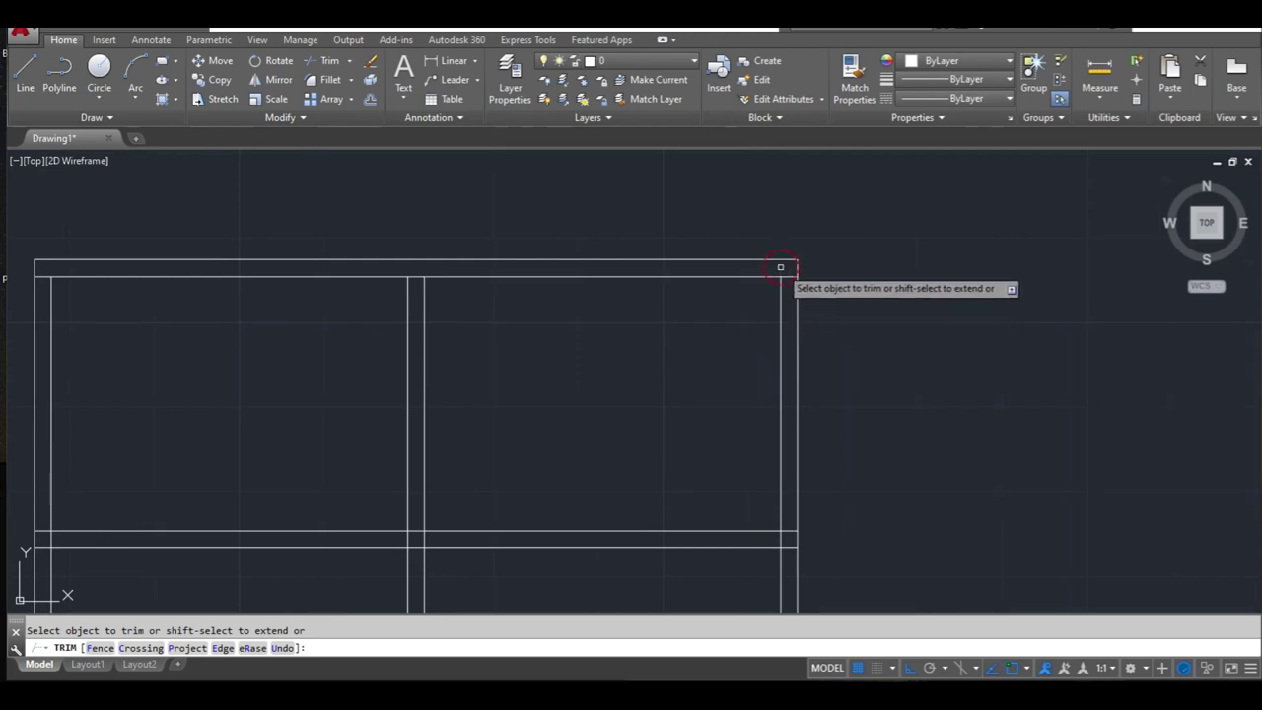
scroll(697, 333, down, 1)
middle_drag(397, 440, 484, 293)
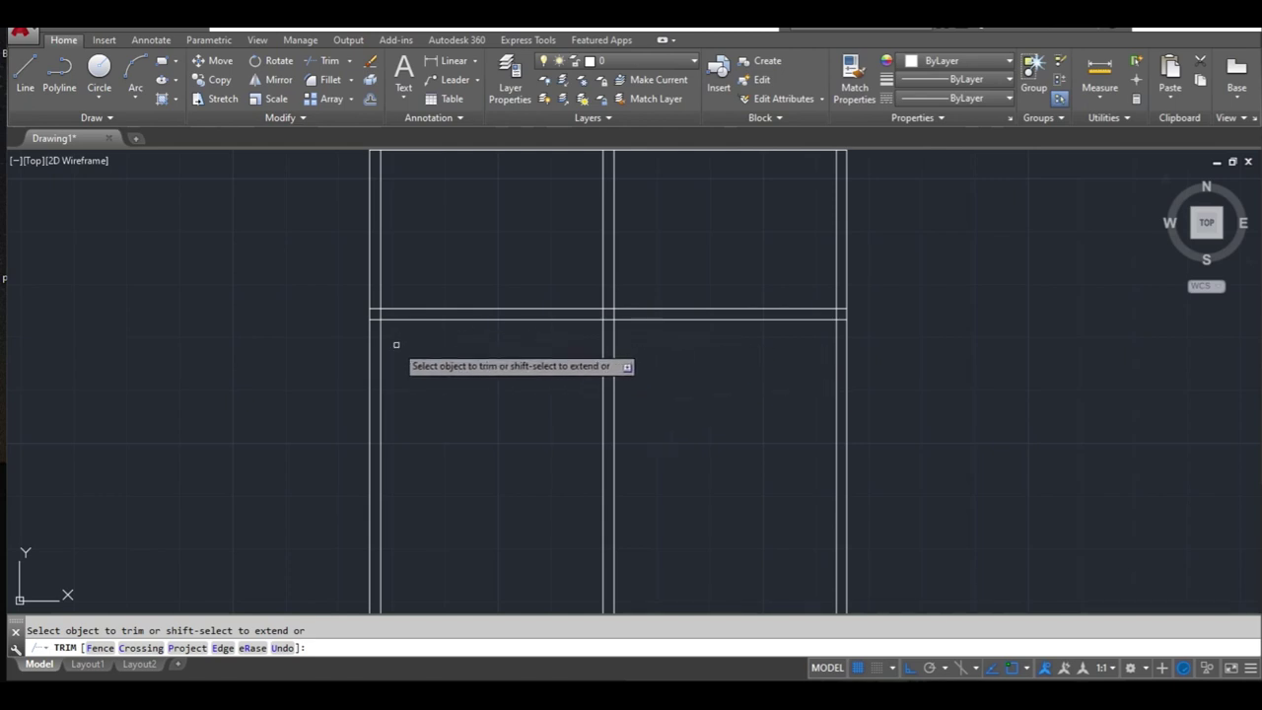
scroll(396, 344, up, 3)
scroll(390, 325, up, 1)
click(376, 264)
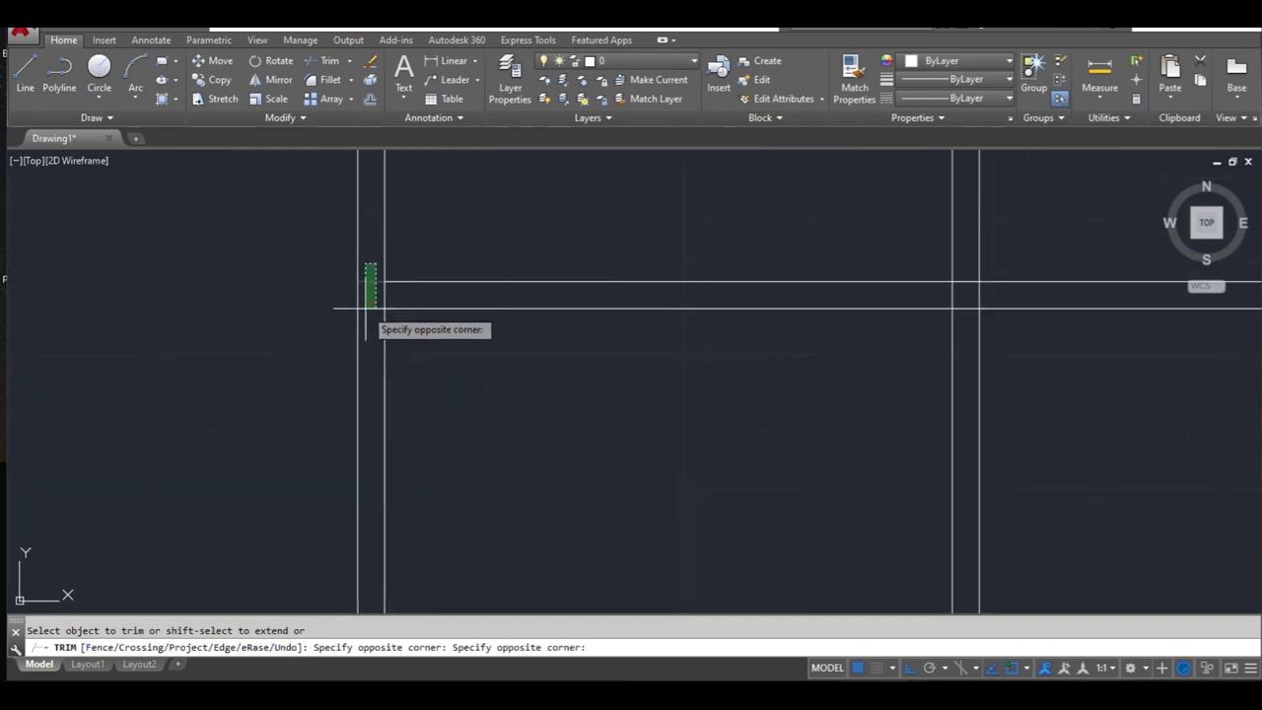
click(365, 325)
middle_drag(993, 394, 800, 421)
click(775, 288)
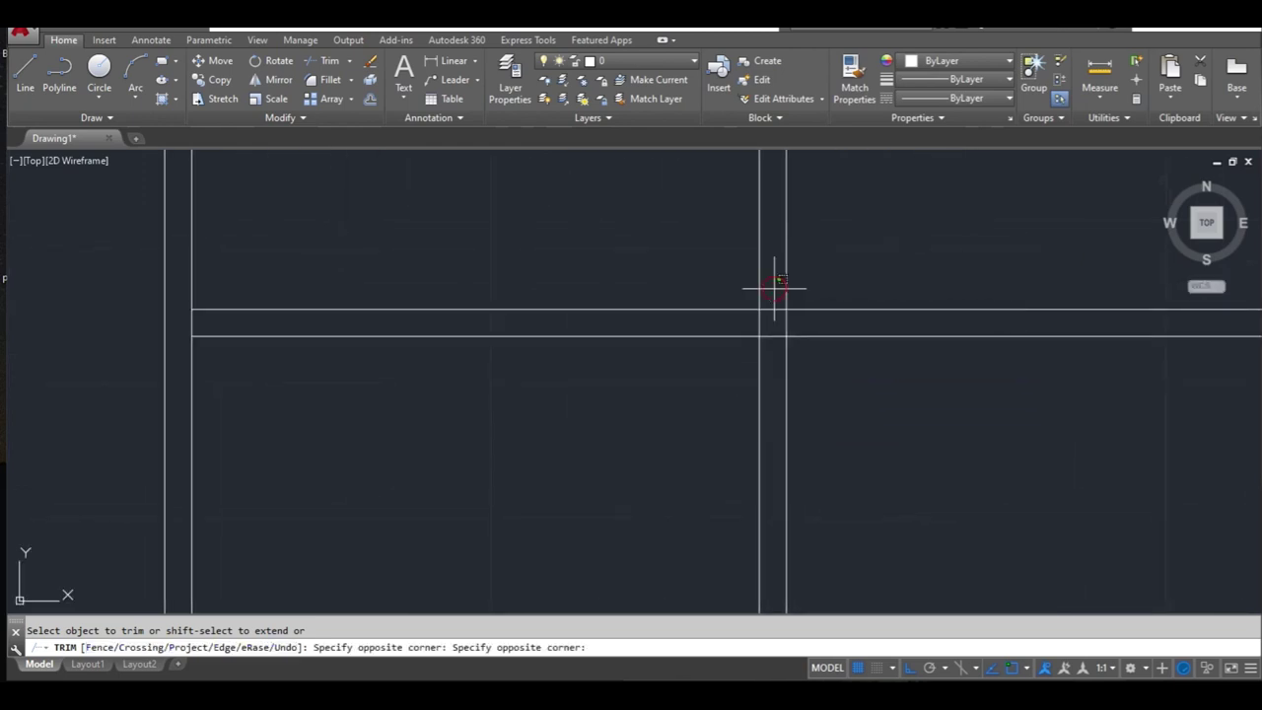
click(772, 352)
scroll(772, 352, down, 1)
scroll(772, 352, down, 3)
middle_drag(890, 371, 545, 373)
scroll(671, 352, up, 4)
click(658, 278)
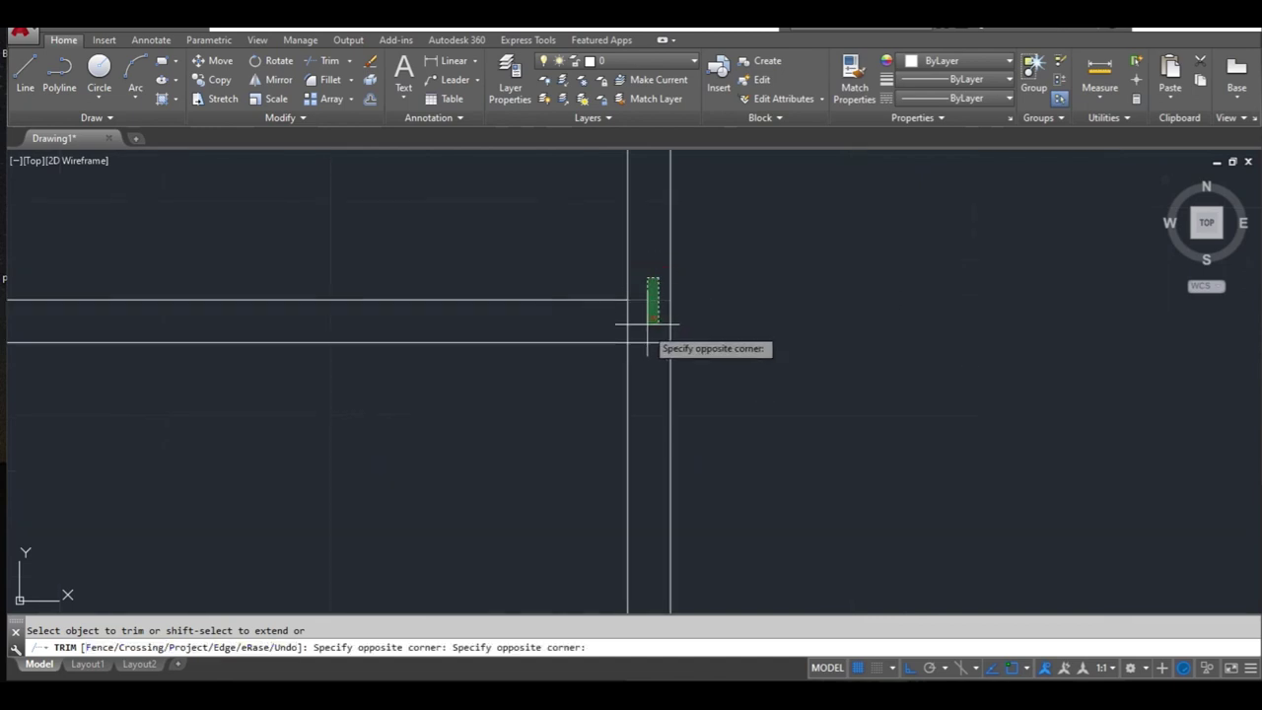
click(644, 375)
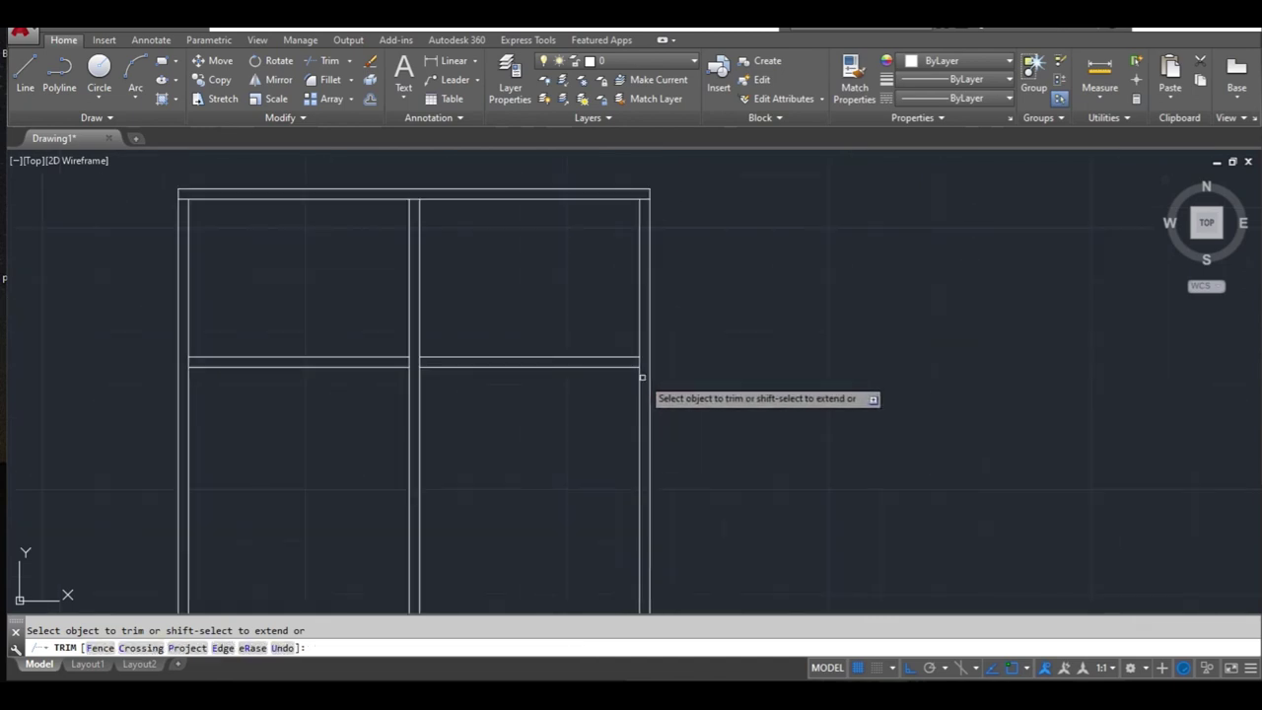
Step: Trim the remaining overlaps between the vertical panel lines and at the lower shelf junctions
middle_drag(595, 445, 754, 261)
middle_drag(699, 469, 713, 226)
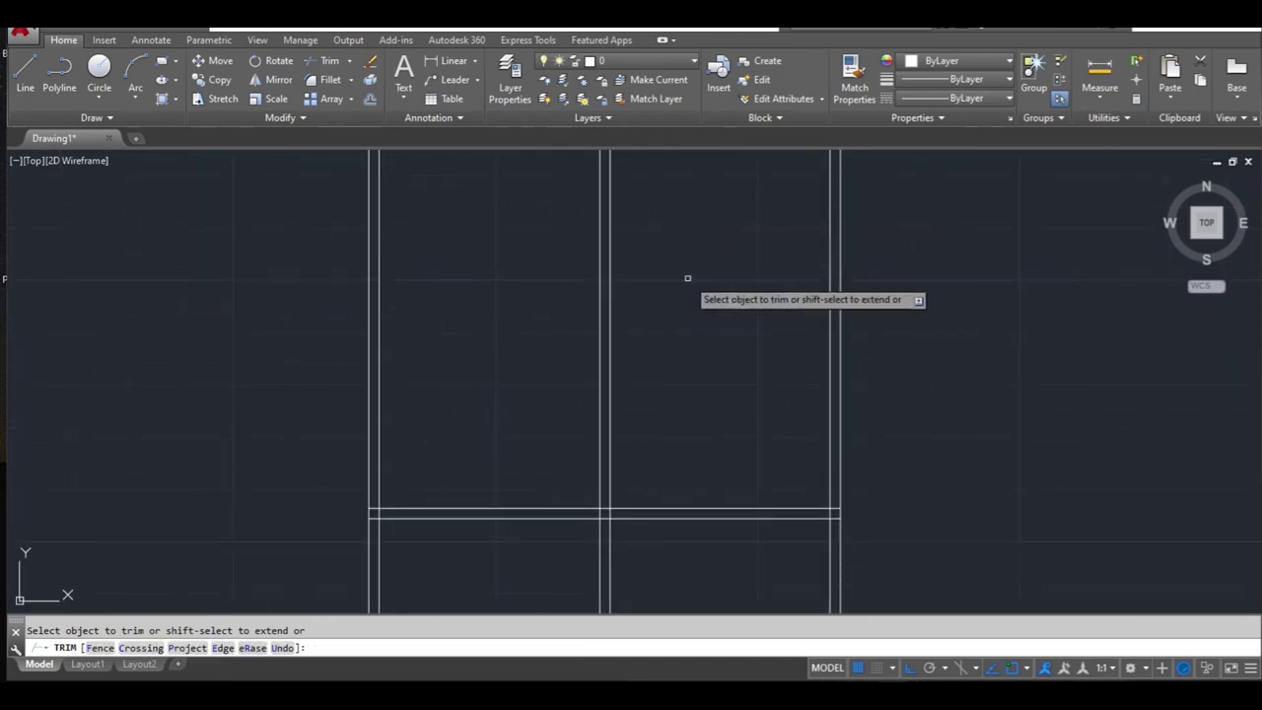
scroll(442, 382, up, 4)
click(443, 361)
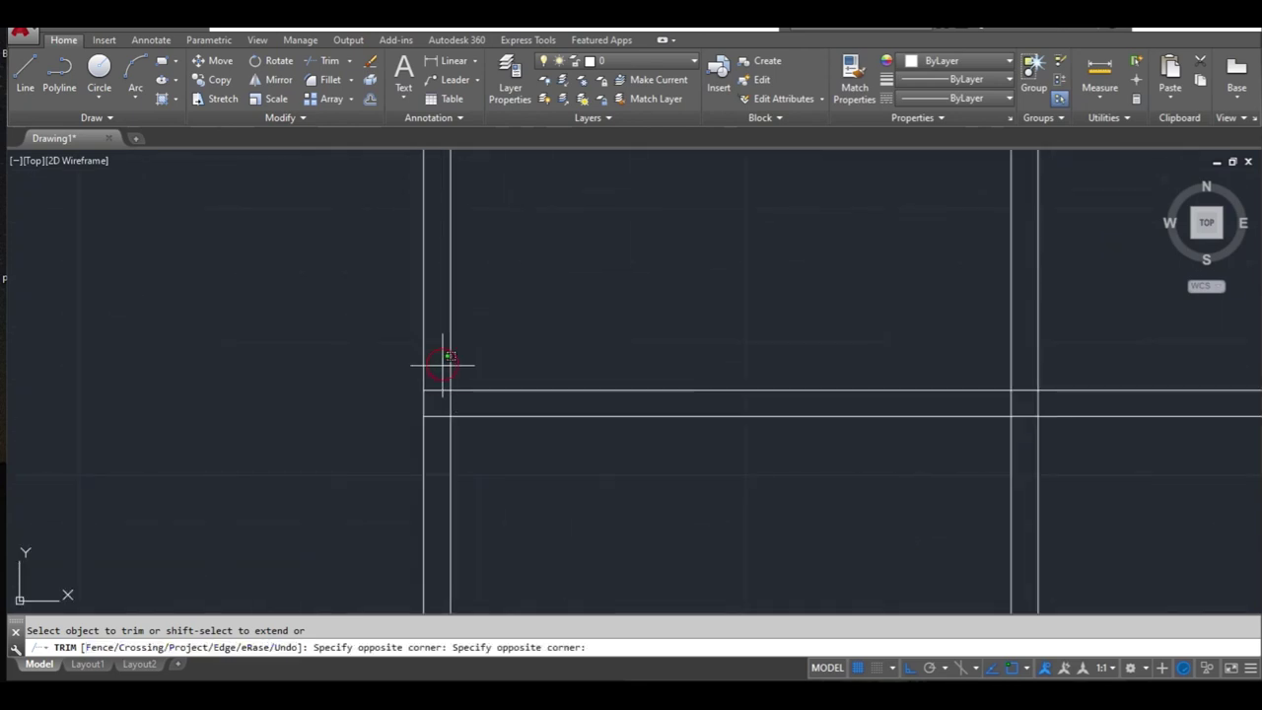
click(443, 437)
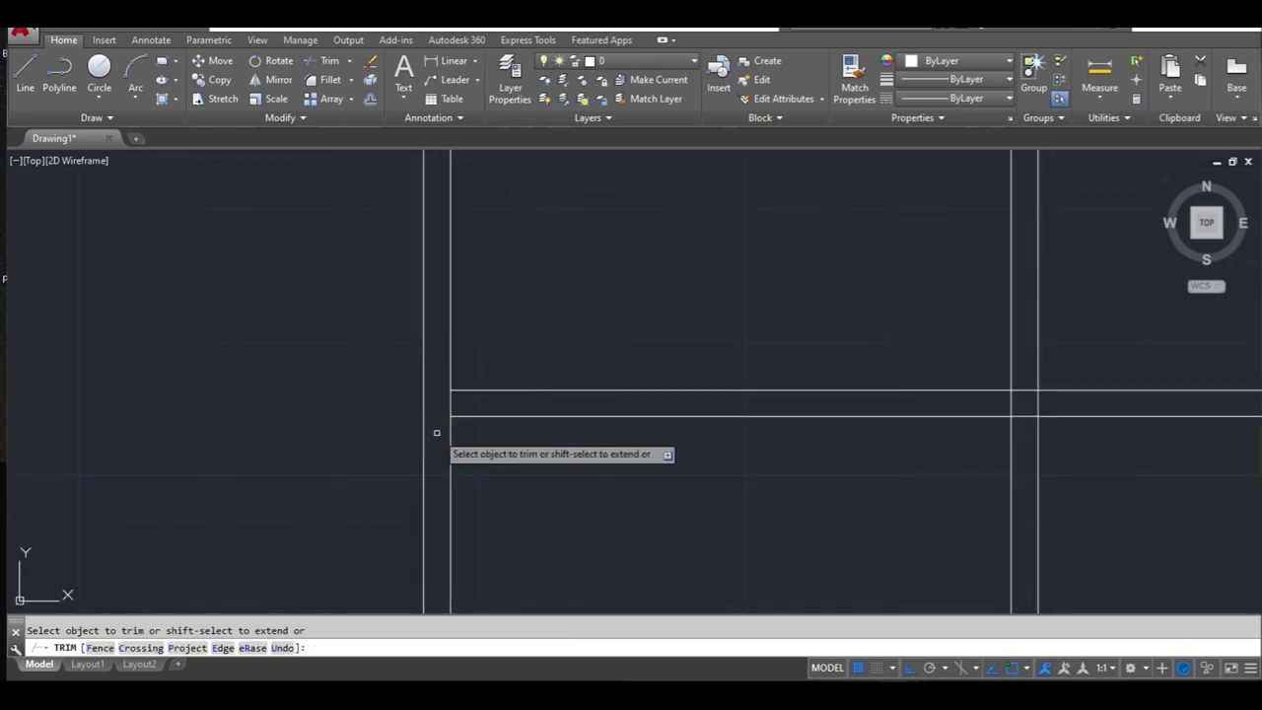
click(1022, 373)
click(1027, 436)
scroll(1027, 436, down, 3)
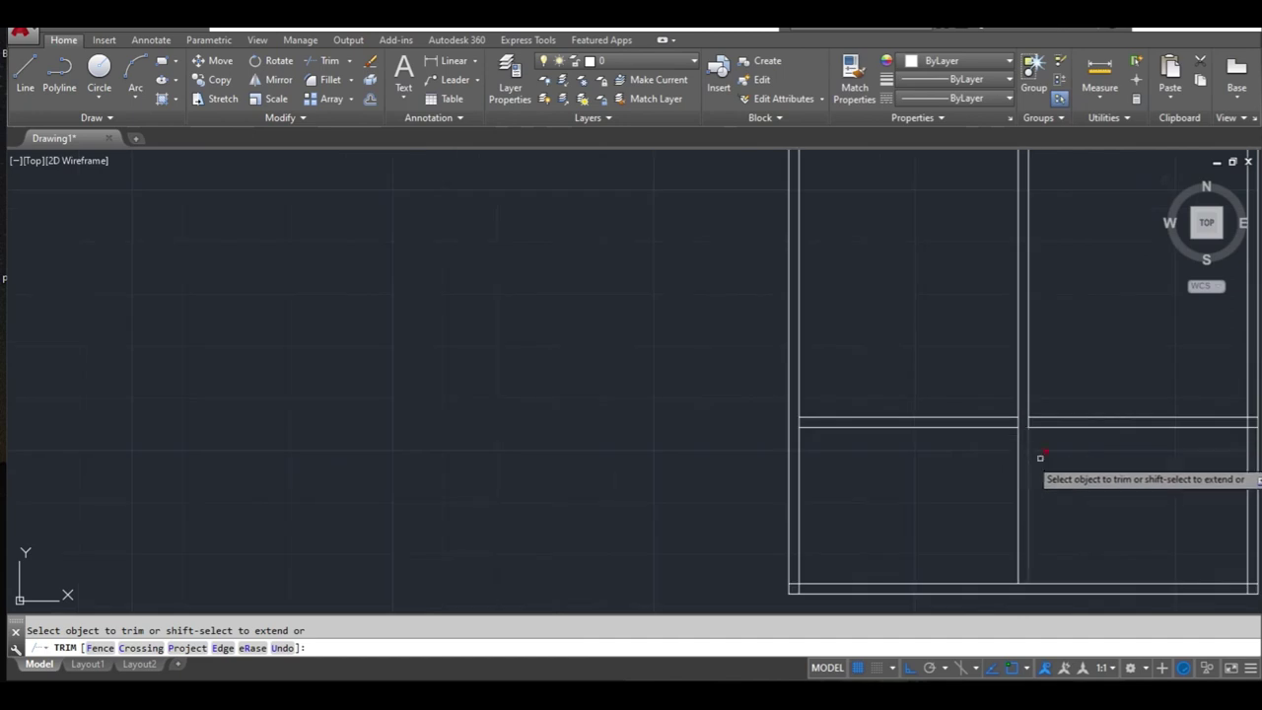
middle_drag(1079, 471, 737, 444)
scroll(833, 391, up, 3)
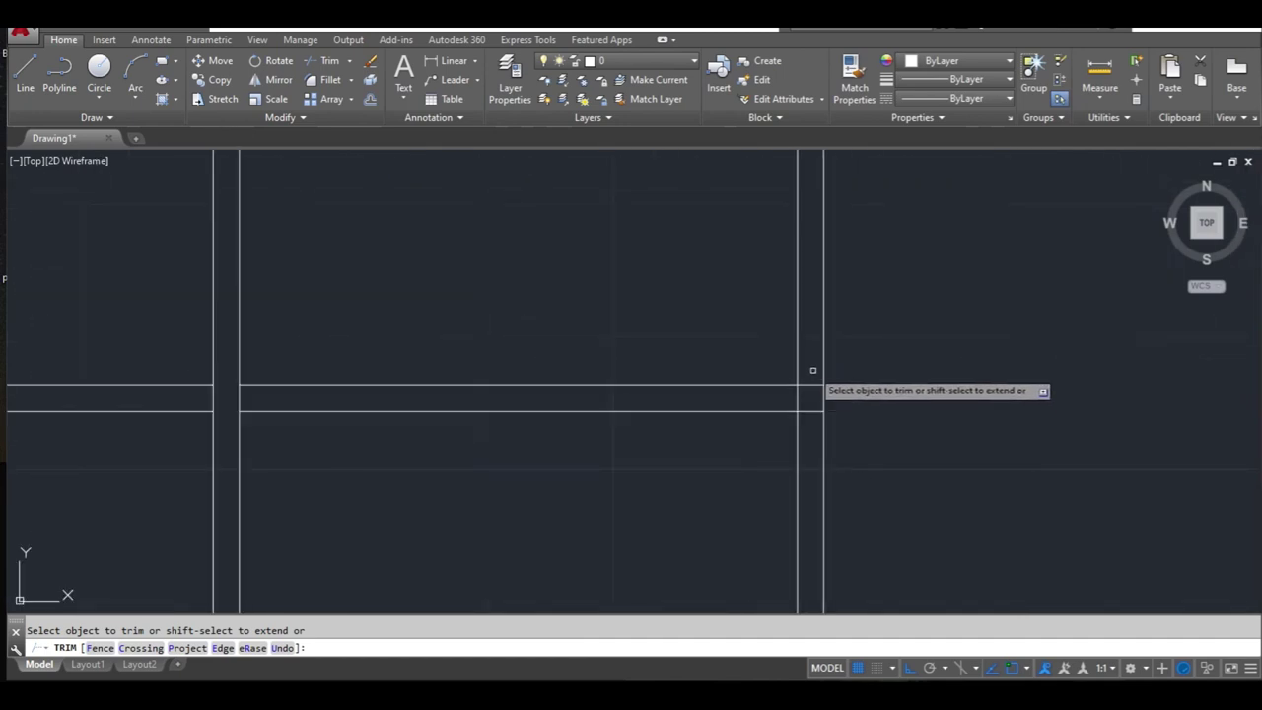
click(809, 366)
click(805, 444)
scroll(806, 443, down, 3)
middle_drag(798, 493, 760, 442)
scroll(764, 426, up, 3)
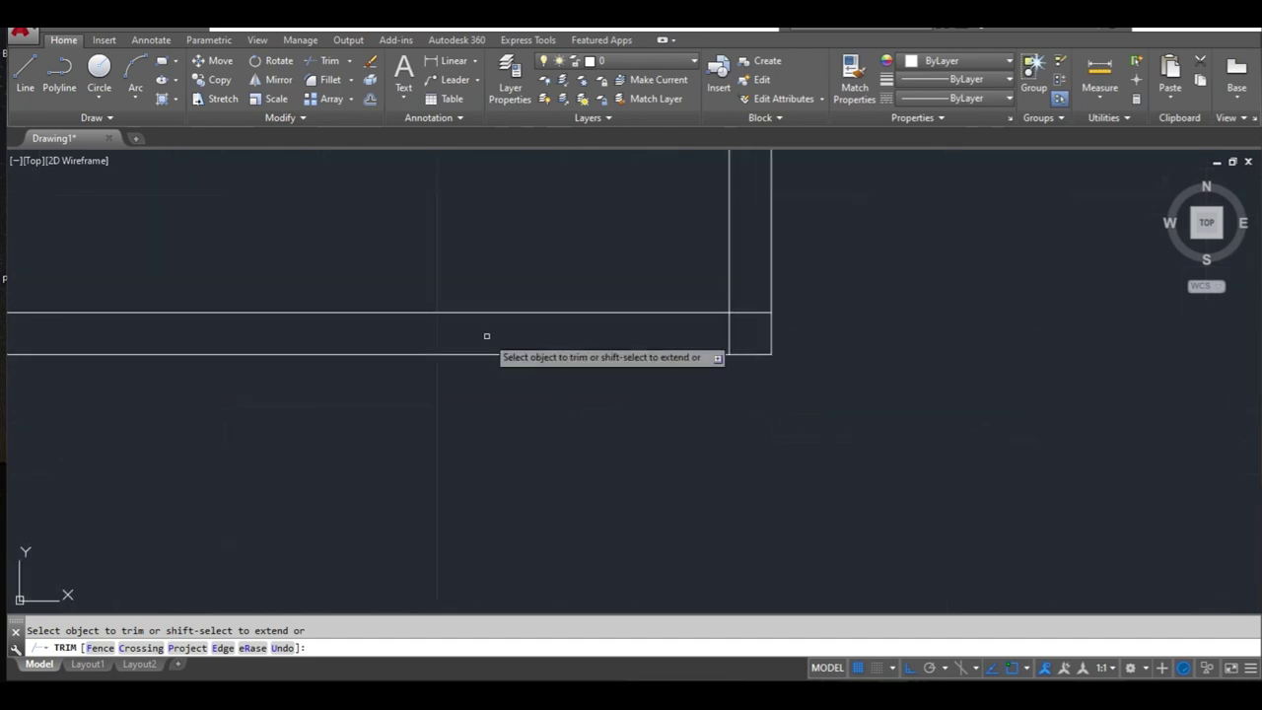
scroll(726, 337, down, 5)
middle_drag(454, 386, 662, 398)
scroll(535, 375, up, 1)
scroll(555, 366, up, 1)
scroll(570, 390, down, 2)
scroll(570, 389, down, 2)
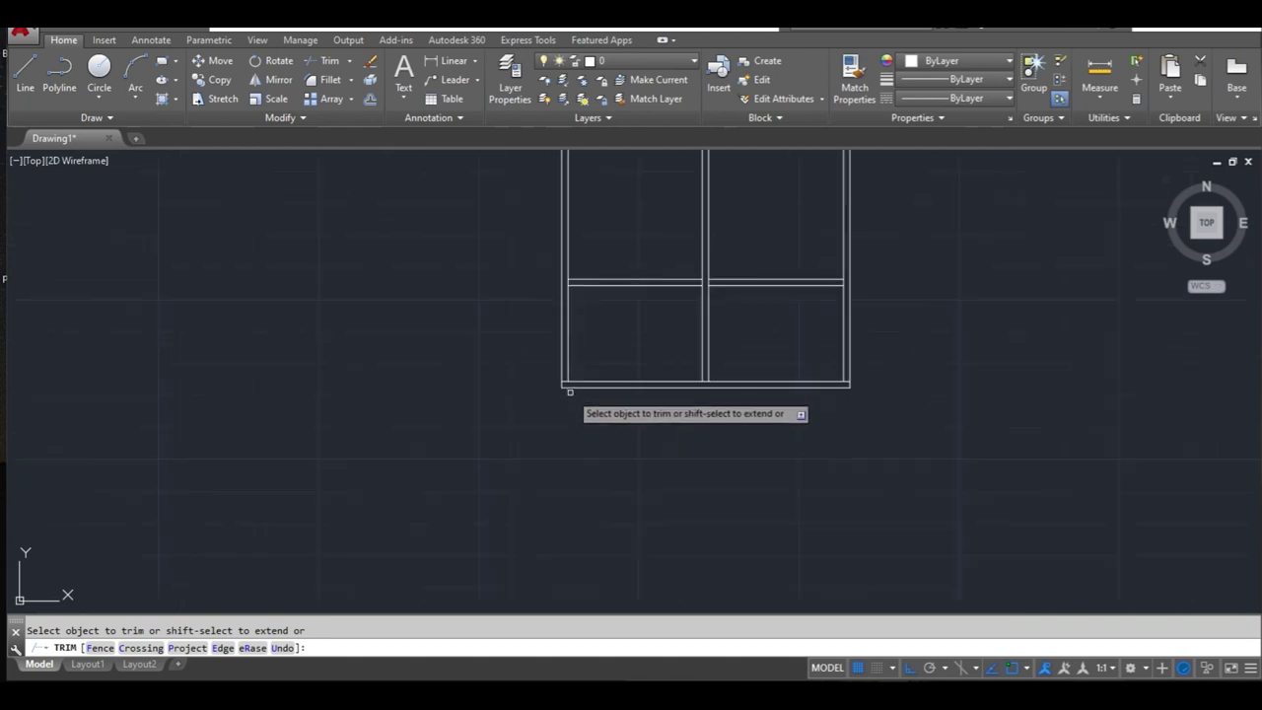
key(Escape)
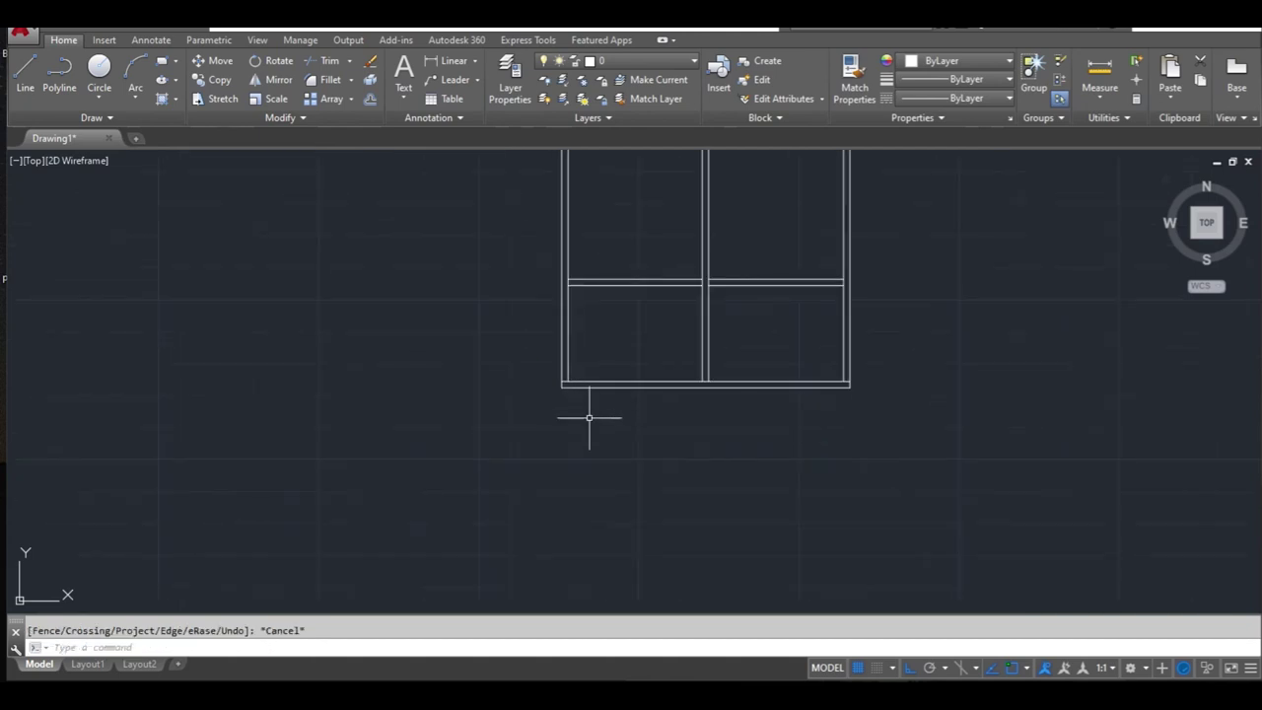
Step: Start a LINE leg at the wardrobe's bottom-left corner with a 5-unit first edge
scroll(611, 424, down, 3)
middle_drag(681, 440, 617, 497)
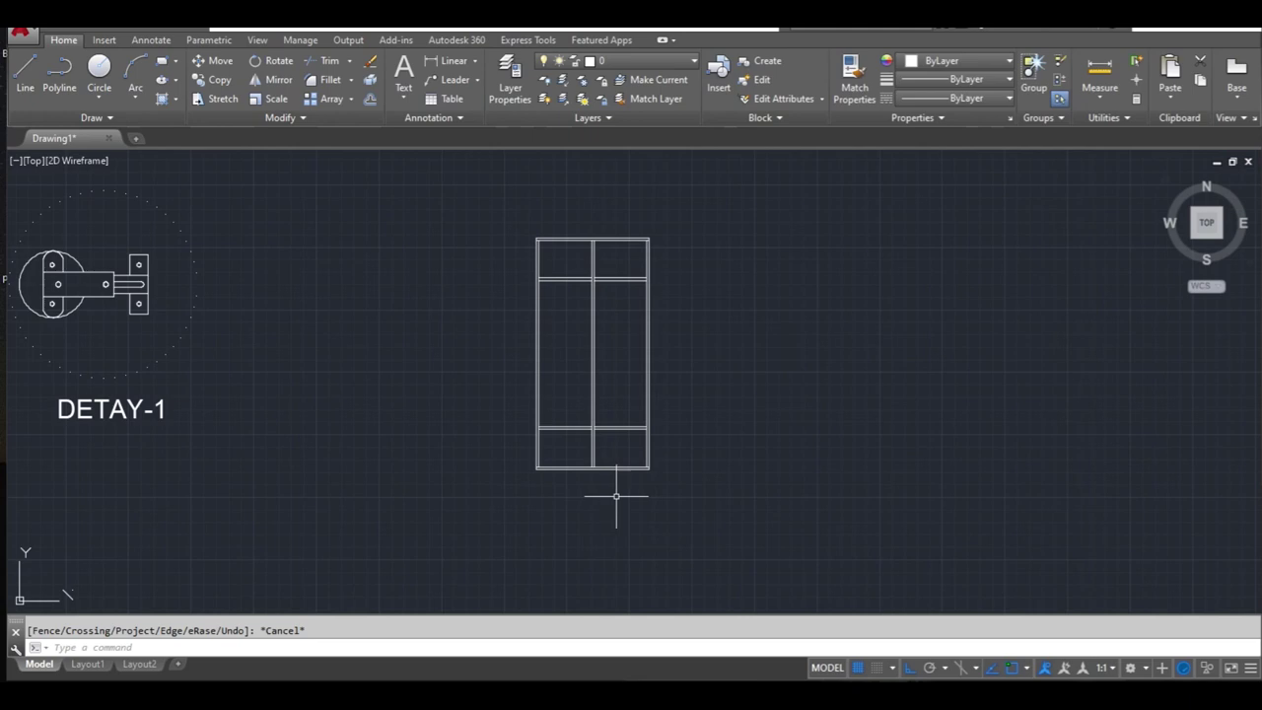
middle_drag(710, 445, 549, 471)
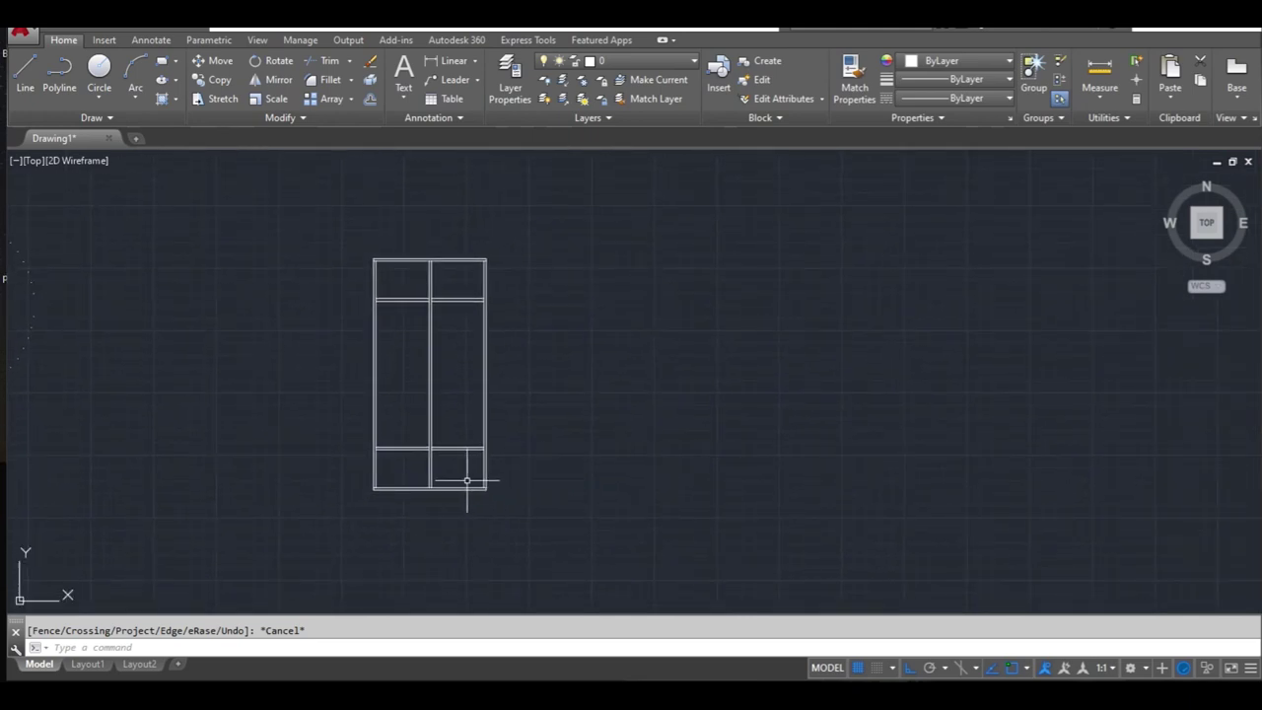
scroll(464, 481, up, 2)
middle_drag(460, 464, 493, 524)
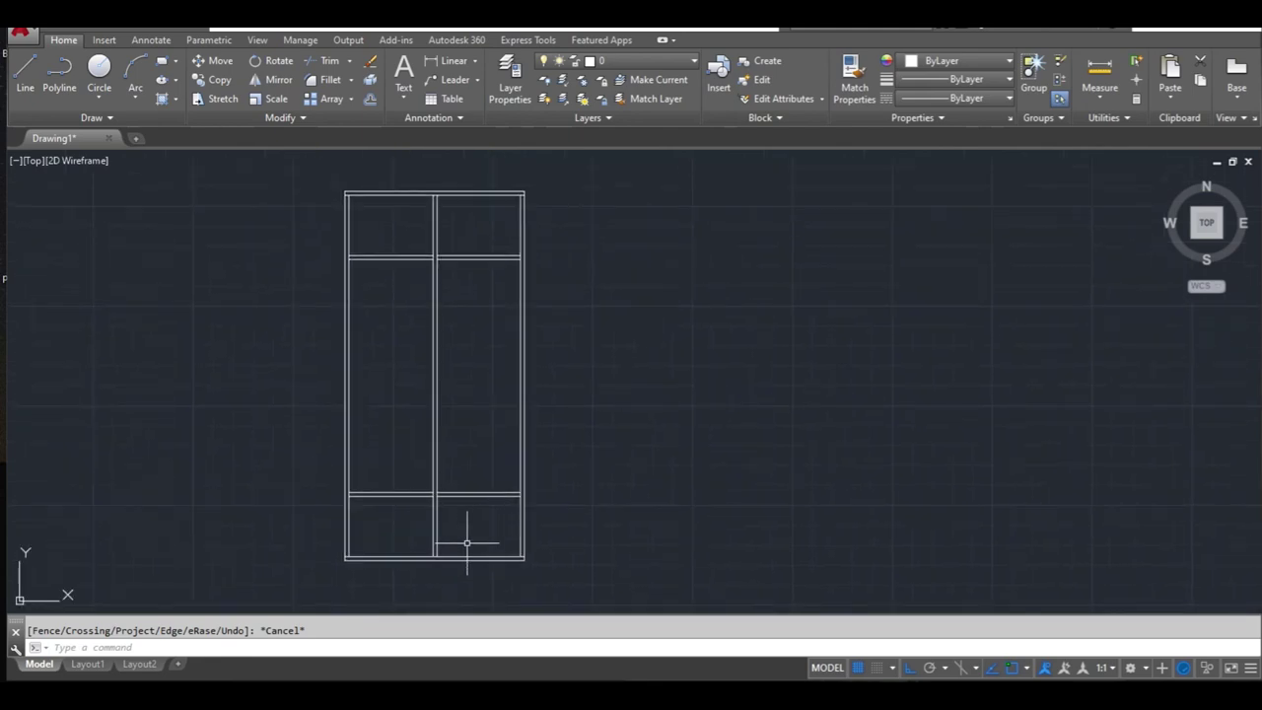
text(l)
key(Return)
middle_drag(459, 563, 428, 479)
scroll(339, 456, up, 2)
scroll(339, 456, up, 2)
click(322, 434)
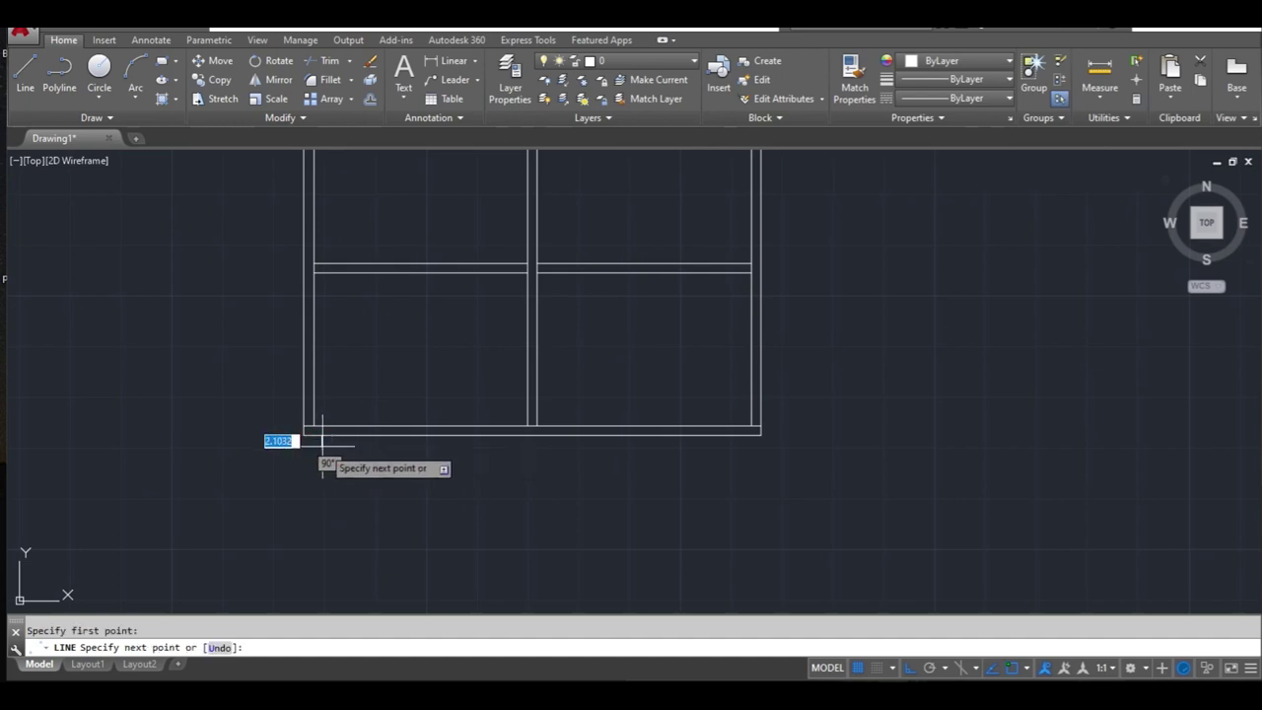
key(Return)
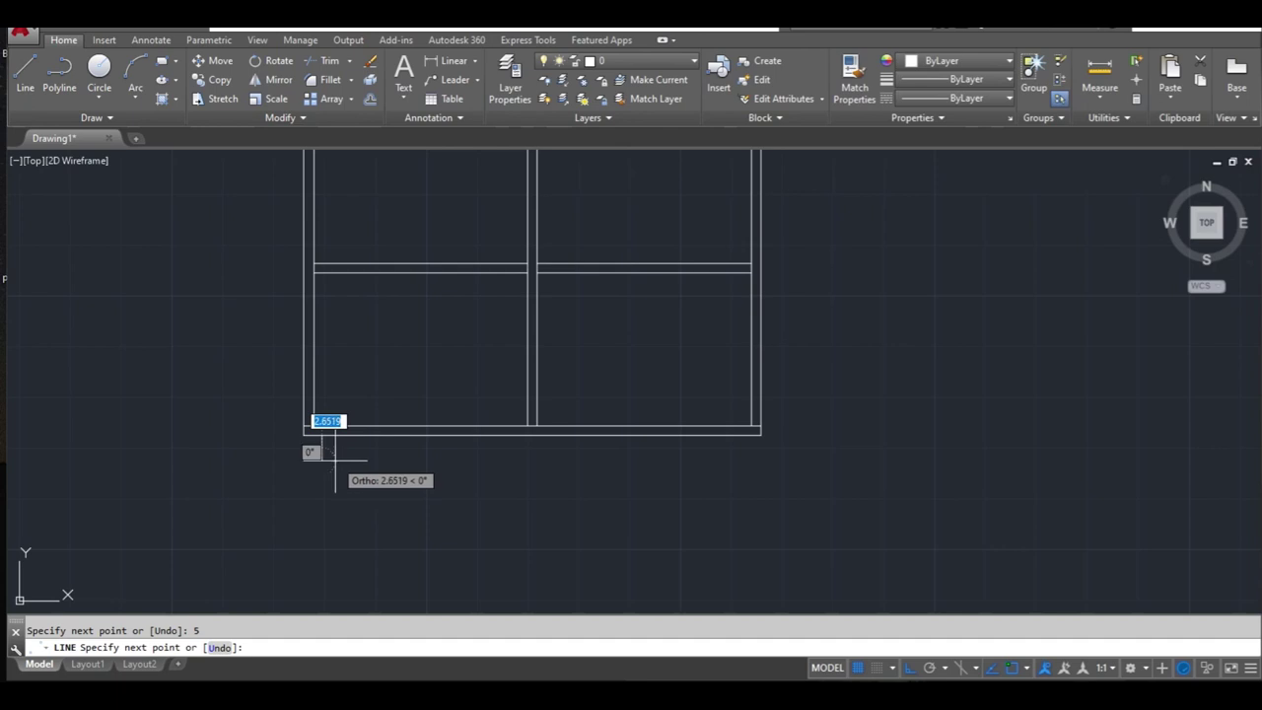
Step: Complete the leg outline back up to the cabinet base and window-select its three lines
click(335, 459)
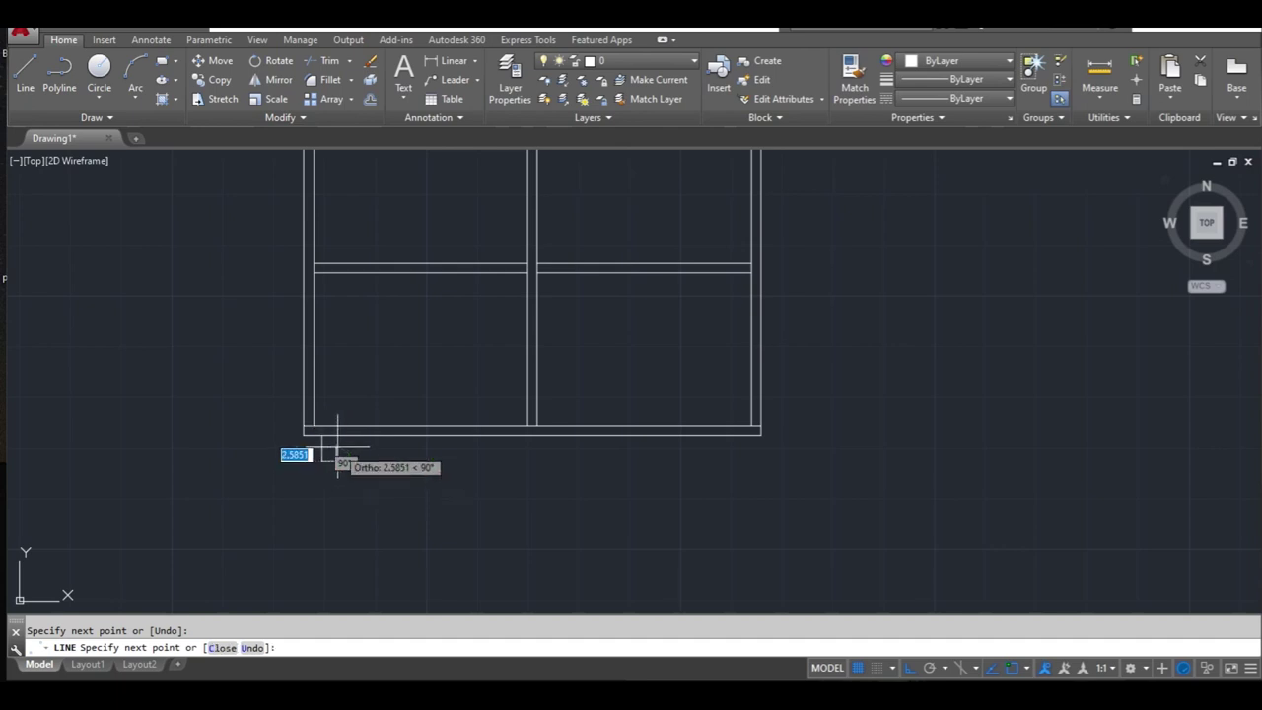
click(336, 440)
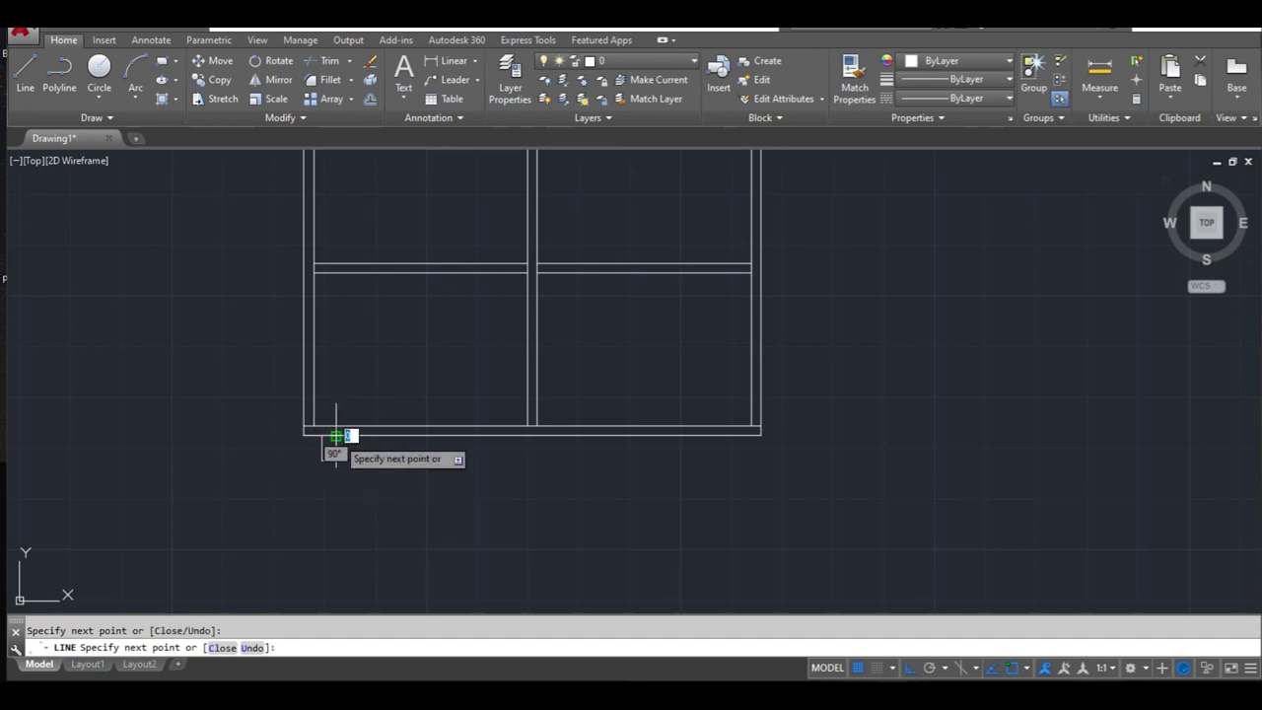
key(Escape)
click(352, 444)
click(306, 483)
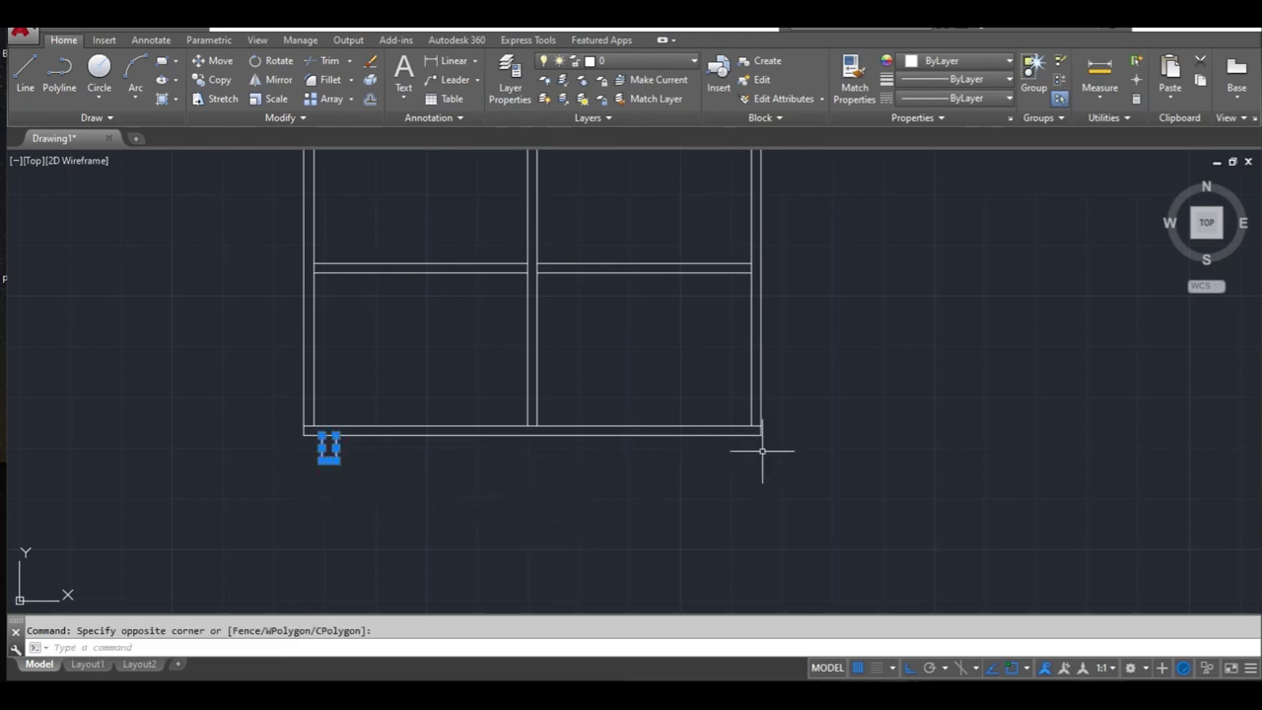
Step: Mirror the selected leg about the cabinet's bottom midpoint, keeping the original leg
click(268, 80)
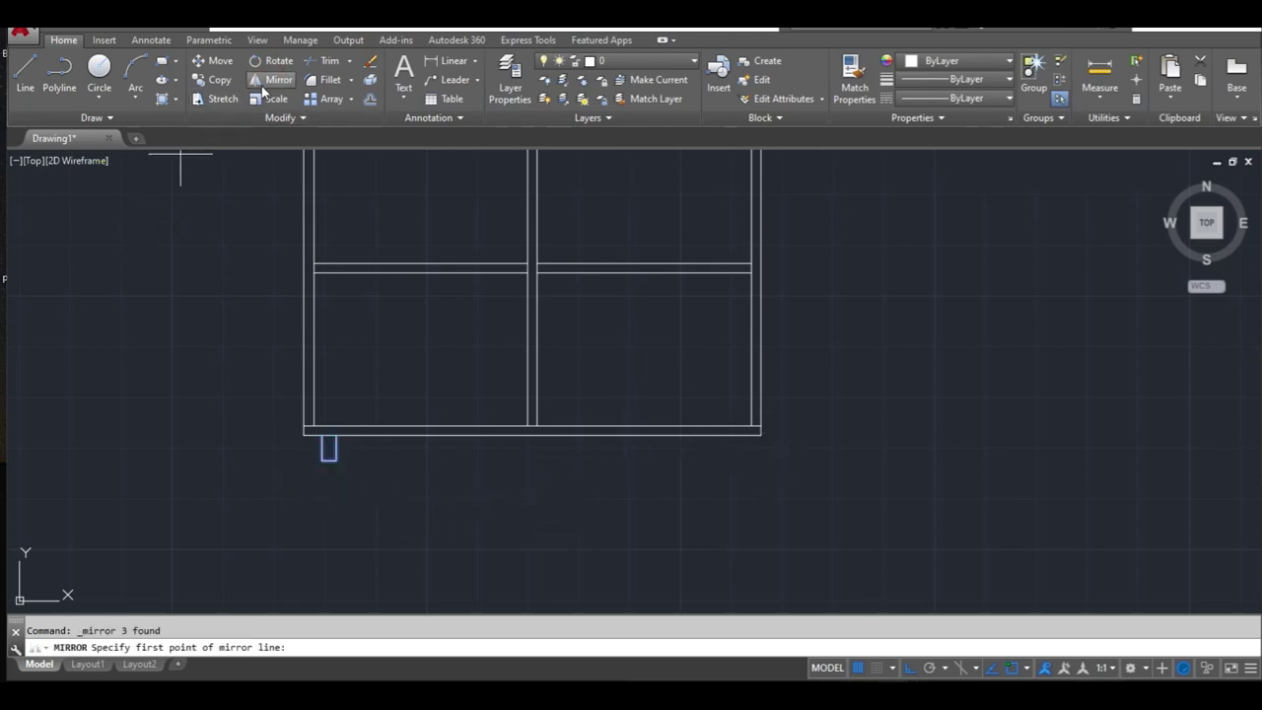
click(533, 426)
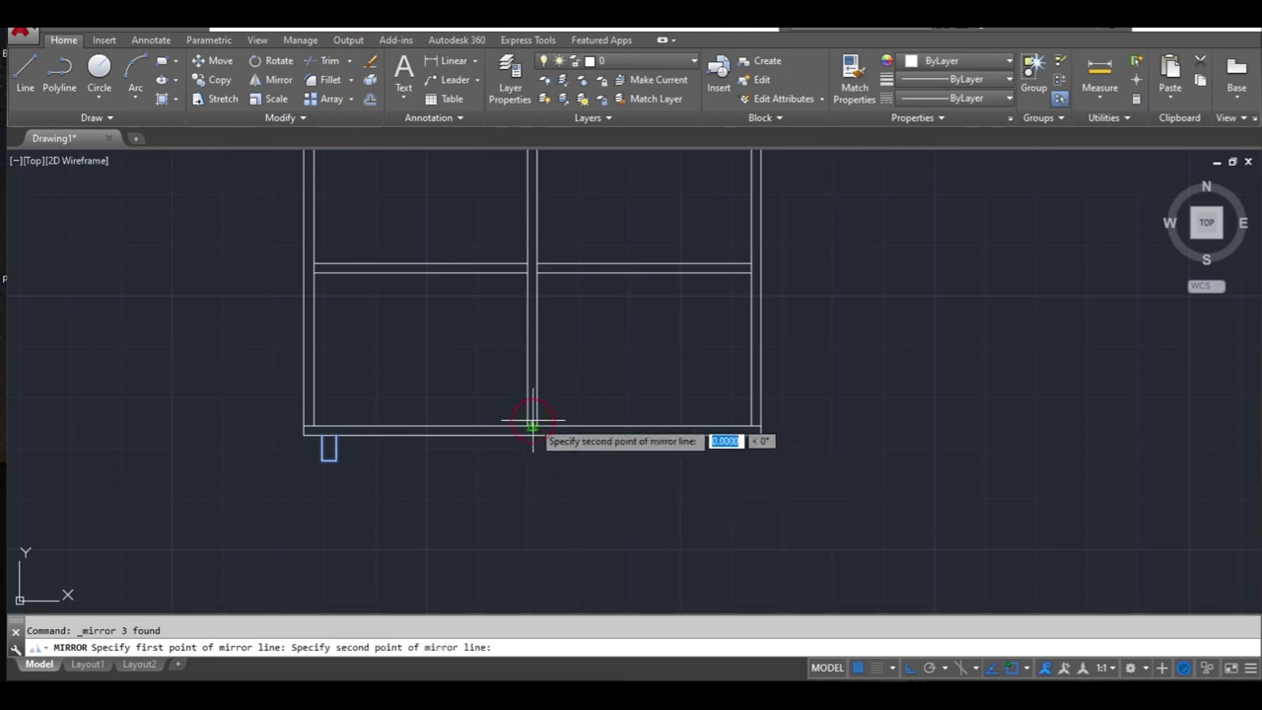
click(541, 494)
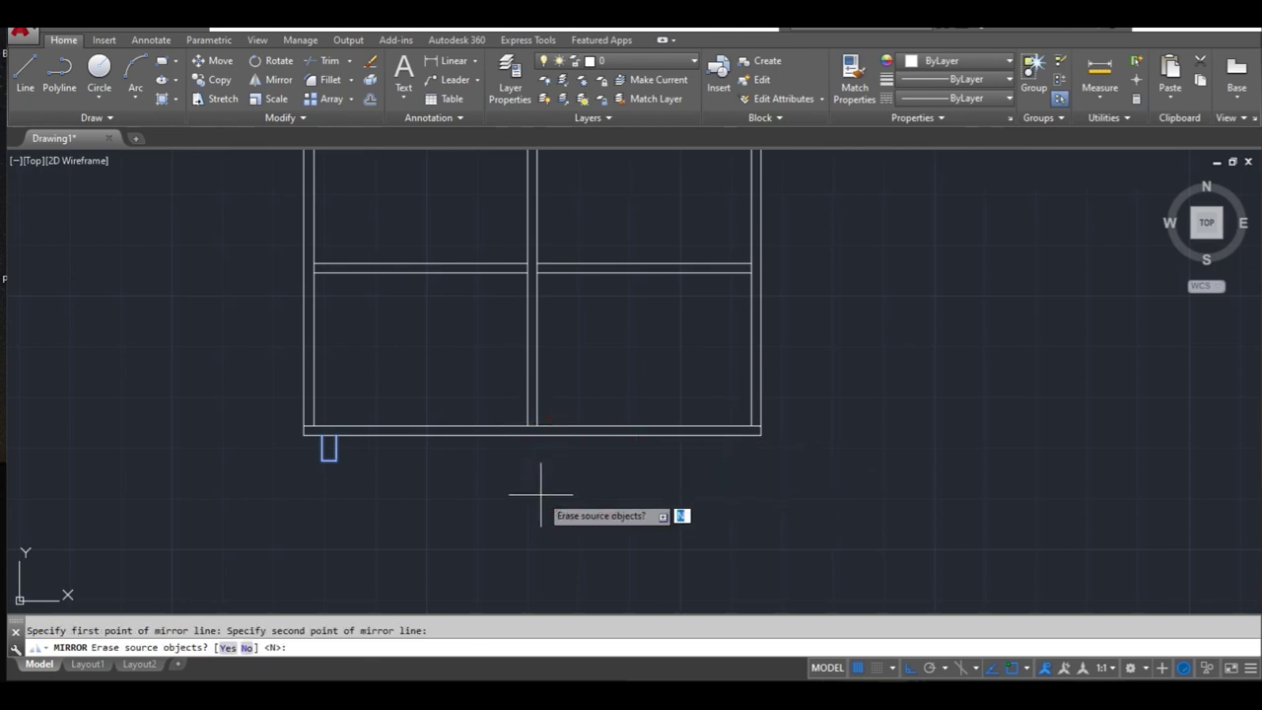
key(Return)
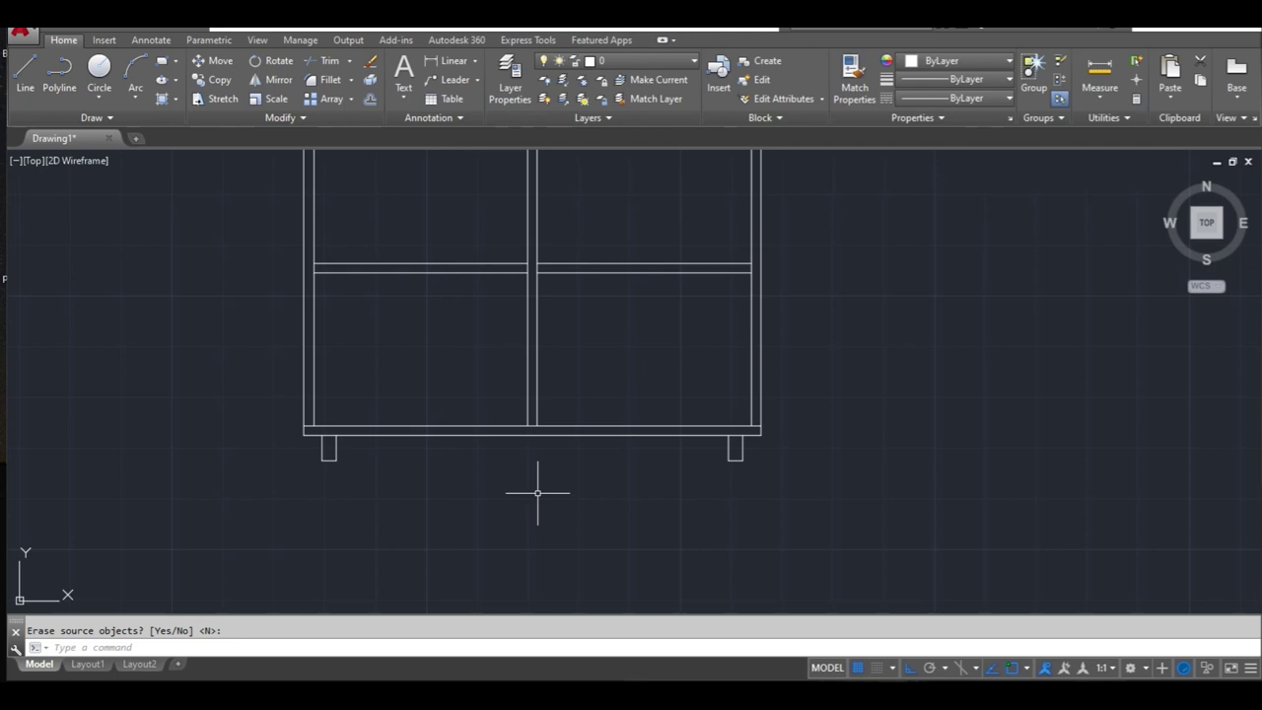
scroll(537, 493, down, 2)
Step: In free space right of the wardrobe, start a 90-unit top edge level with its top
middle_drag(702, 421, 642, 544)
scroll(631, 523, down, 2)
middle_drag(687, 499, 604, 481)
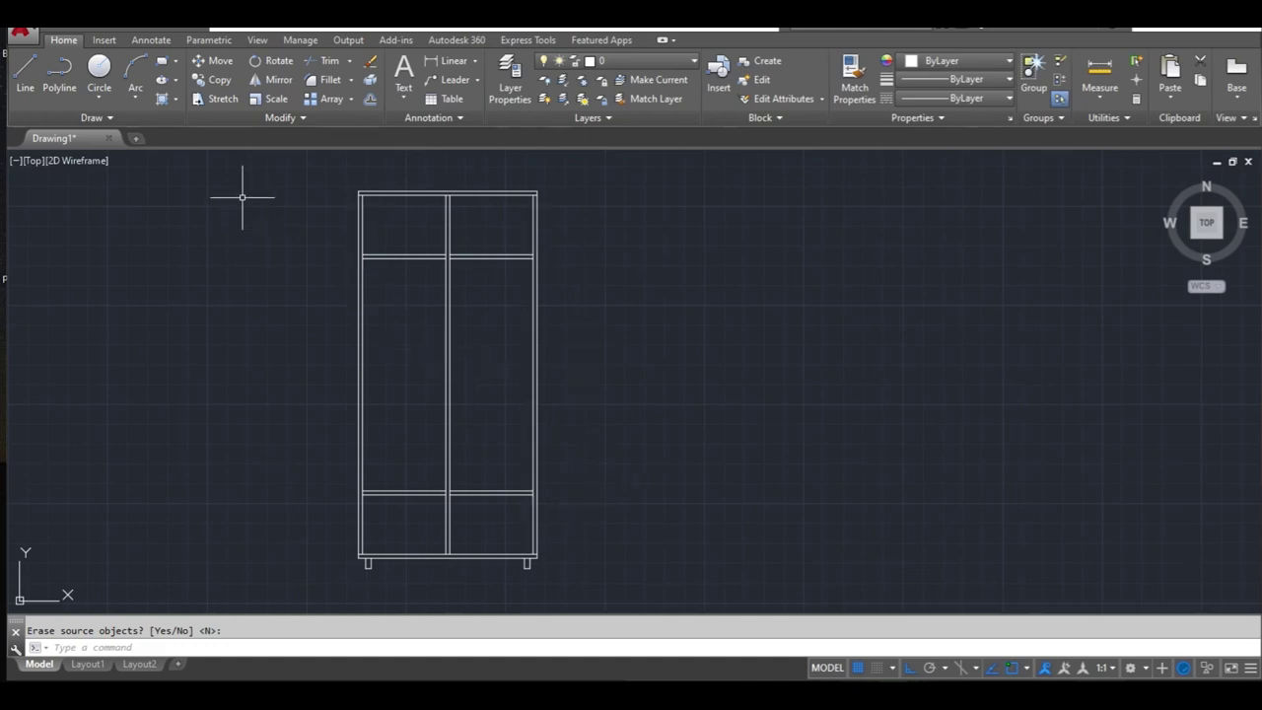
middle_drag(531, 343, 446, 345)
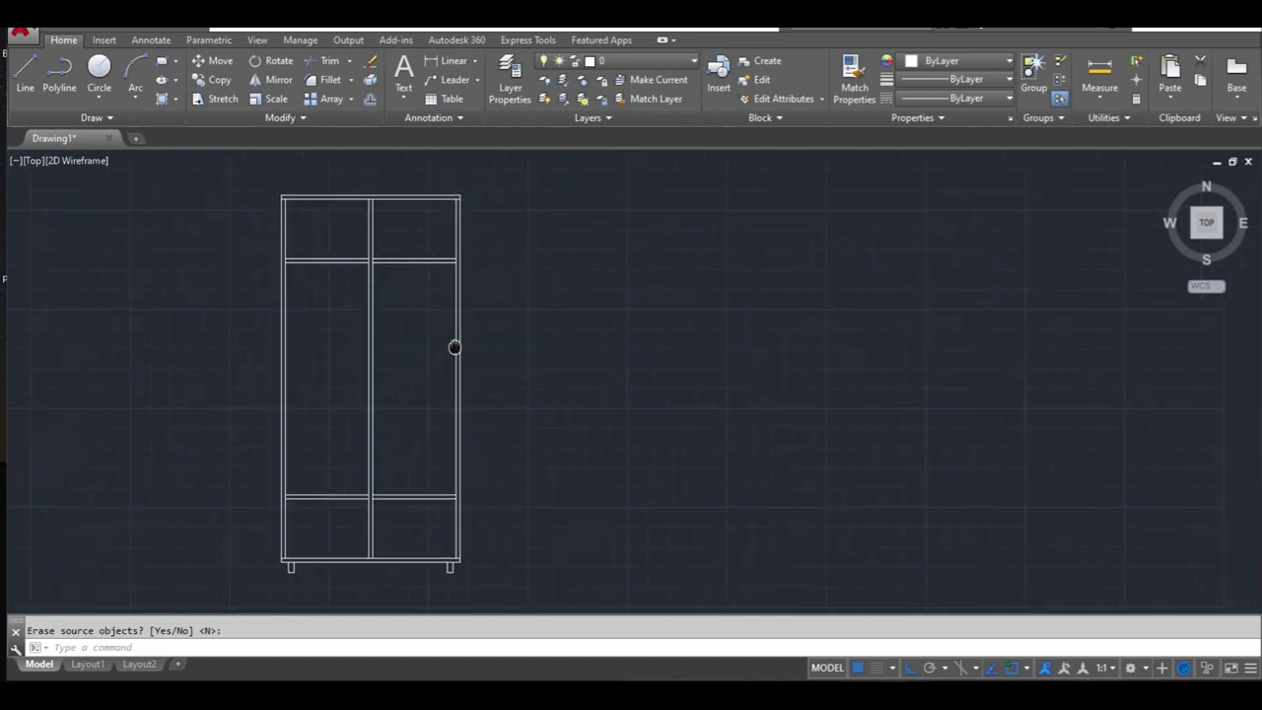
text(L)
key(Return)
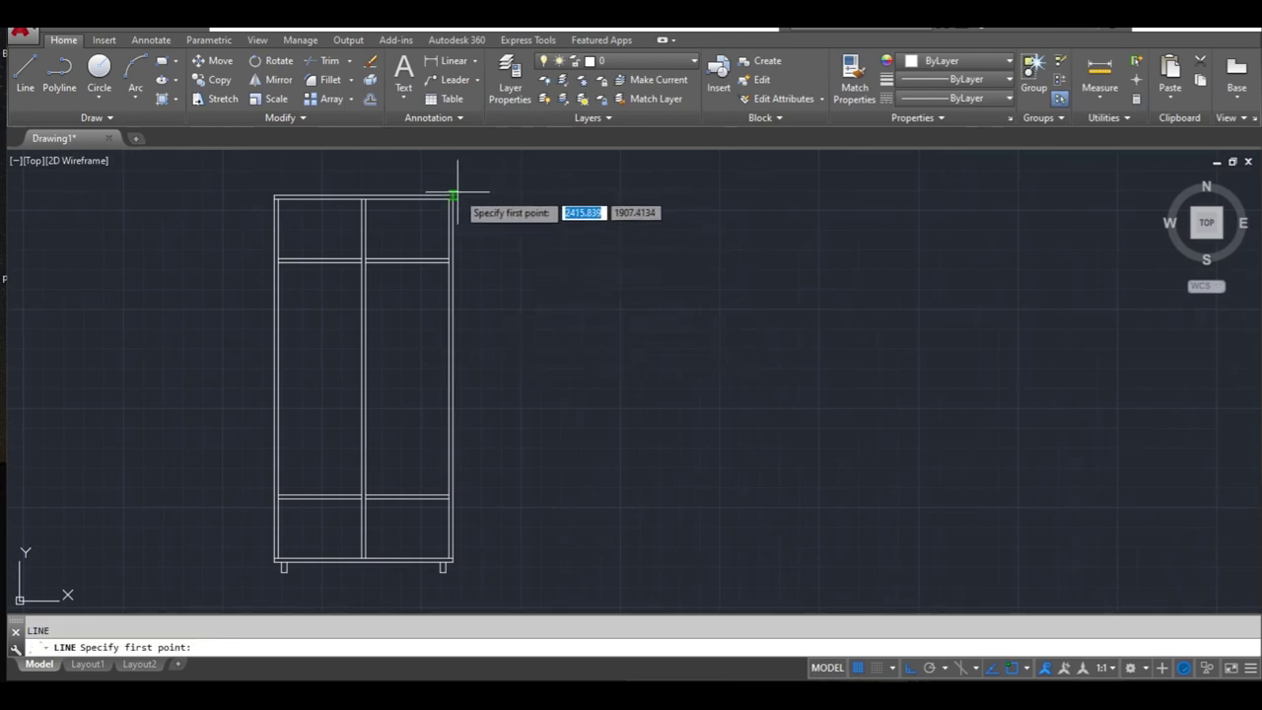
click(571, 195)
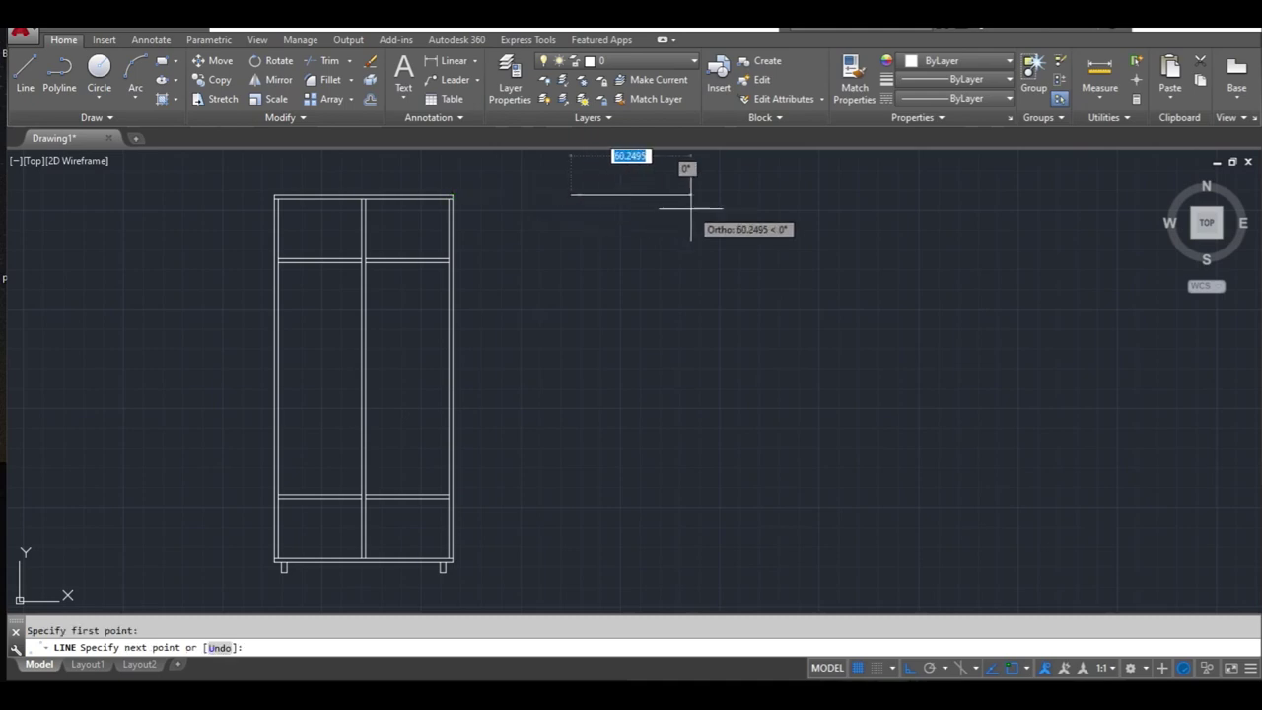
key(Return)
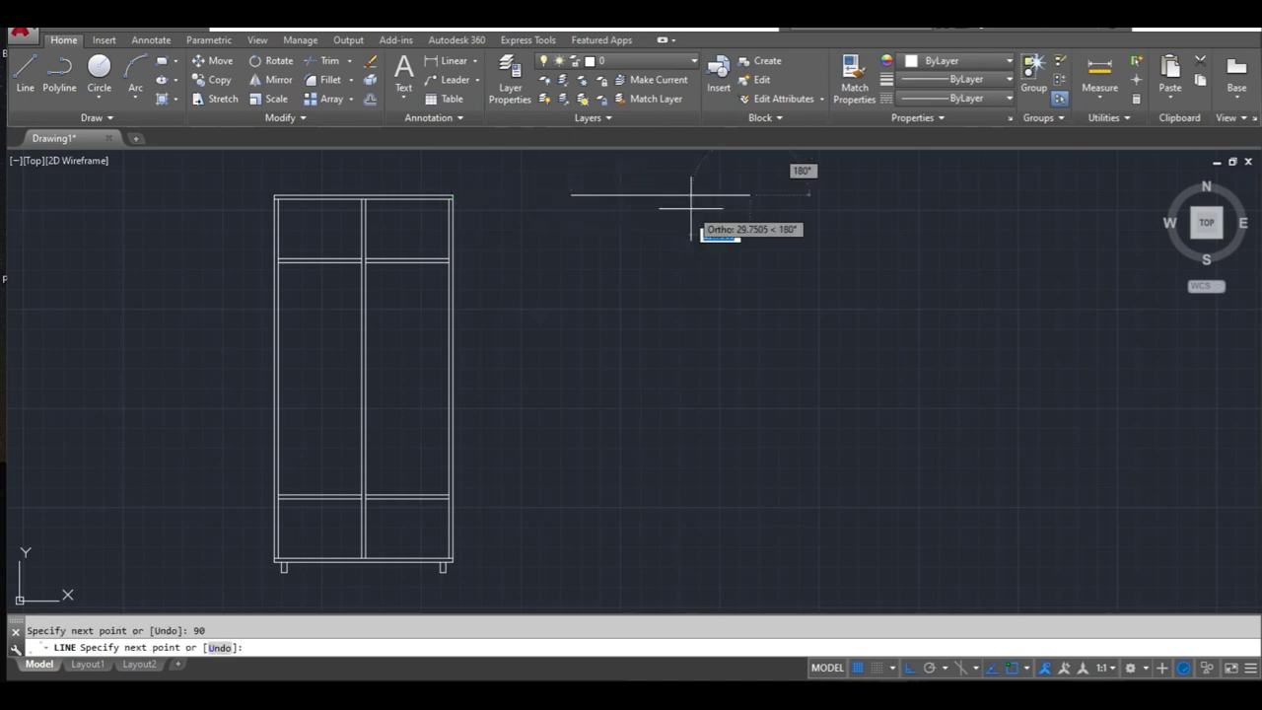
Step: Add the 185-unit side and 90-unit bottom, then close the rectangle at its start point
text(185)
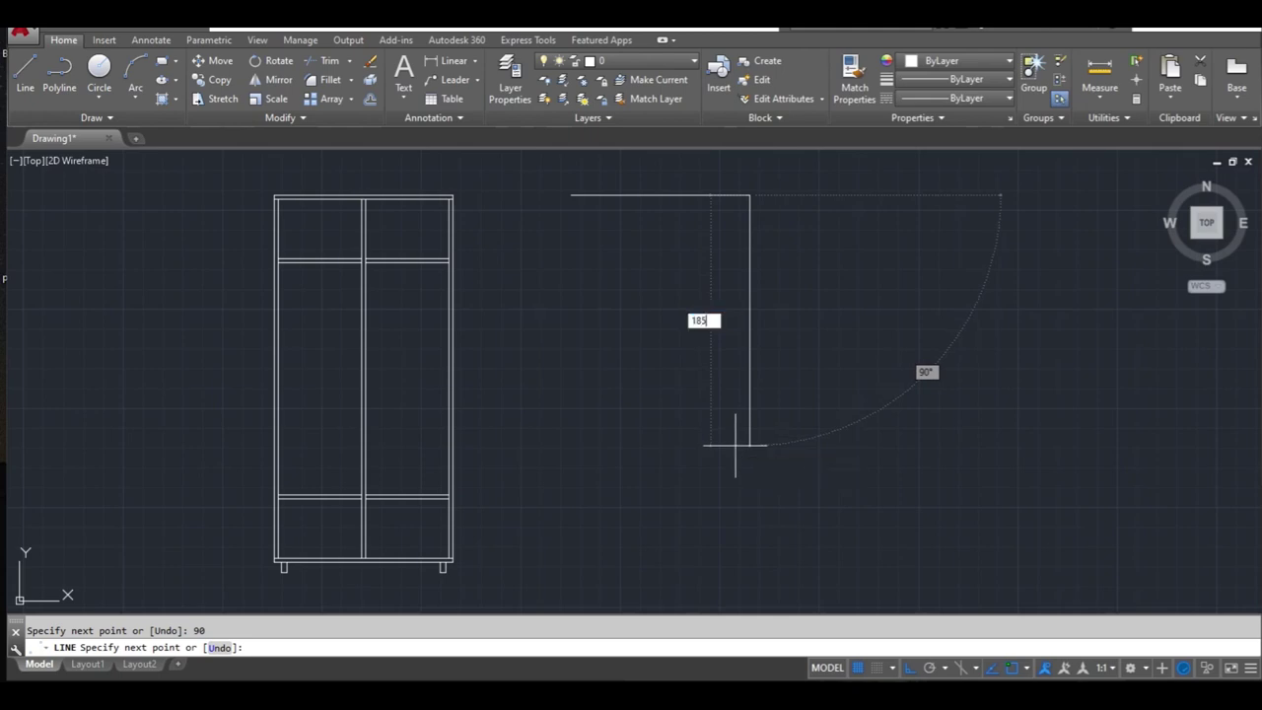
key(Return)
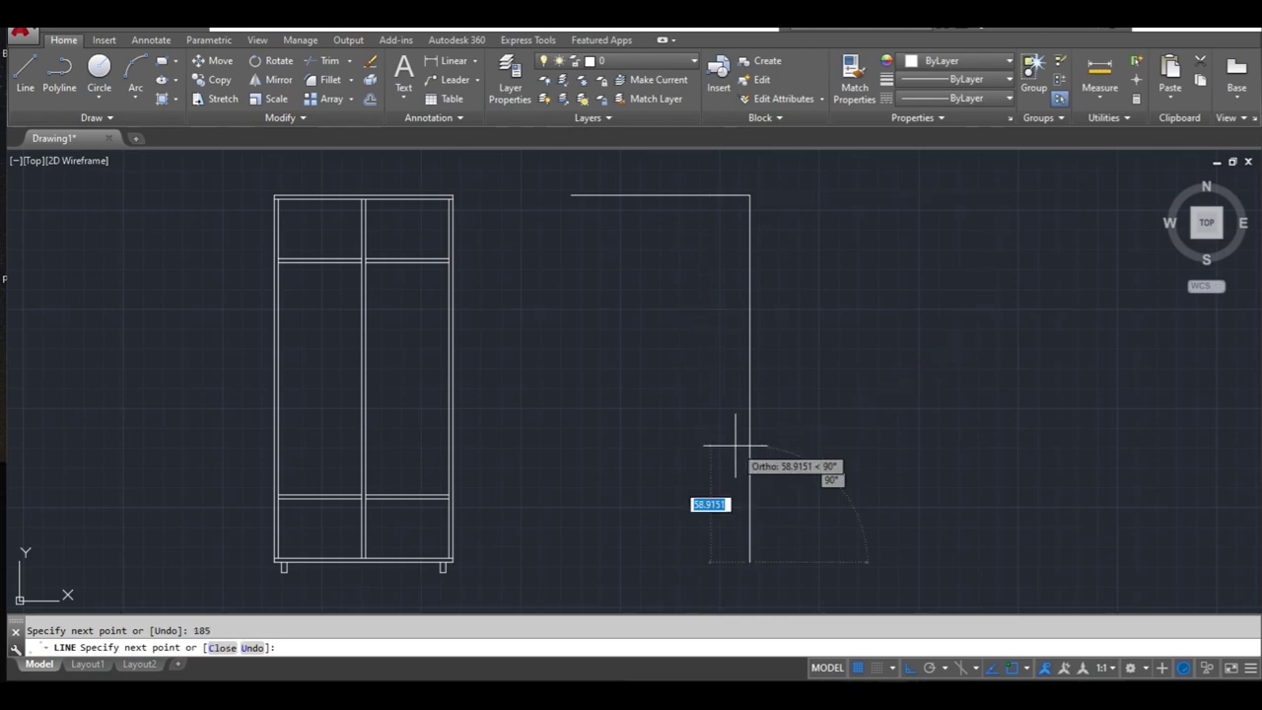
text(90)
key(Return)
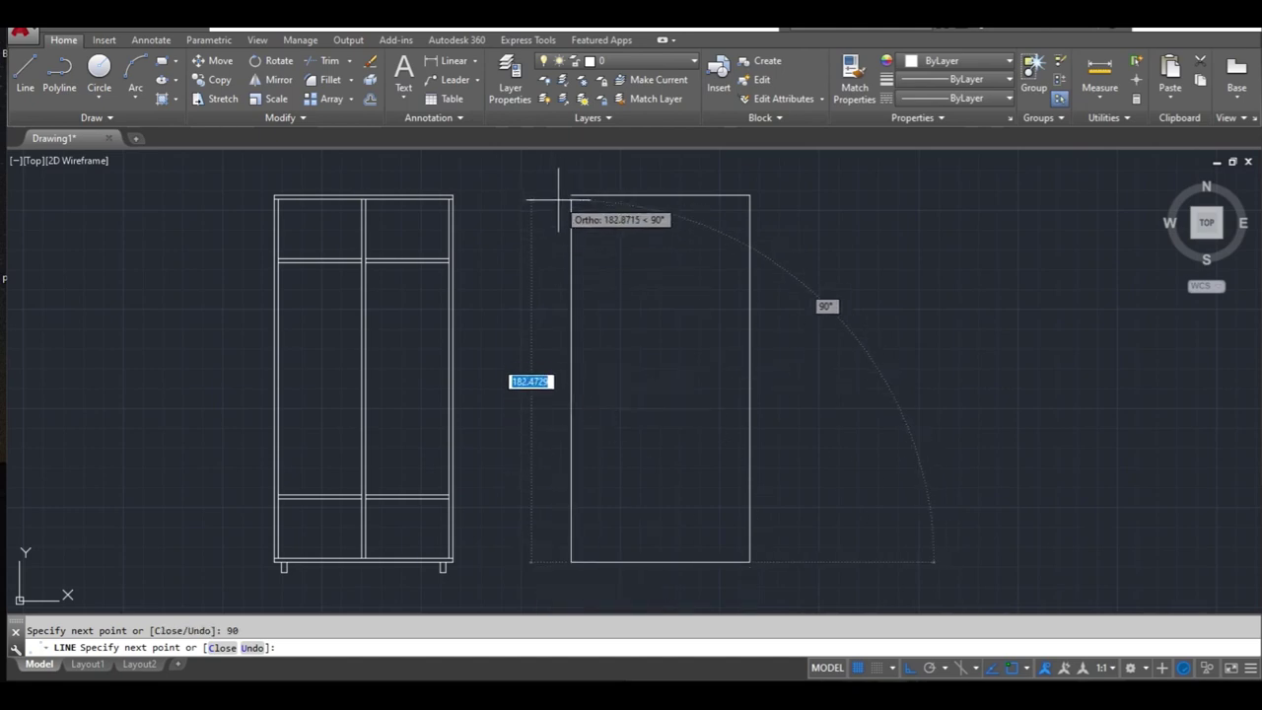
click(571, 196)
key(Return)
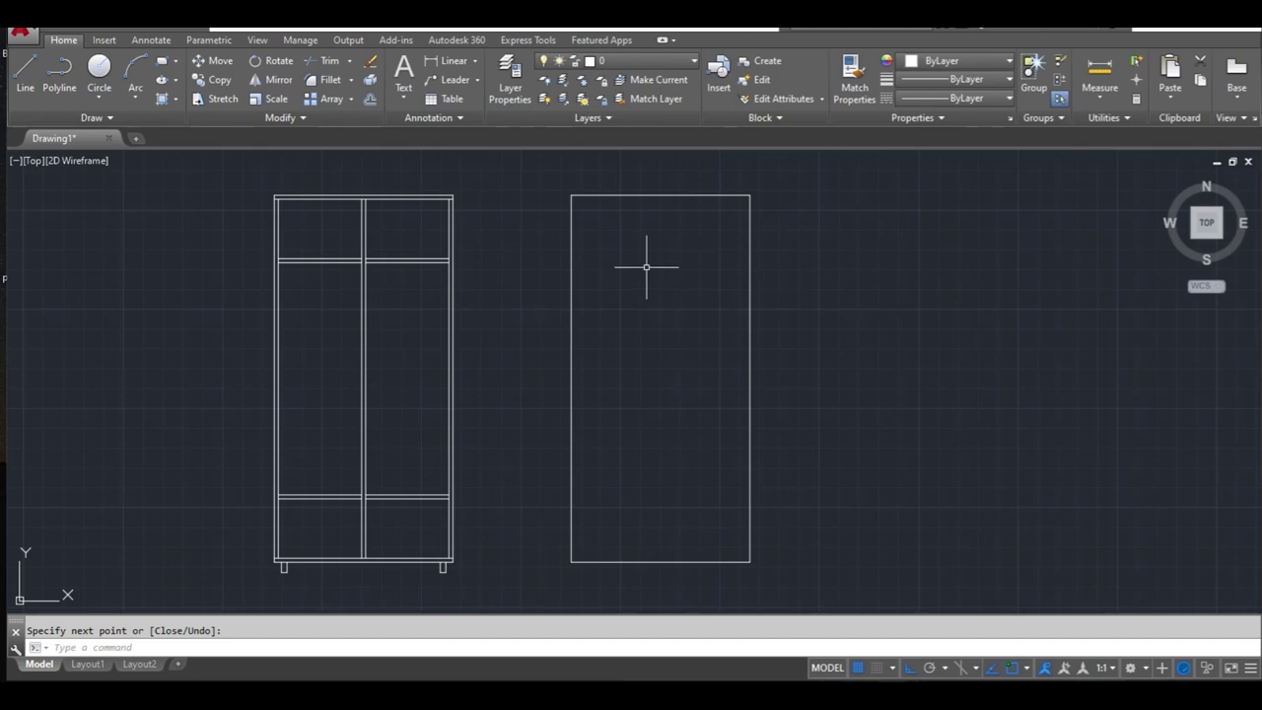
text(L)
key(Return)
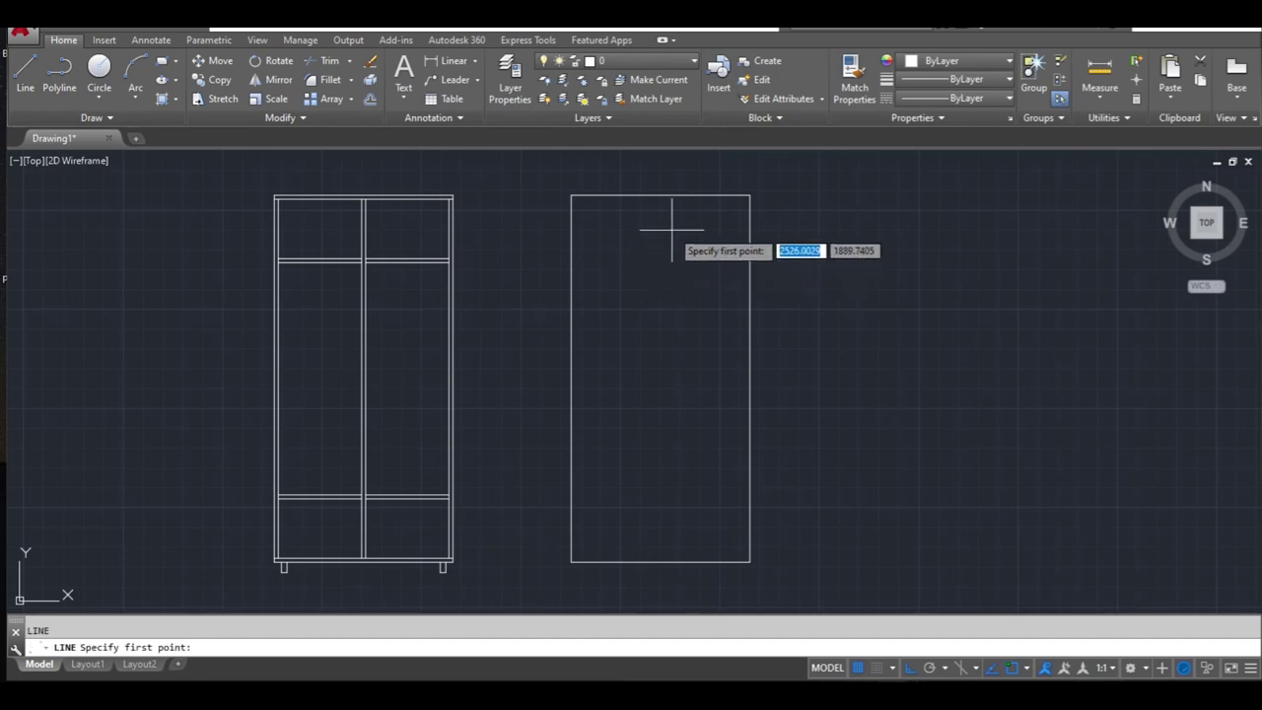
Step: Split the new rectangle with a vertical centre line from its top-edge midpoint
click(661, 195)
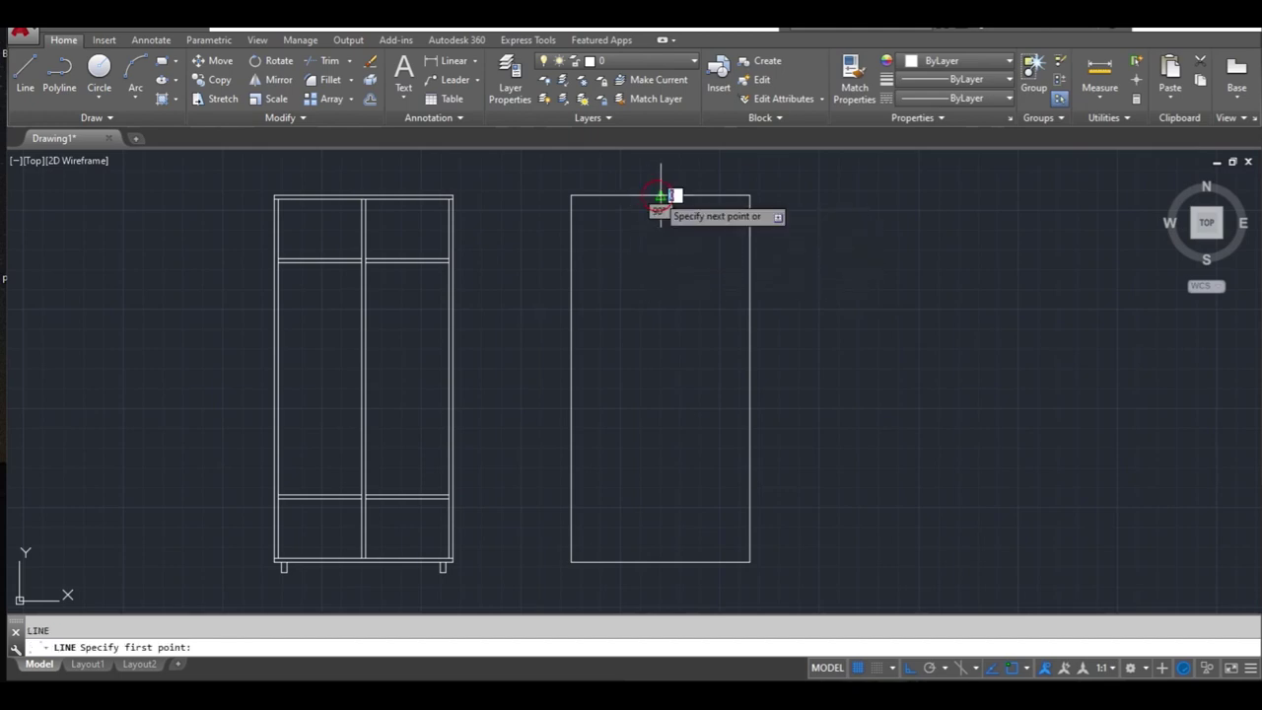
click(661, 563)
key(Return)
middle_drag(661, 522, 669, 478)
scroll(429, 546, up, 4)
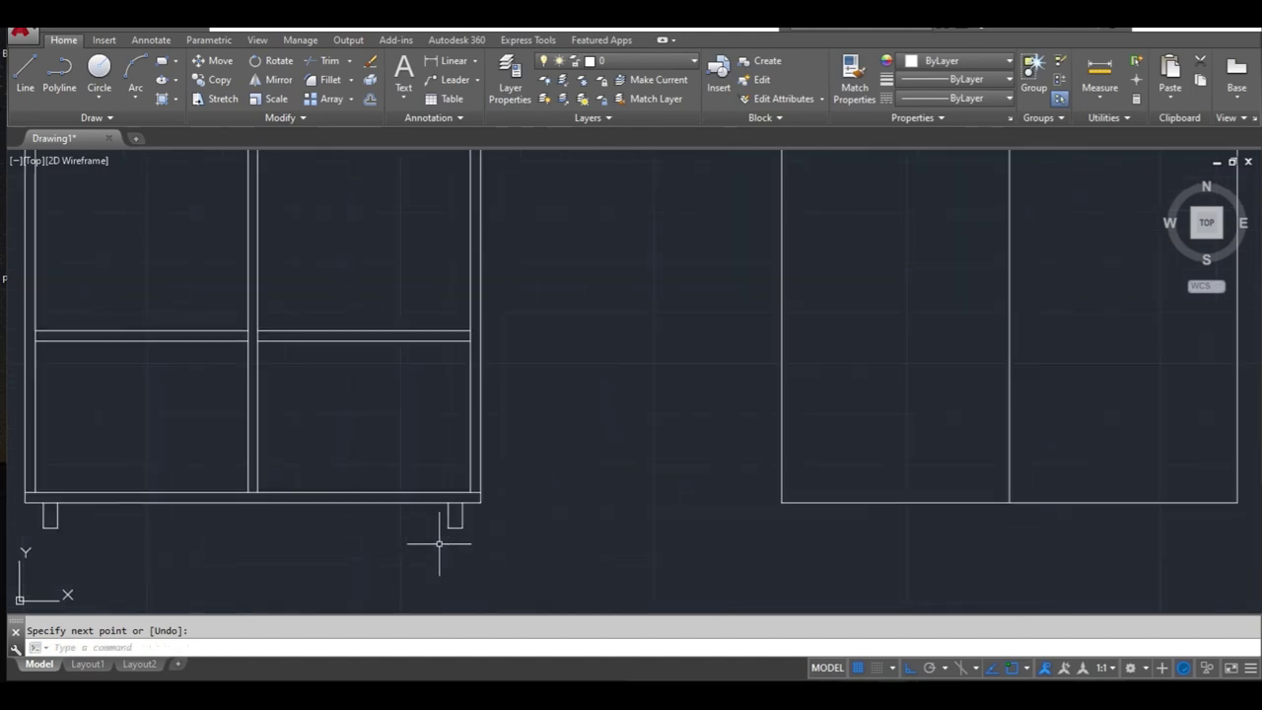
Step: Copy both legs from the left cabinet to the right cabinet's bottom-left corner
click(489, 522)
click(29, 542)
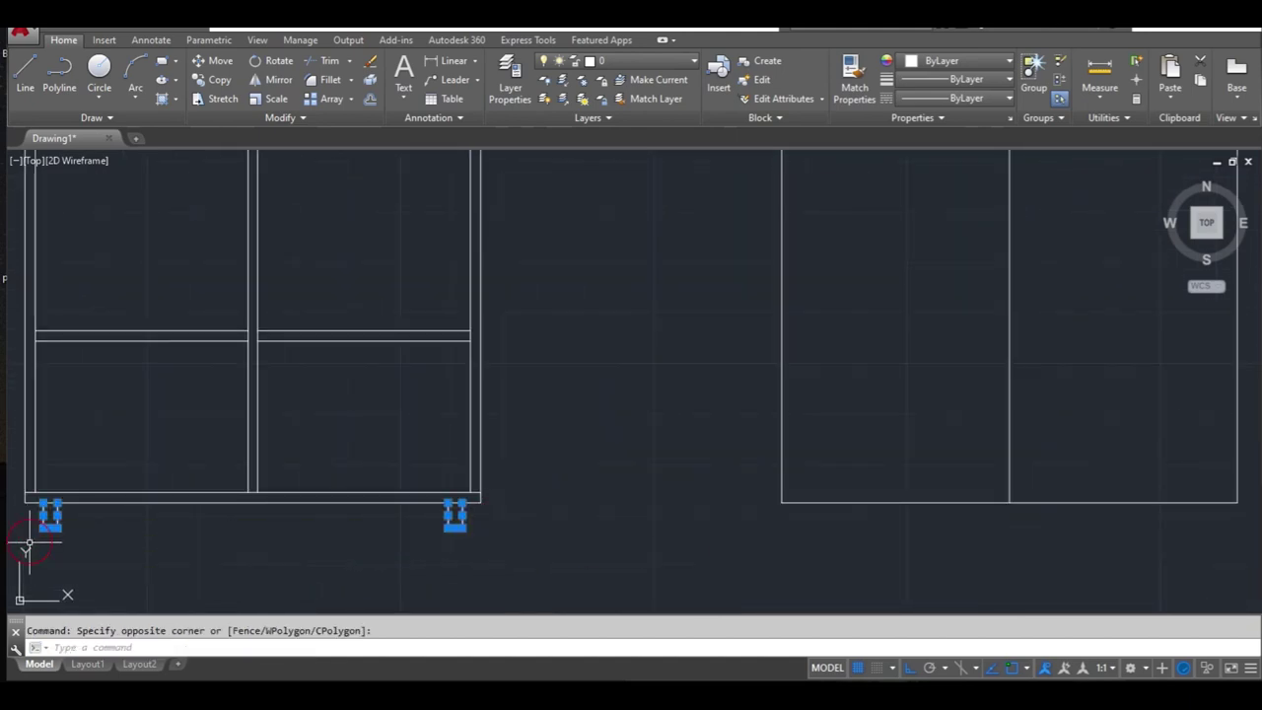
click(197, 79)
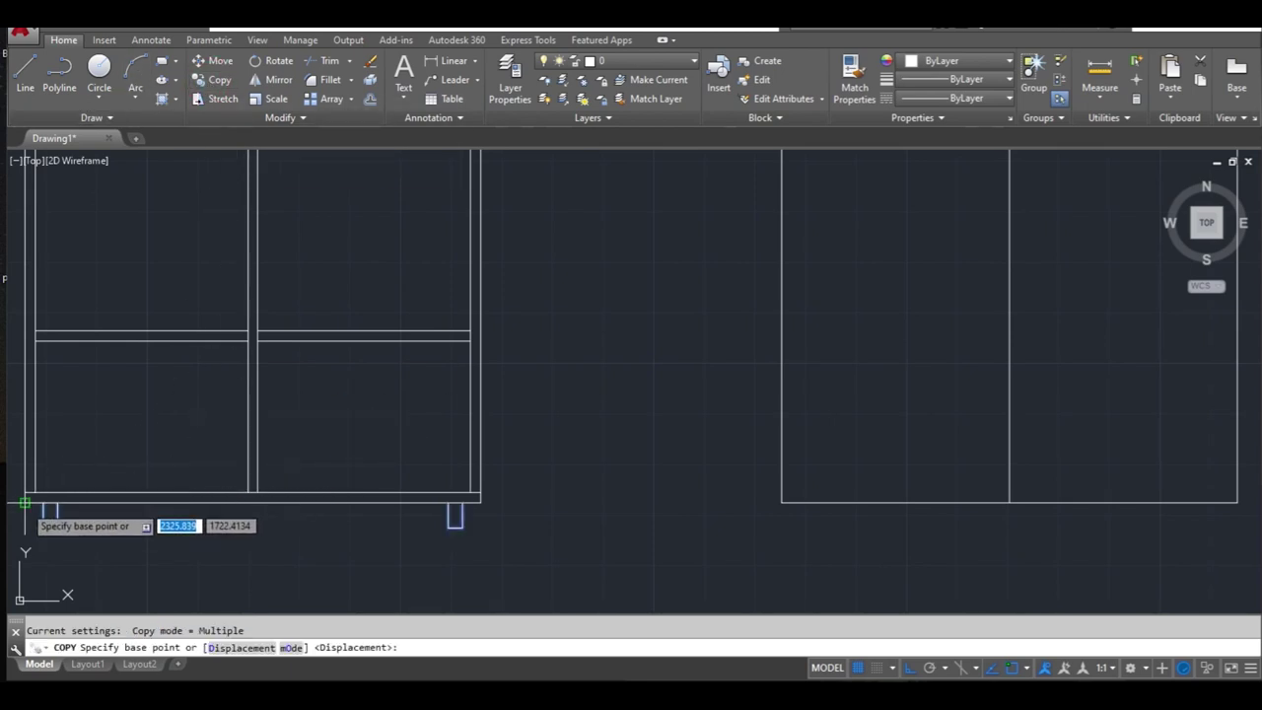
click(25, 503)
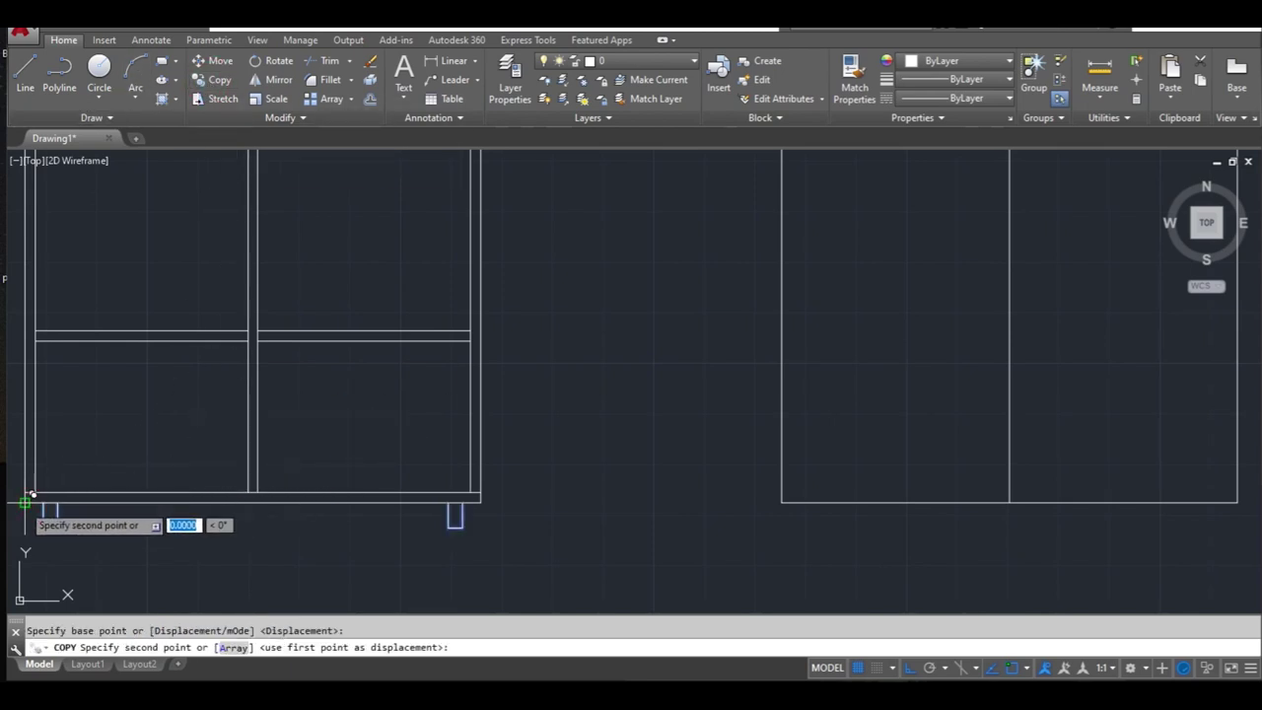
click(782, 503)
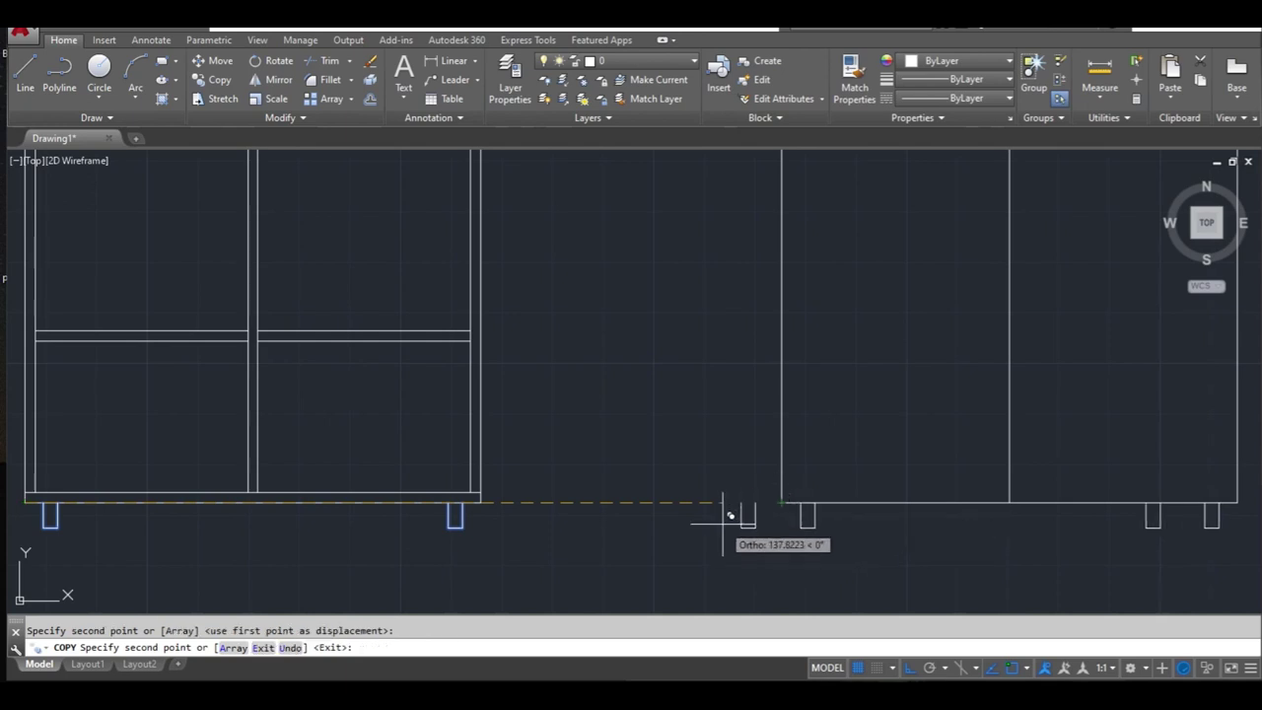
key(Return)
scroll(725, 521, down, 2)
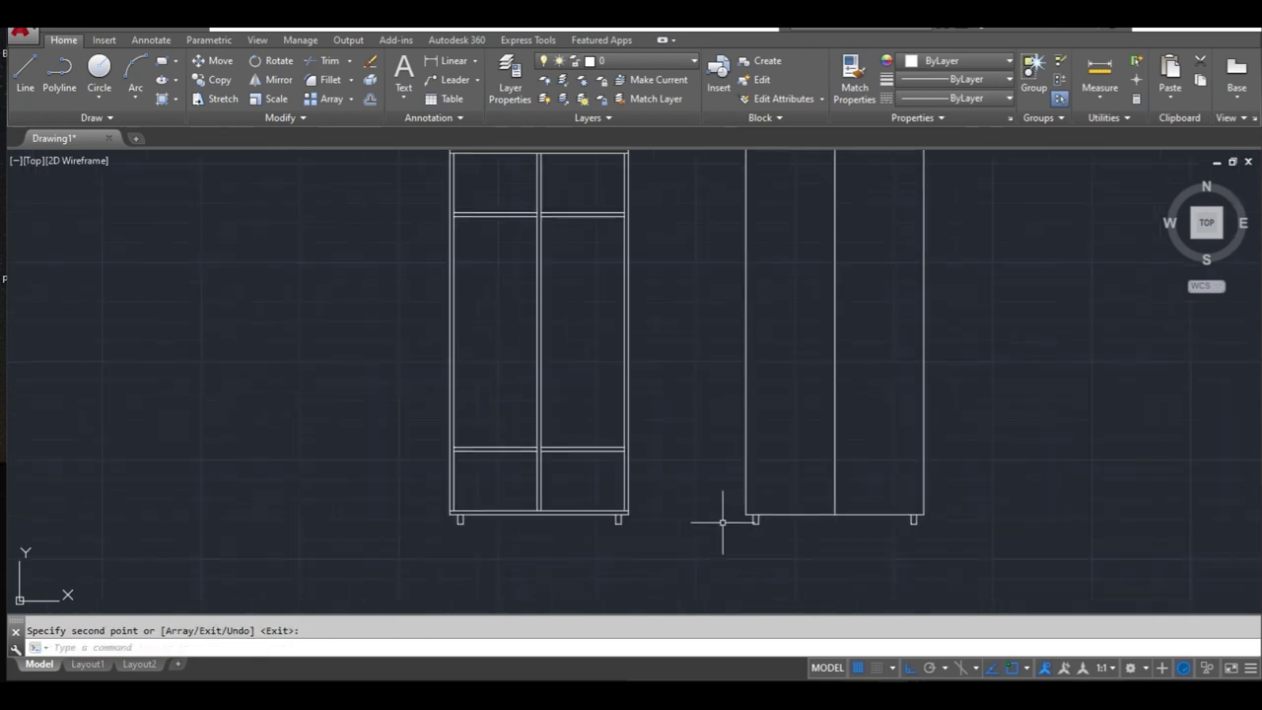
scroll(789, 511, down, 2)
middle_drag(834, 450, 666, 453)
scroll(642, 386, up, 4)
middle_drag(671, 375, 630, 400)
Step: Draw a small handle rectangle with LINE beside the right wardrobe's middle divider
text(l)
key(Return)
click(609, 400)
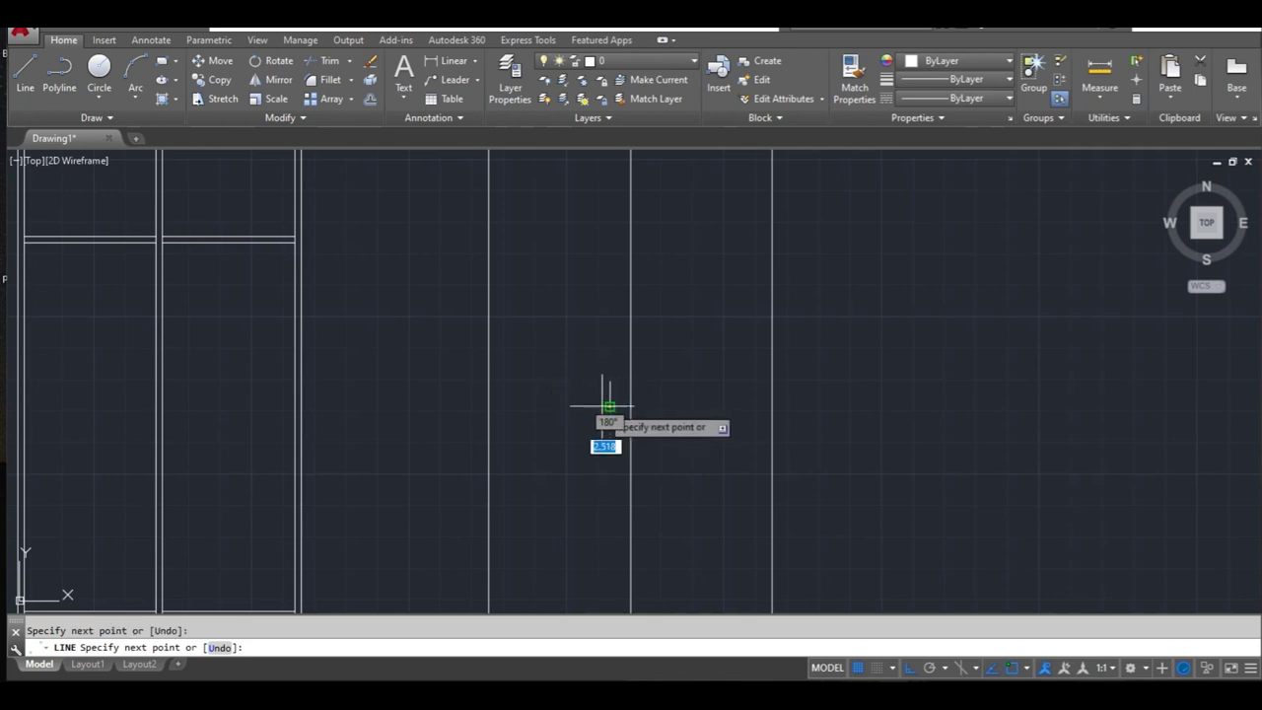
scroll(609, 407, up, 2)
click(609, 409)
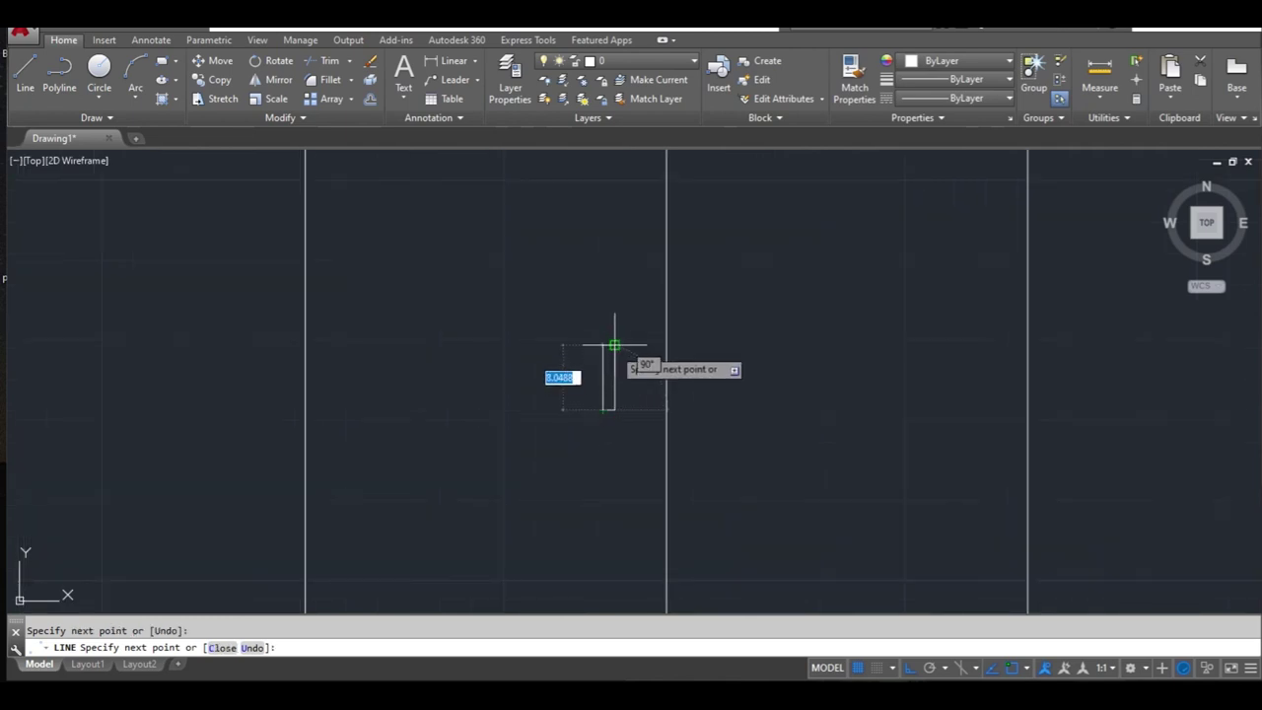
click(614, 345)
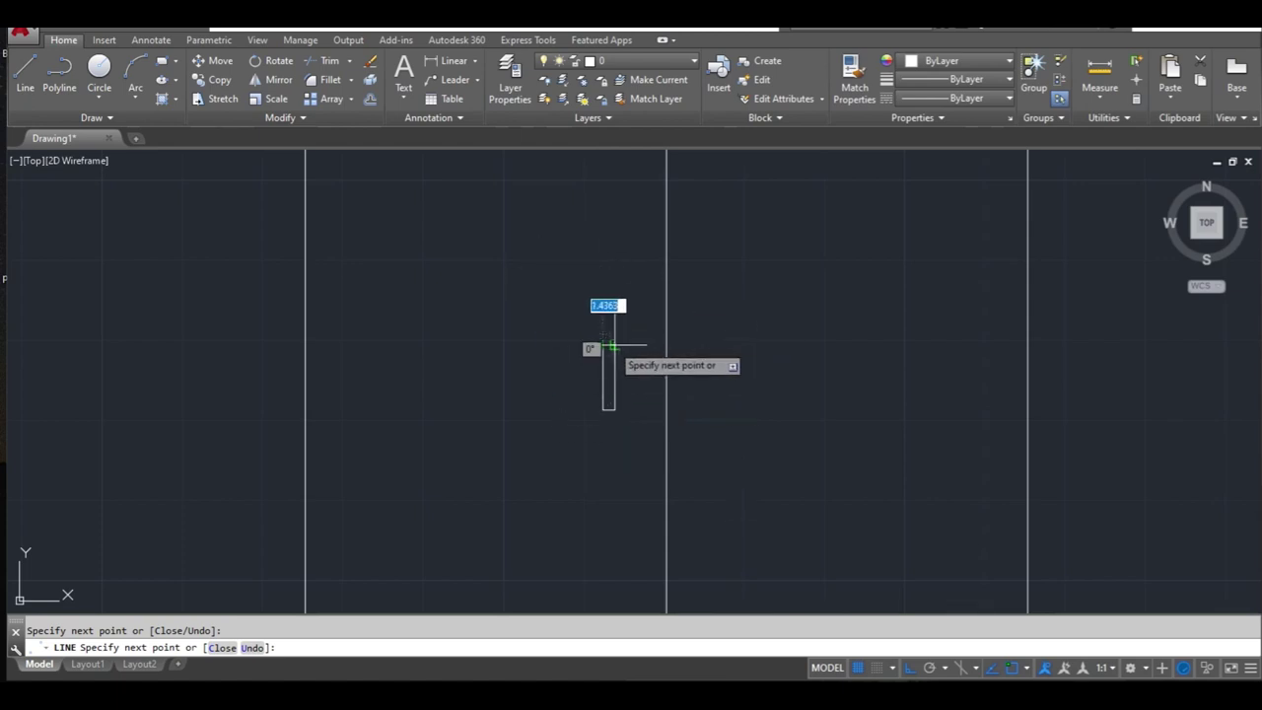
key(Return)
Step: Mirror the handle about the middle divider onto the other door, keeping the original
click(641, 322)
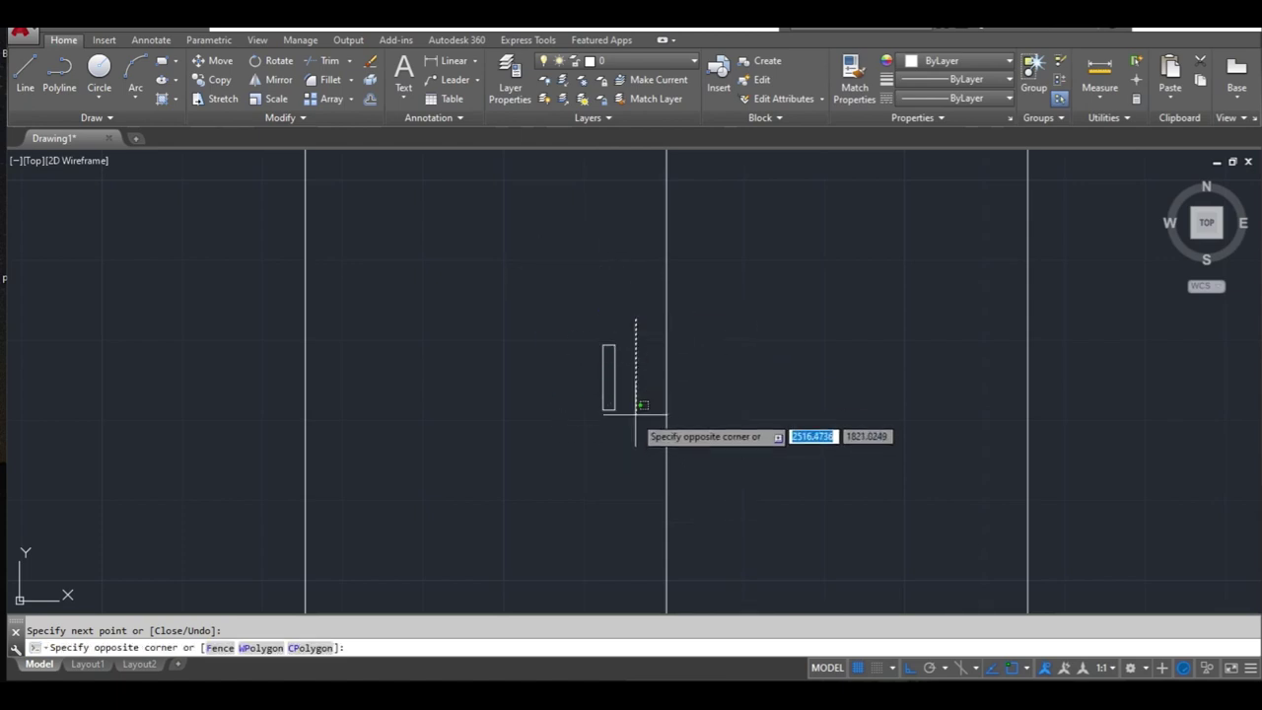
click(580, 425)
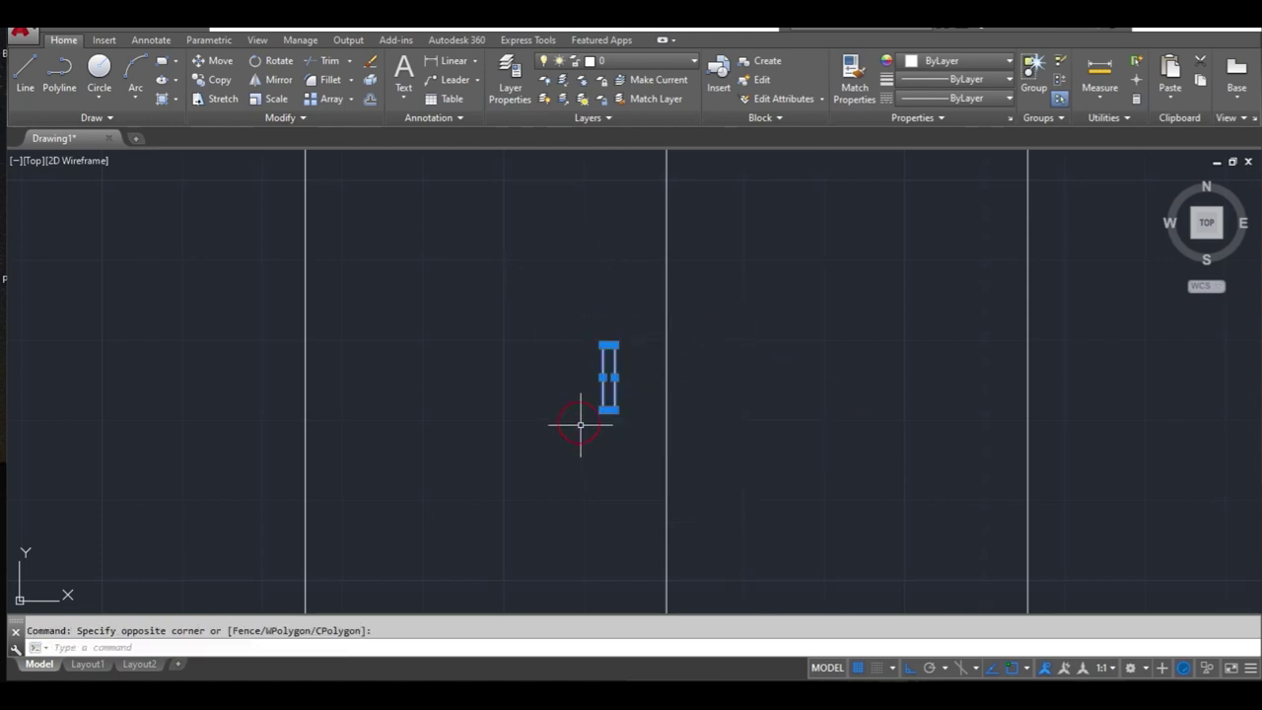
click(255, 86)
click(666, 372)
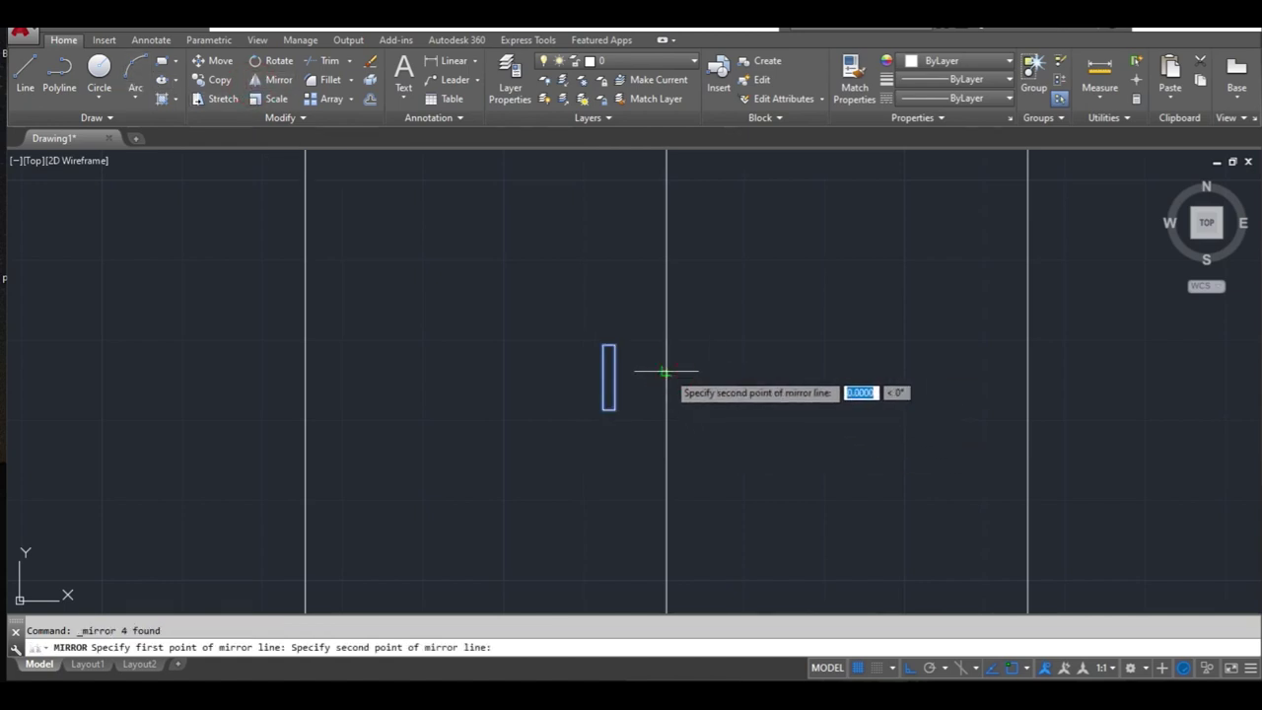
click(668, 444)
key(Return)
scroll(666, 443, down, 1)
middle_drag(727, 442, 600, 425)
scroll(601, 426, down, 1)
scroll(600, 426, down, 1)
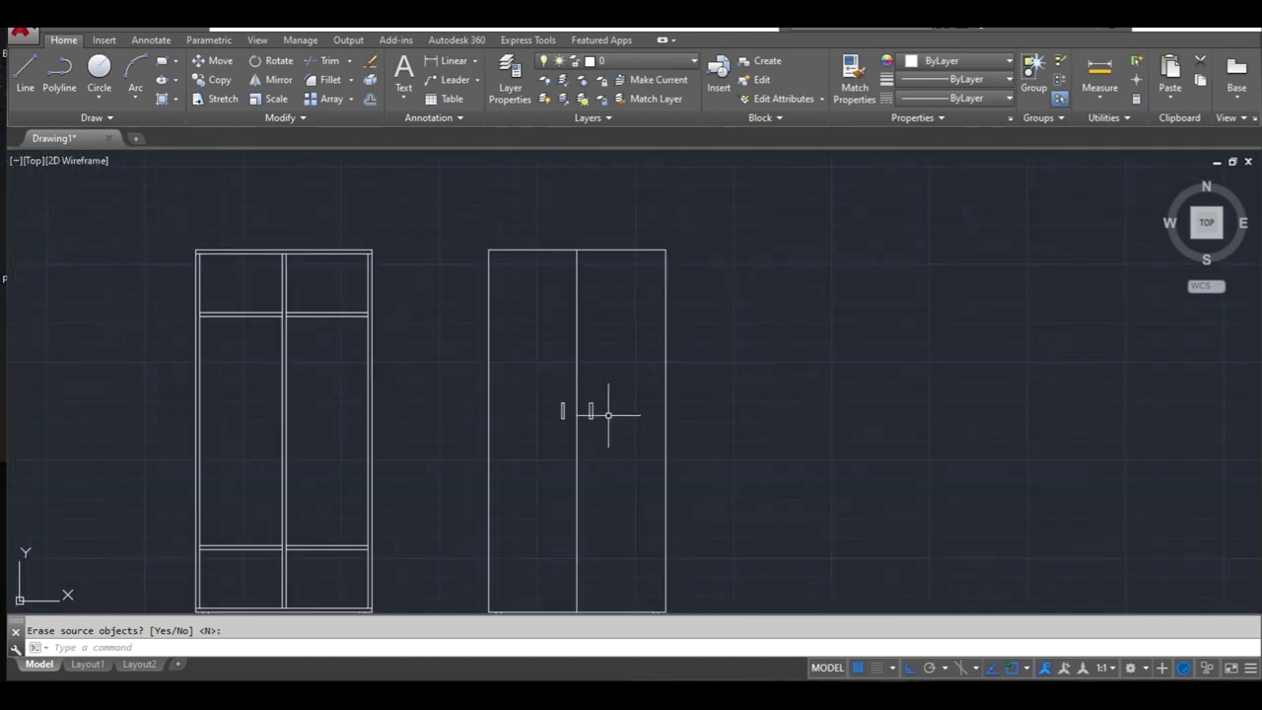
mouse_move(611, 426)
middle_down()
mouse_move(589, 336)
mouse_move(546, 363)
mouse_move(524, 401)
mouse_move(449, 388)
middle_up()
text(L)
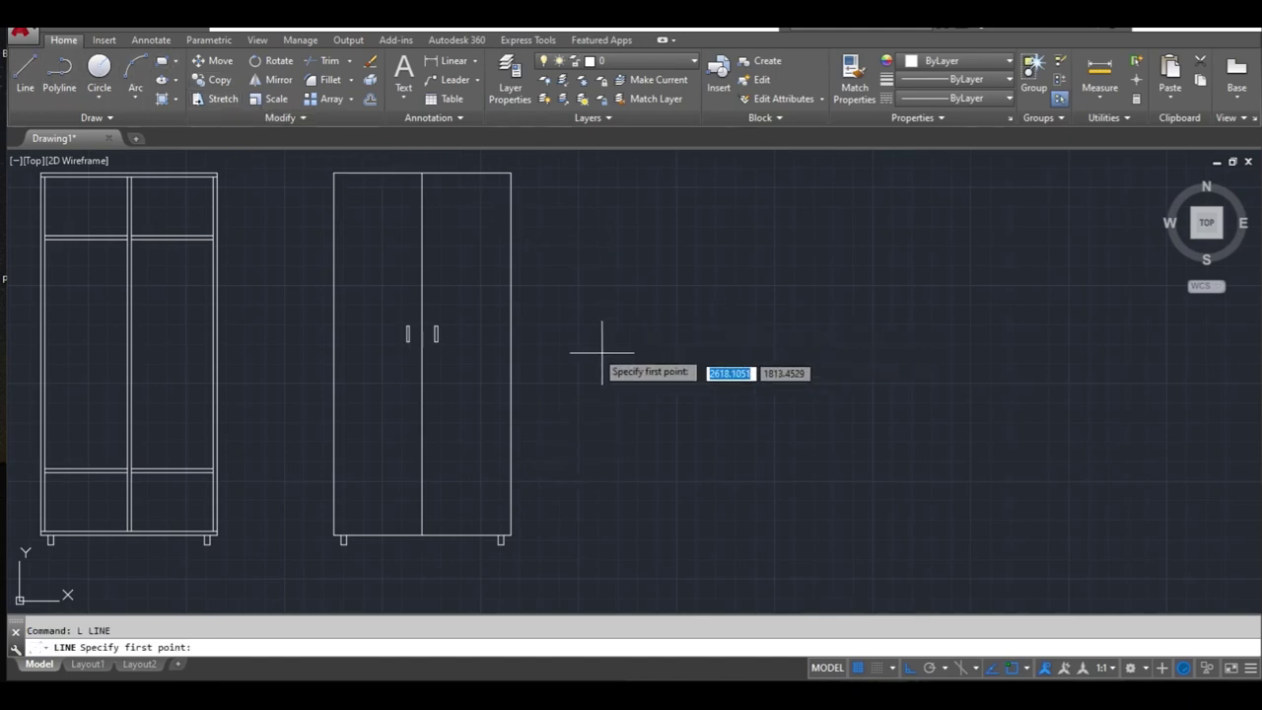
Step: Draw a closed rectangle, 50 tall and 90 wide, with line segments beside the wardrobes
click(600, 319)
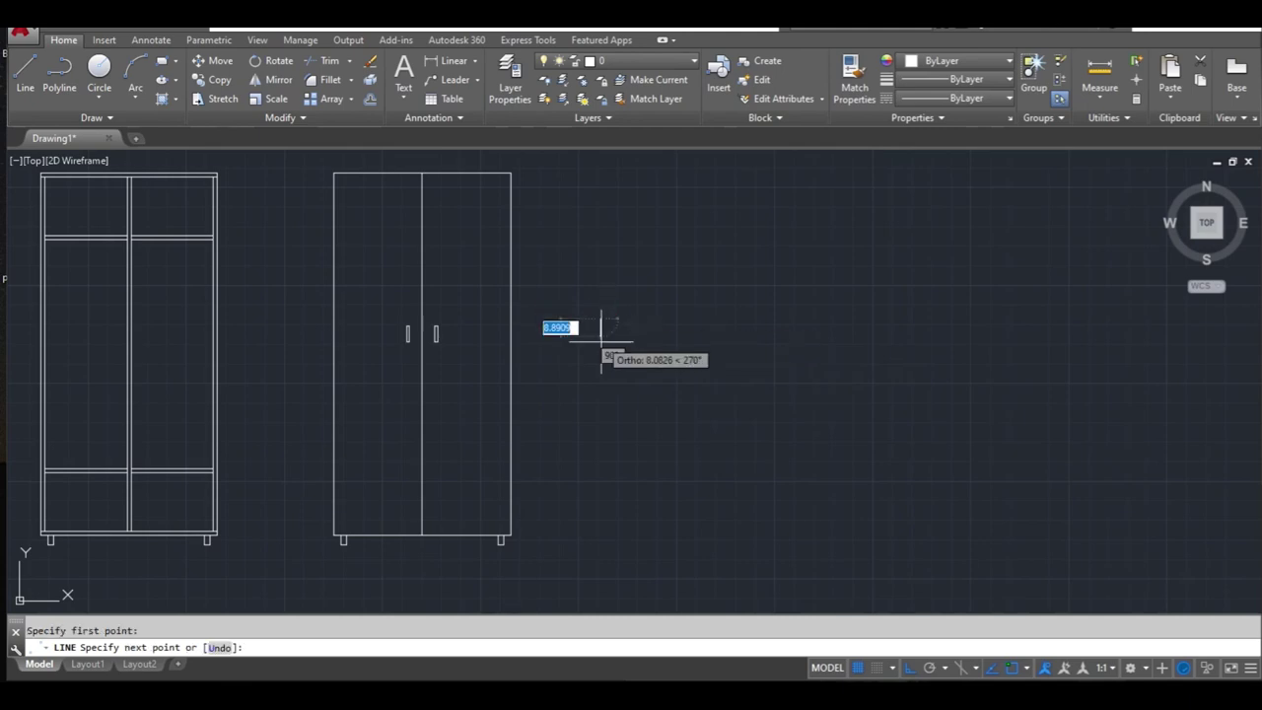
text(50)
key(Return)
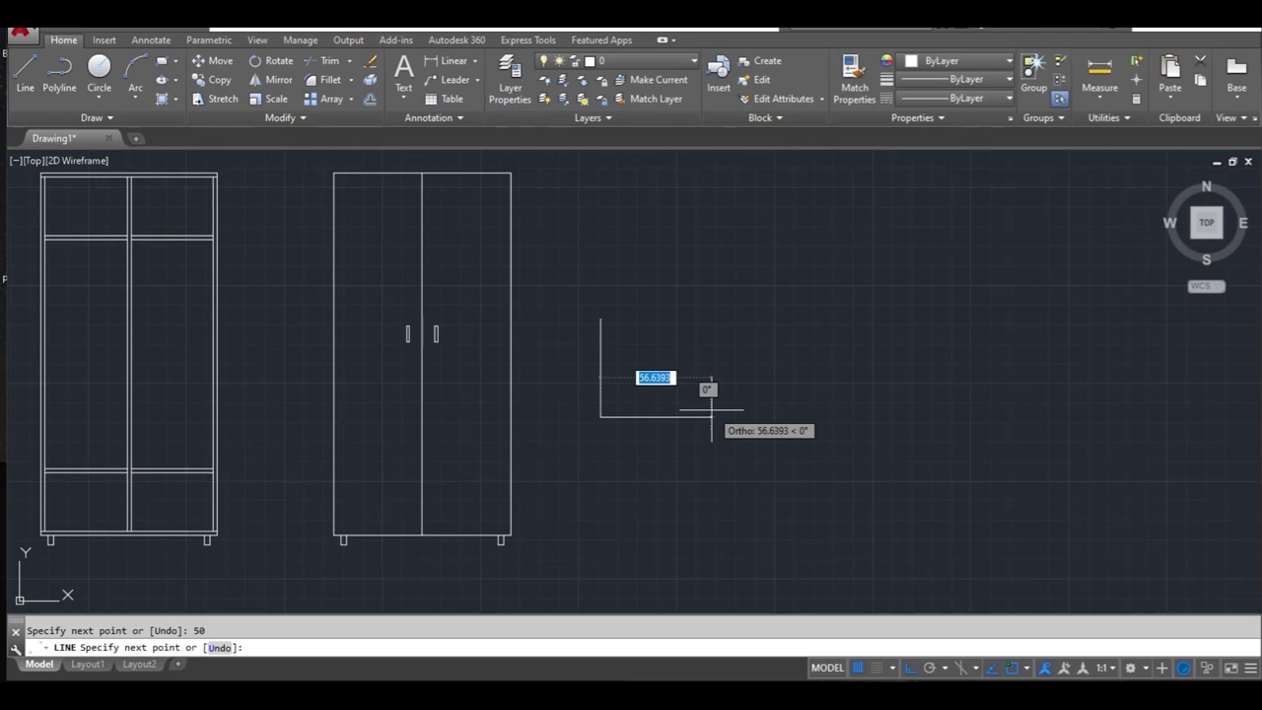
text(90)
key(Return)
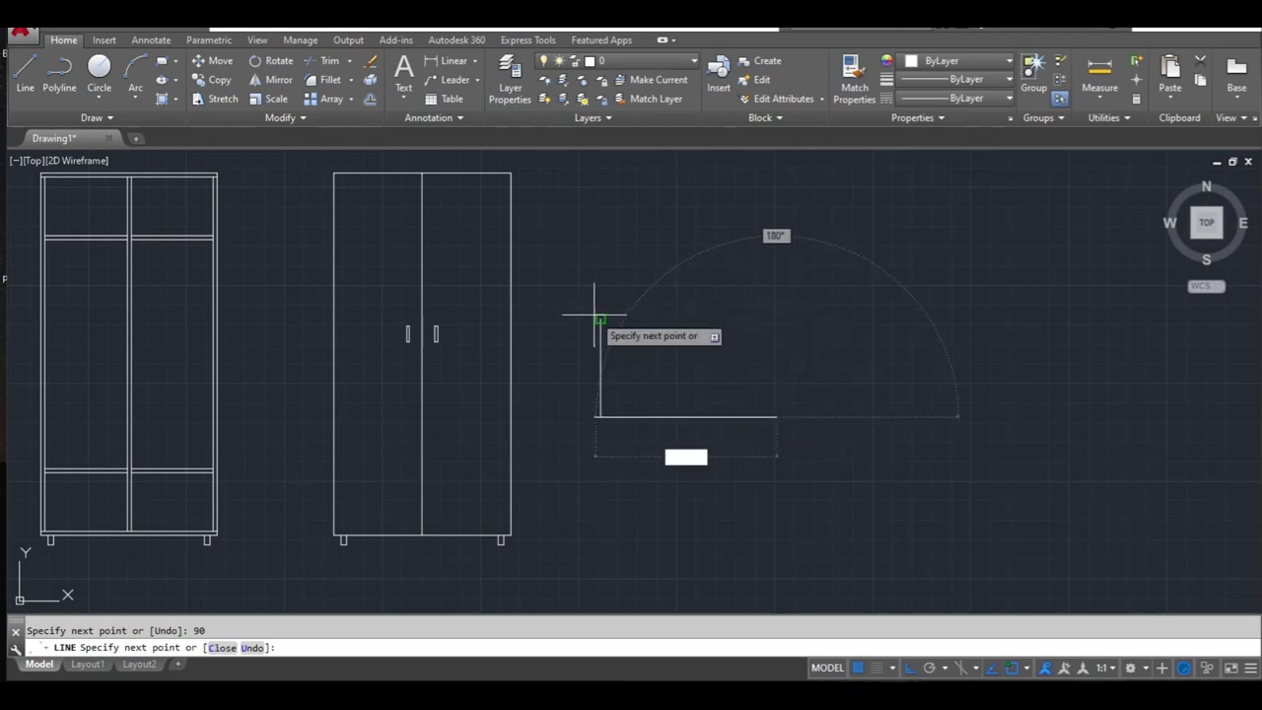
click(777, 319)
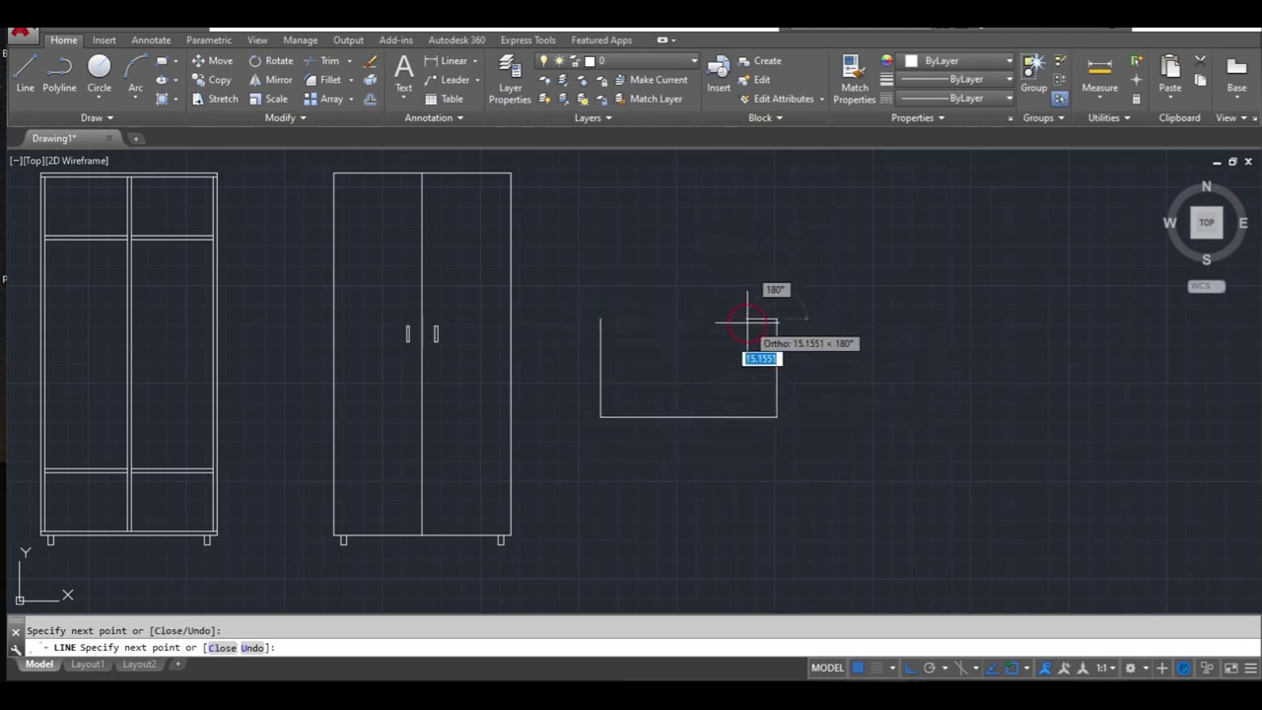
click(601, 318)
key(Return)
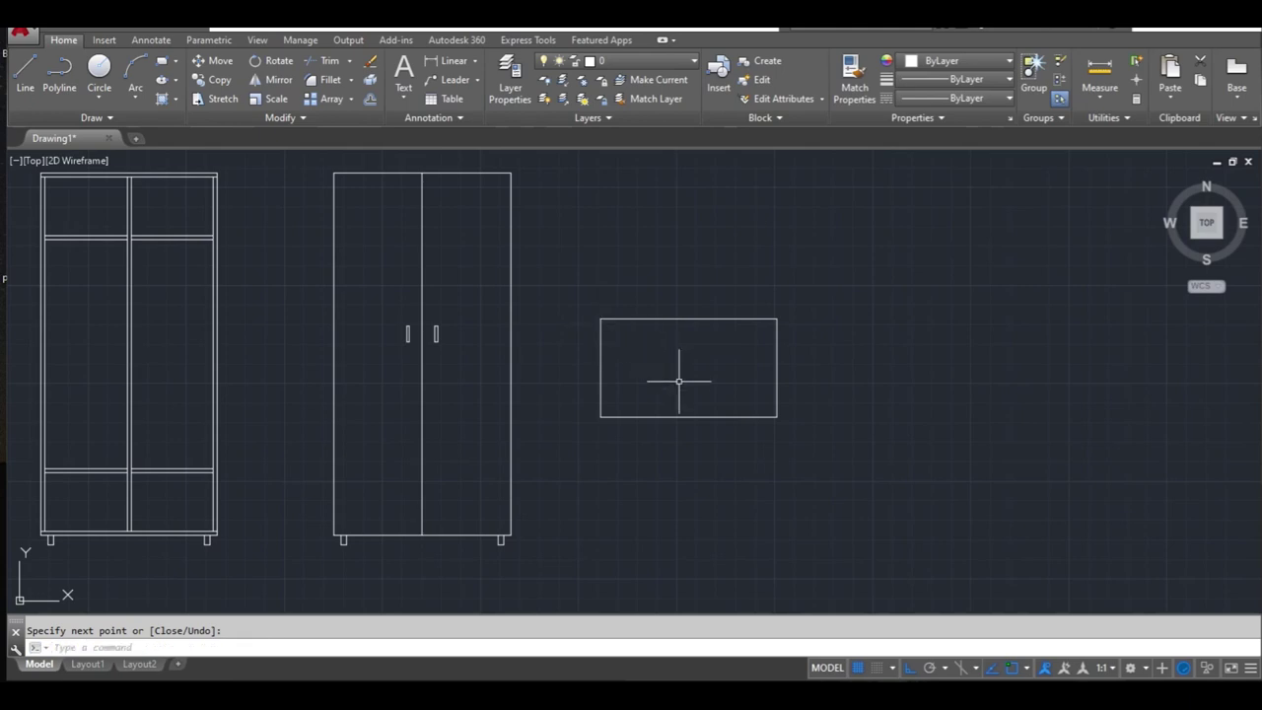
scroll(625, 346, up, 2)
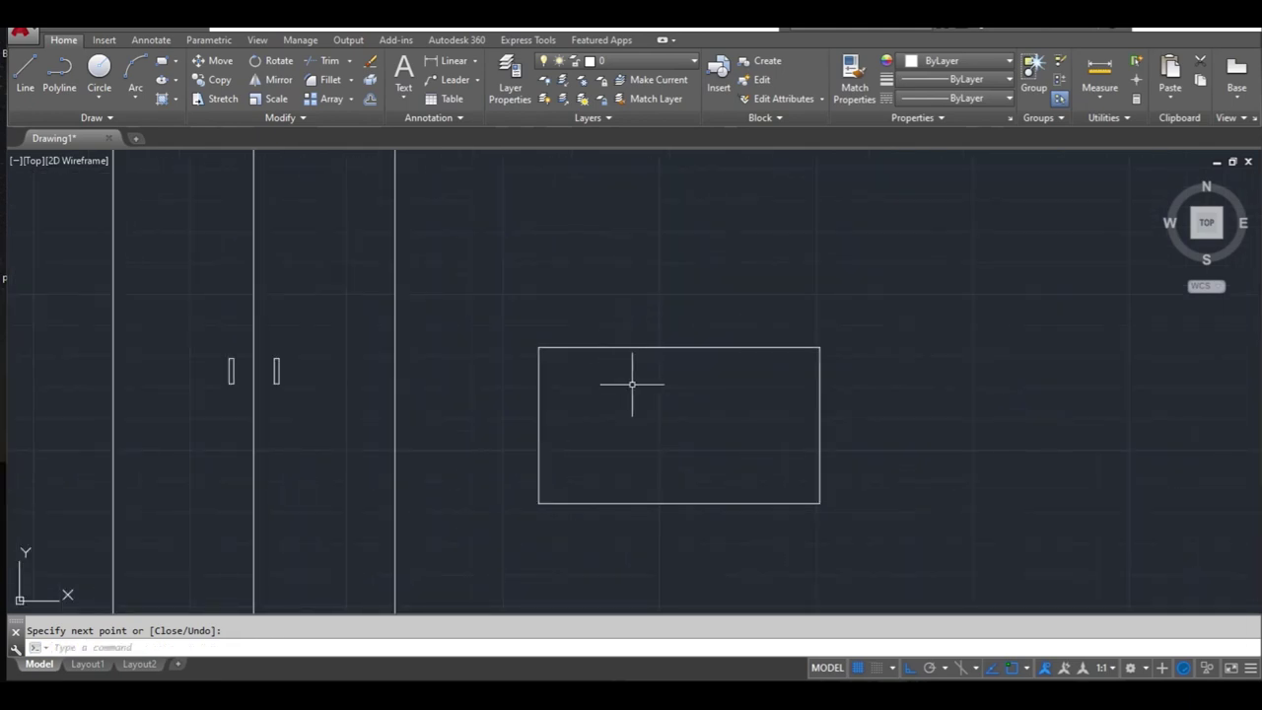
text(O)
Step: Offset the detail rectangle's top edge 0.5 units upward
key(Return)
click(634, 381)
text(0.5)
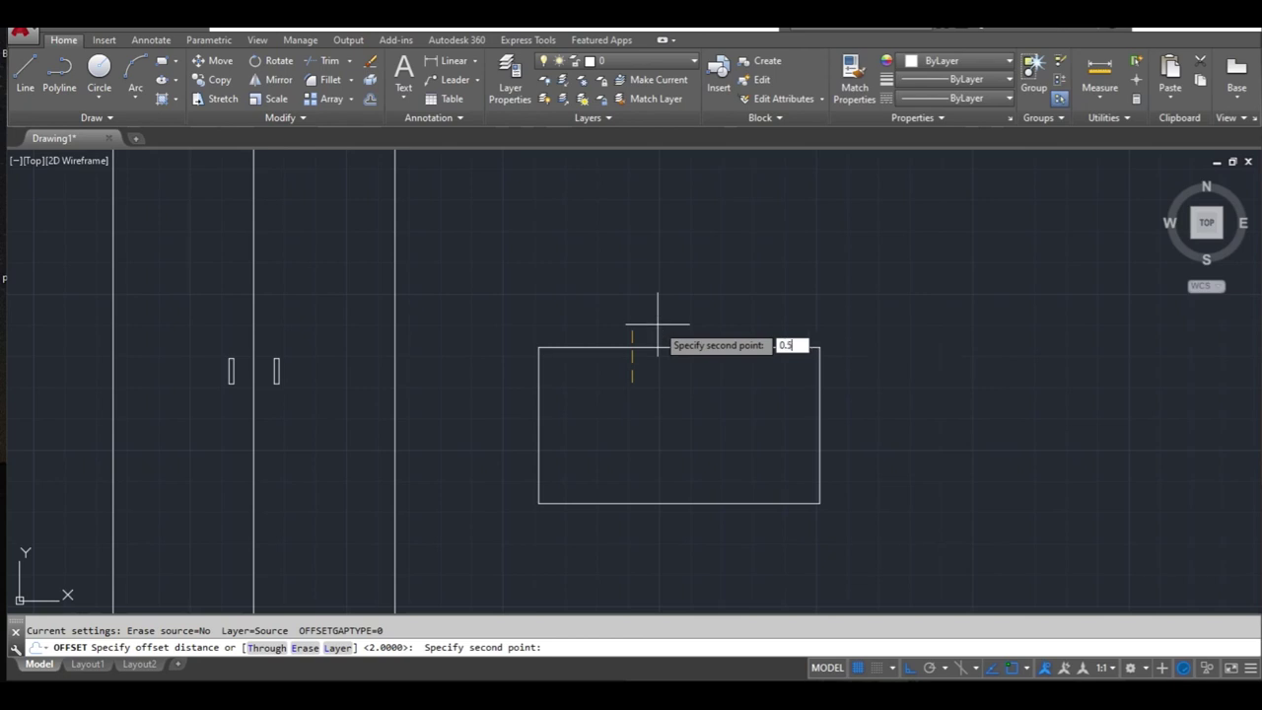
key(Return)
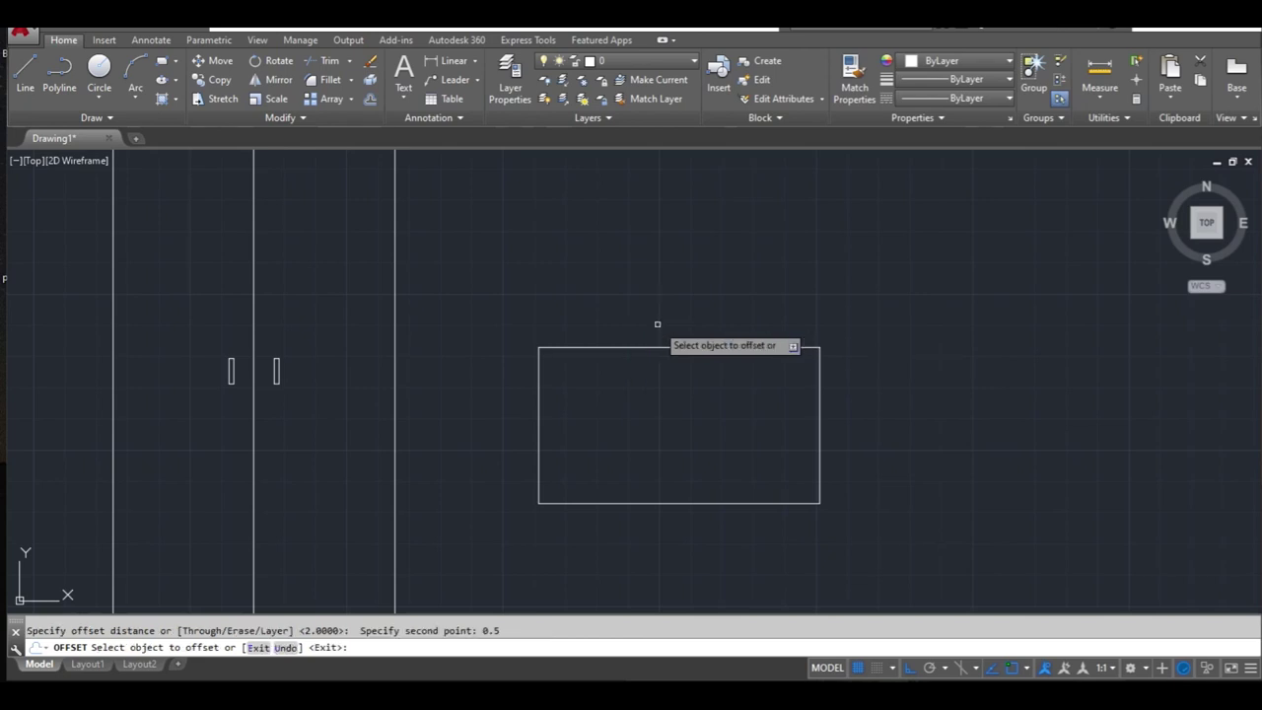
click(660, 348)
click(637, 336)
scroll(585, 352, up, 4)
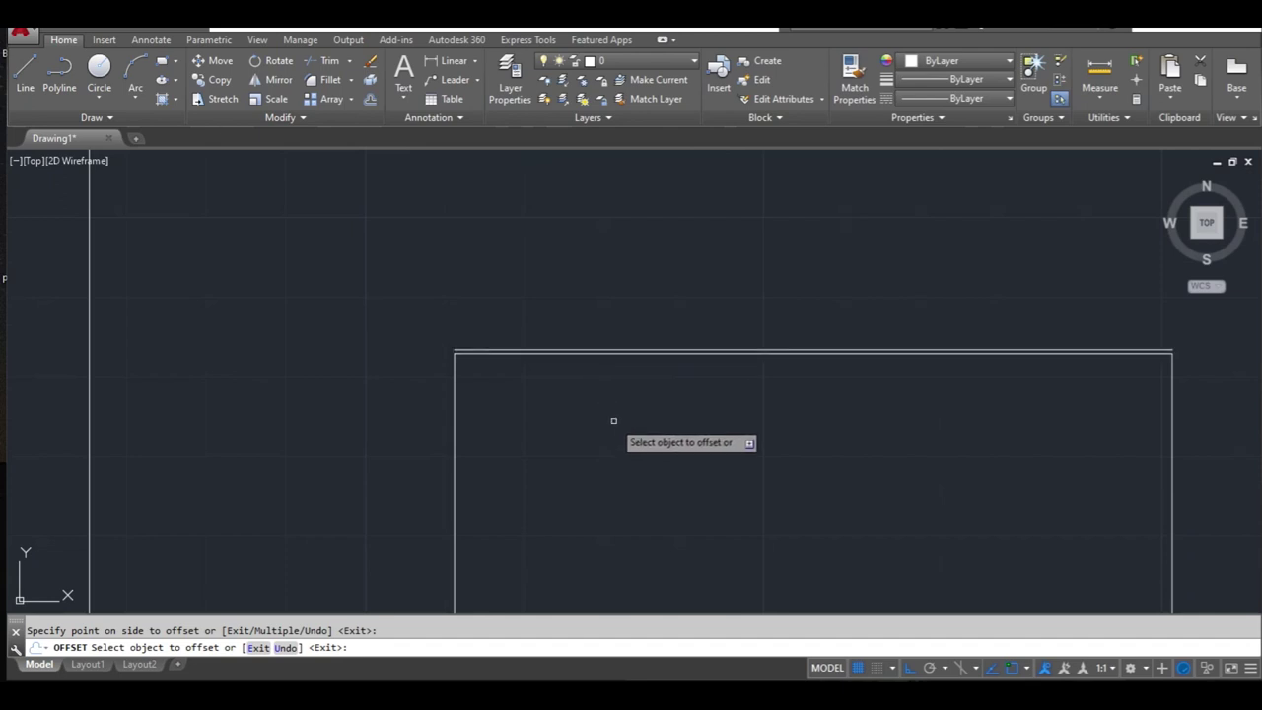
key(Escape)
Step: Close the thin top strip's ends with short lines at the top-left and top-right corners
text(l)
key(Return)
scroll(460, 373, up, 2)
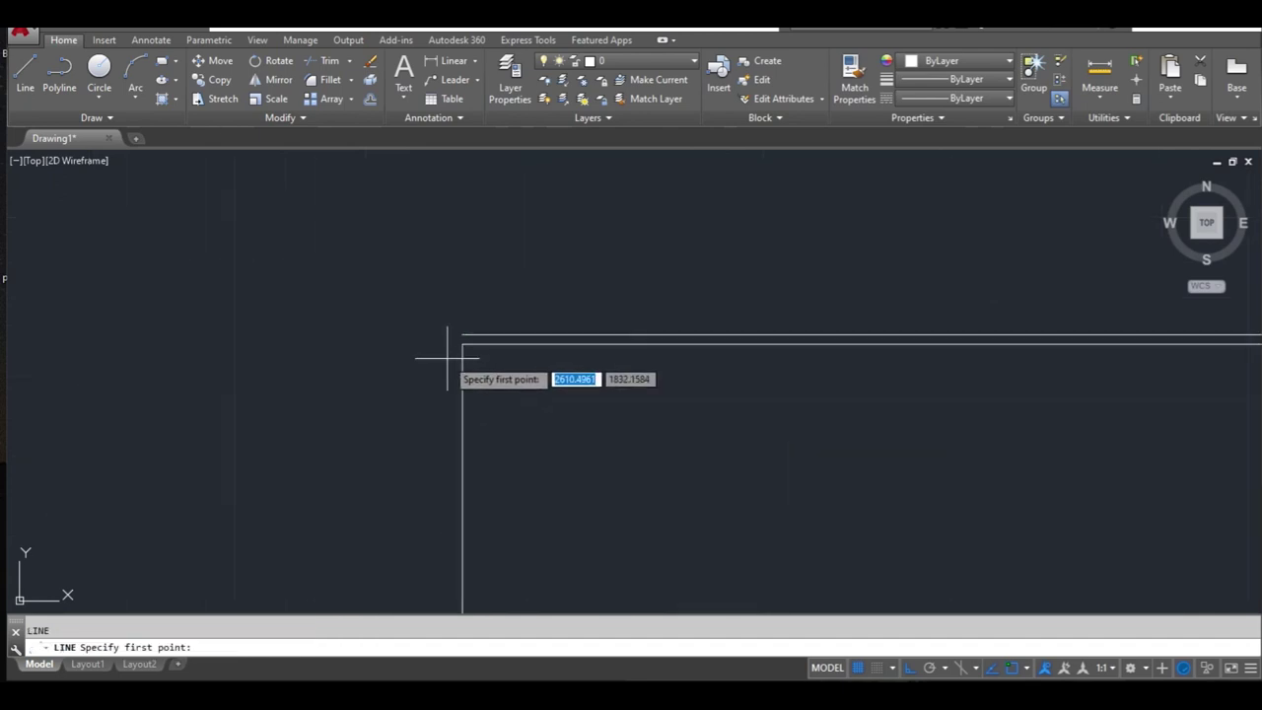
click(462, 341)
key(Return)
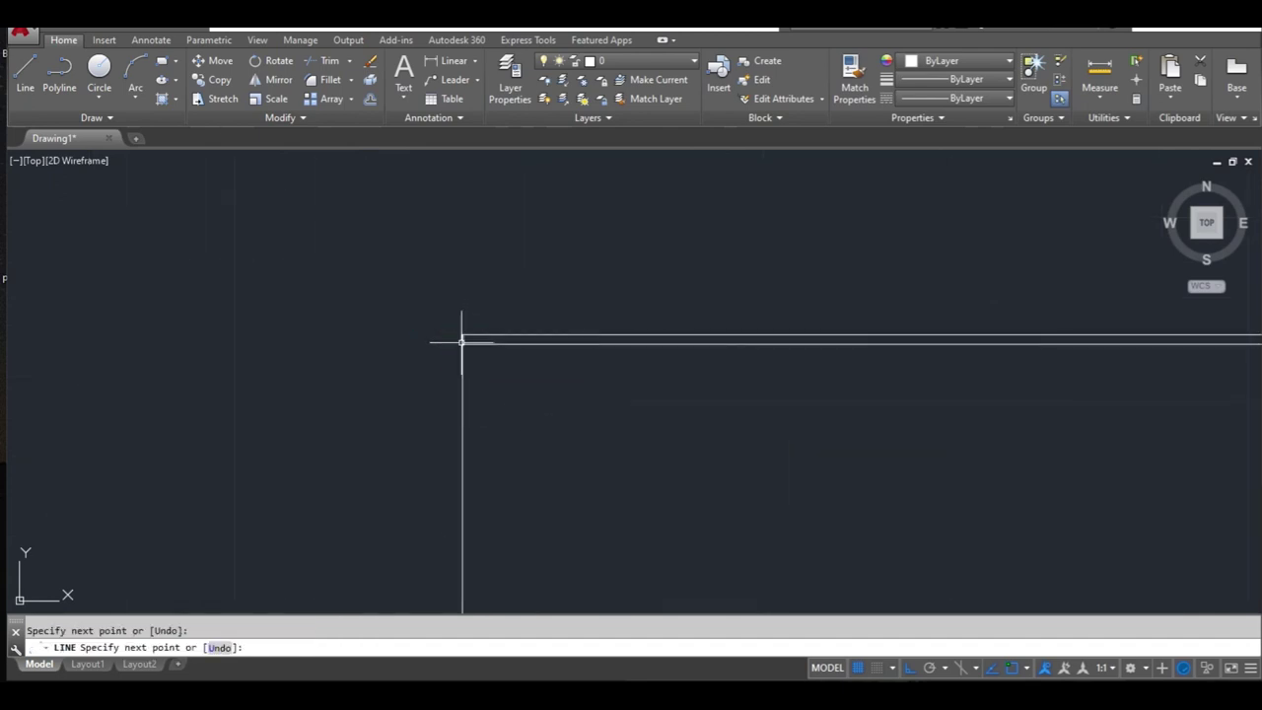
scroll(462, 343, down, 2)
middle_drag(818, 408, 370, 404)
key(Return)
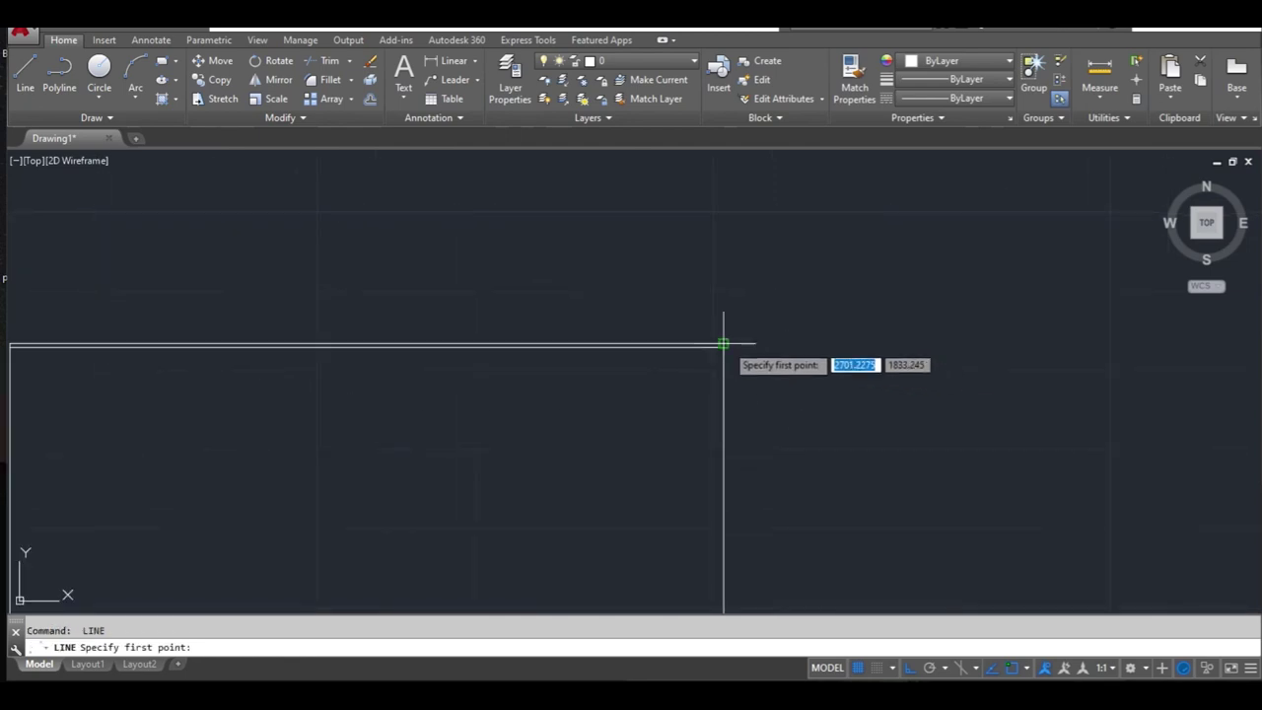
scroll(723, 338, up, 3)
click(707, 342)
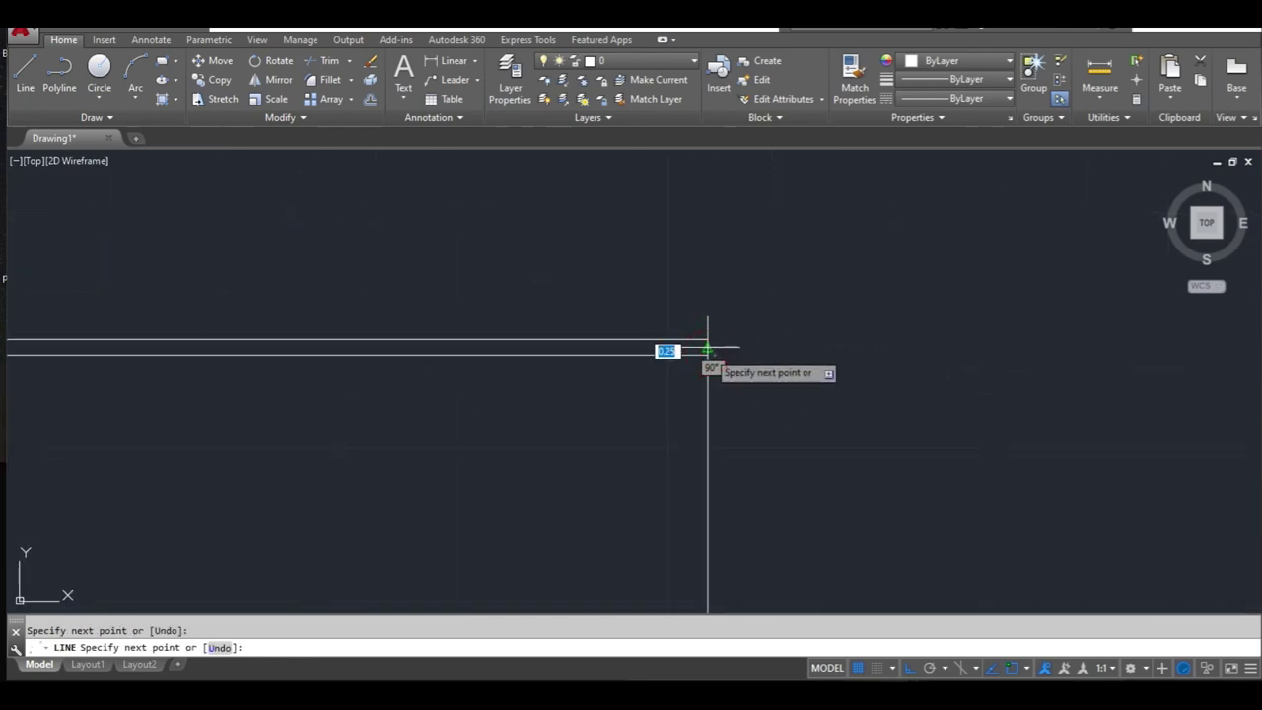
key(Return)
scroll(707, 360, down, 3)
scroll(715, 400, down, 2)
middle_drag(676, 439, 706, 299)
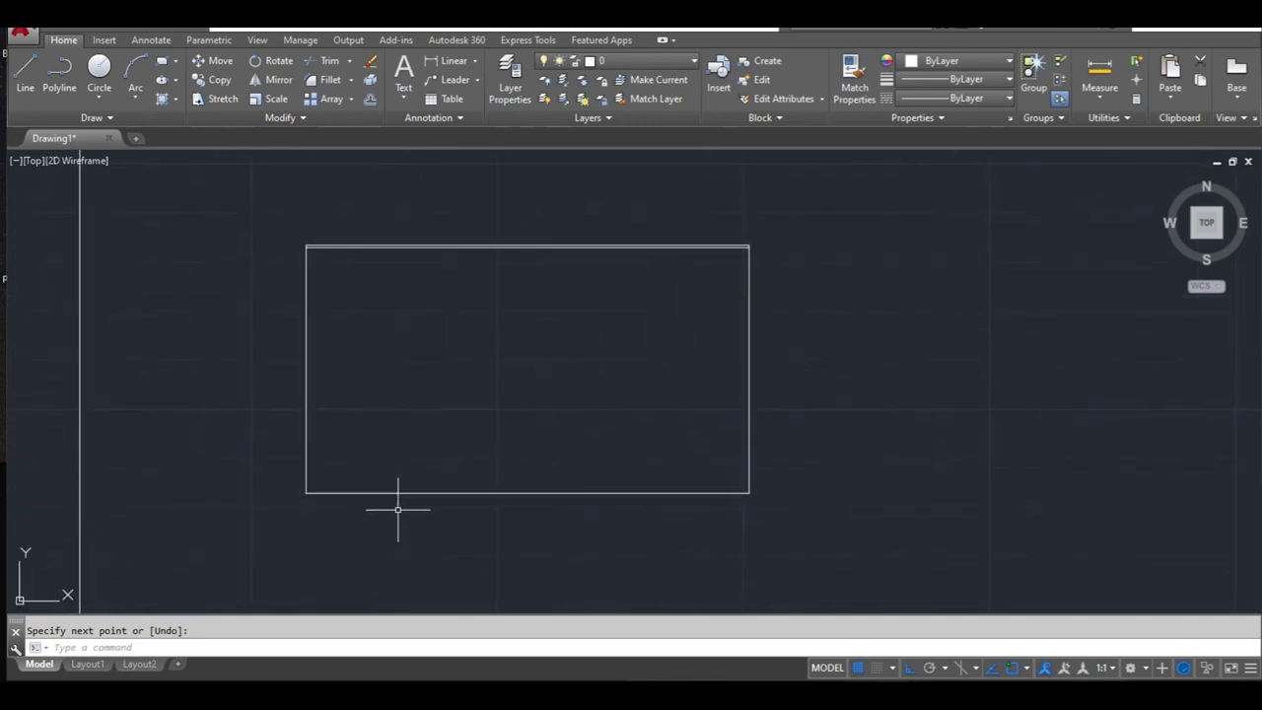
text(O)
Step: Offset the rectangle's bottom edge 2 units downward
key(Return)
click(398, 509)
key(Return)
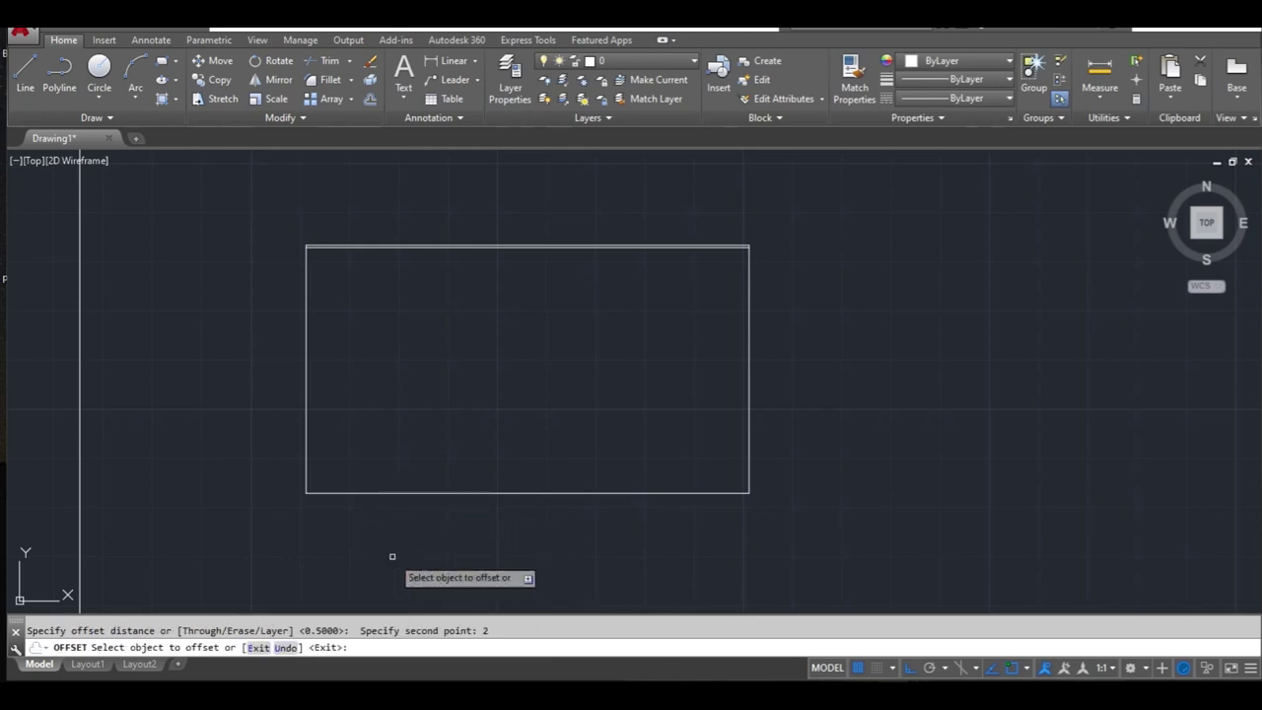
click(385, 493)
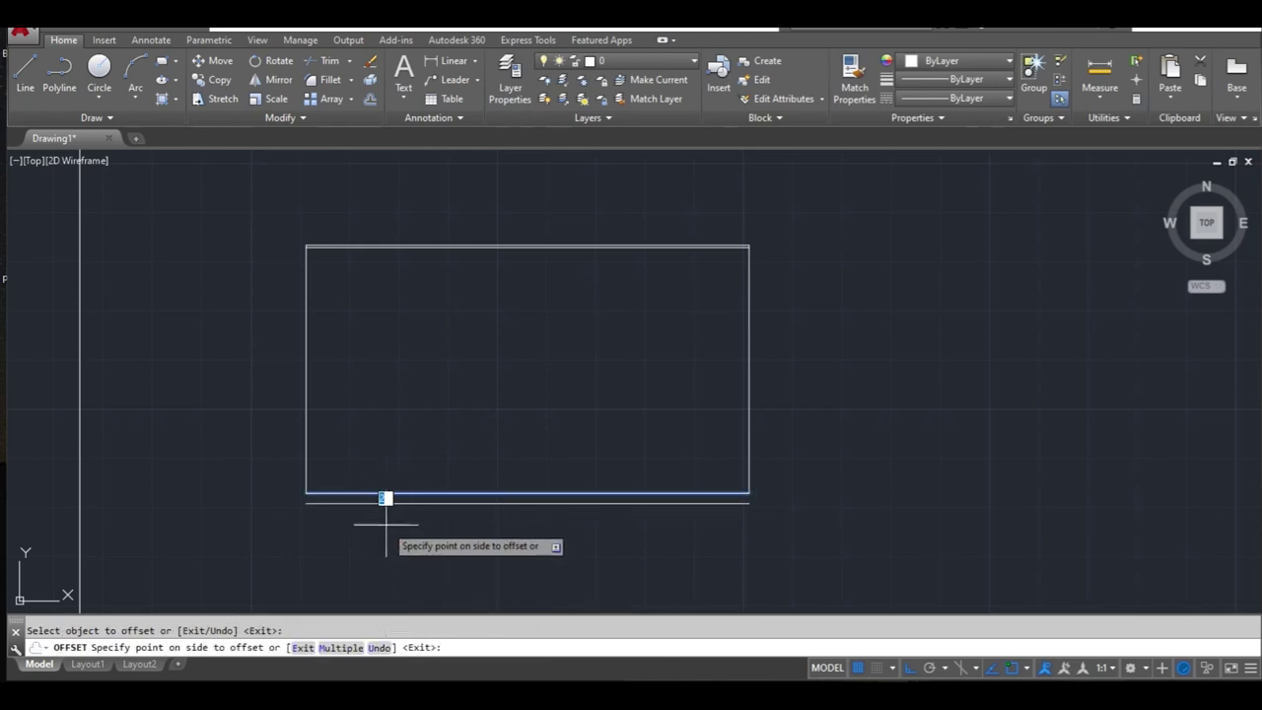
click(386, 523)
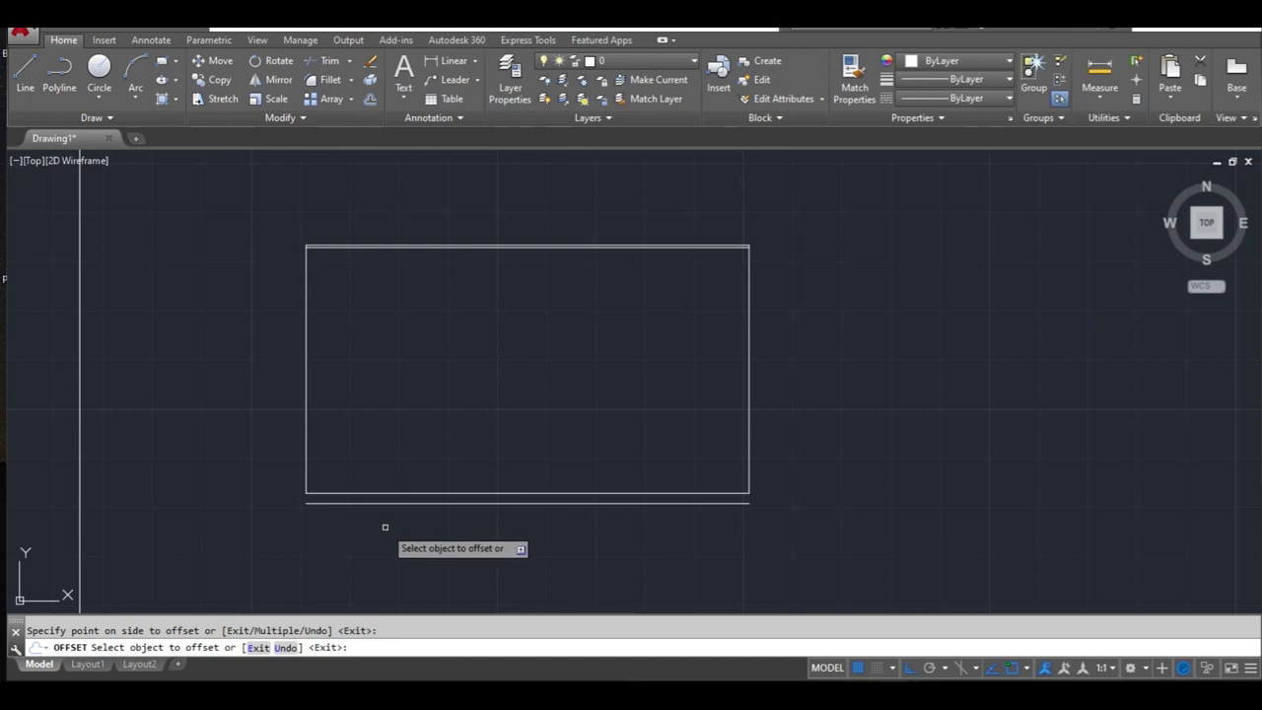
key(Escape)
Step: Close the left and right ends of the new bottom strip with short lines
key(Return)
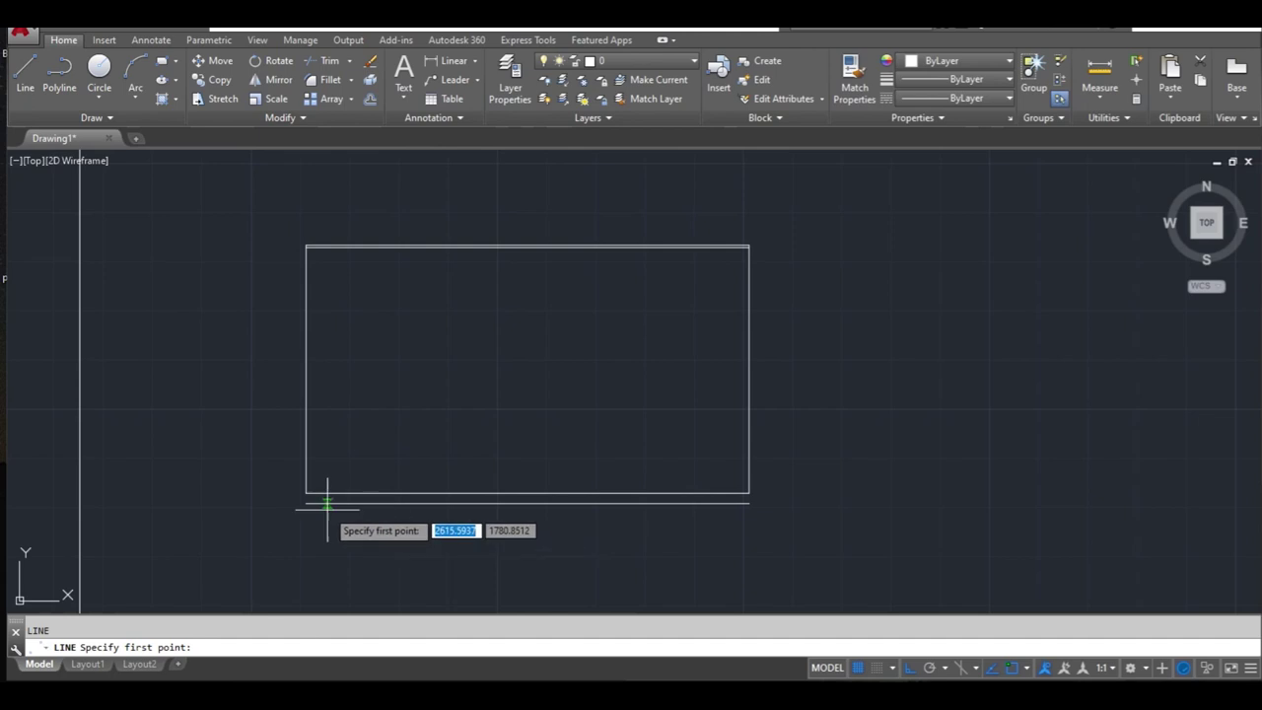
scroll(313, 498, up, 2)
click(298, 490)
click(299, 504)
key(Return)
key(Return)
click(1006, 488)
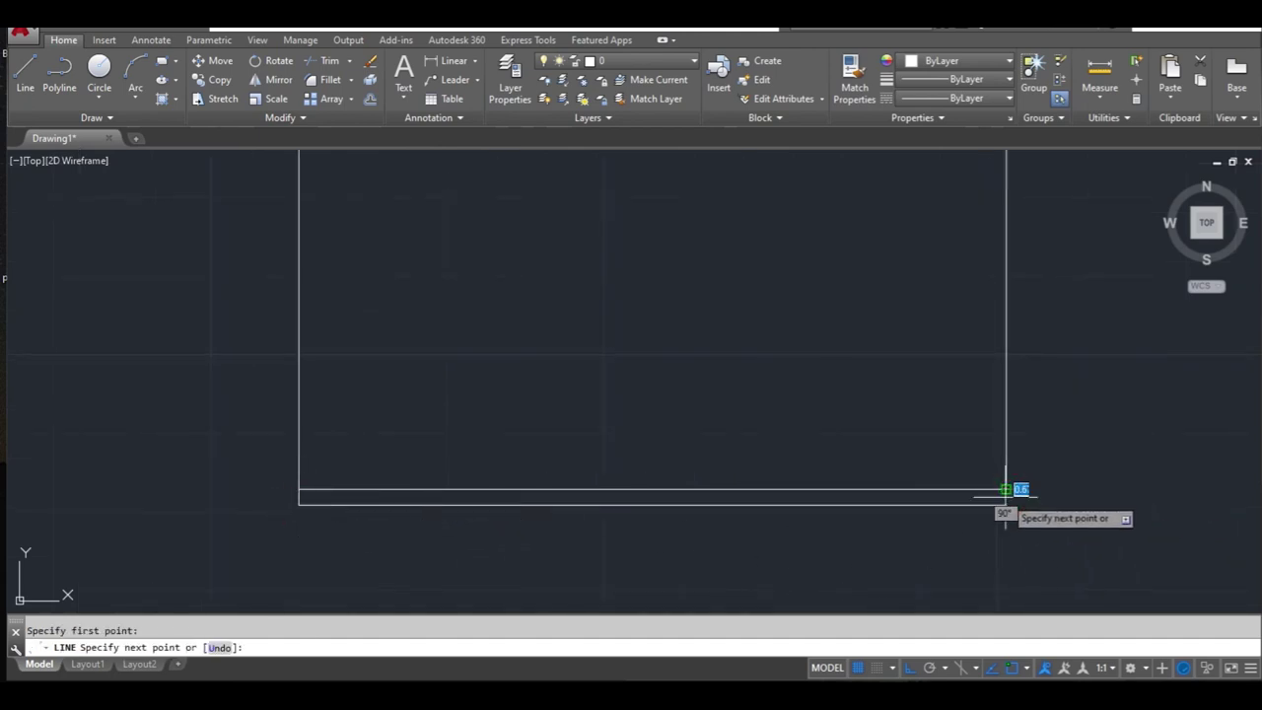
key(Return)
key(Return)
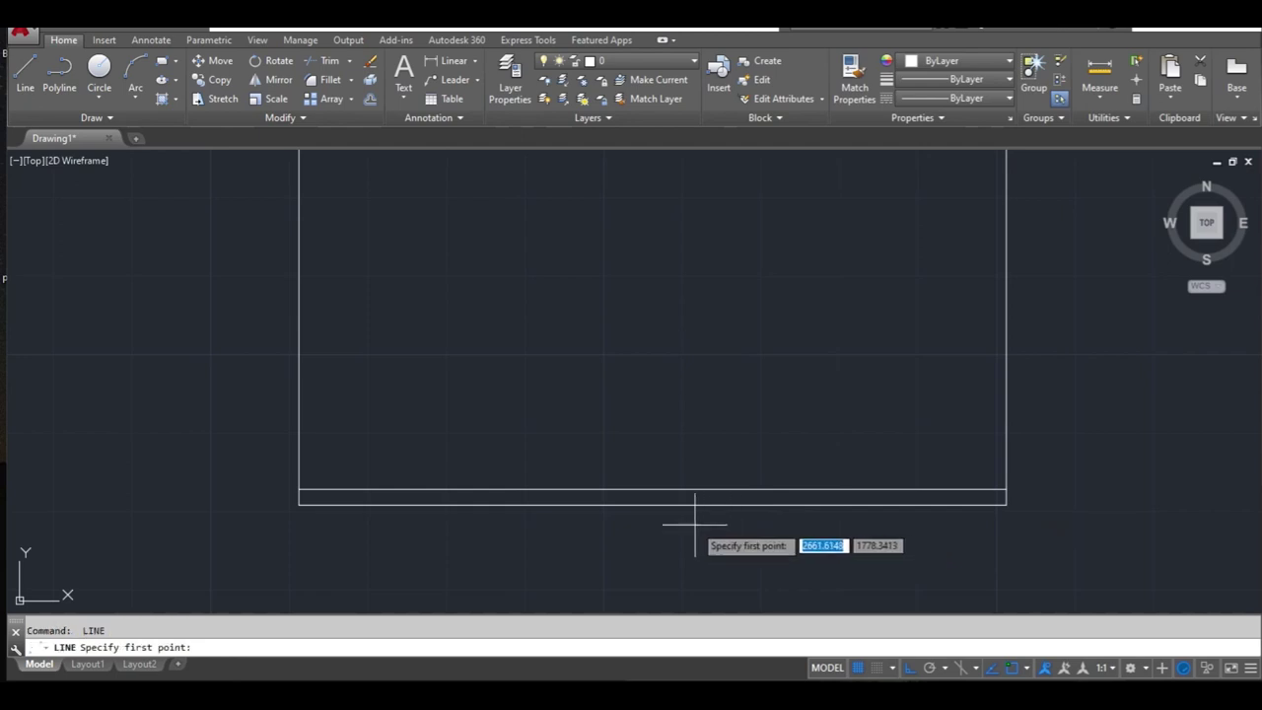
Step: Draw a short vertical divider across the bottom strip near its middle
click(652, 504)
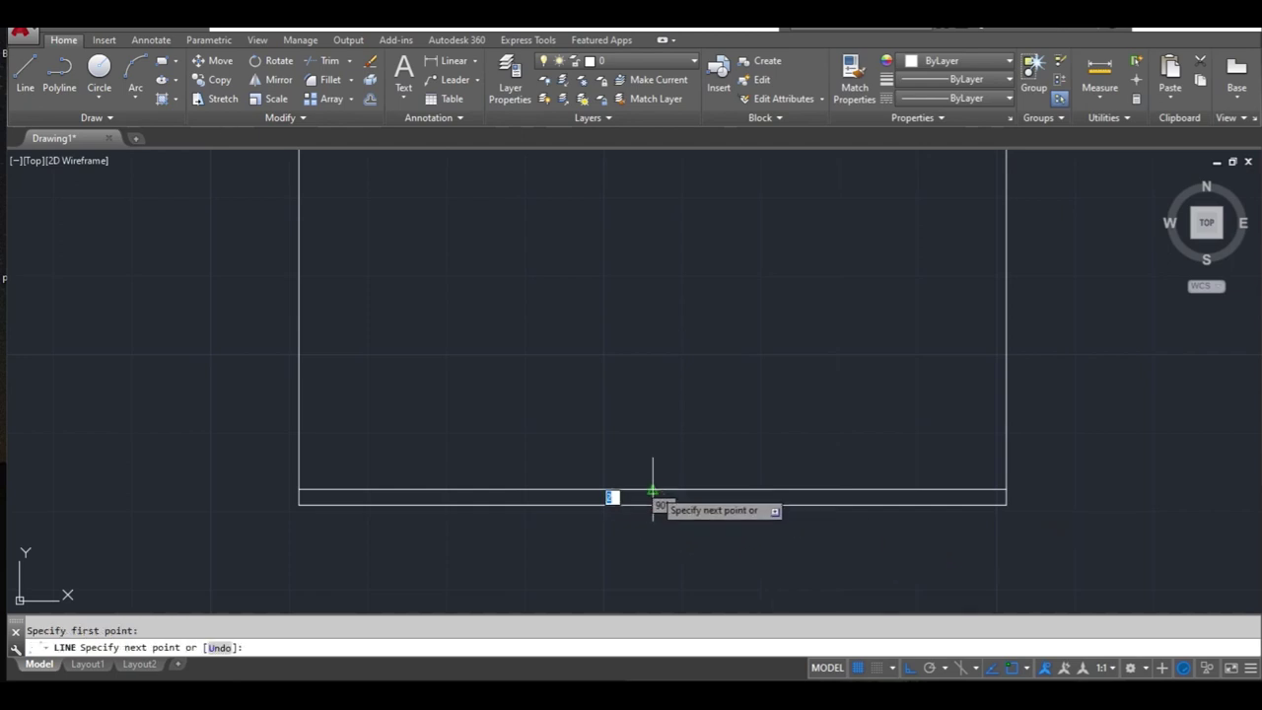
click(652, 490)
key(Return)
scroll(695, 513, down, 2)
scroll(711, 528, down, 2)
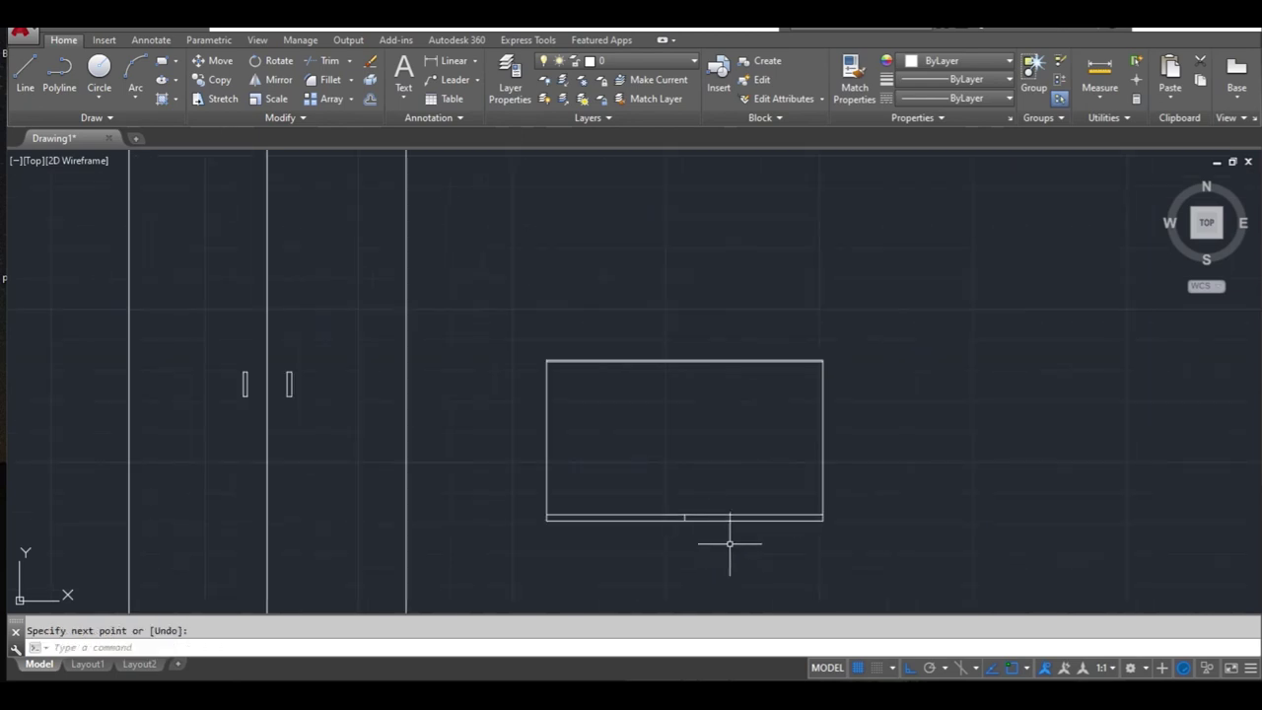
middle_drag(755, 548, 692, 464)
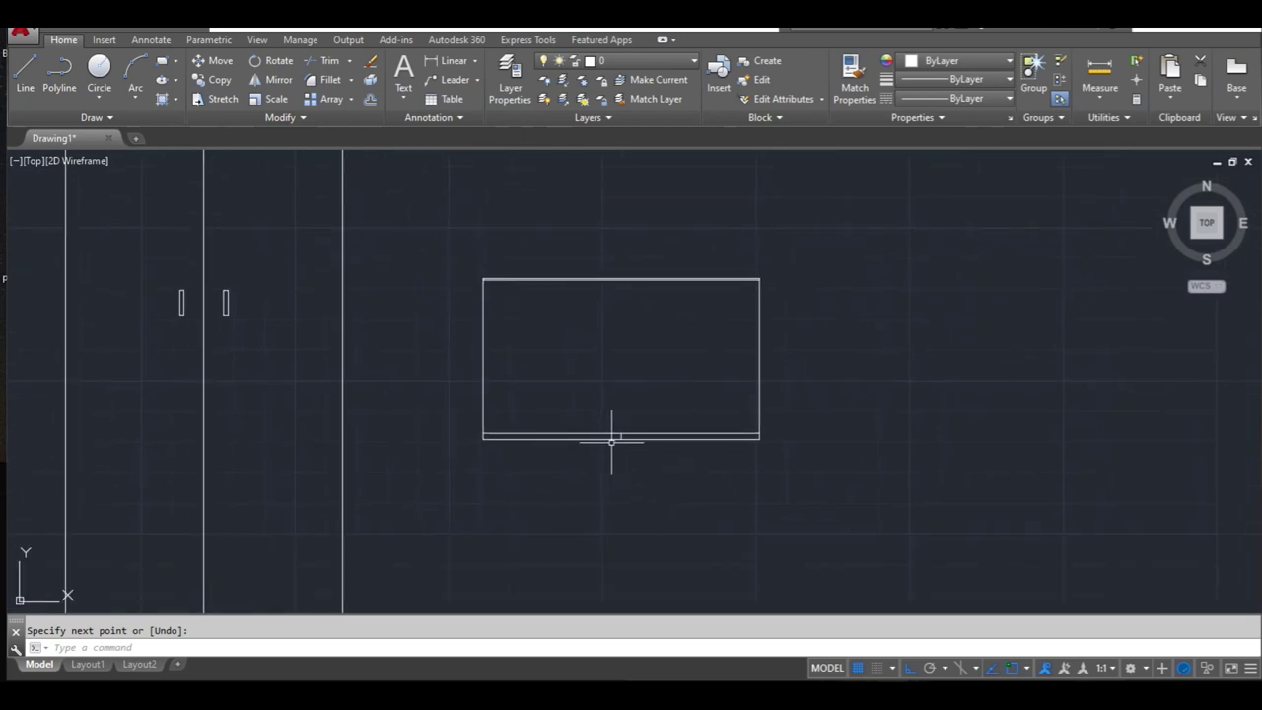
scroll(611, 442, up, 4)
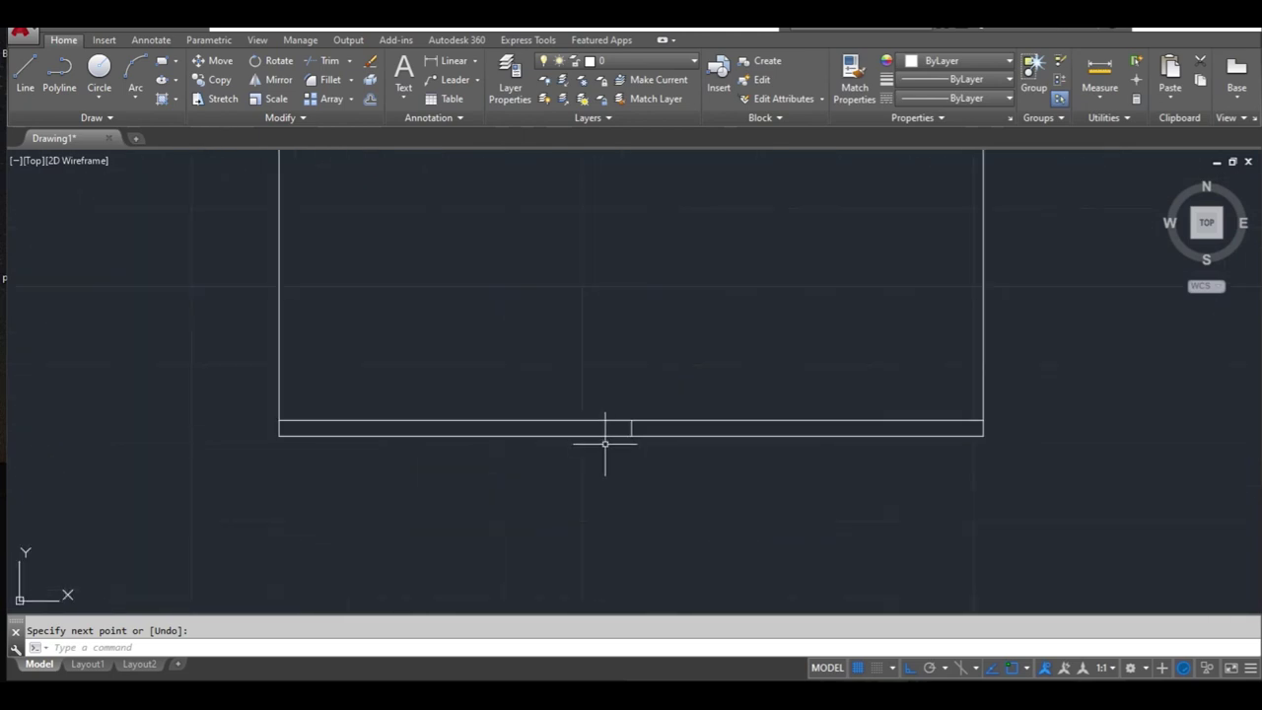
key(Return)
scroll(612, 444, up, 5)
Step: Draw a small U-shaped hinge with LINE beneath the bottom strip
click(604, 422)
click(605, 434)
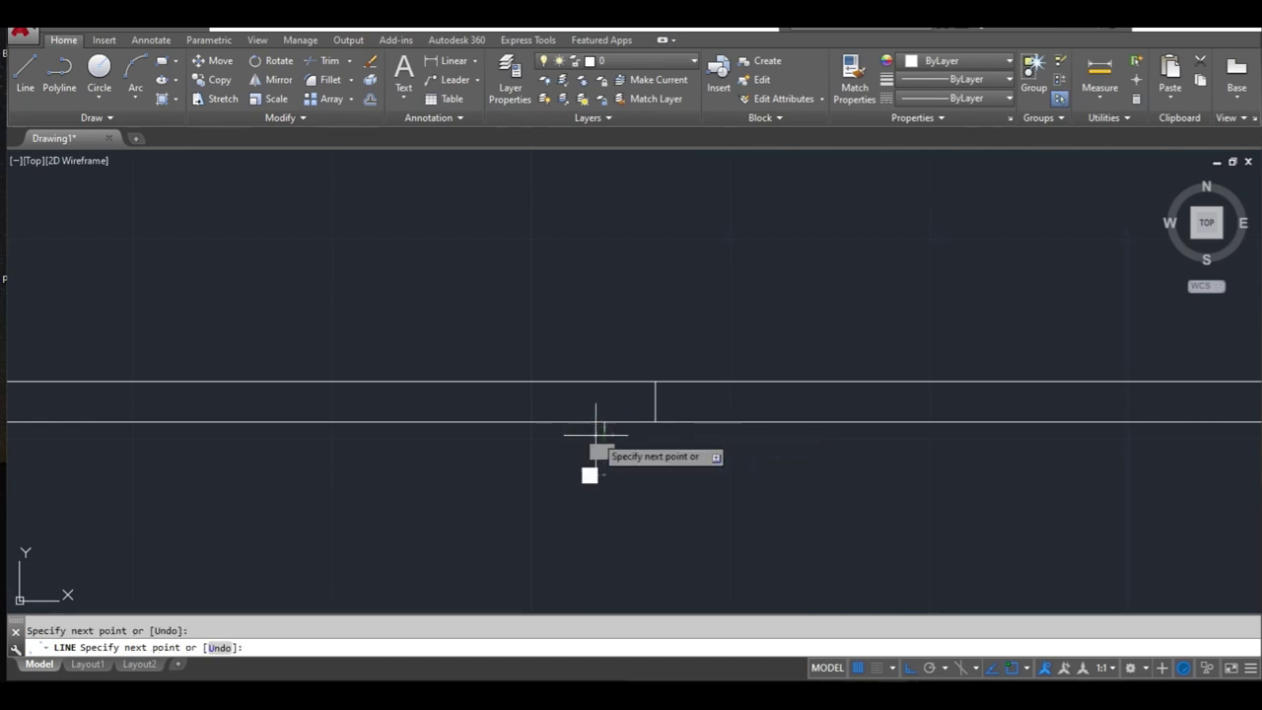
scroll(592, 435, up, 4)
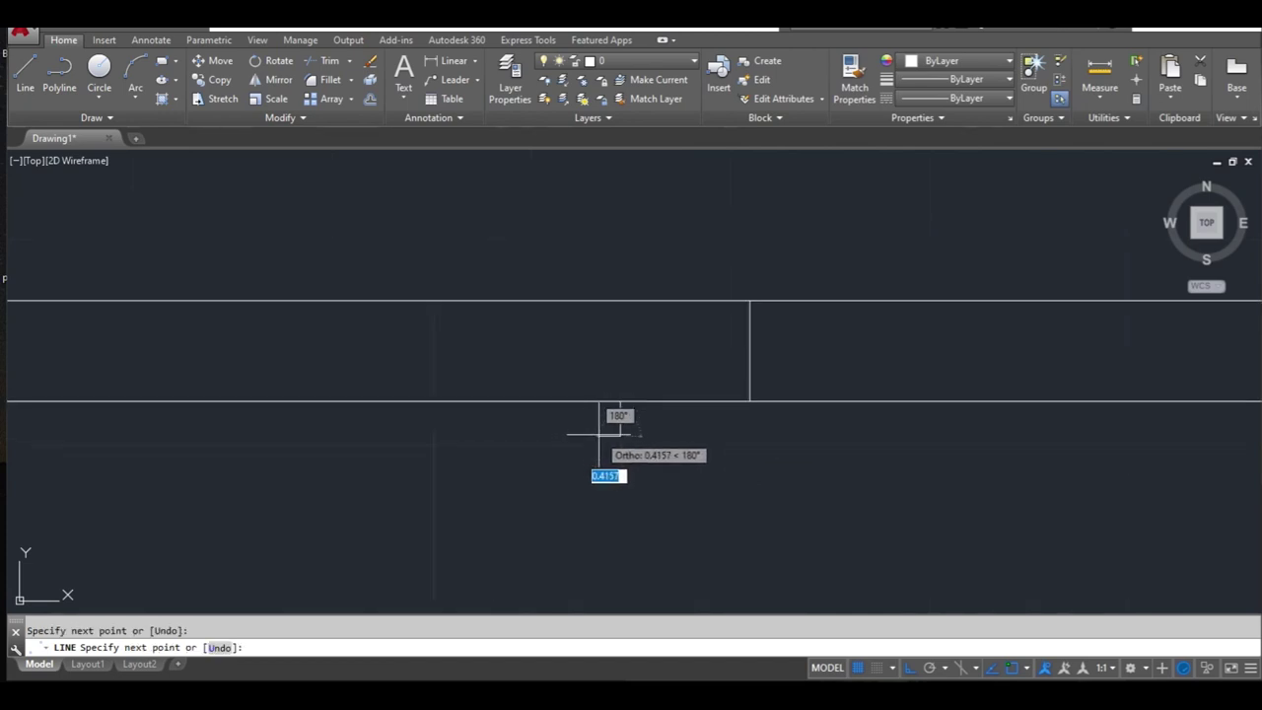
click(599, 433)
click(598, 403)
key(Return)
Step: Mirror the hinge across the strip's vertical divider, keeping the original
click(648, 443)
click(594, 420)
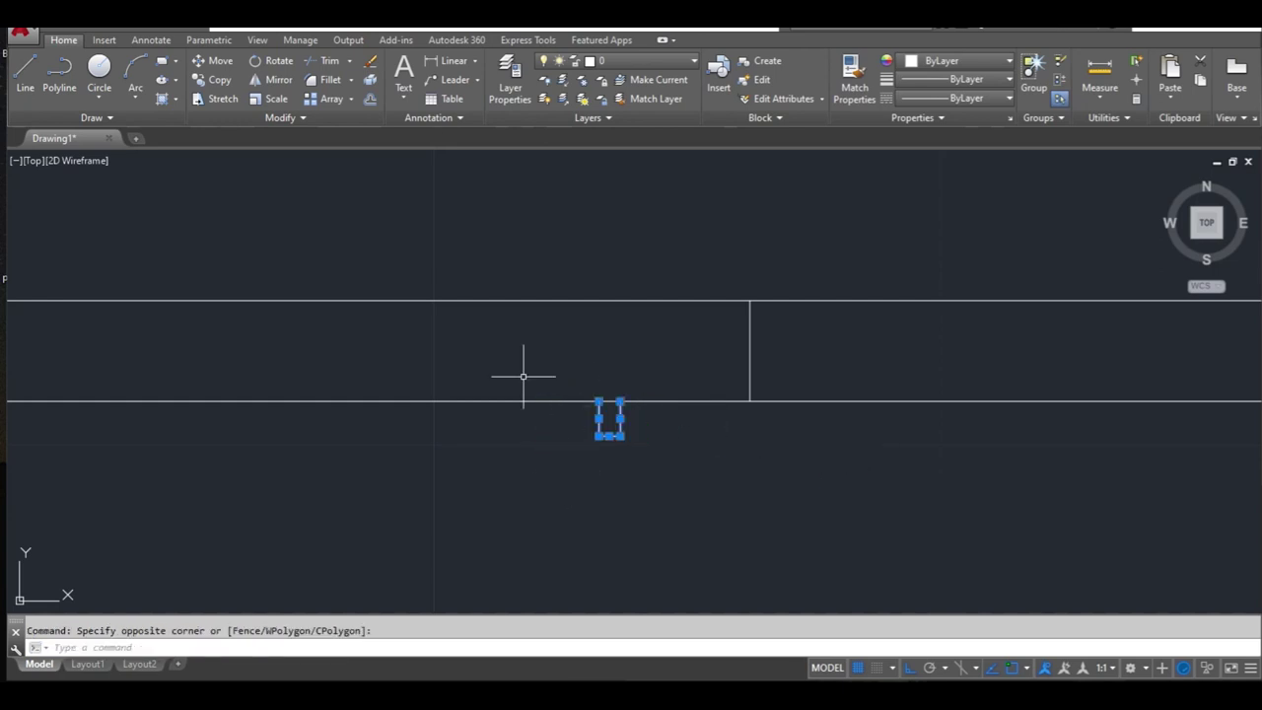
click(268, 80)
click(750, 402)
click(762, 468)
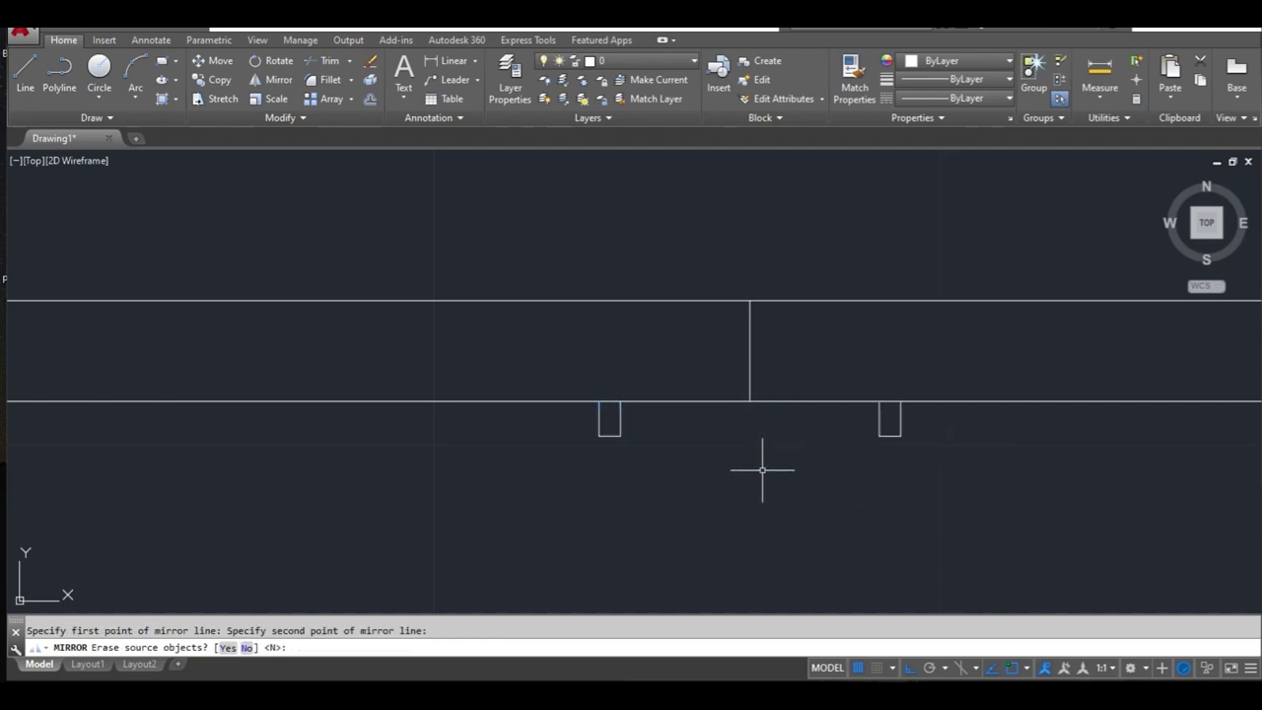
scroll(766, 477, down, 2)
scroll(769, 483, down, 3)
scroll(768, 484, down, 4)
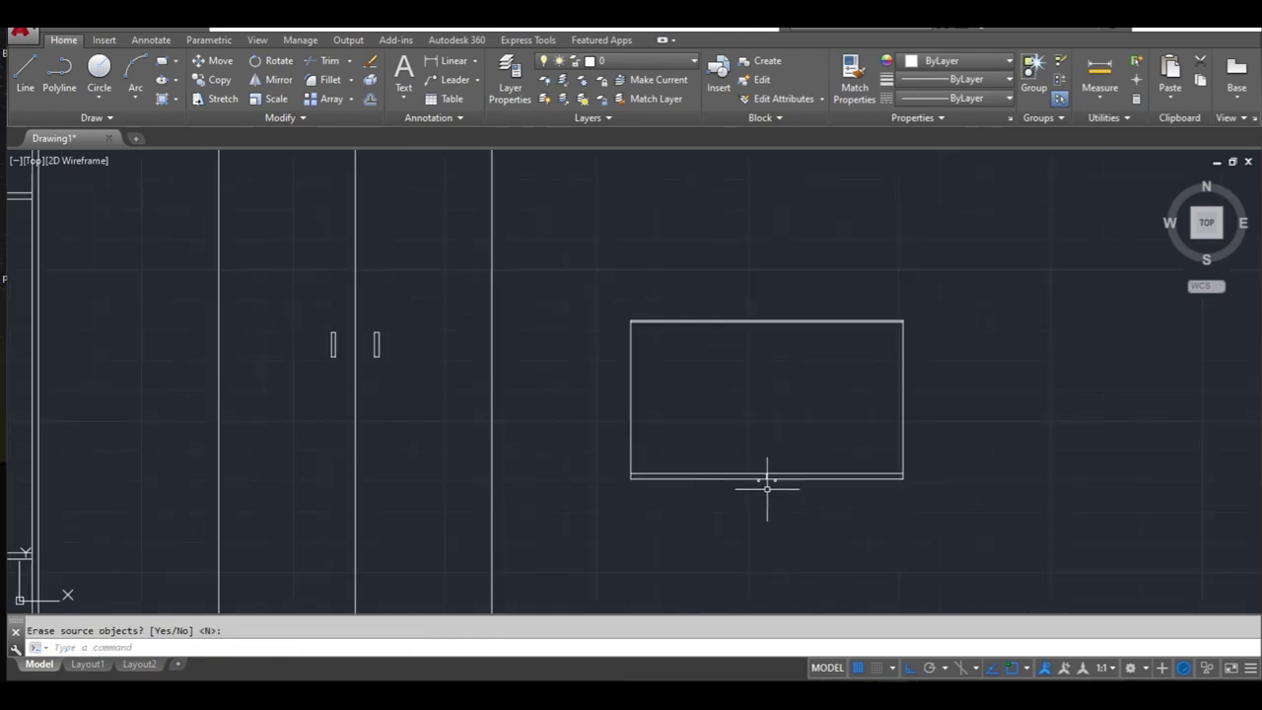
middle_drag(779, 515, 652, 441)
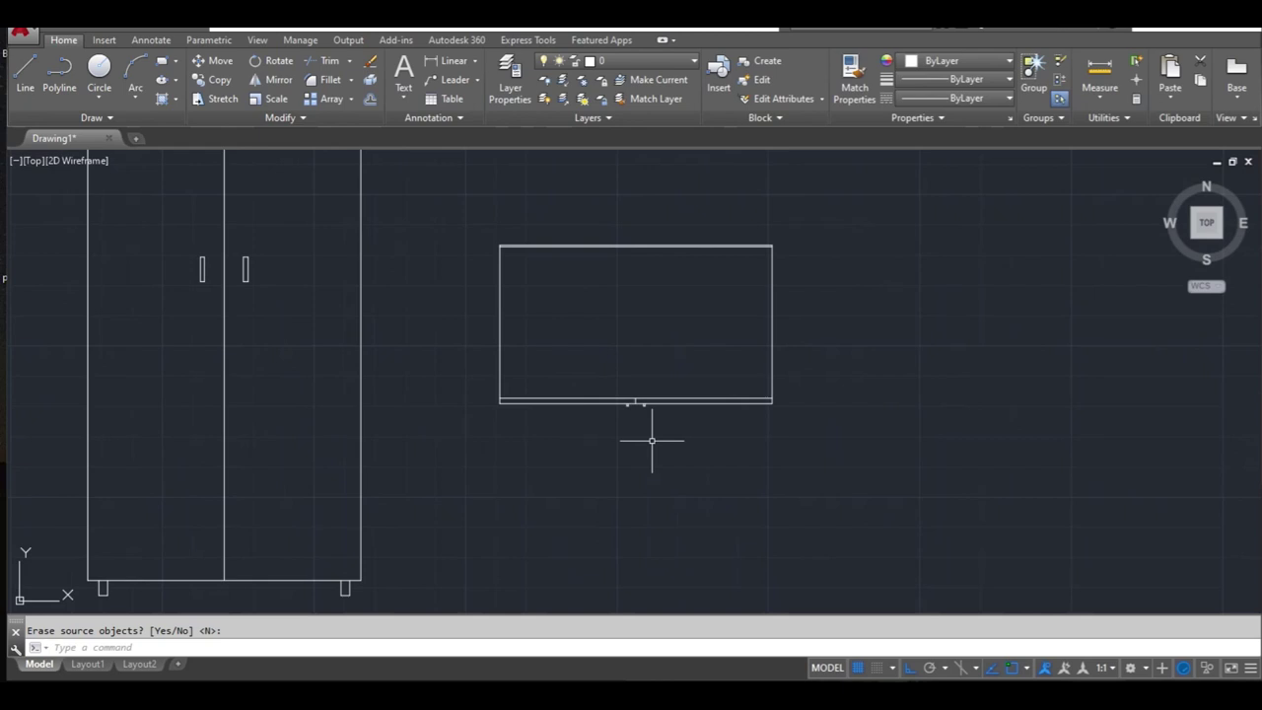
scroll(651, 451, down, 2)
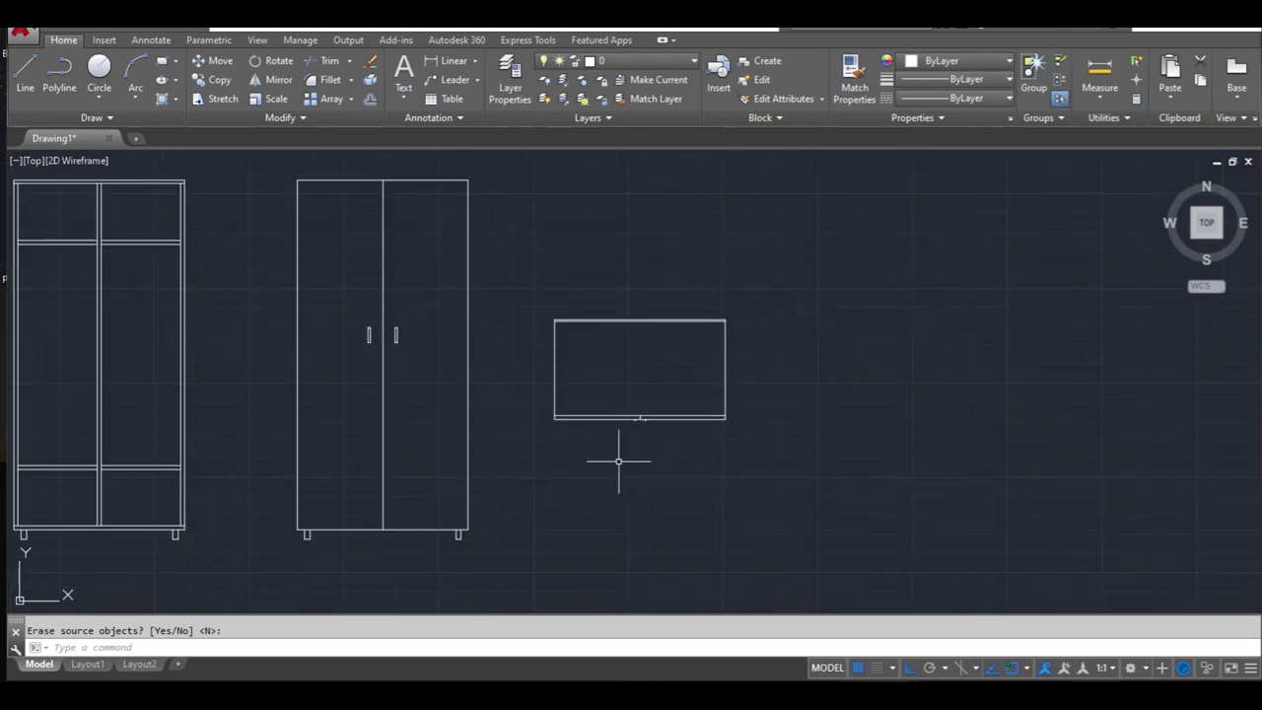
middle_drag(637, 483, 398, 489)
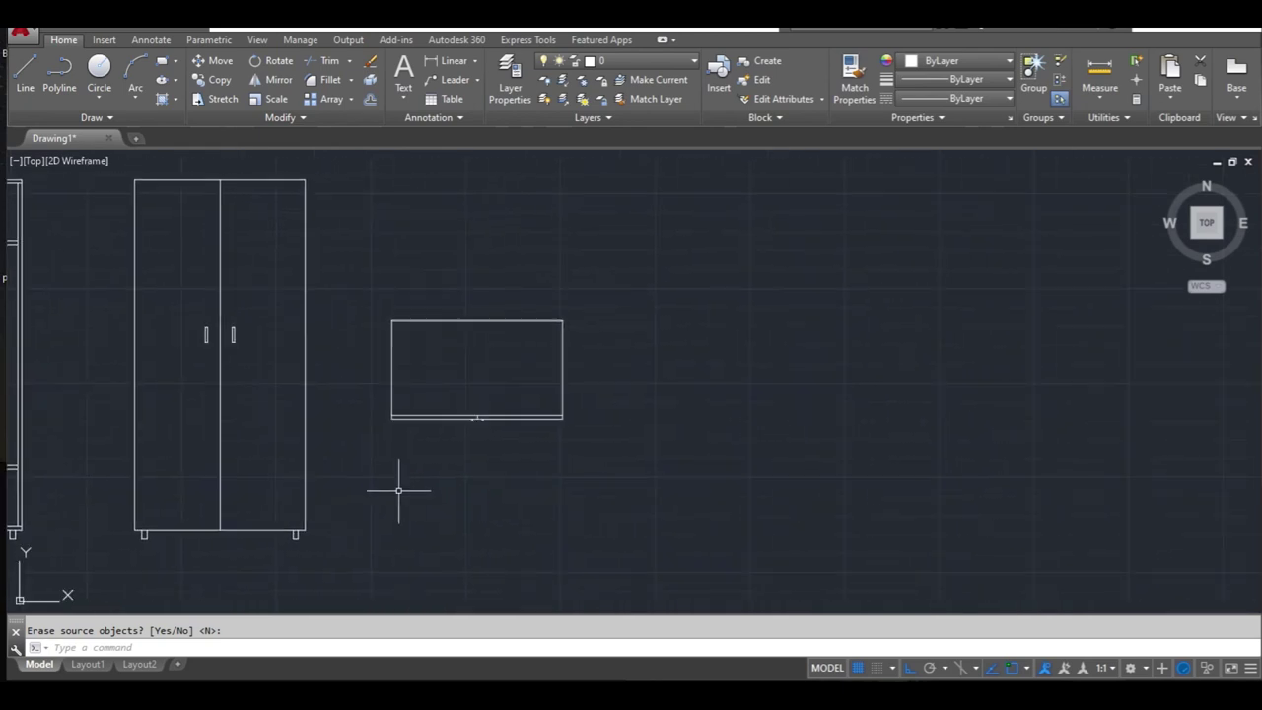
Step: Draw a 50 by 185 panel rectangle right of the hinge detail, its top level with the wardrobe top
text(l)
key(Return)
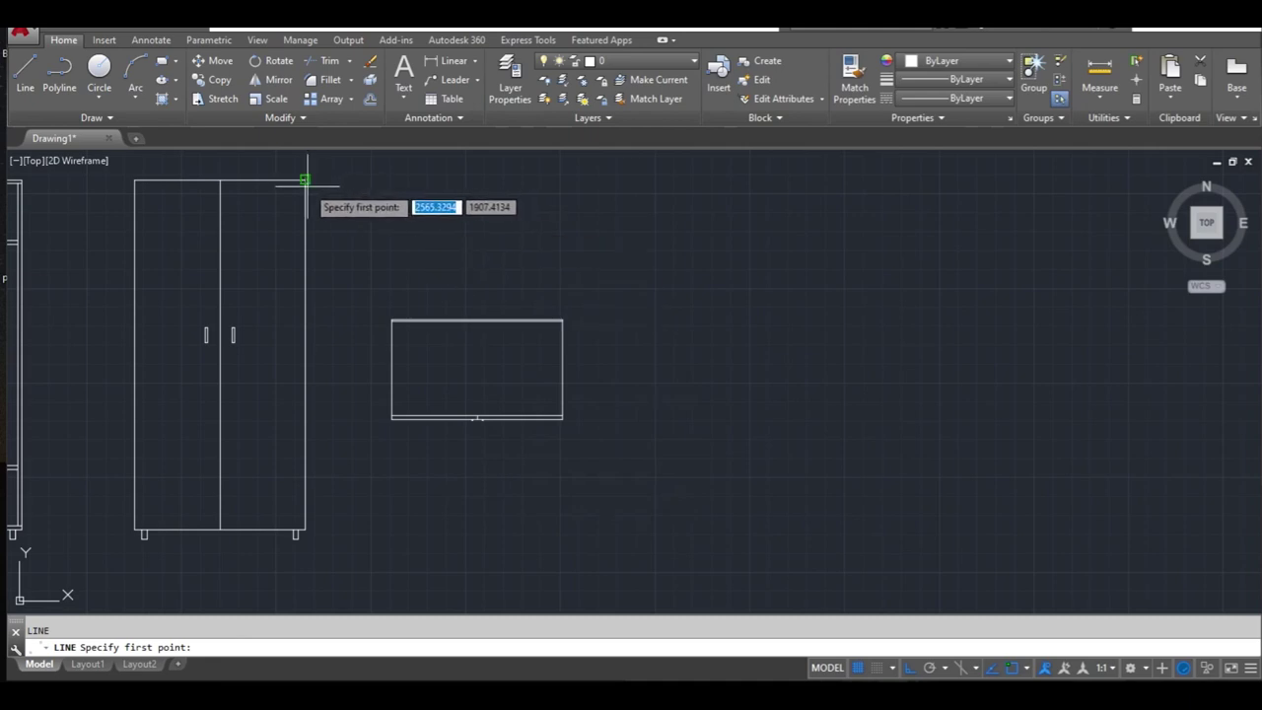
click(634, 181)
text(185)
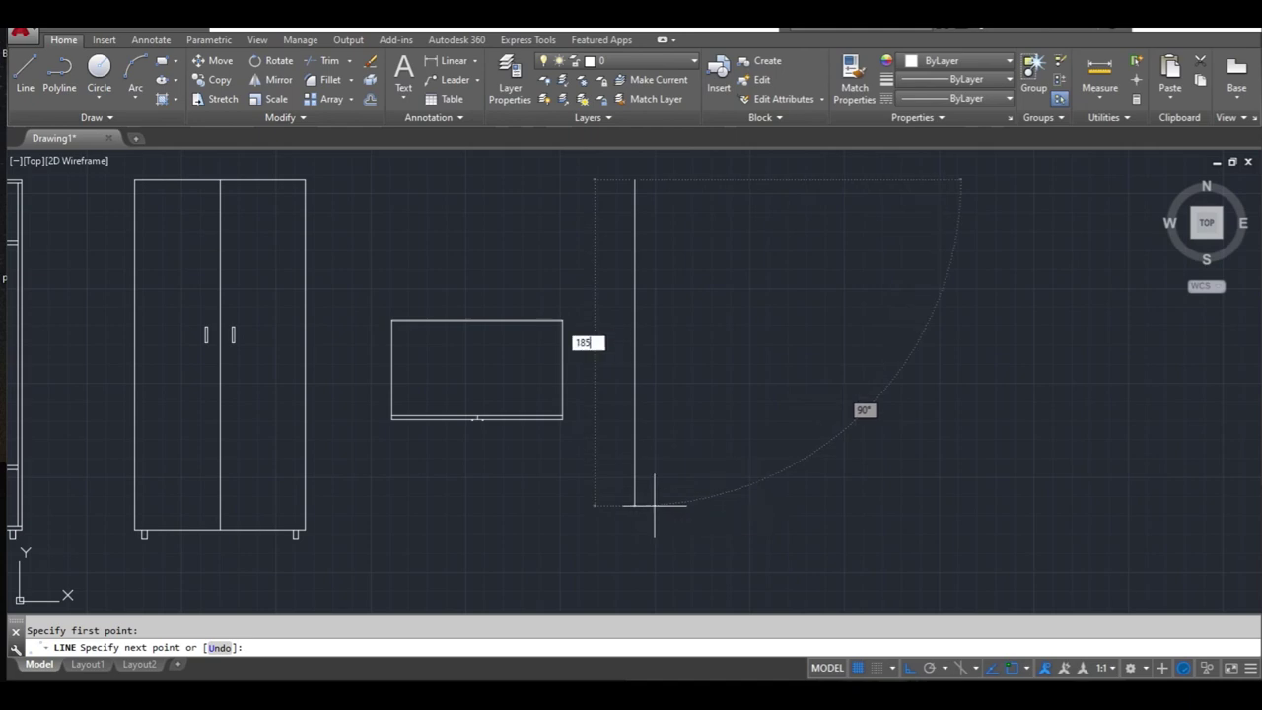
key(Return)
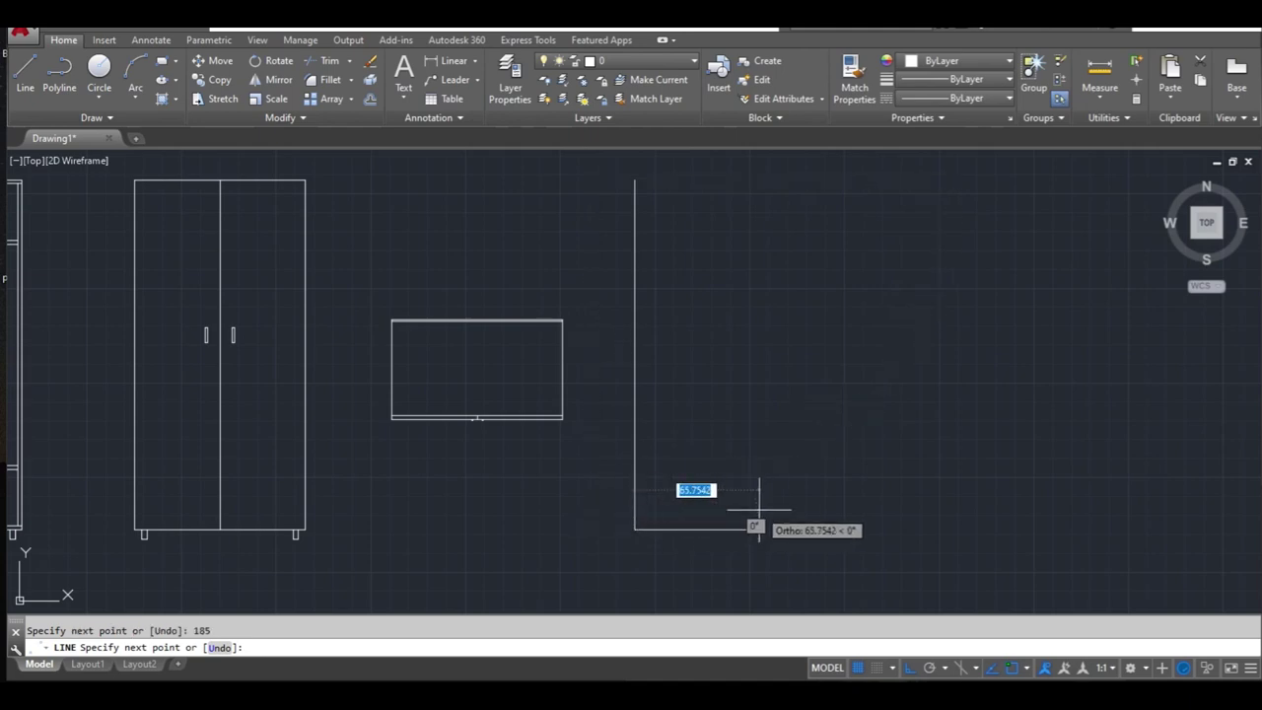
text(50)
key(Return)
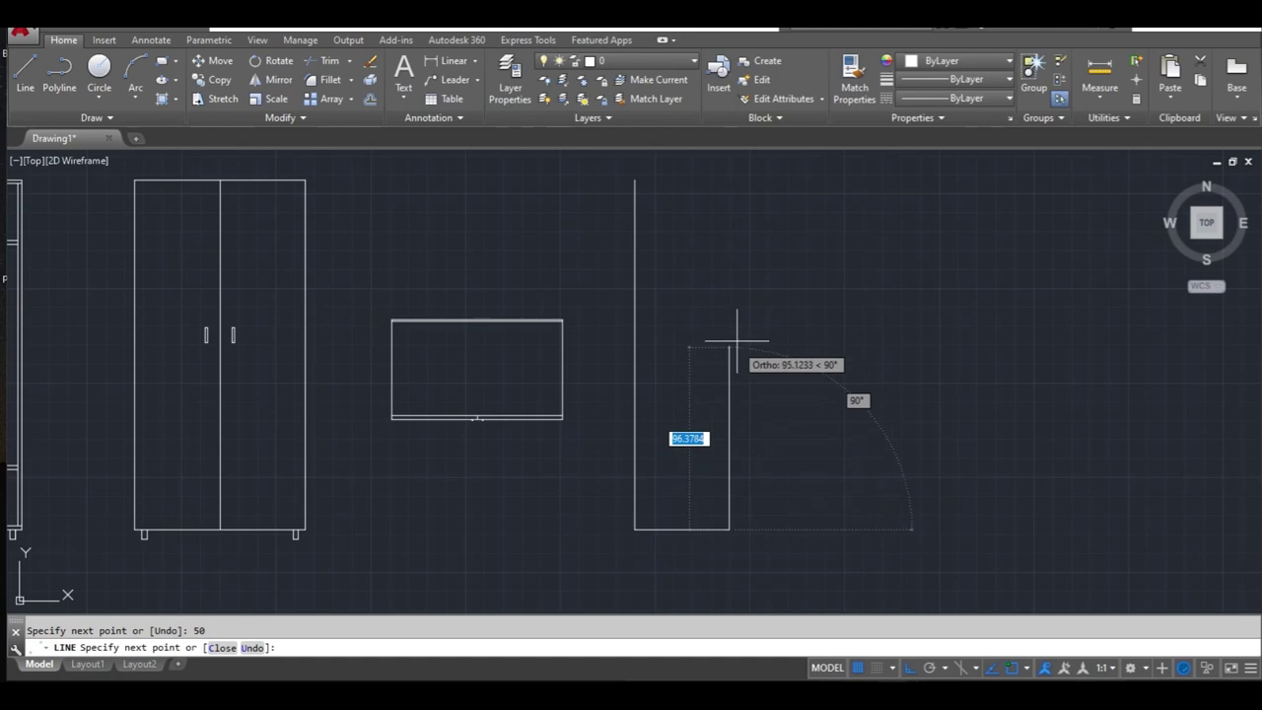
click(695, 181)
key(Return)
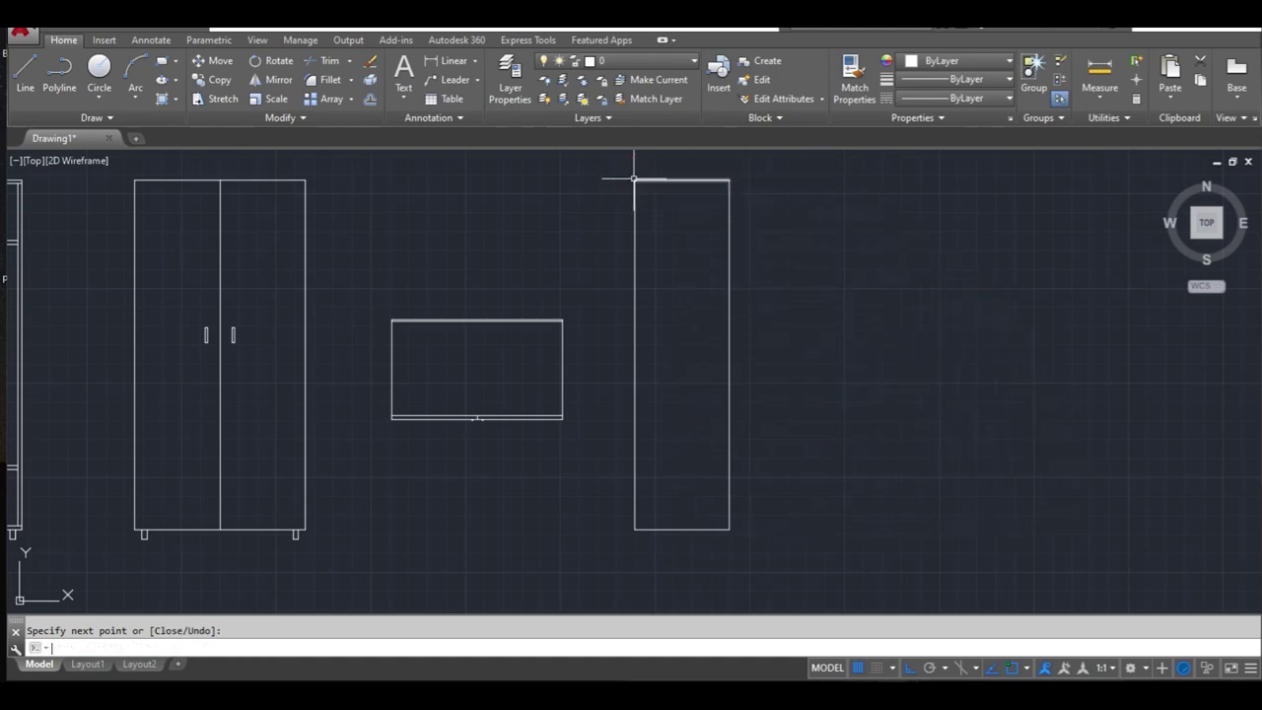
text(O)
key(Return)
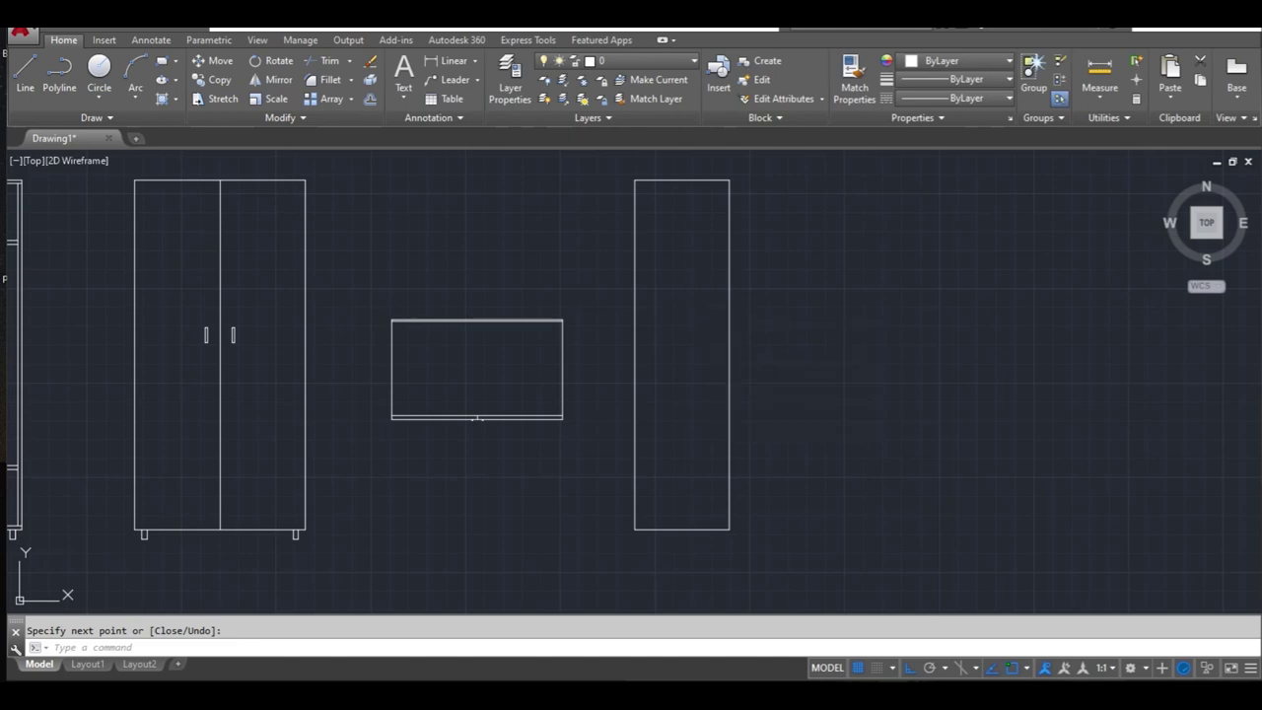
click(702, 303)
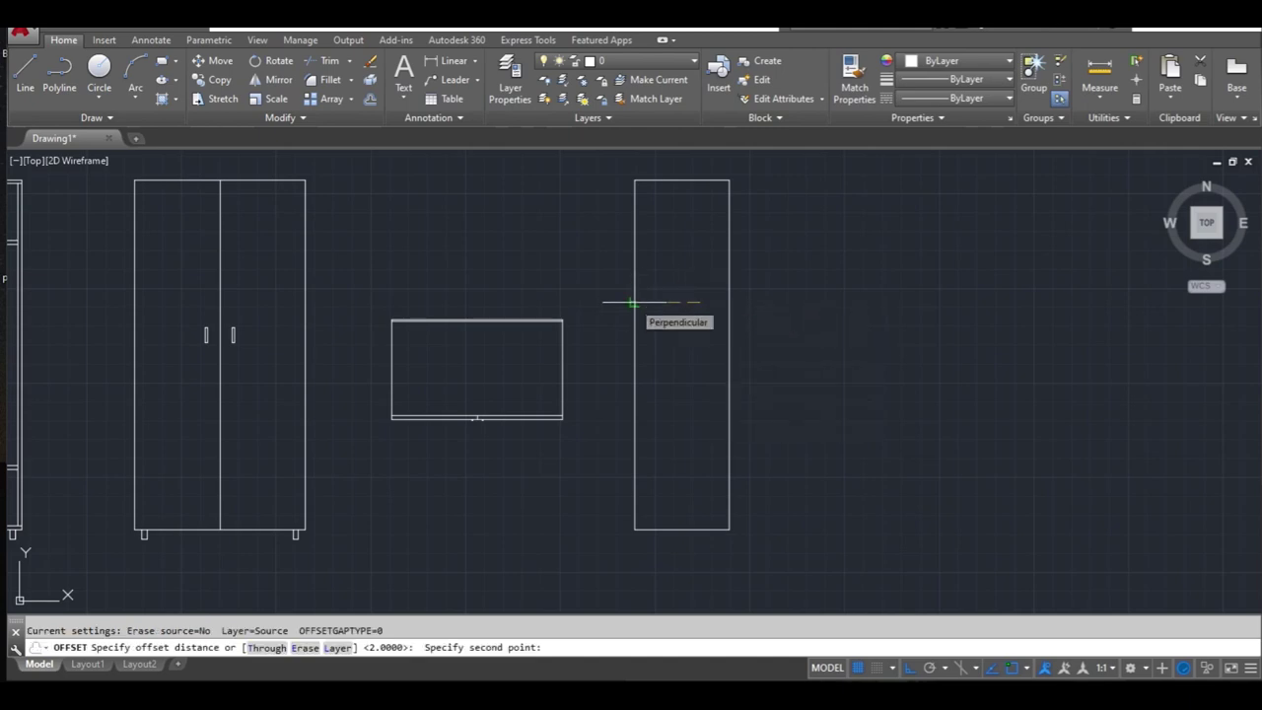
text(.5)
Step: Offset the side panel's left edge by 0.5 to place a parallel line beside it
key(Return)
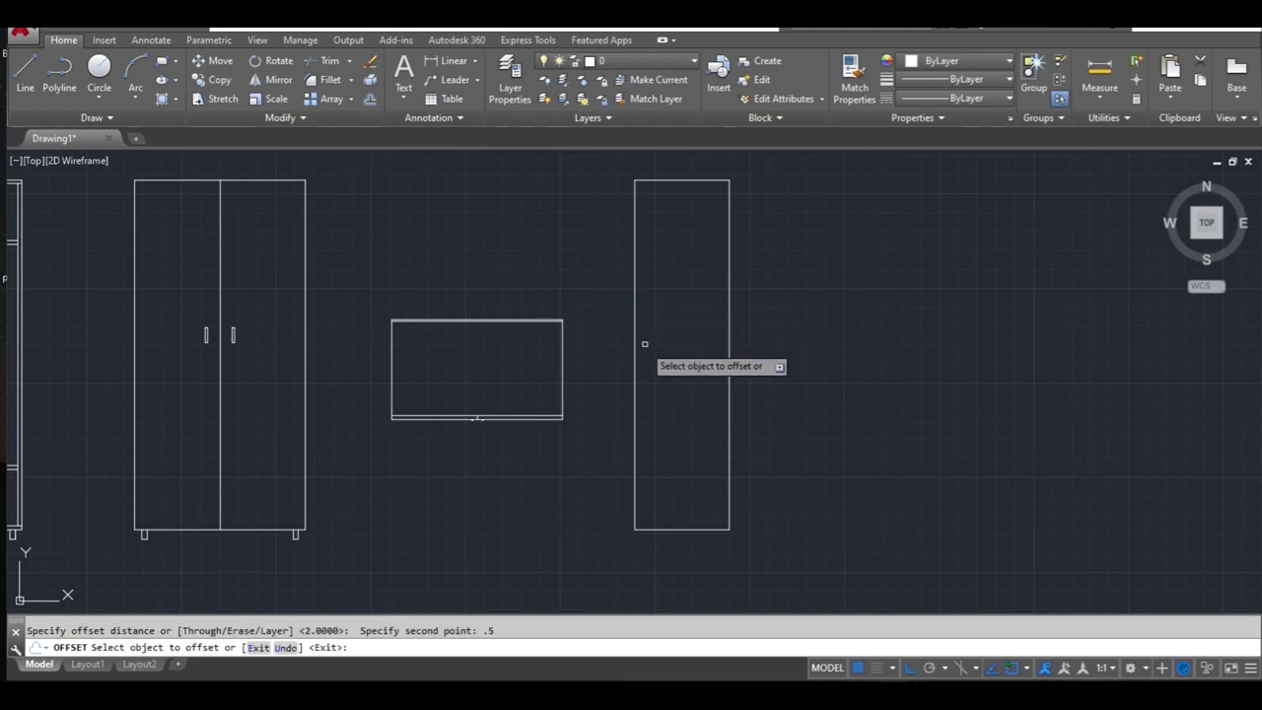
click(634, 344)
click(619, 344)
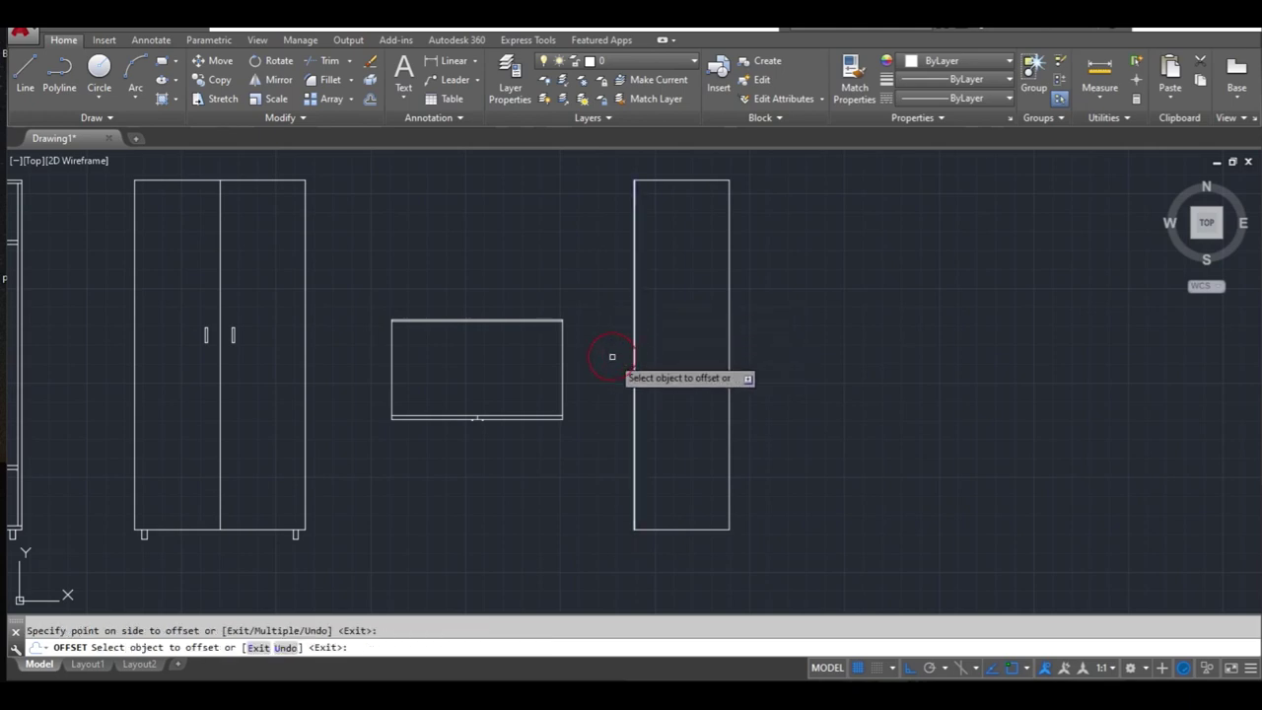
scroll(641, 377, up, 5)
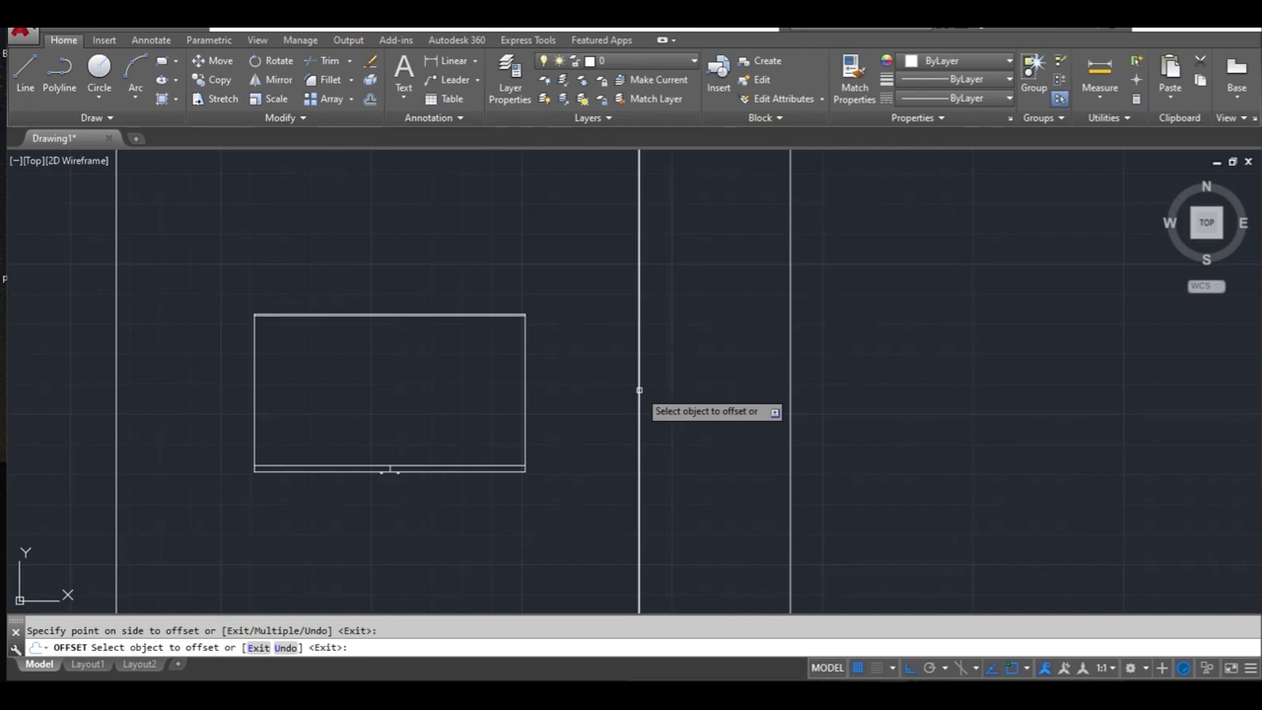
scroll(642, 380, down, 4)
scroll(638, 388, down, 2)
key(Escape)
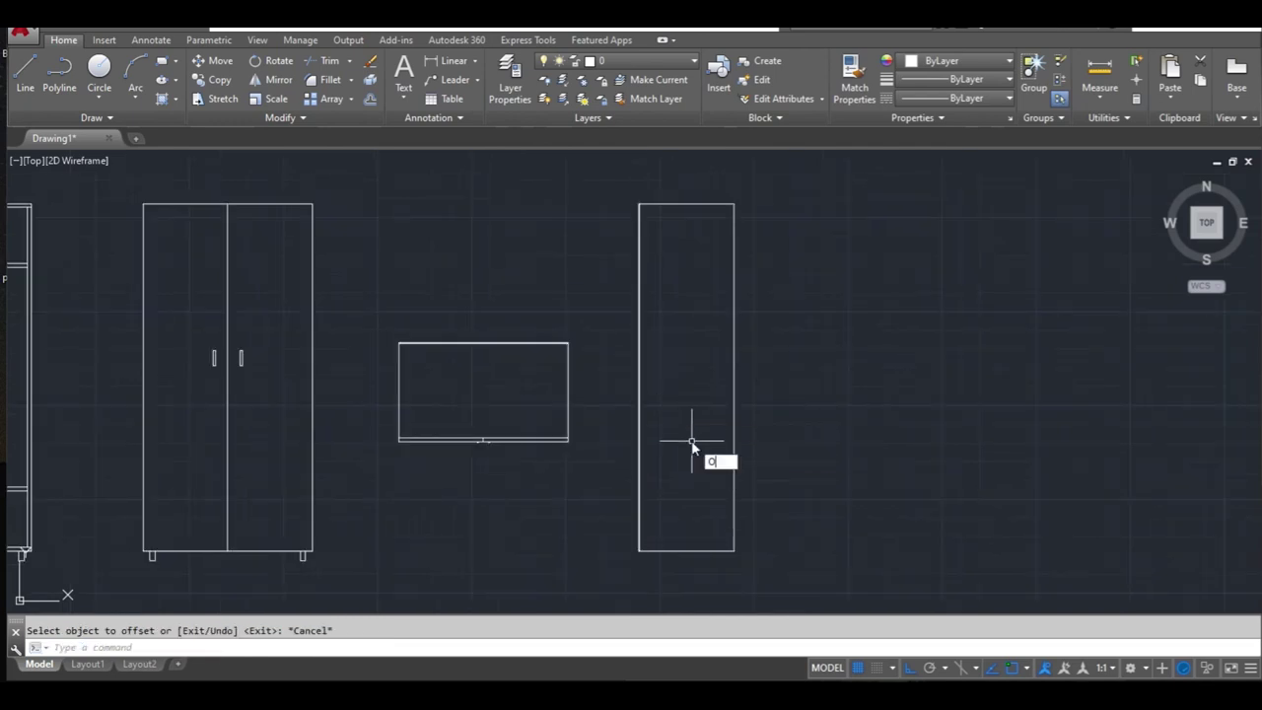
Step: Offset the panel's right edge 2 units outward to give it a double line
key(Return)
click(693, 436)
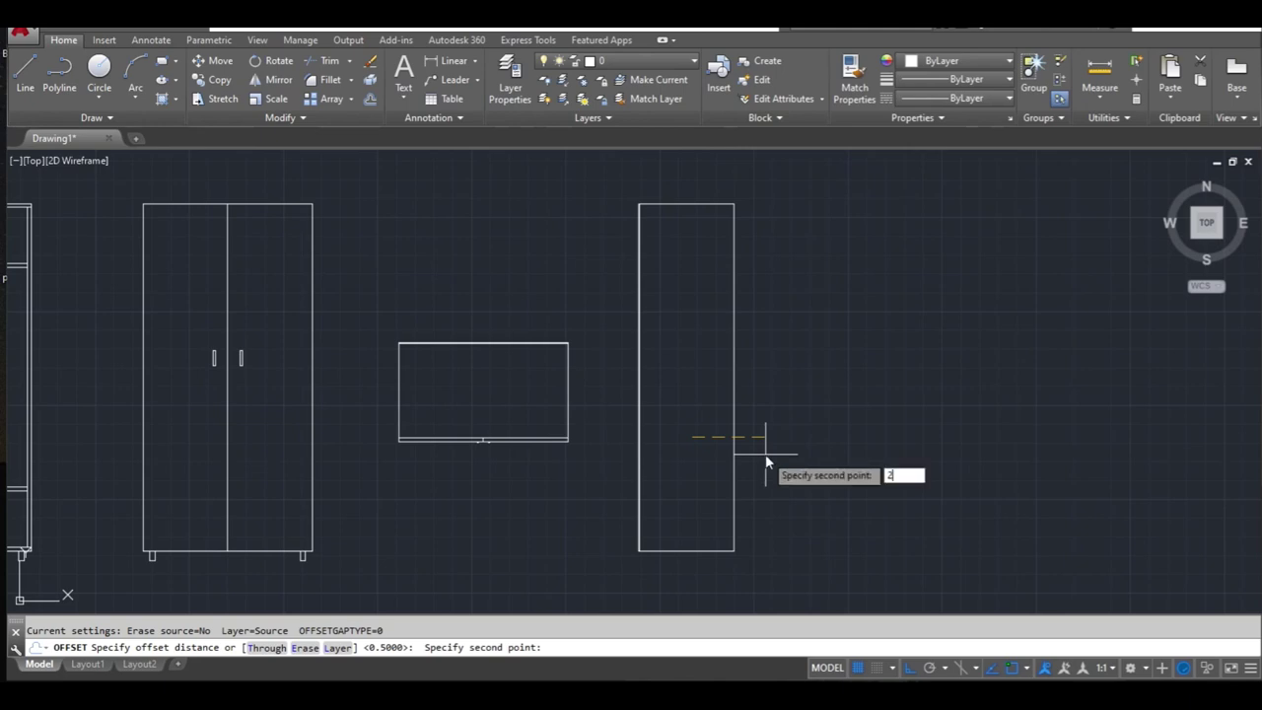
key(Return)
click(734, 459)
click(772, 456)
key(Escape)
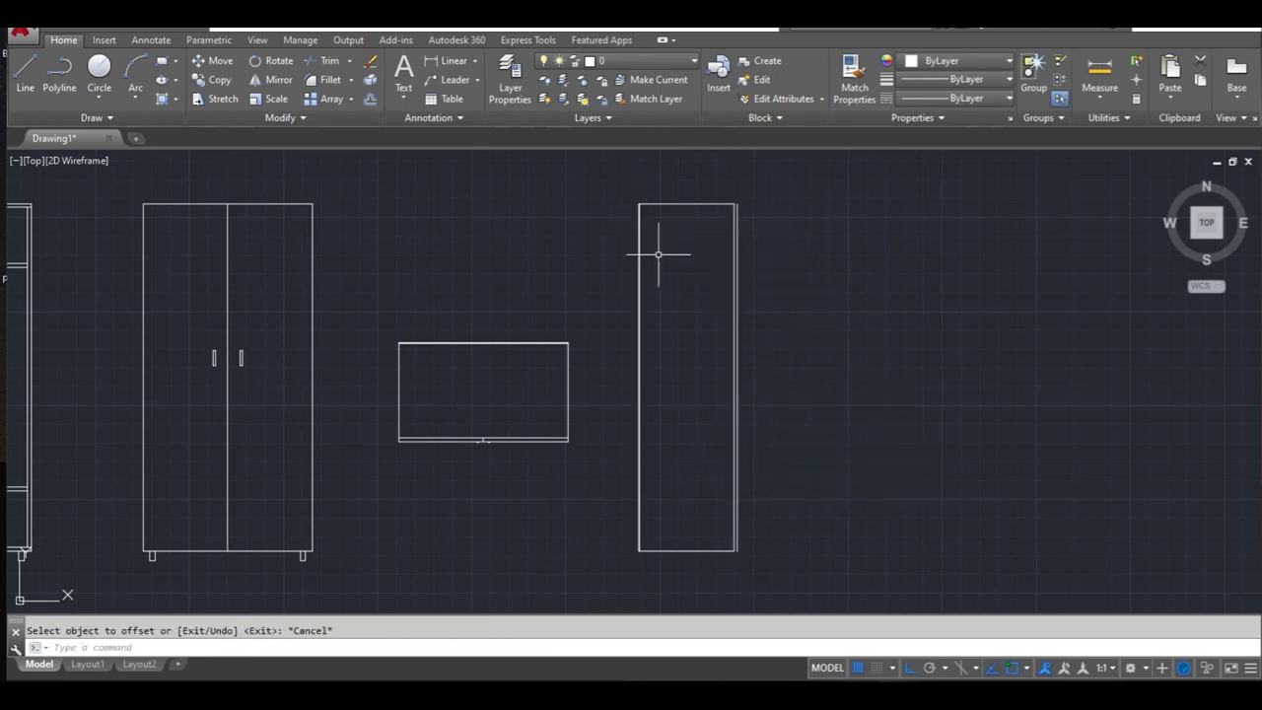
key(l)
key(Return)
scroll(643, 197, up, 5)
scroll(645, 198, up, 3)
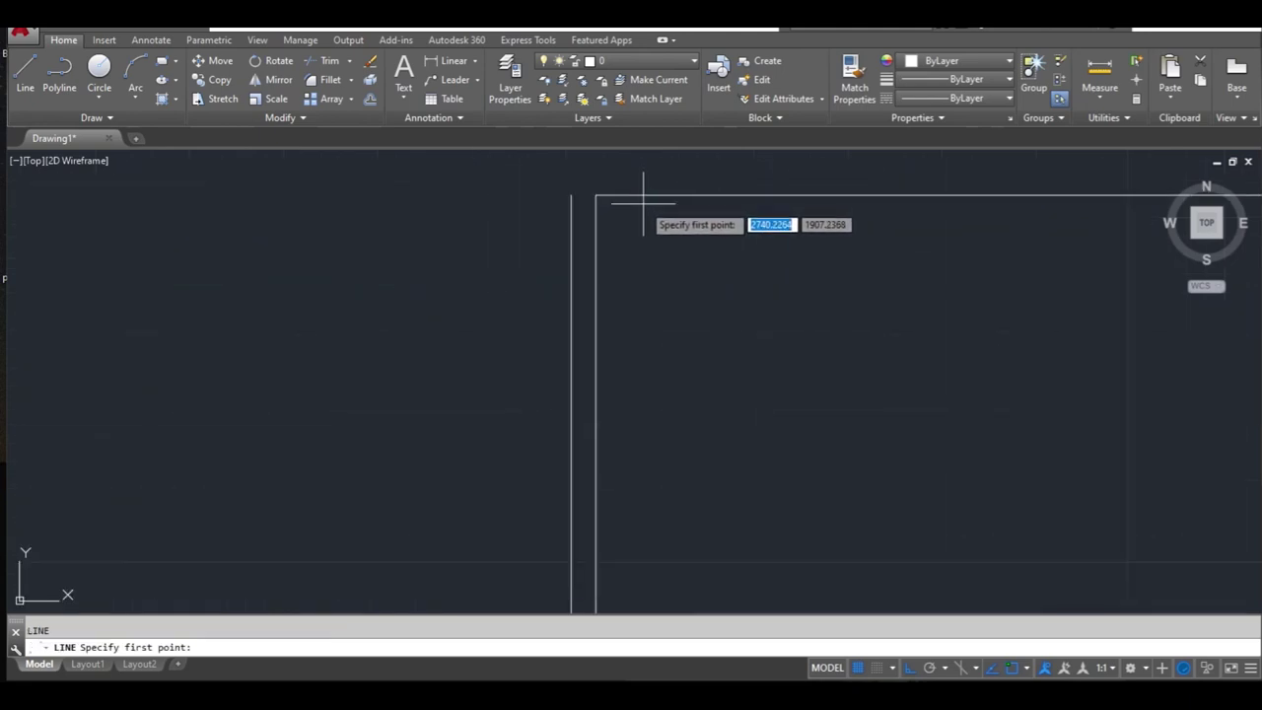
Step: Try starting lines at the side panel's top and bottom corners, cancelling the misplaced attempts
click(595, 195)
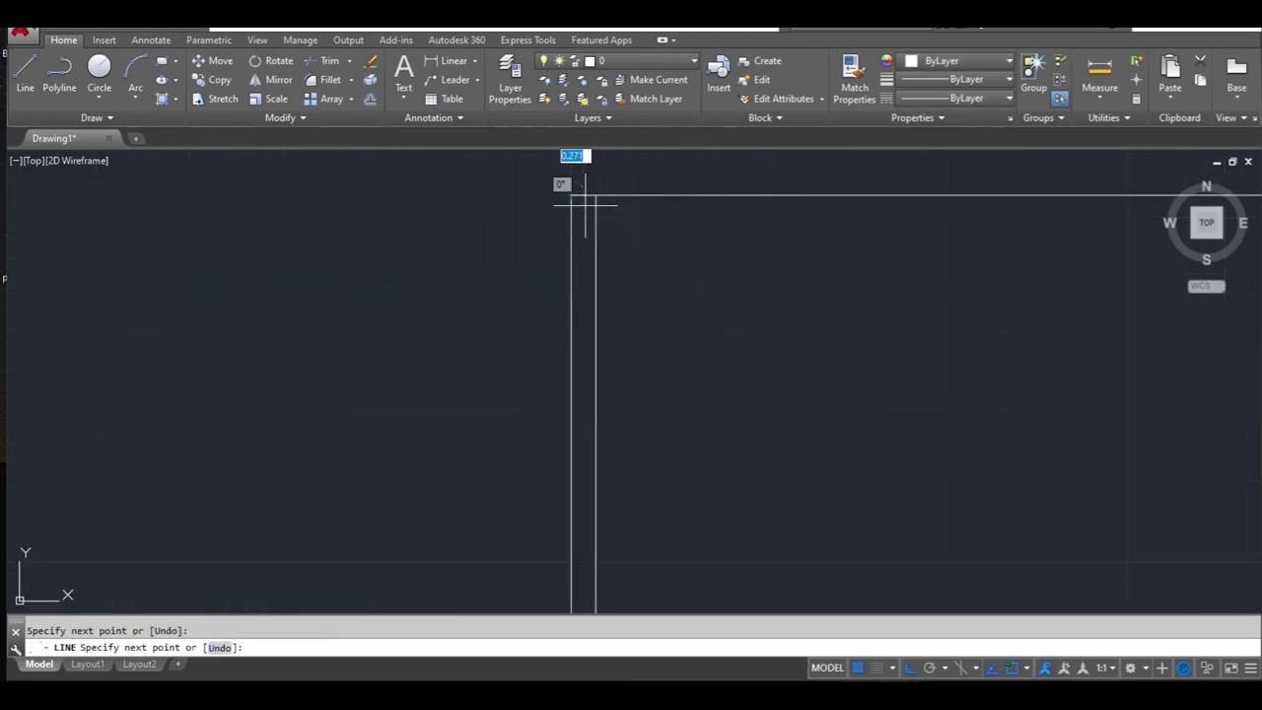
scroll(634, 234, down, 2)
key(Escape)
key(Return)
middle_drag(953, 292, 180, 287)
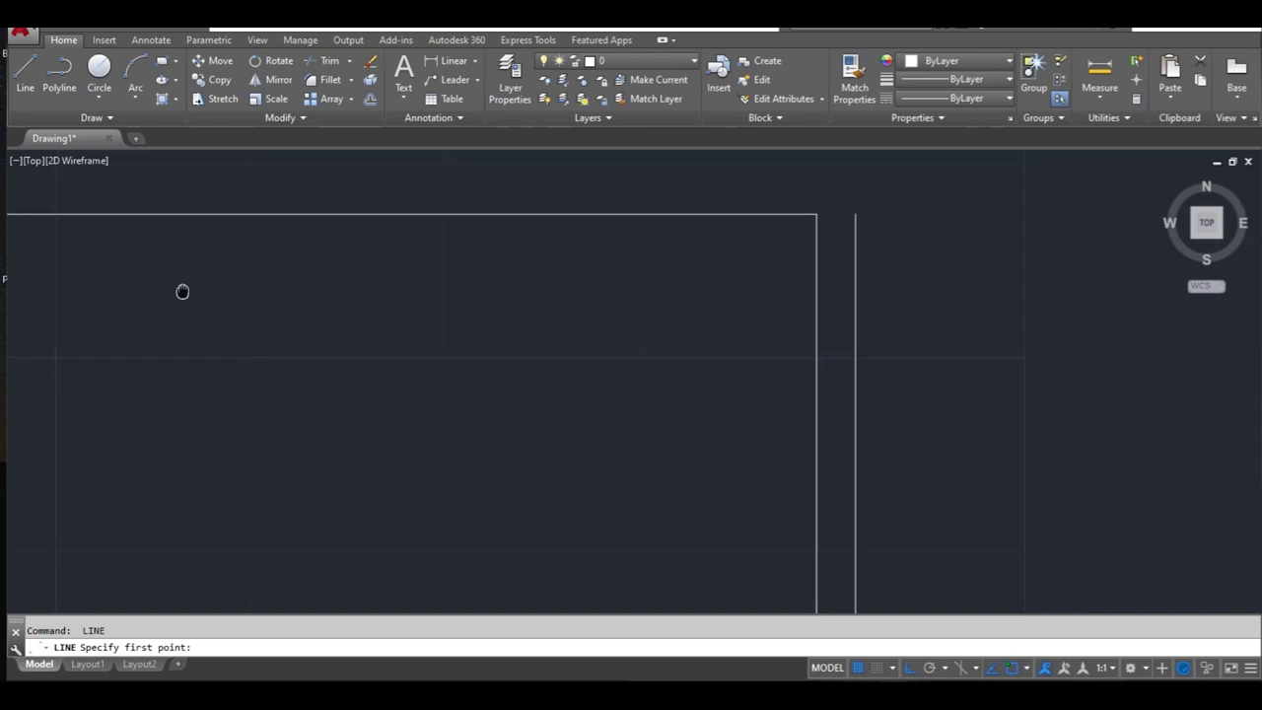
click(817, 214)
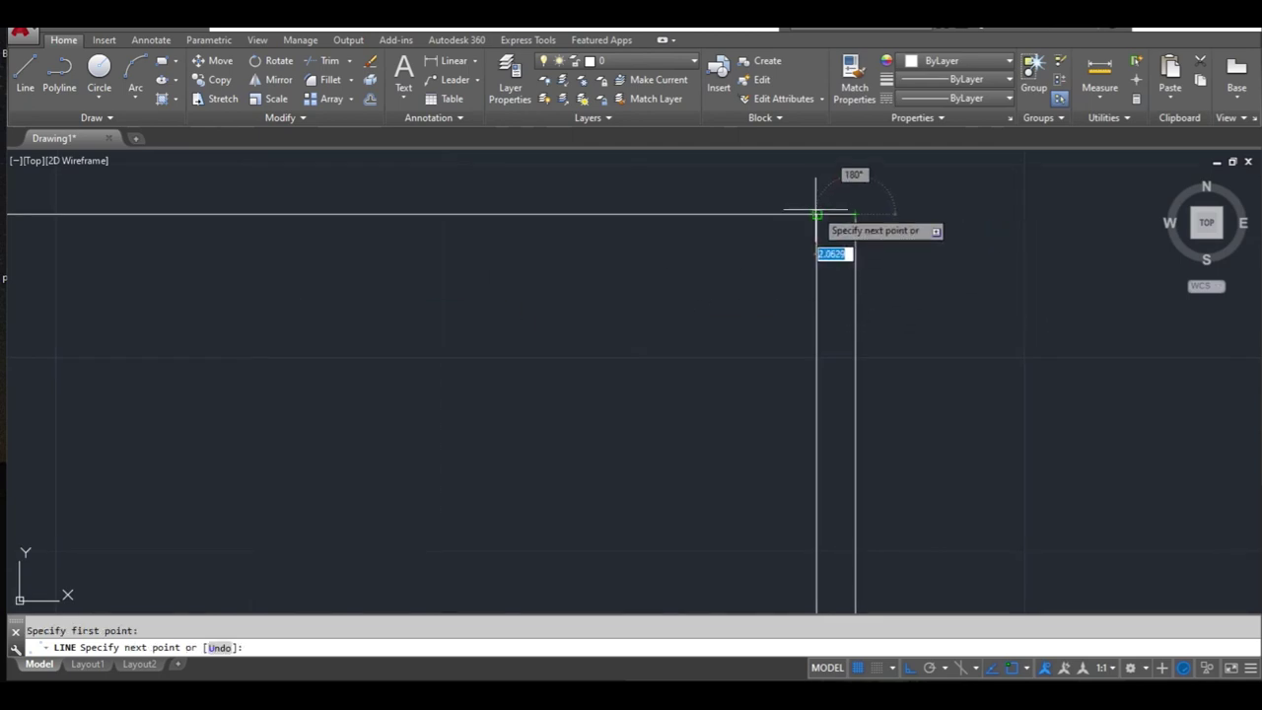
key(Escape)
scroll(836, 259, down, 2)
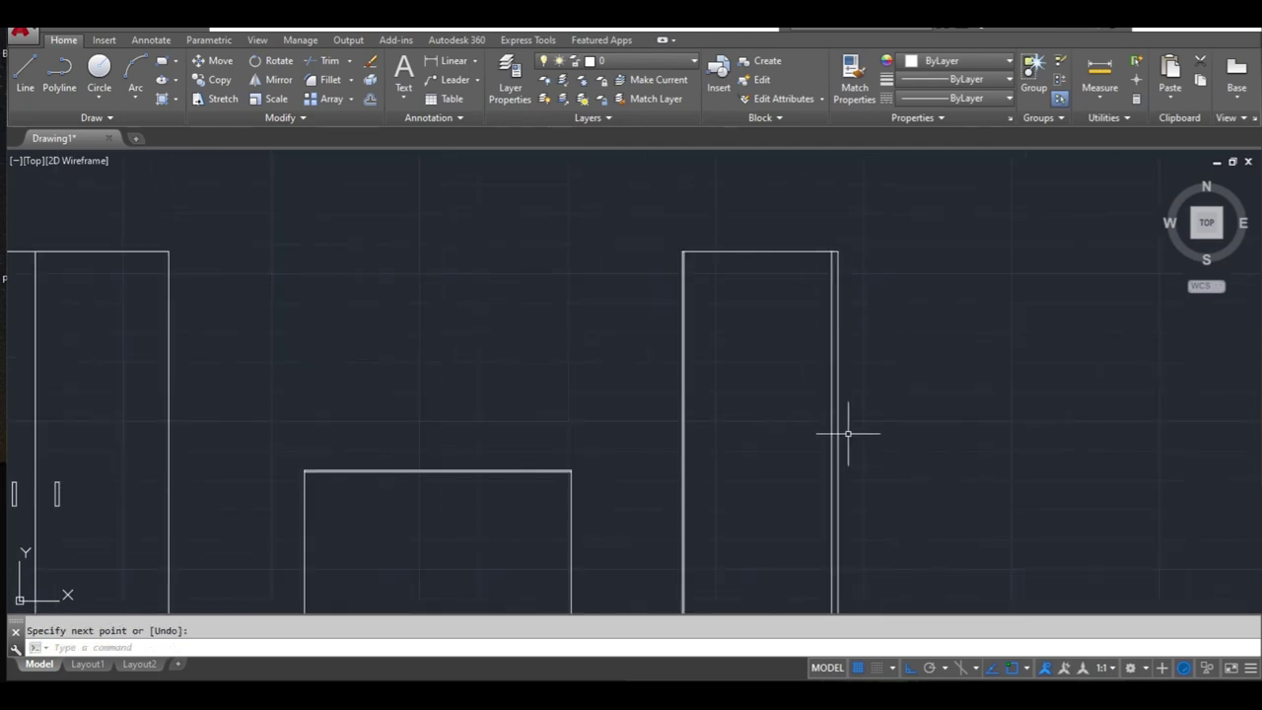
middle_drag(848, 432, 755, 130)
scroll(745, 493, up, 3)
key(Return)
click(736, 435)
key(Escape)
key(Return)
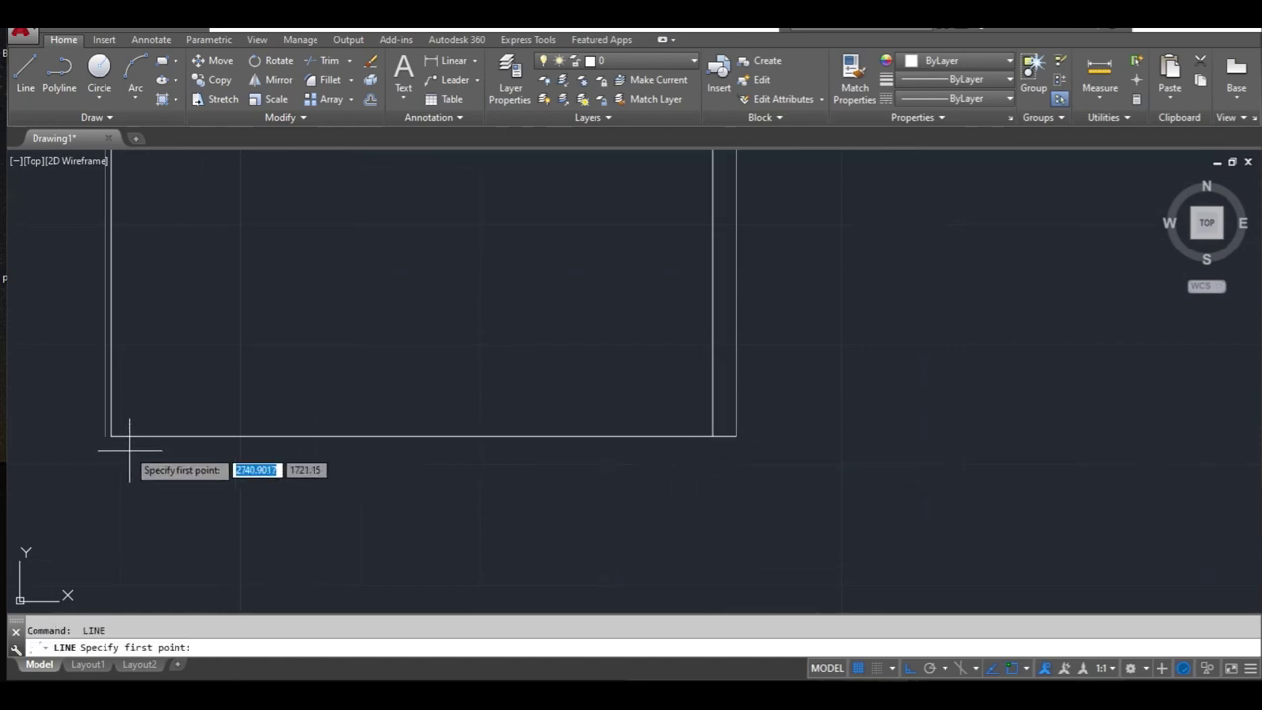
Step: Draw the short leg line at the cabinet's bottom corner and window-select the finished leg
click(105, 435)
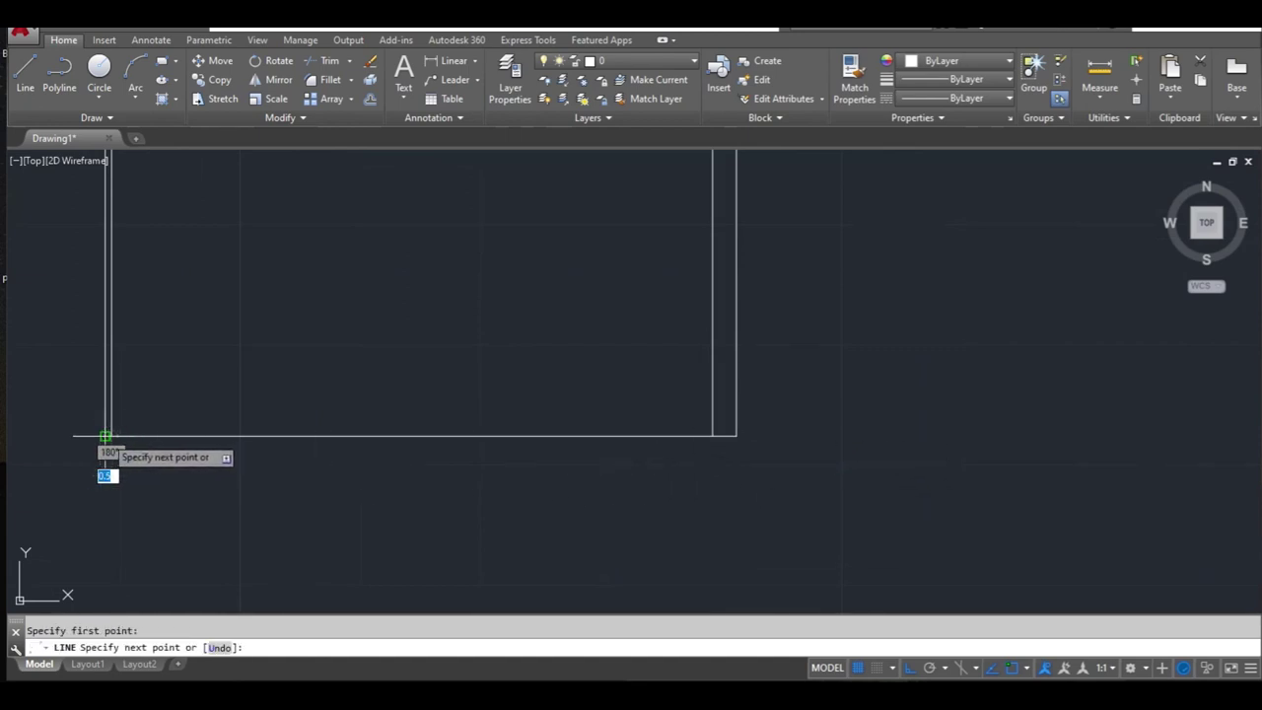
click(150, 479)
key(Escape)
scroll(182, 488, down, 2)
scroll(198, 481, down, 6)
middle_drag(230, 506, 598, 456)
scroll(279, 470, up, 1)
scroll(254, 450, up, 2)
scroll(247, 453, up, 2)
click(250, 413)
click(169, 437)
Step: Copy the selected leg to sit under the next cabinet's bottom corner
click(214, 83)
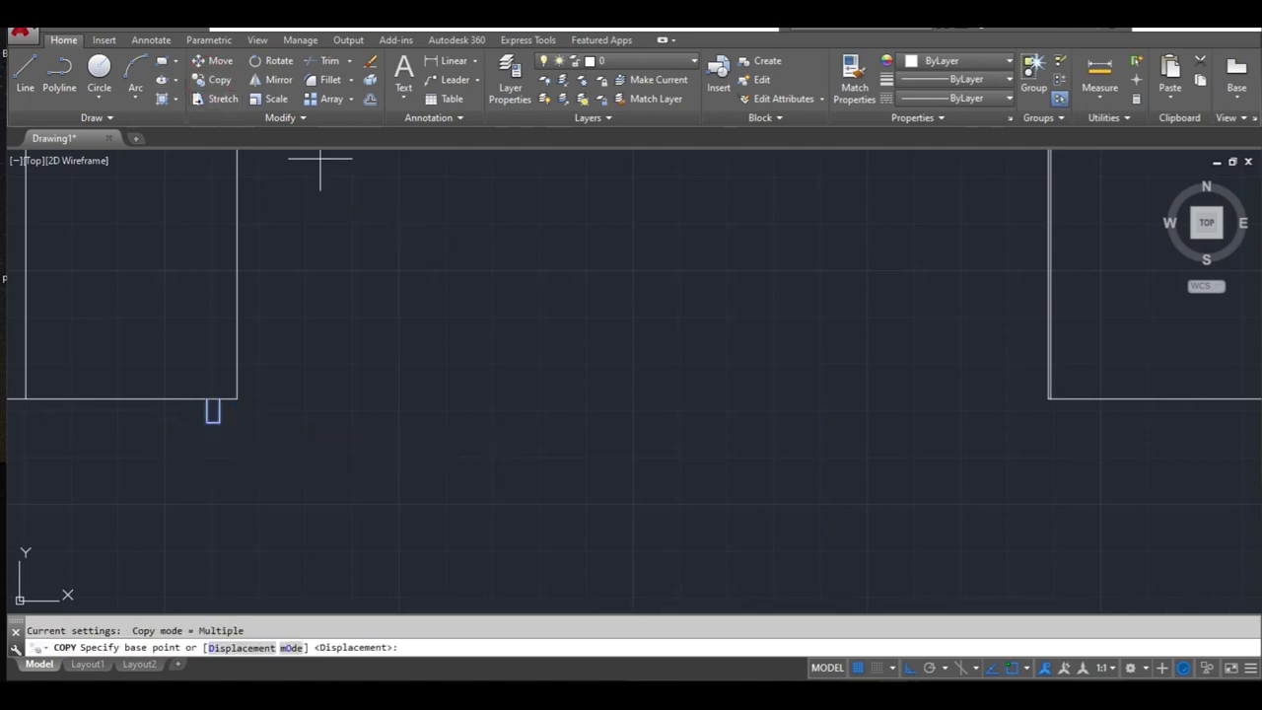
click(141, 399)
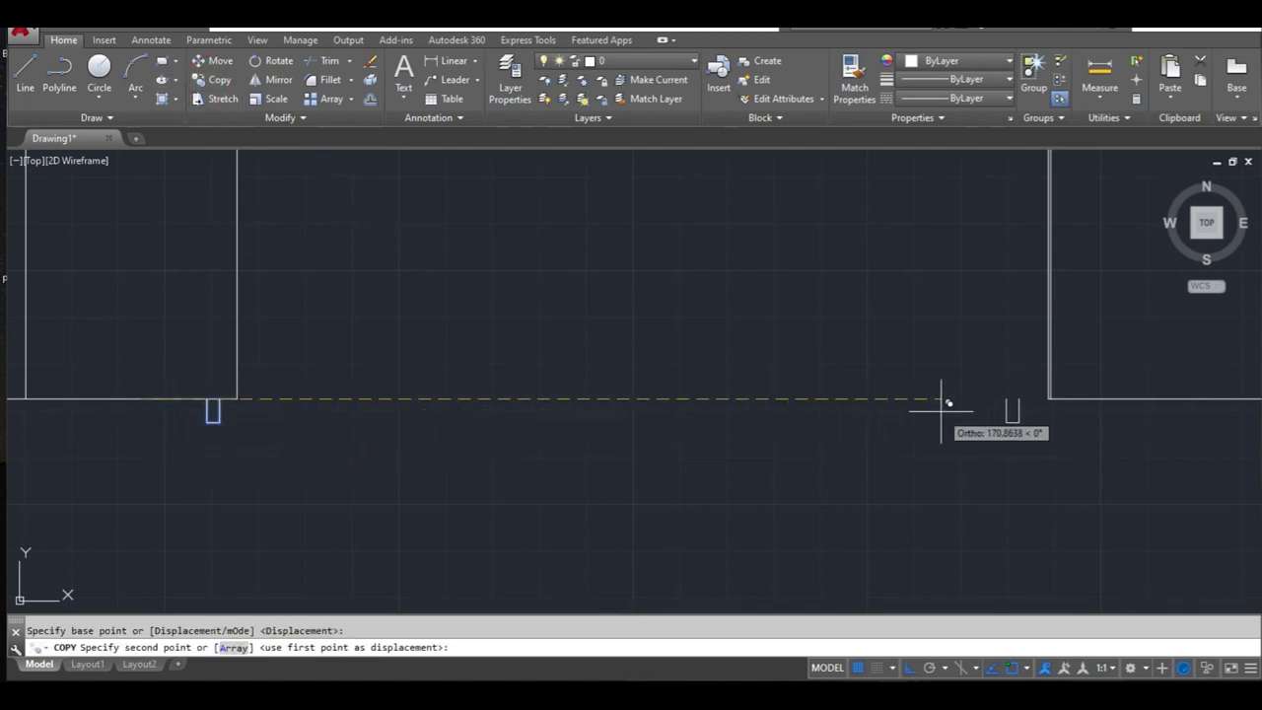
middle_drag(854, 428, 400, 456)
scroll(574, 444, up, 2)
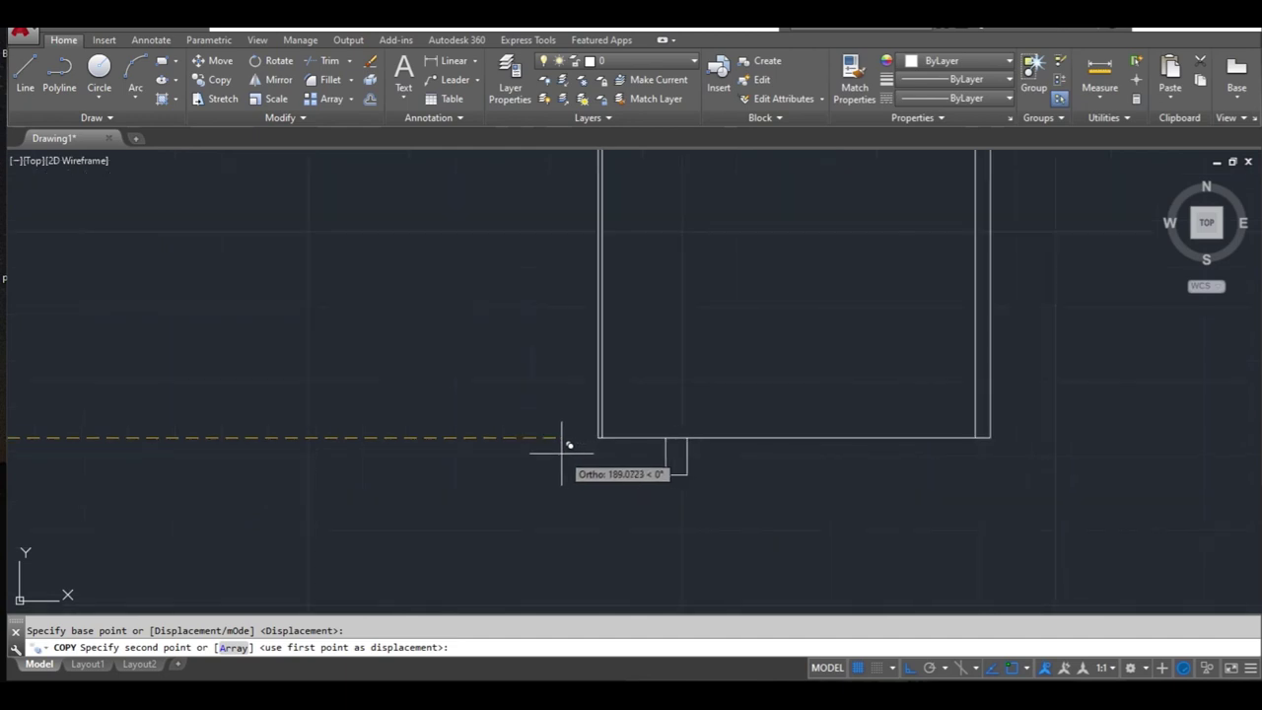
click(536, 449)
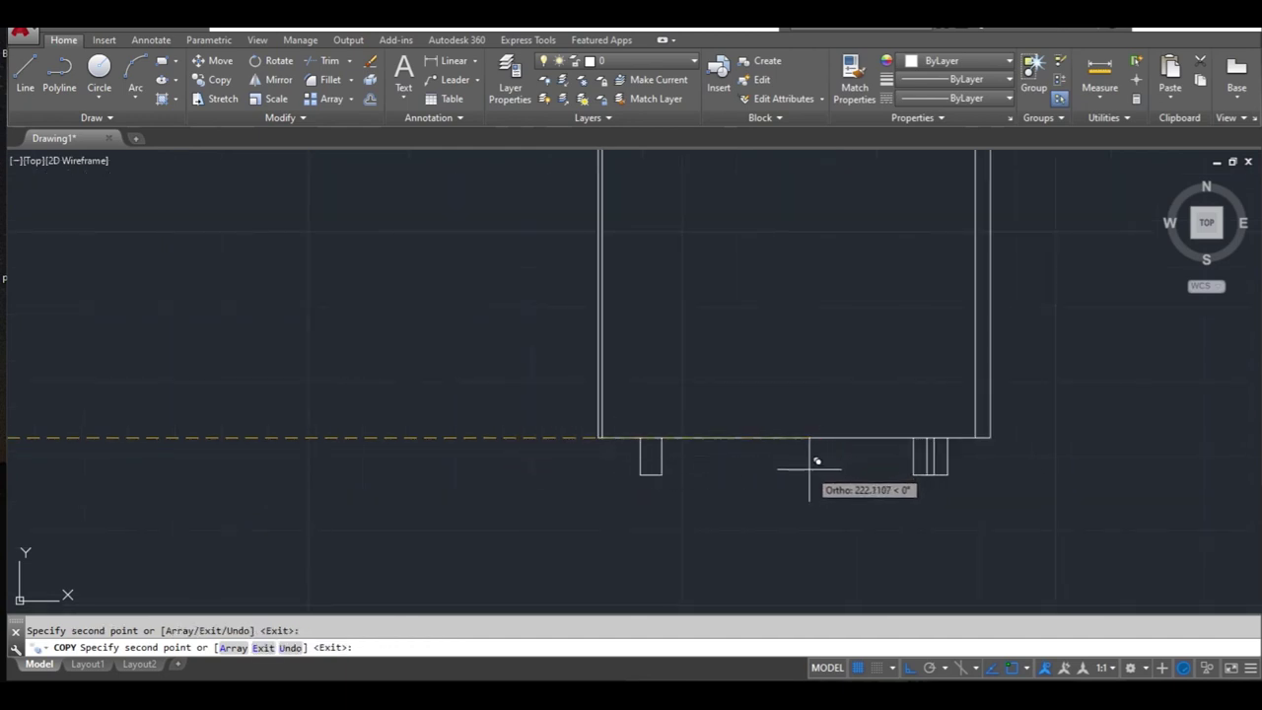
key(Return)
scroll(811, 464, down, 3)
scroll(809, 473, down, 2)
scroll(806, 478, down, 2)
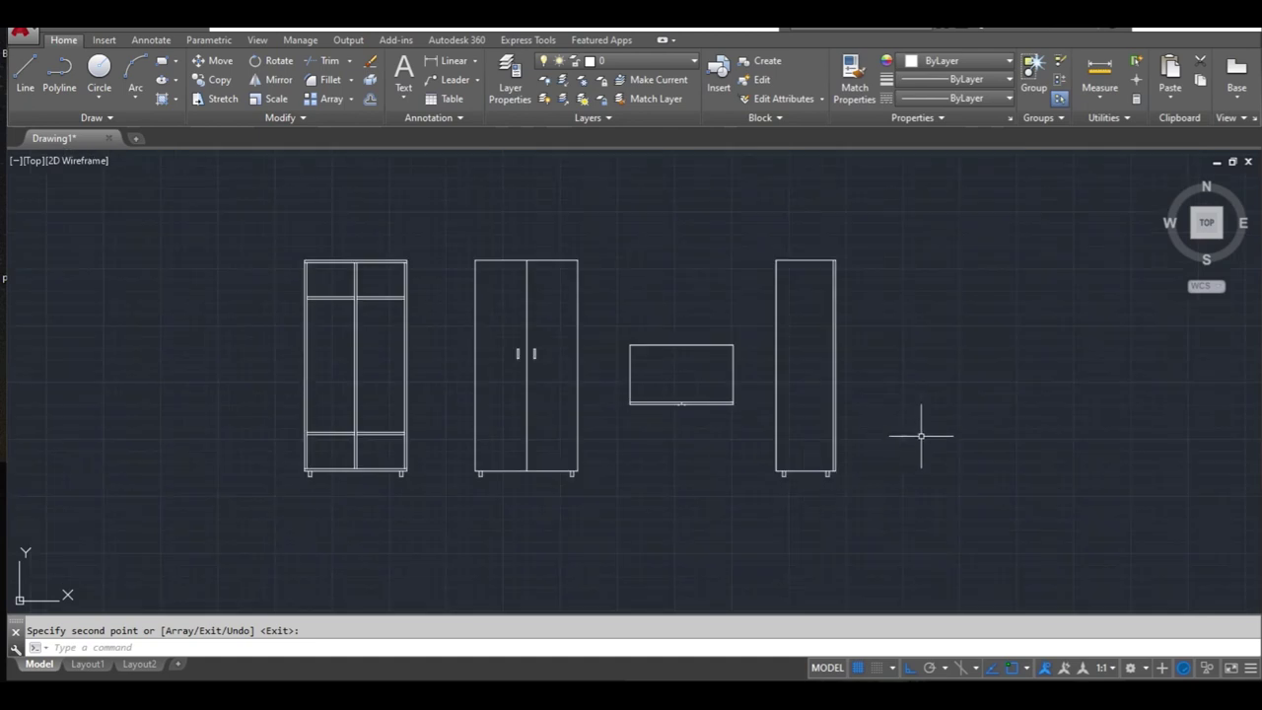
middle_drag(921, 435, 766, 479)
scroll(710, 395, up, 4)
scroll(703, 400, up, 2)
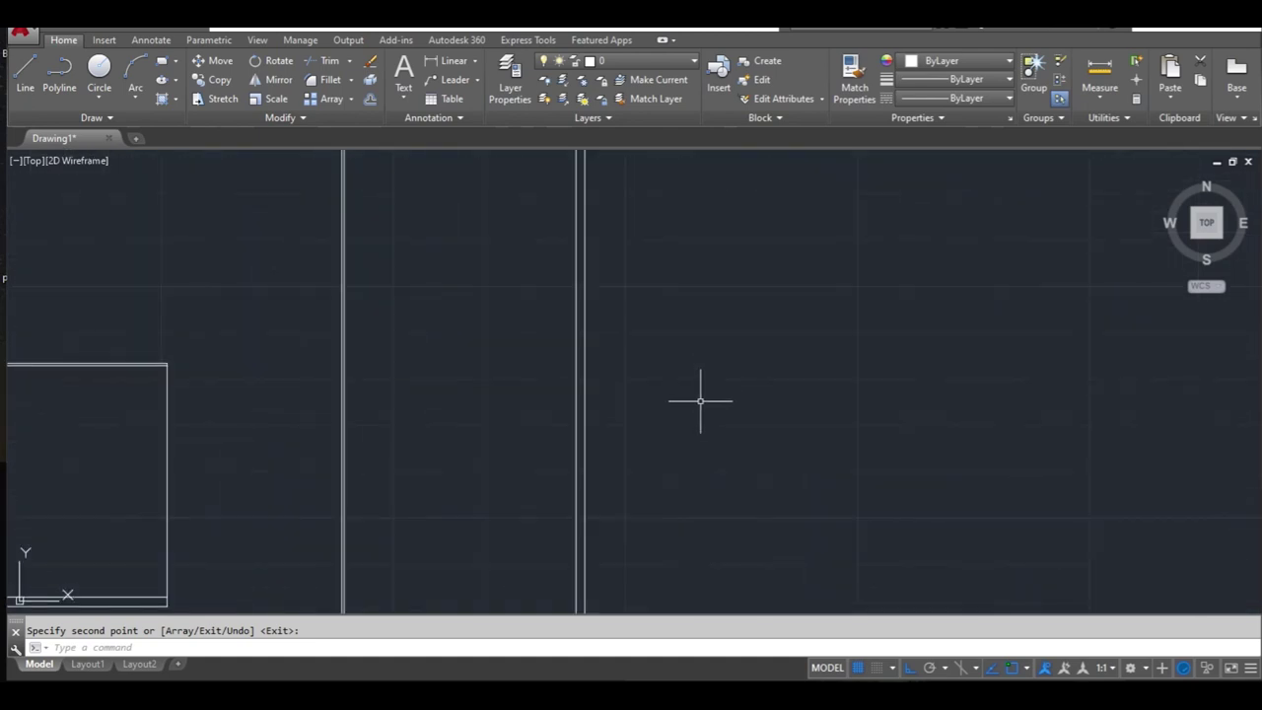
scroll(477, 412, down, 3)
scroll(351, 415, up, 4)
Step: Copy the double-door wardrobe's right door handle onto the tall wardrobe
key(Escape)
click(345, 382)
click(362, 418)
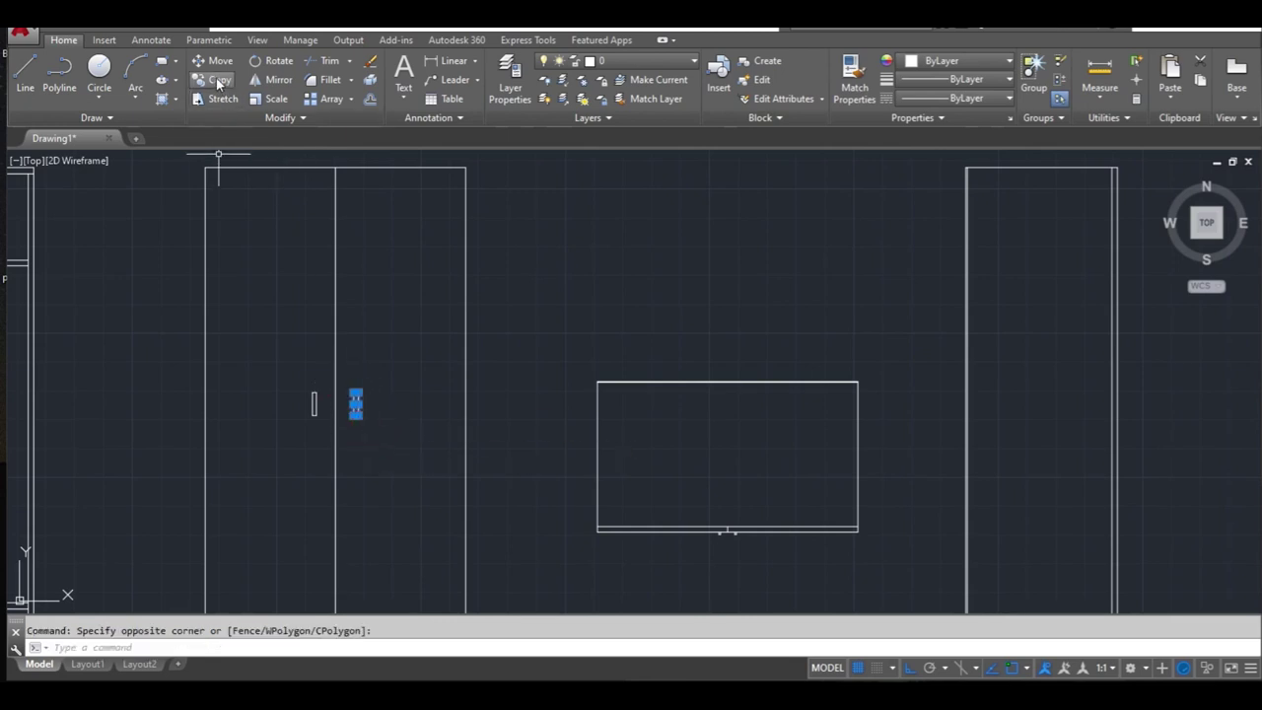
click(218, 82)
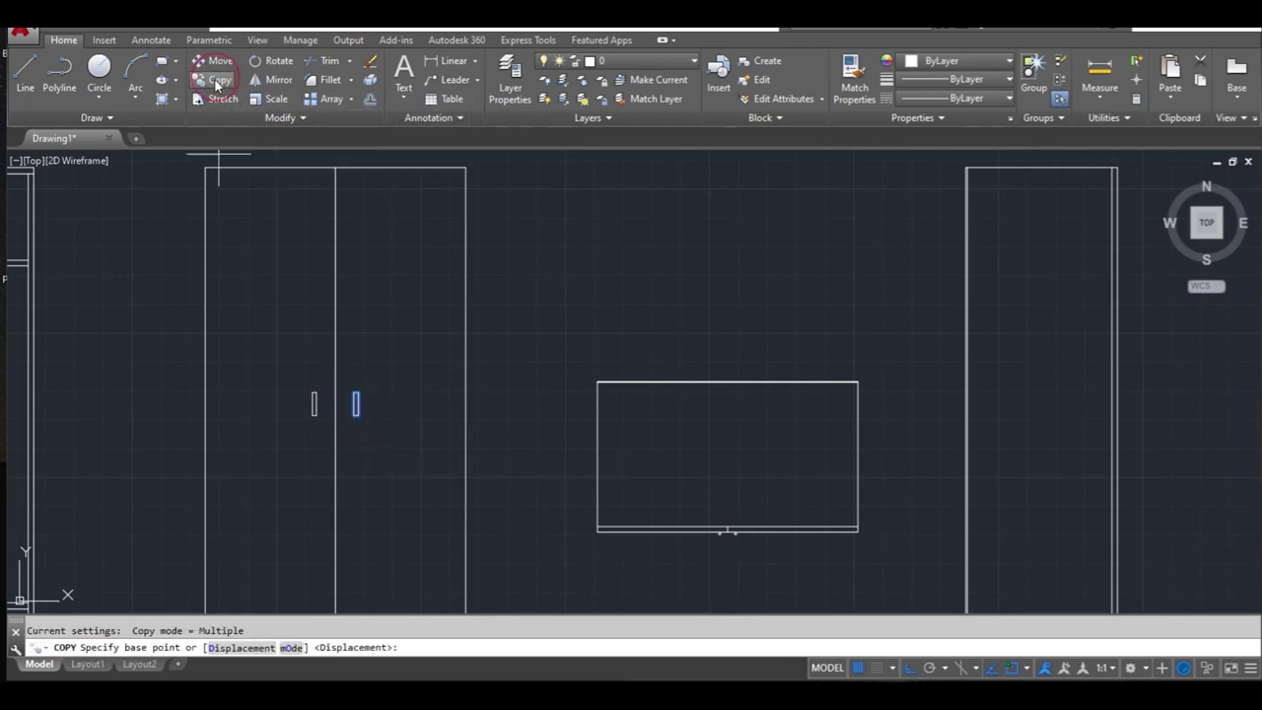
click(205, 411)
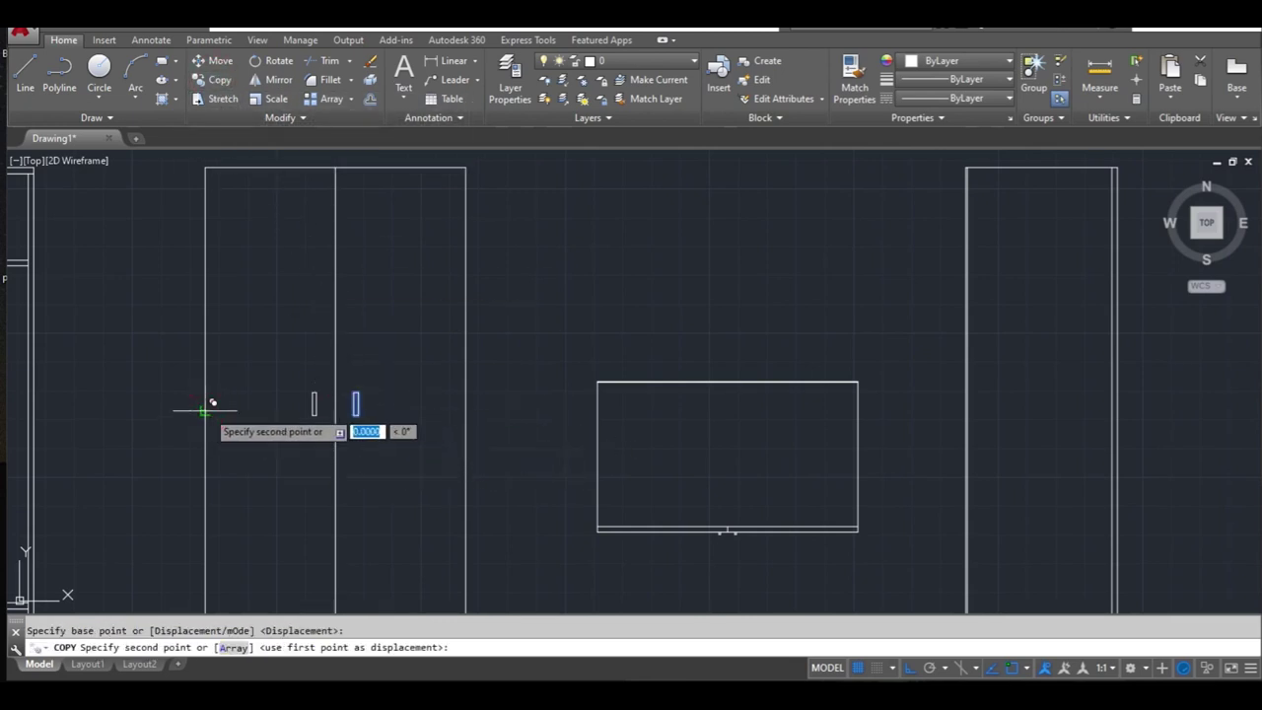
click(977, 435)
key(Escape)
Step: Move the copied handle from its midpoint so it sits against the door edge
middle_drag(1043, 451, 851, 453)
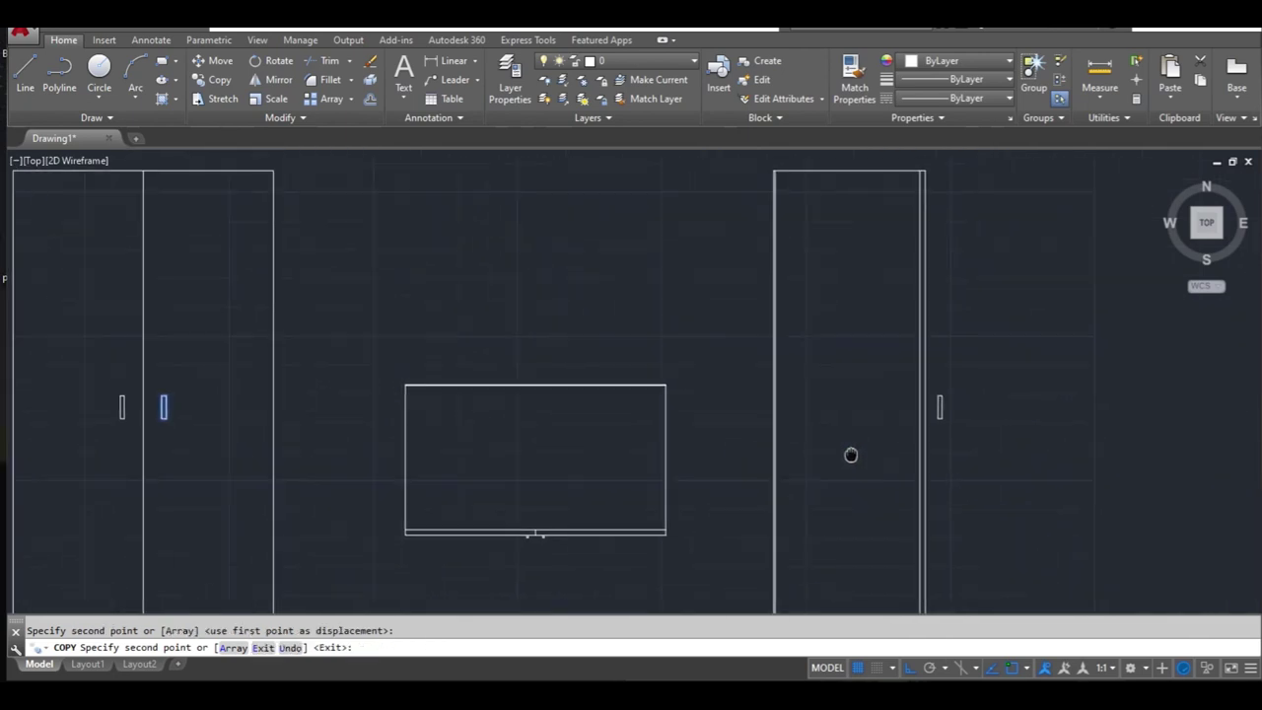
scroll(967, 401, up, 6)
click(884, 365)
click(816, 520)
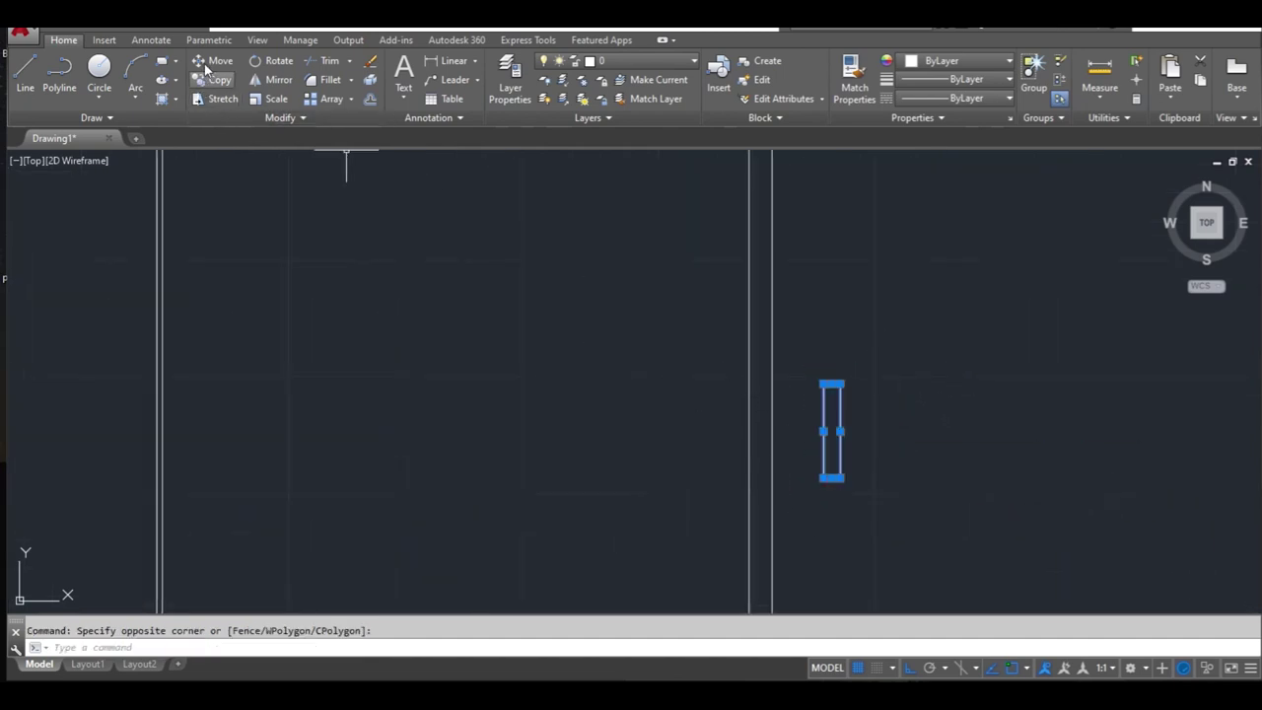
click(211, 61)
click(825, 431)
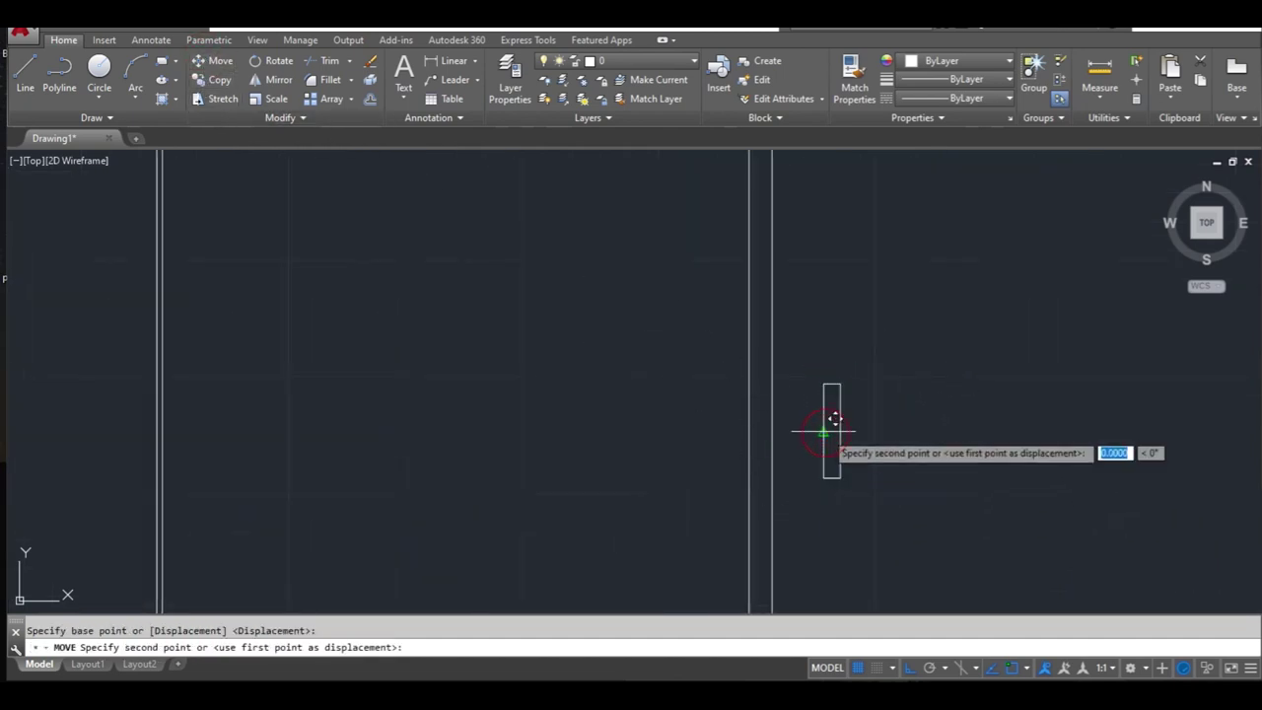
click(778, 430)
scroll(826, 447, down, 3)
scroll(826, 447, down, 2)
middle_drag(889, 496, 827, 406)
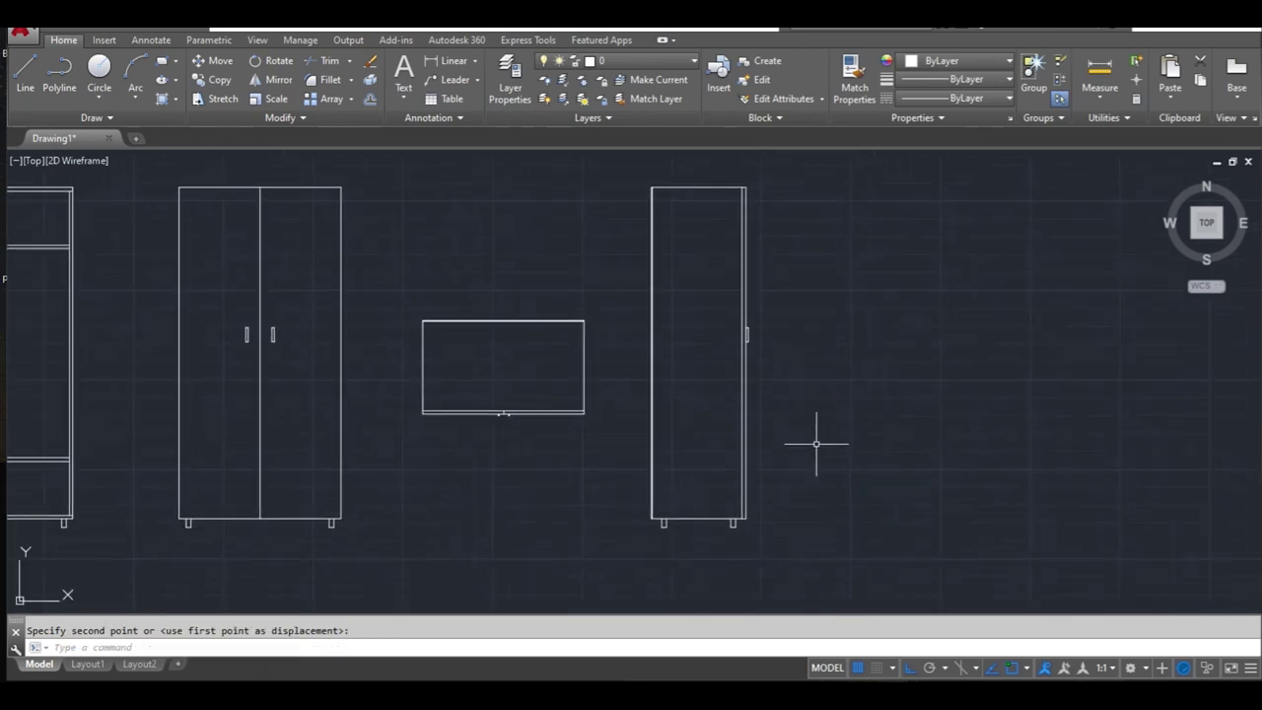
scroll(816, 444, down, 2)
middle_drag(612, 508, 624, 522)
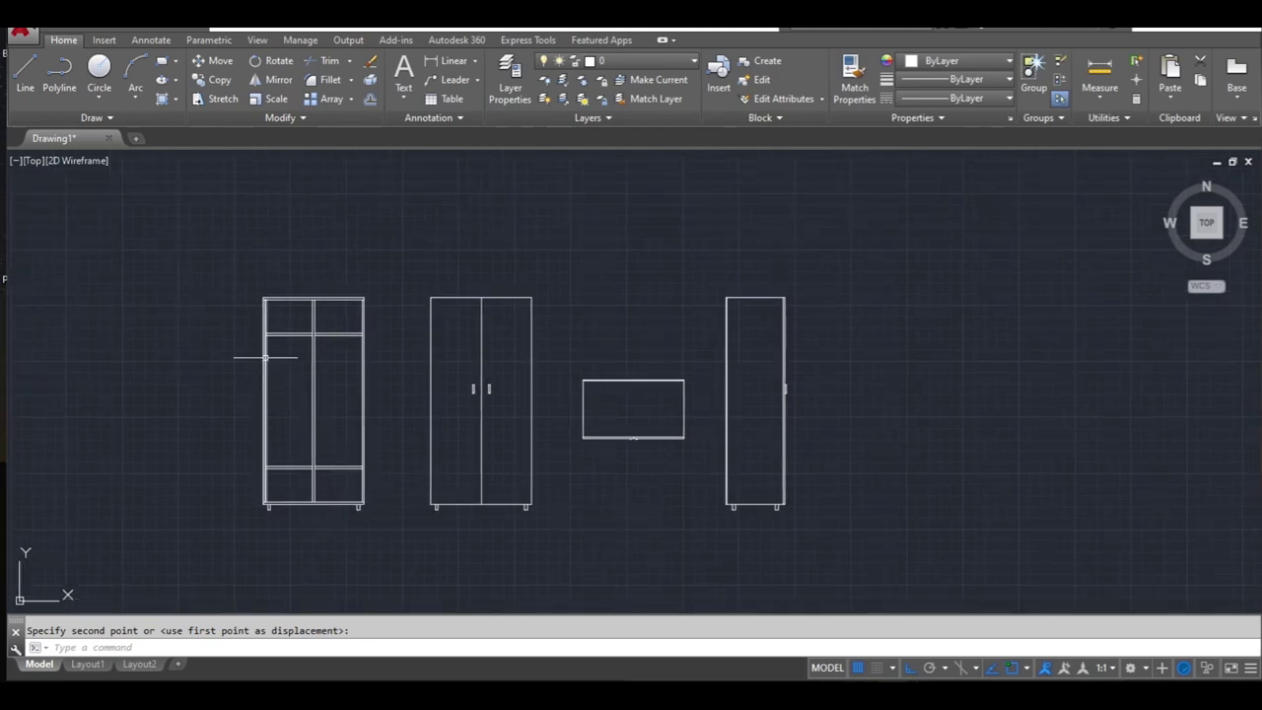
scroll(264, 357, up, 4)
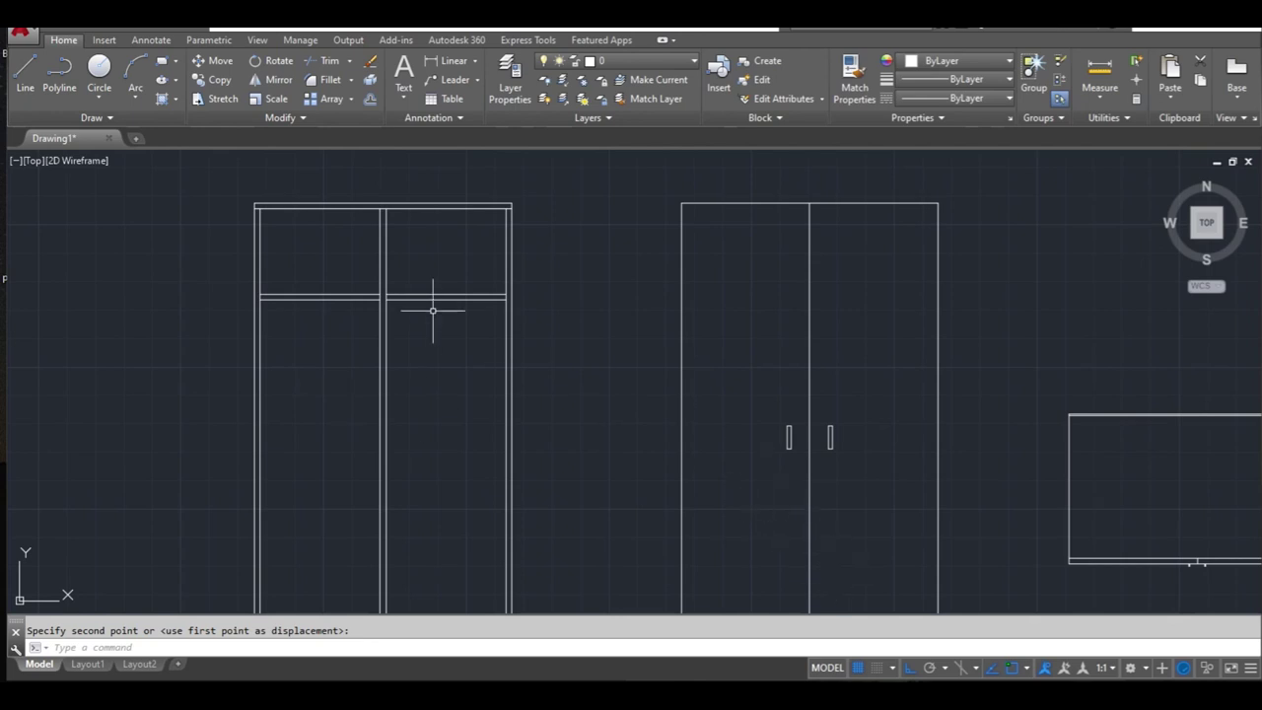
text(L)
Step: Draw a small three-line hinge tab on the left edge of the first wardrobe's door
key(Return)
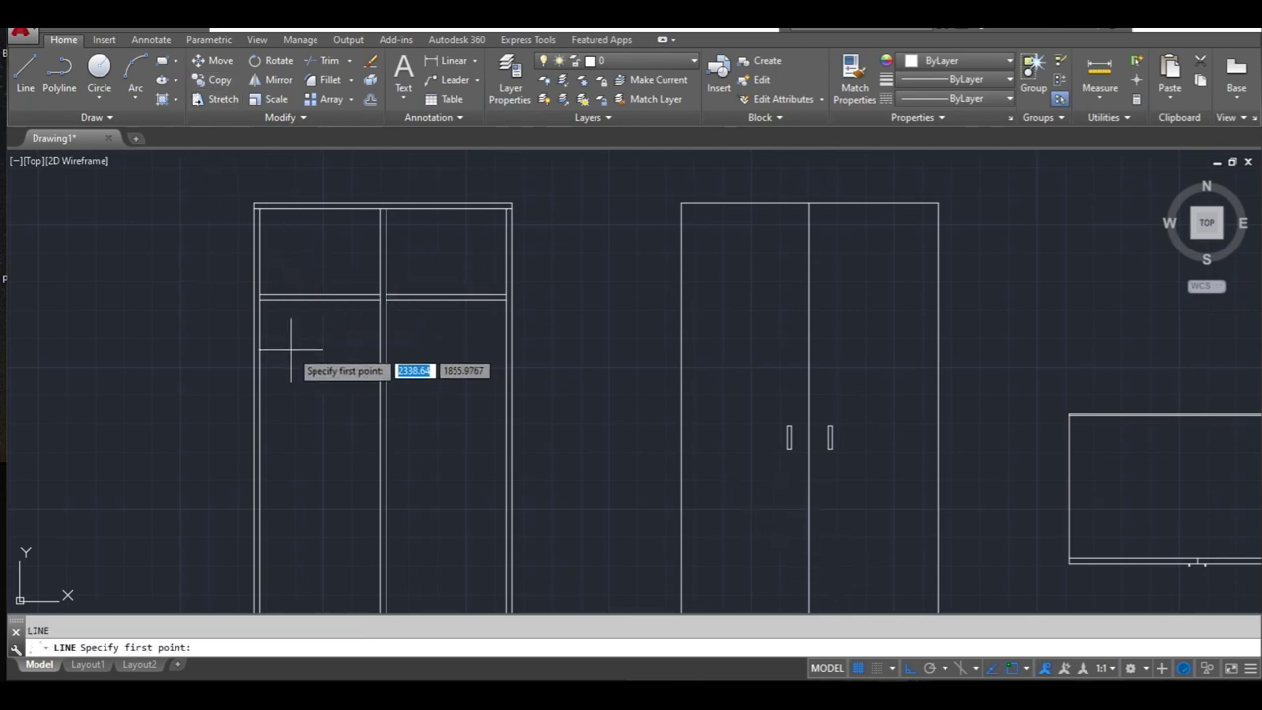
scroll(276, 353, up, 2)
click(250, 282)
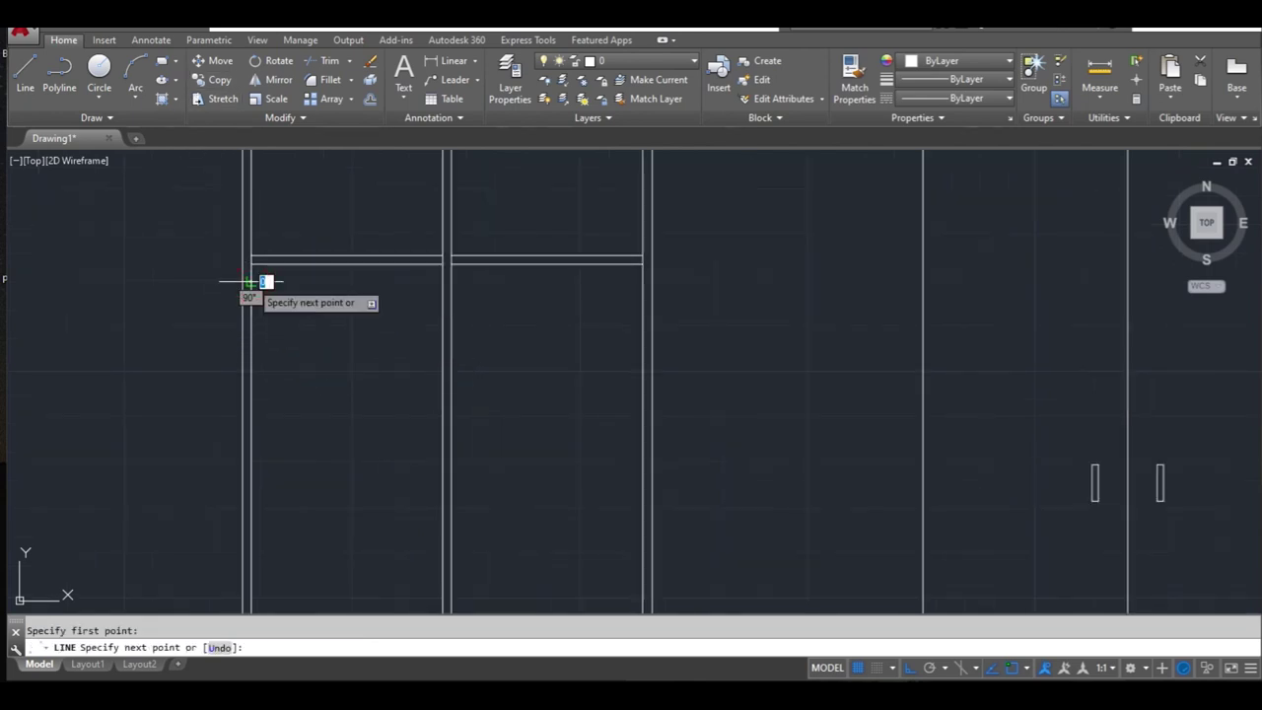
scroll(262, 283, up, 2)
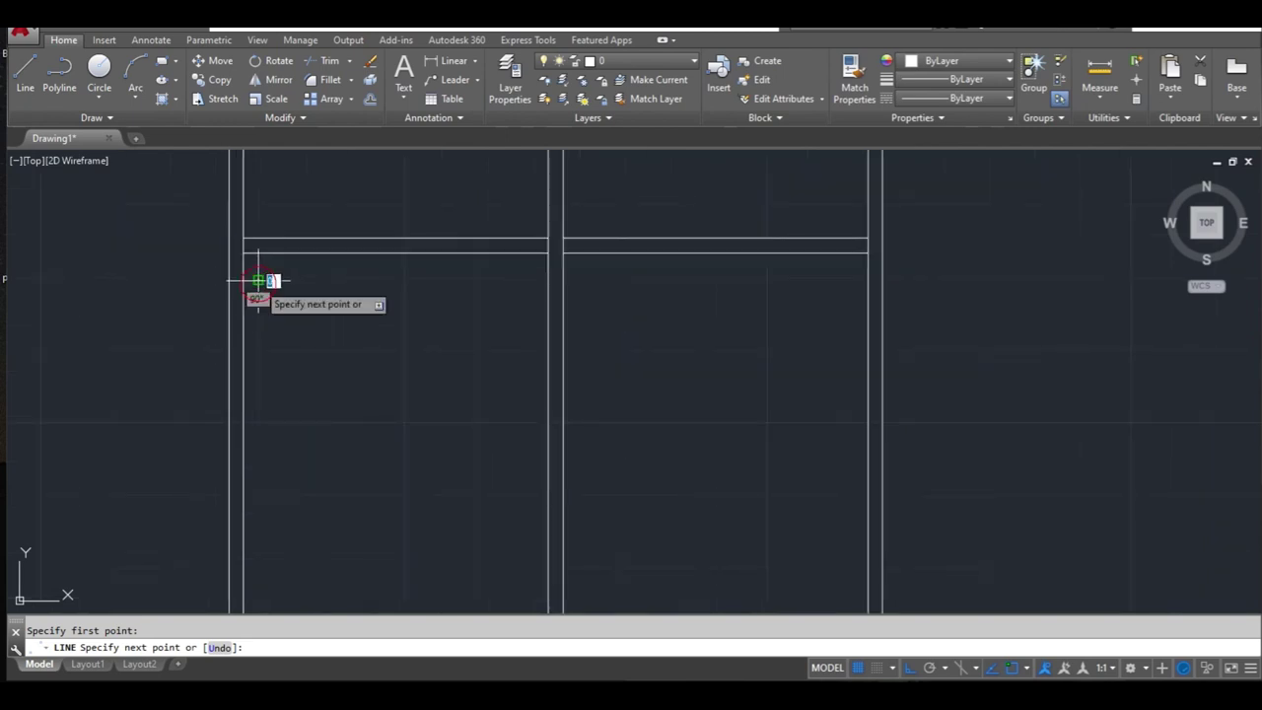
click(258, 281)
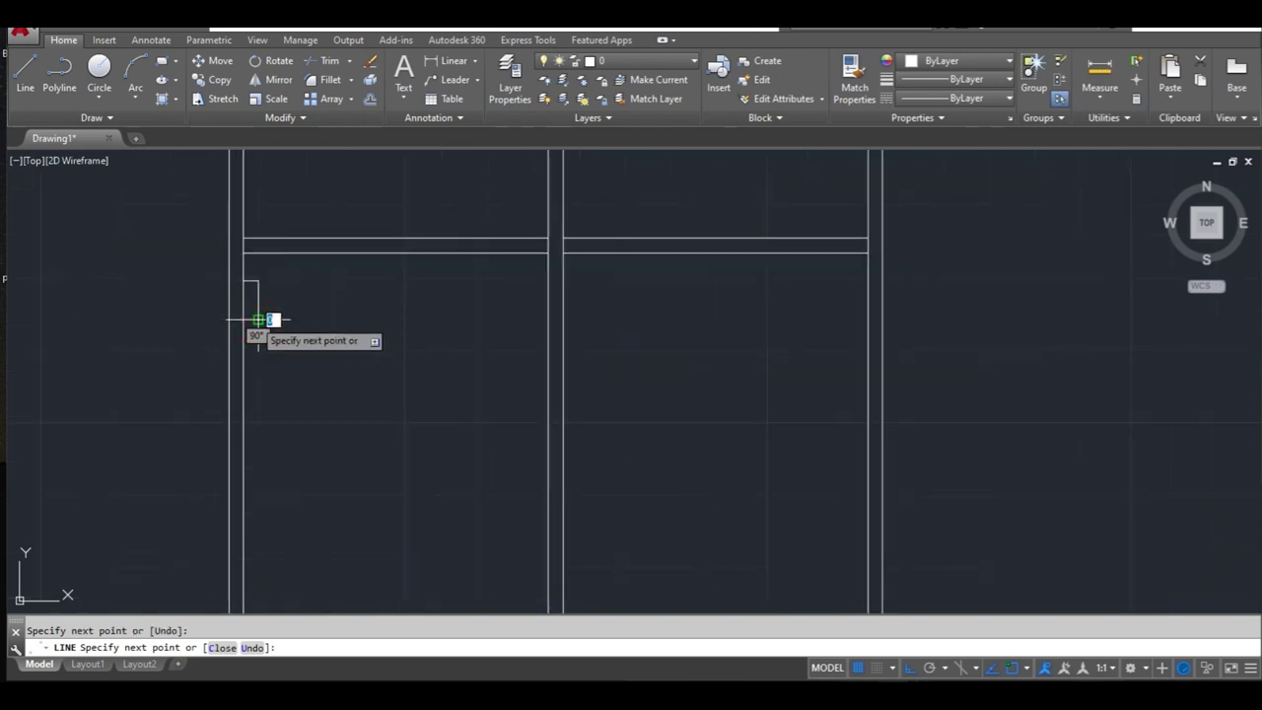
click(243, 319)
key(Return)
Step: Copy the hinge tab straight down to a lower position on the same door edge
click(285, 276)
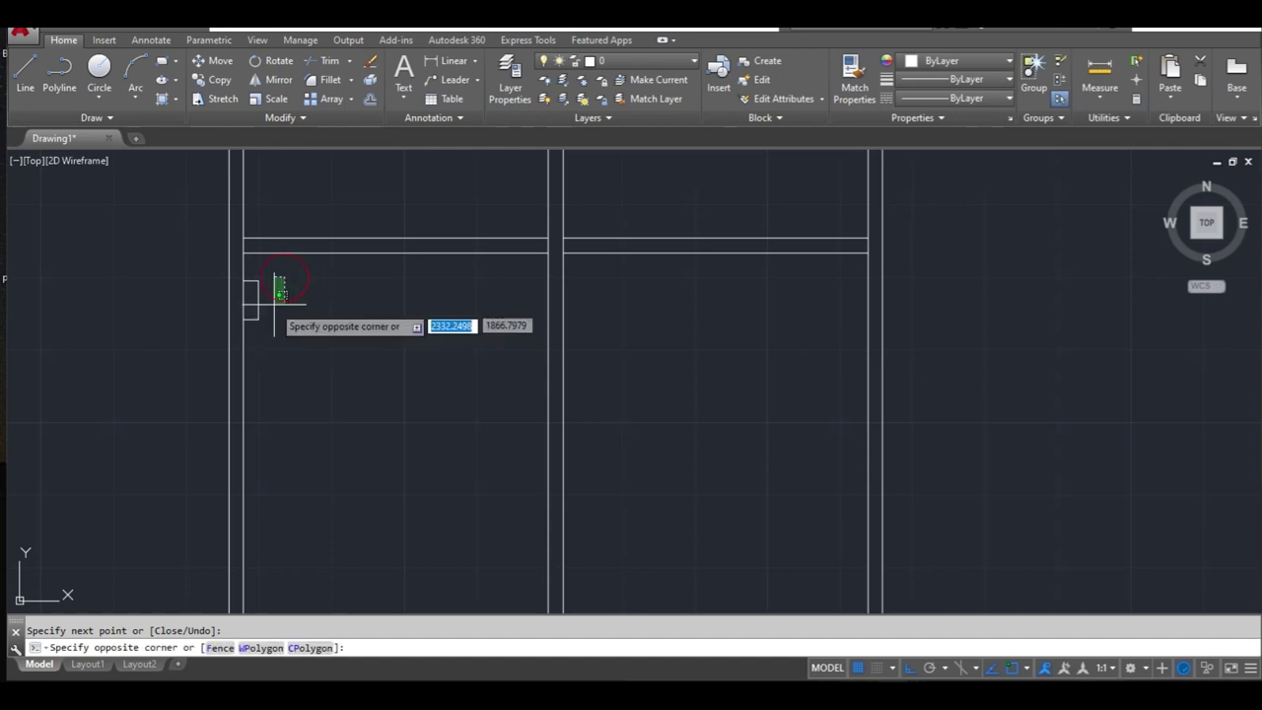
click(251, 333)
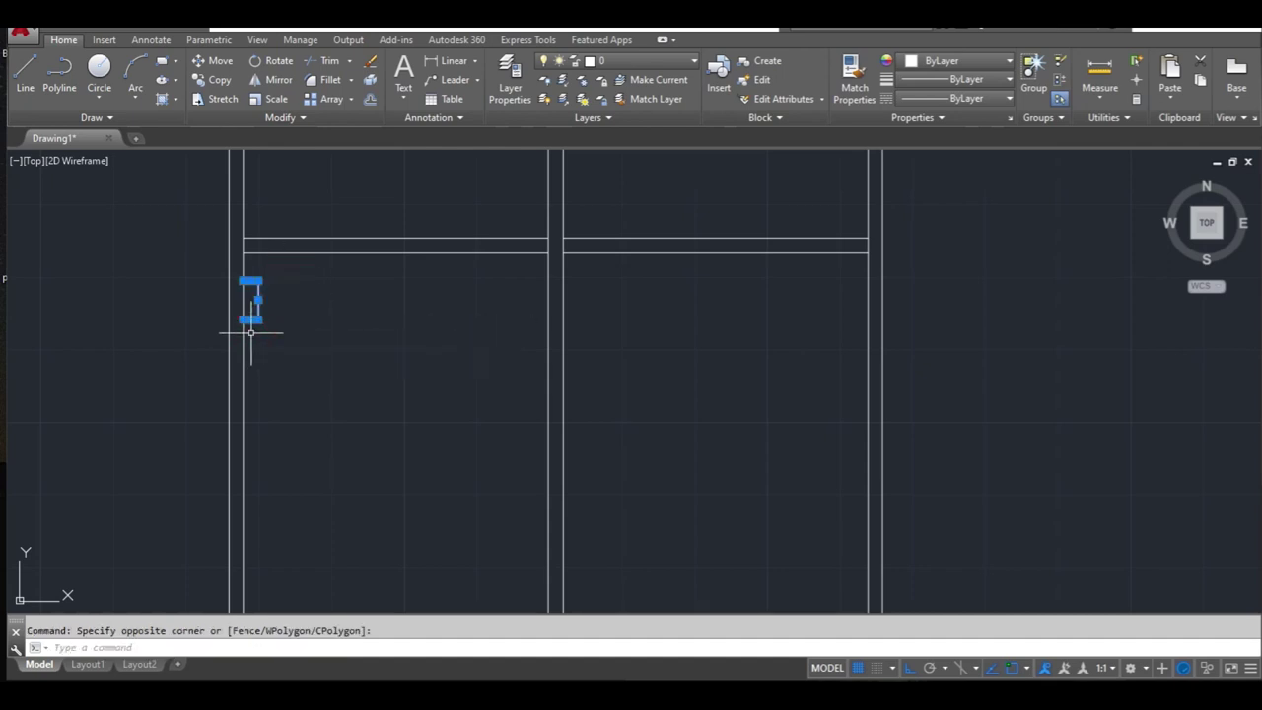
click(219, 79)
click(321, 307)
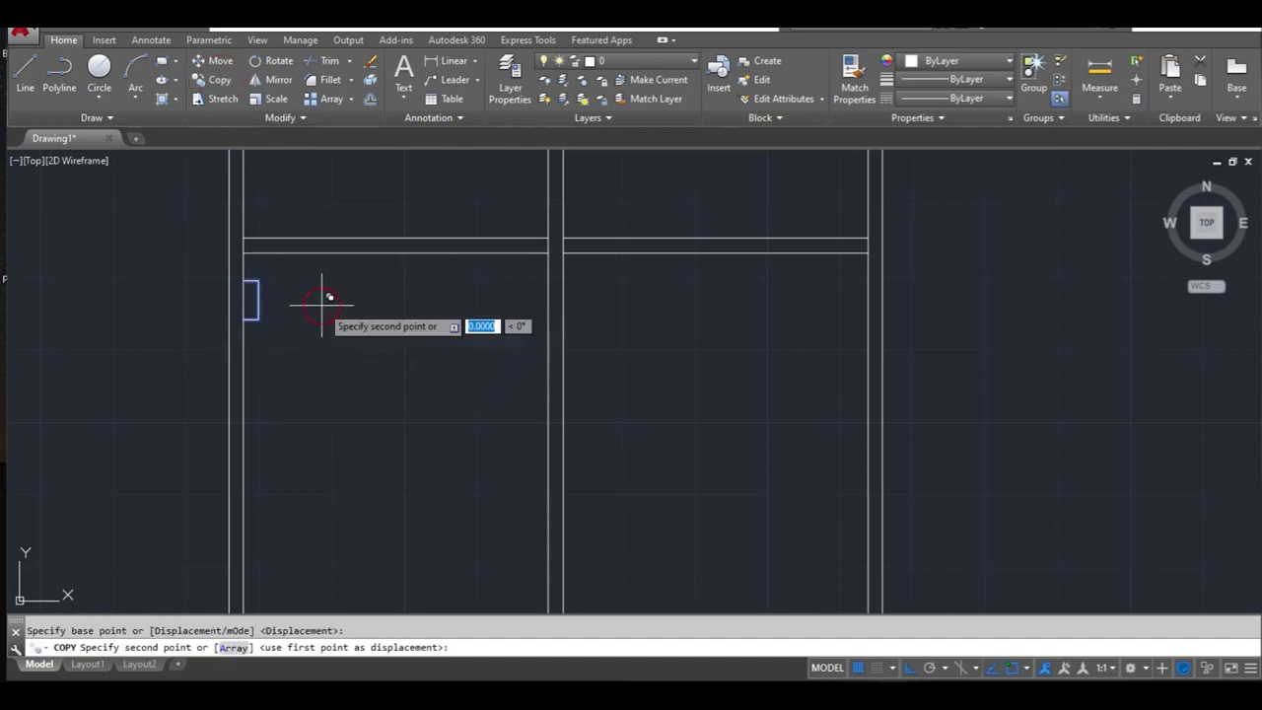
middle_drag(362, 469, 346, 397)
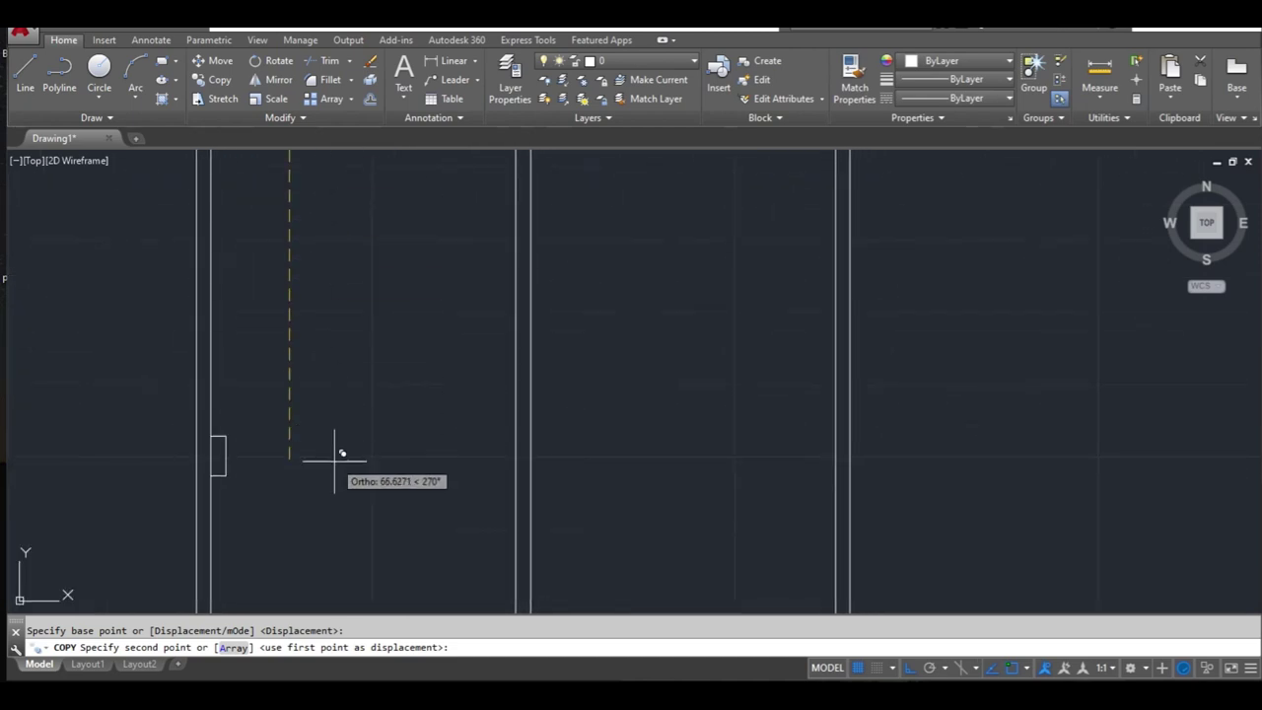
middle_drag(339, 451, 328, 278)
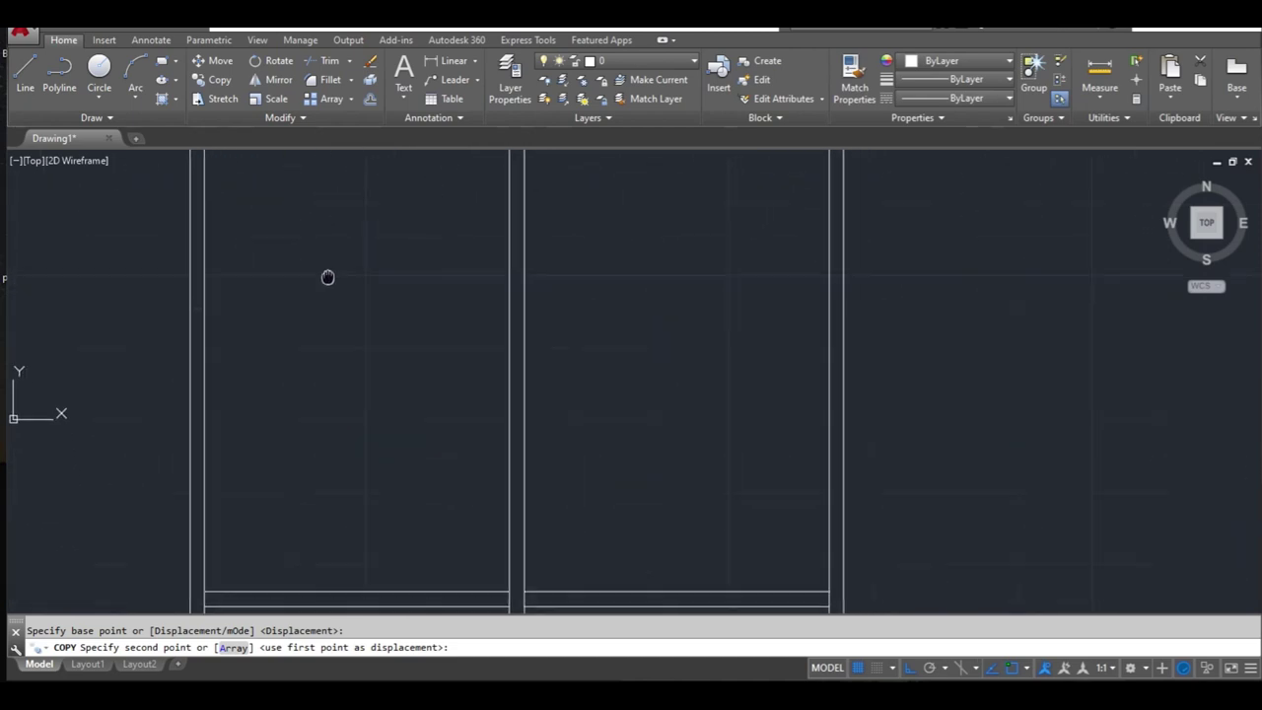
click(302, 444)
key(Escape)
scroll(298, 442, down, 5)
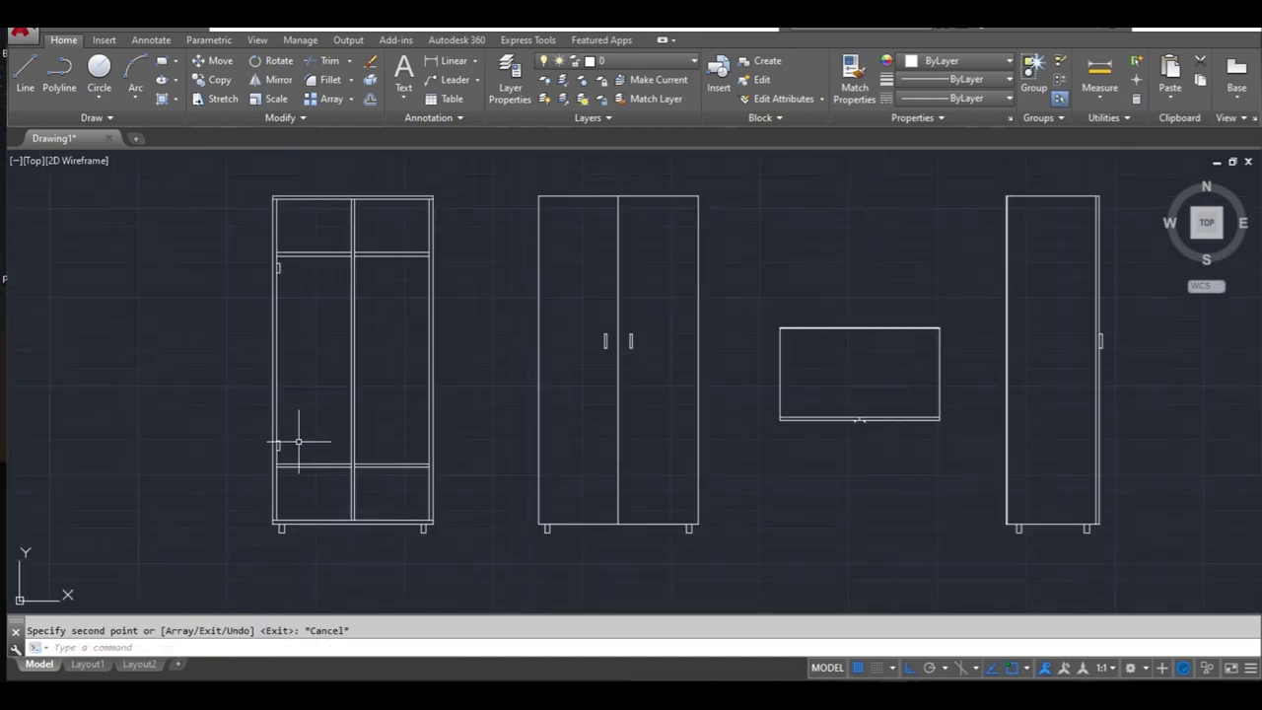
click(301, 261)
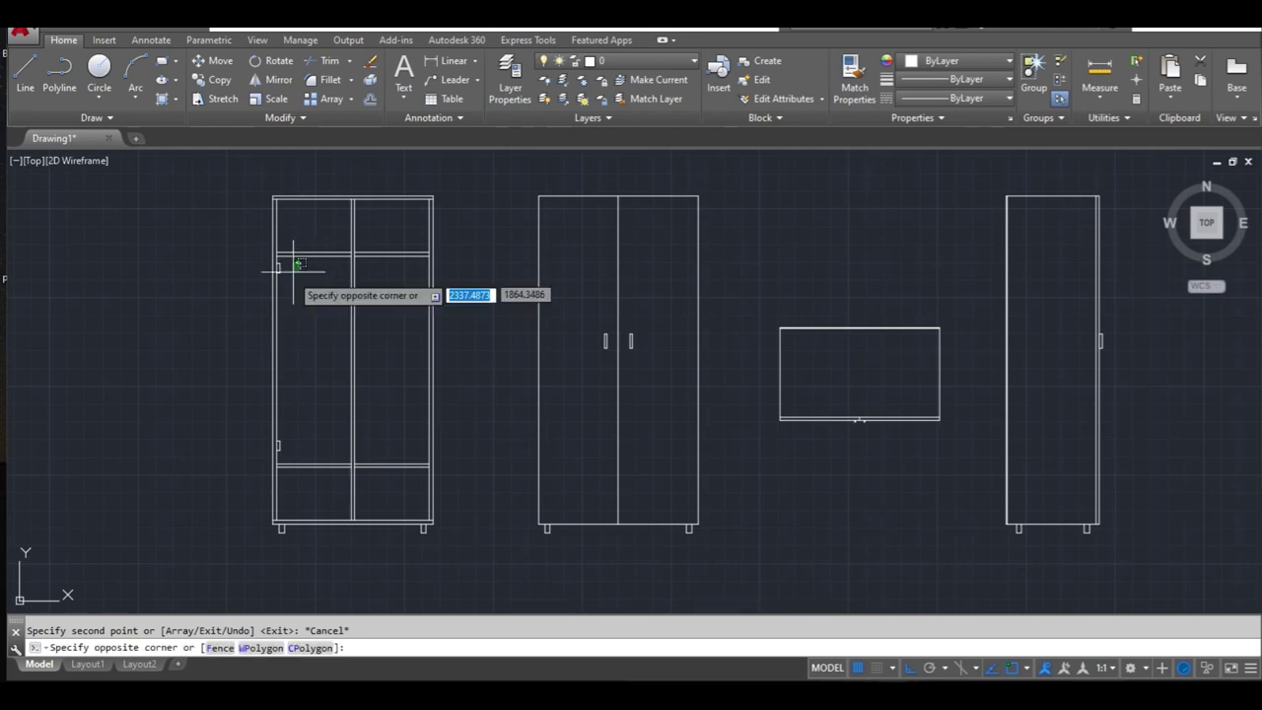
Step: Select the hinge tabs along the left wardrobe's left door edge
click(280, 456)
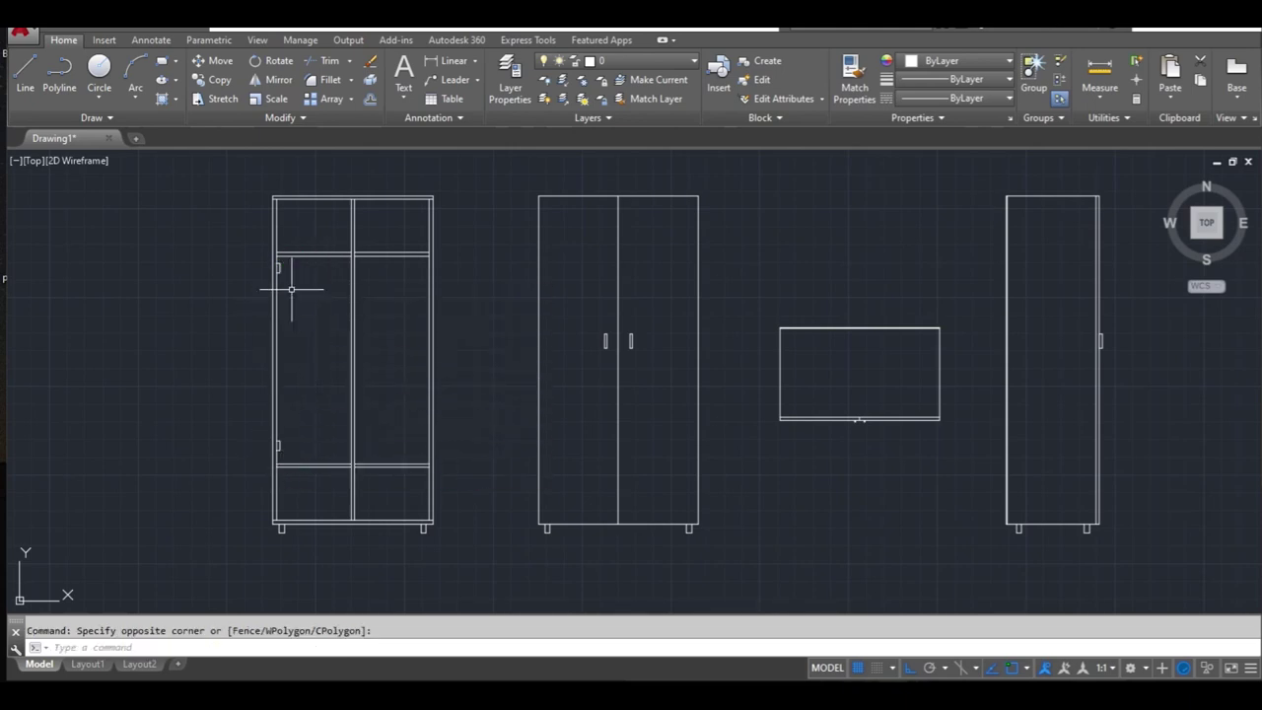
scroll(292, 289, up, 5)
click(279, 244)
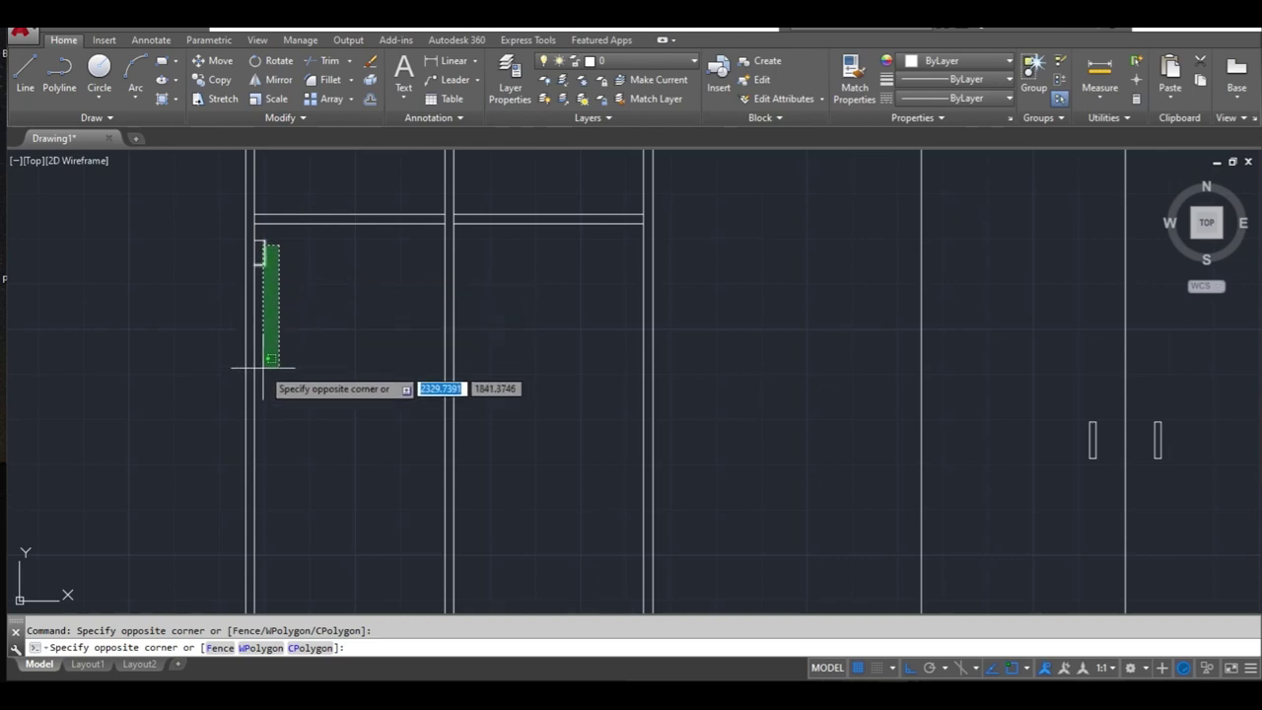
scroll(264, 516, down, 2)
middle_drag(262, 521, 233, 417)
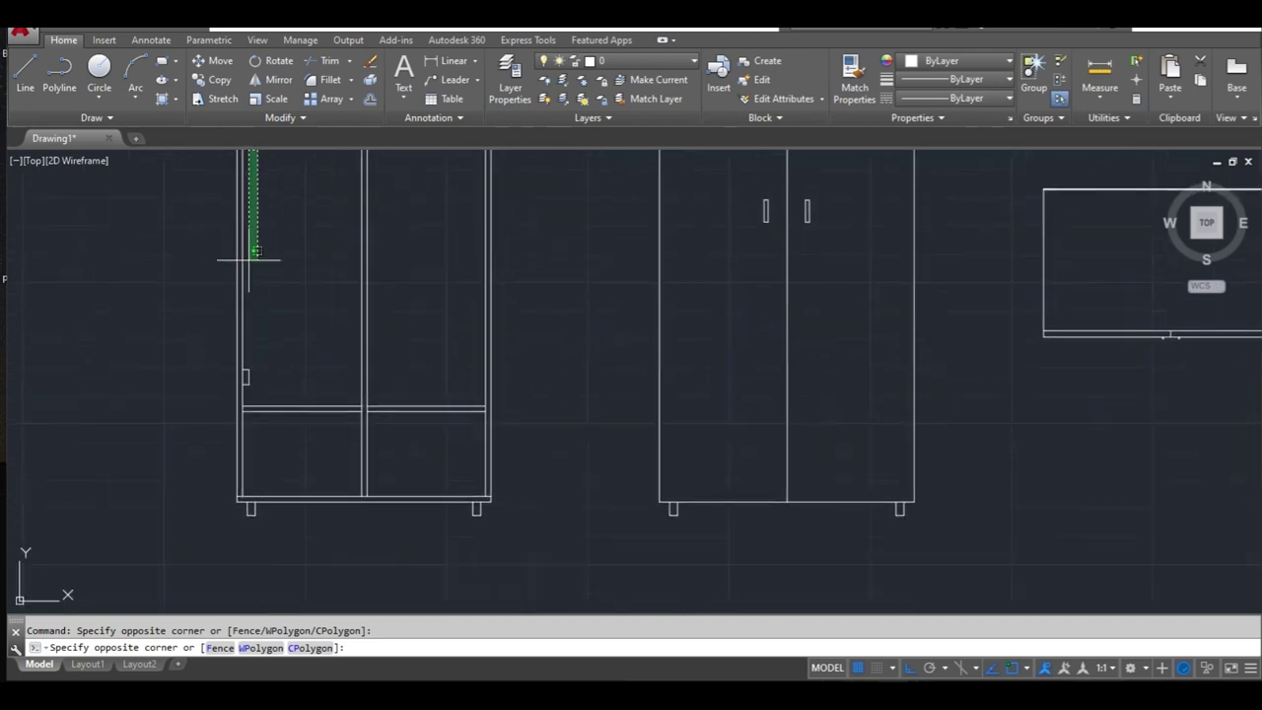
click(253, 380)
scroll(274, 368, down, 2)
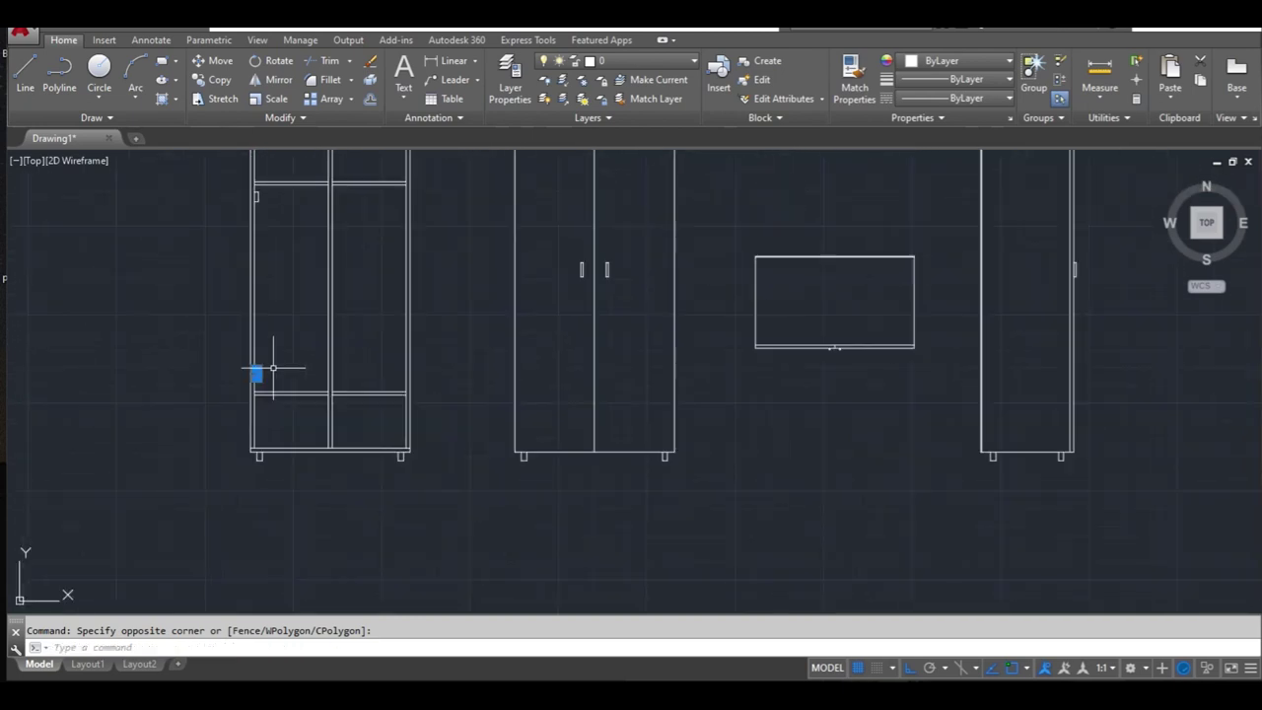
scroll(281, 199, up, 4)
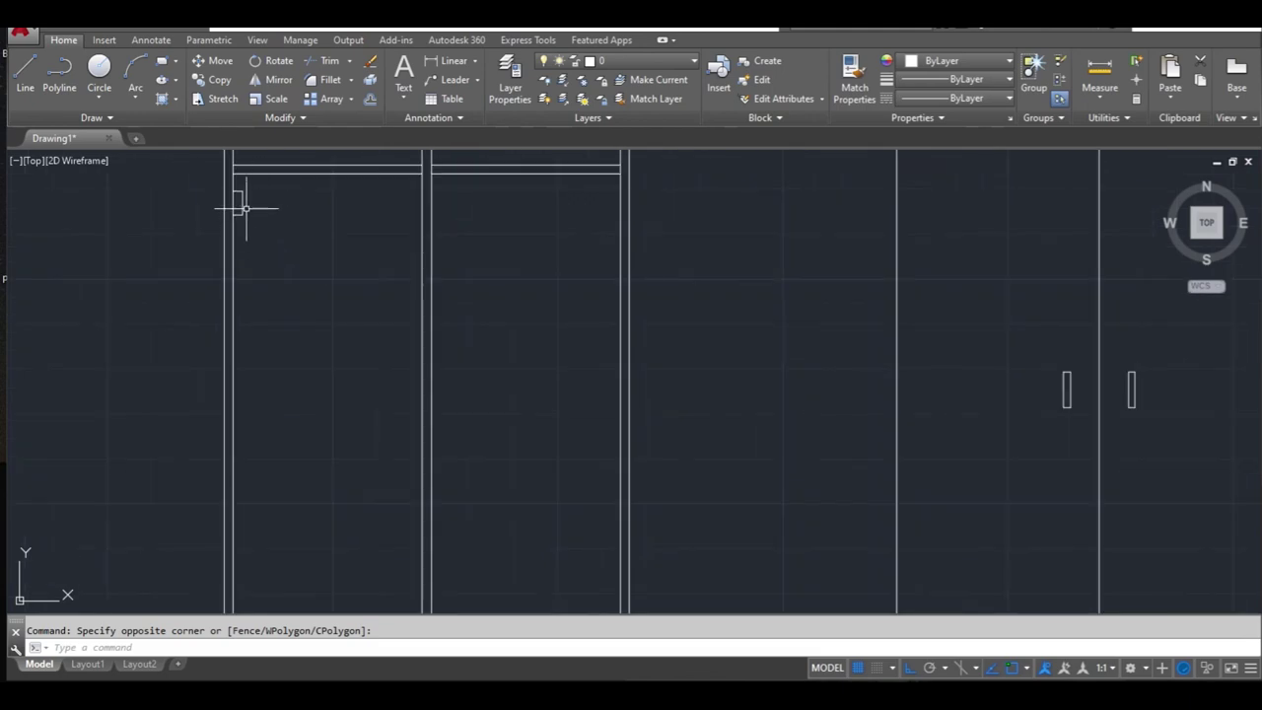
click(249, 180)
click(232, 225)
Step: Mirror the hinge tabs across the wardrobe's vertical centre divider, keeping the originals
click(279, 78)
scroll(423, 239, down, 5)
mouse_move(436, 381)
middle_down()
mouse_move(472, 408)
mouse_move(435, 328)
middle_up()
scroll(409, 424, up, 2)
scroll(362, 385, up, 3)
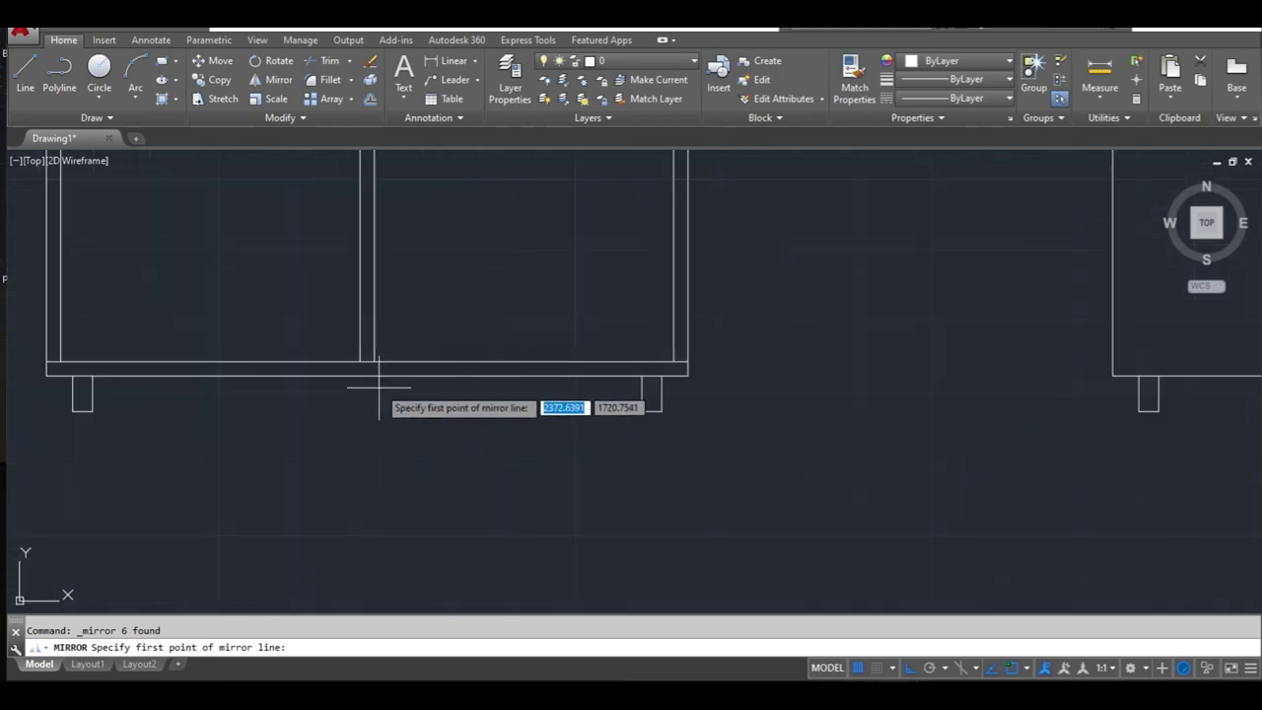
click(367, 378)
click(367, 480)
key(Return)
scroll(374, 486, down, 3)
scroll(437, 352, up, 2)
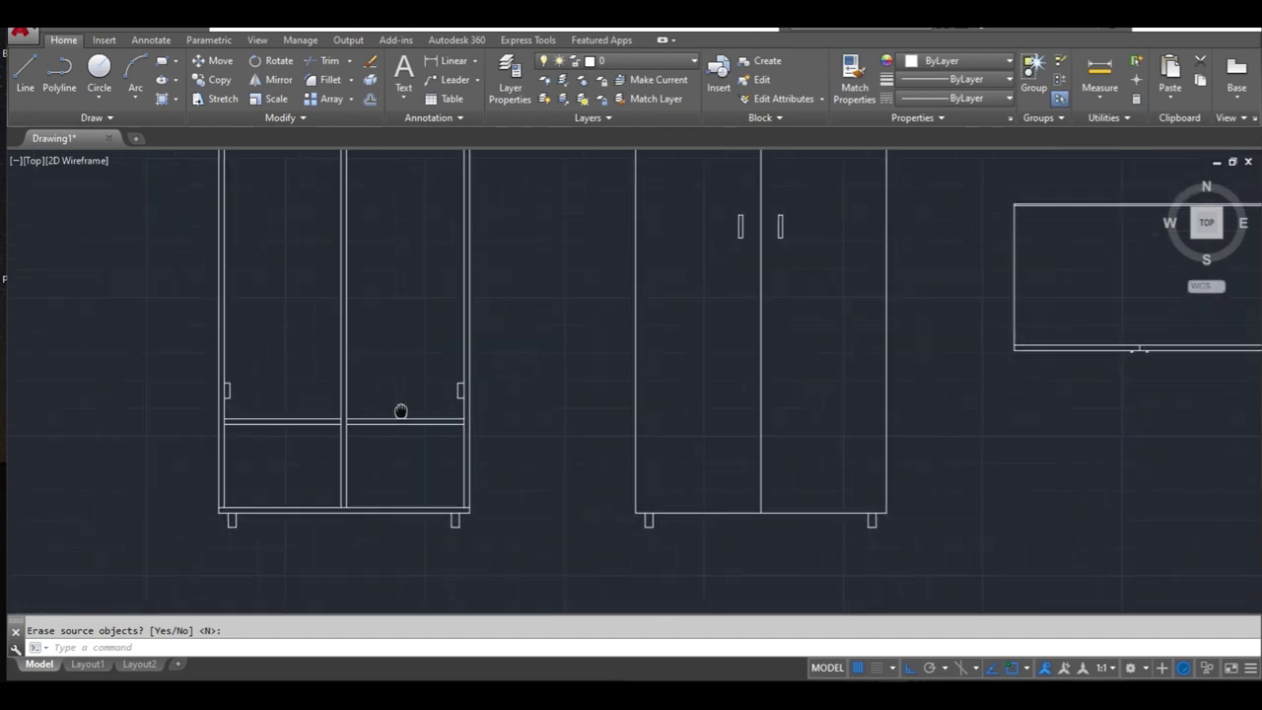
middle_drag(408, 397, 329, 508)
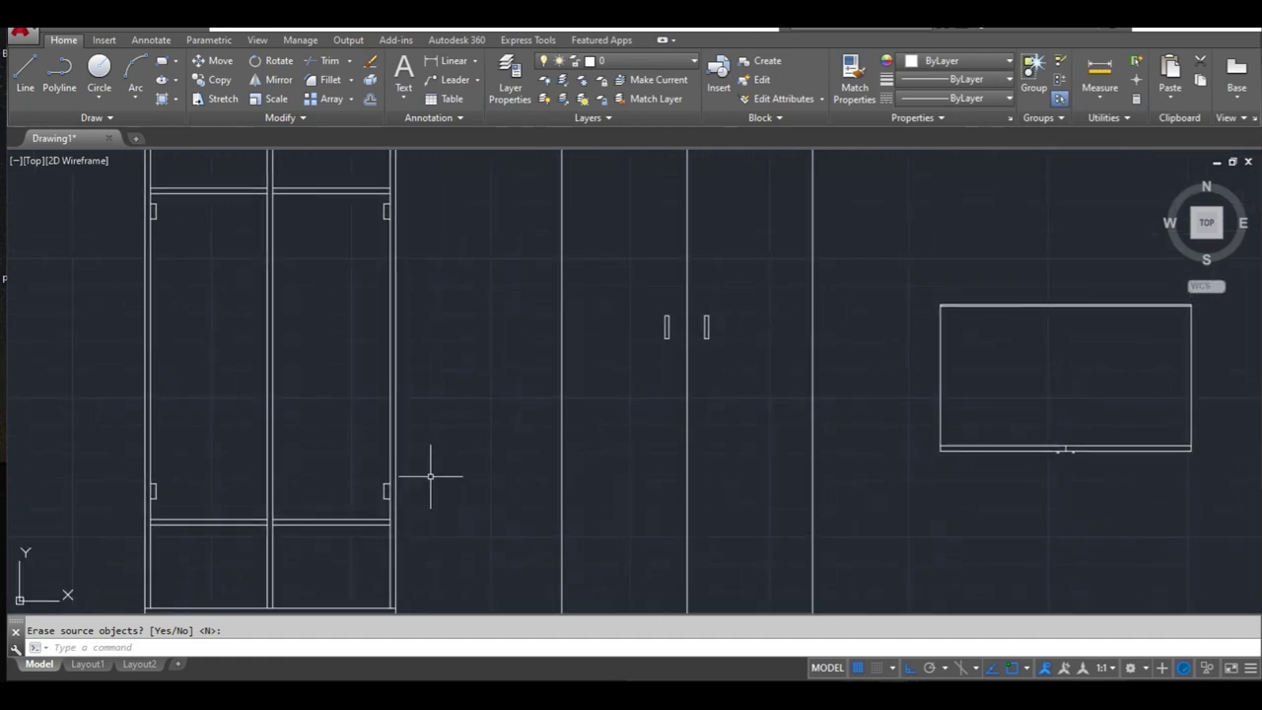
middle_drag(451, 408, 384, 393)
scroll(385, 392, down, 2)
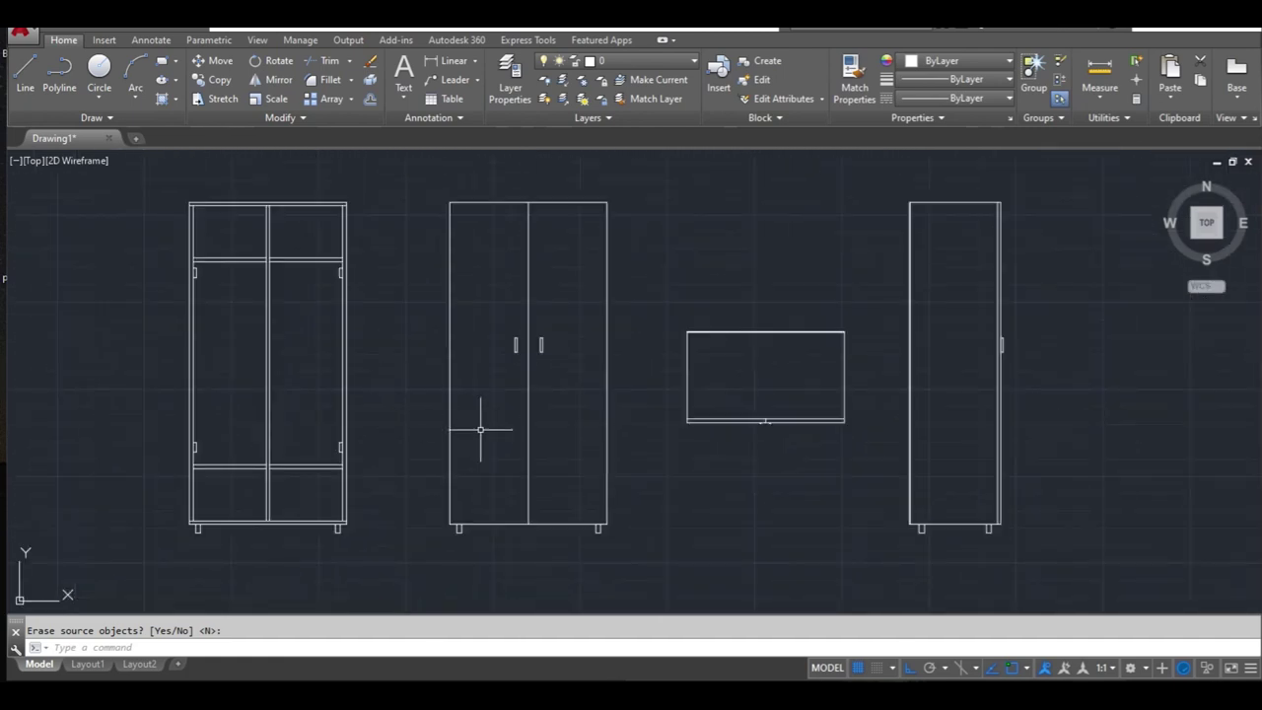
middle_drag(475, 457, 461, 457)
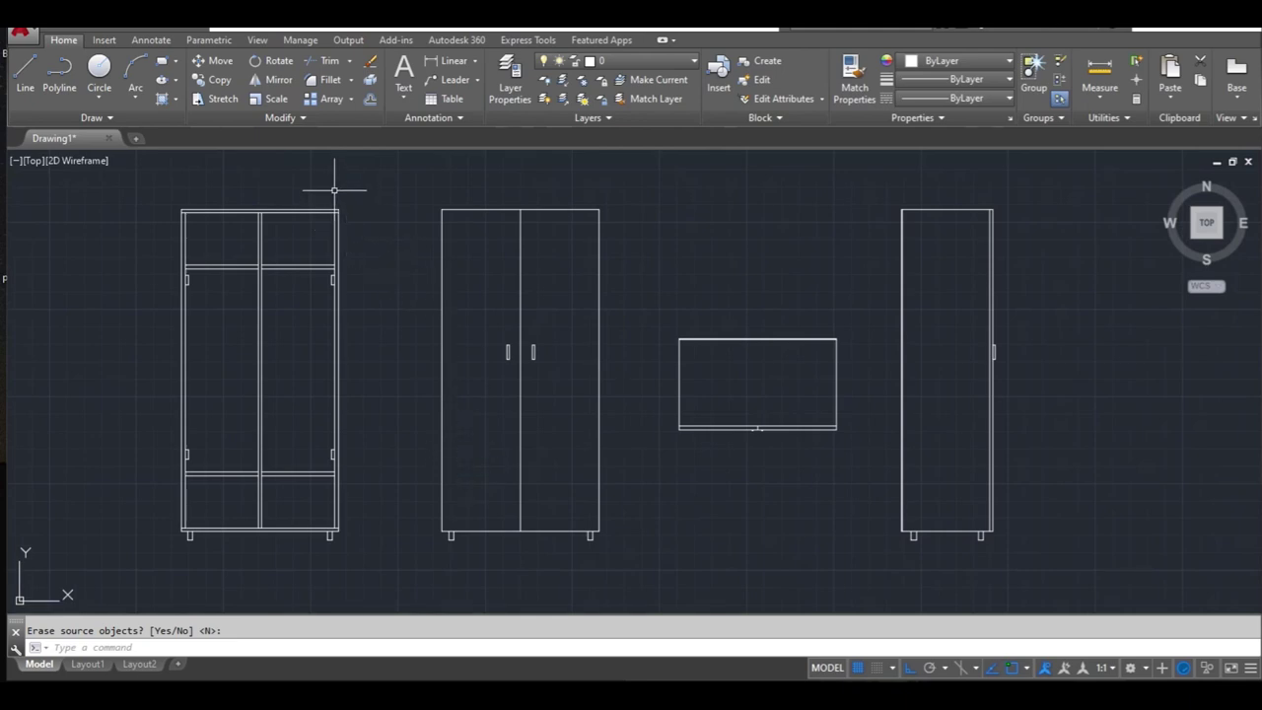
Step: Dimension the 2 top-panel thickness vertically on the left side of the wardrobe
click(147, 41)
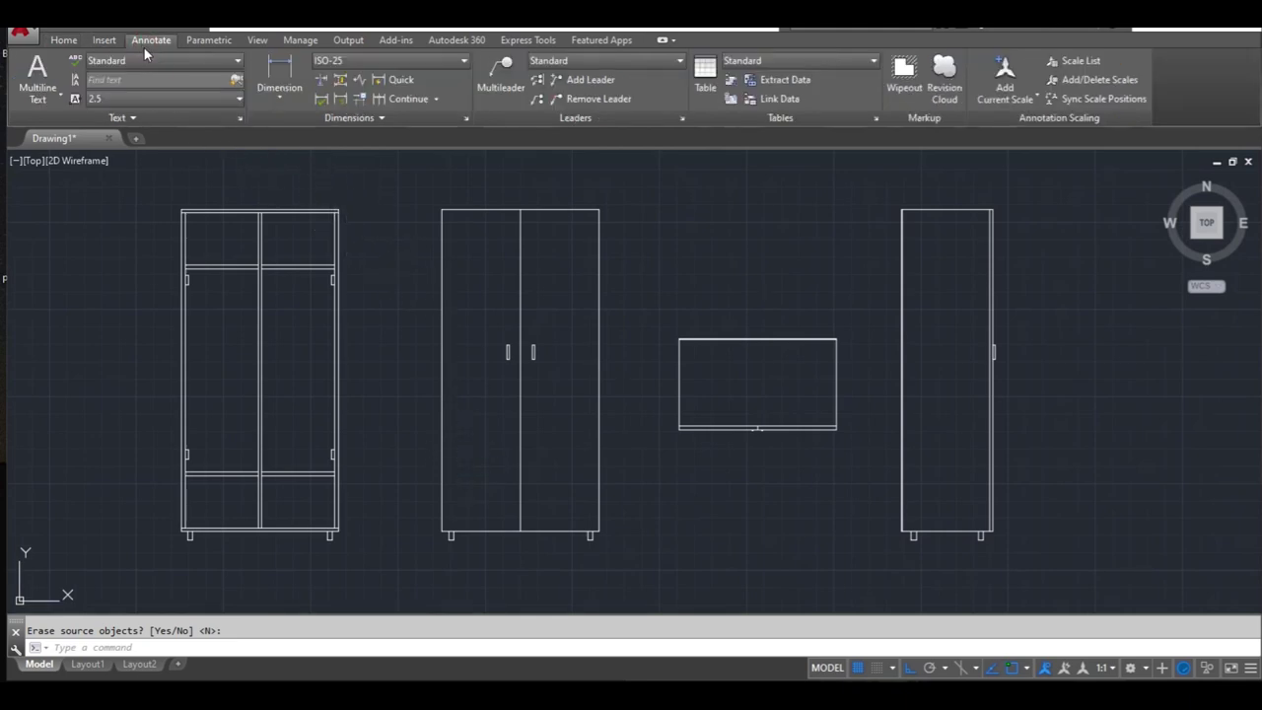
click(286, 69)
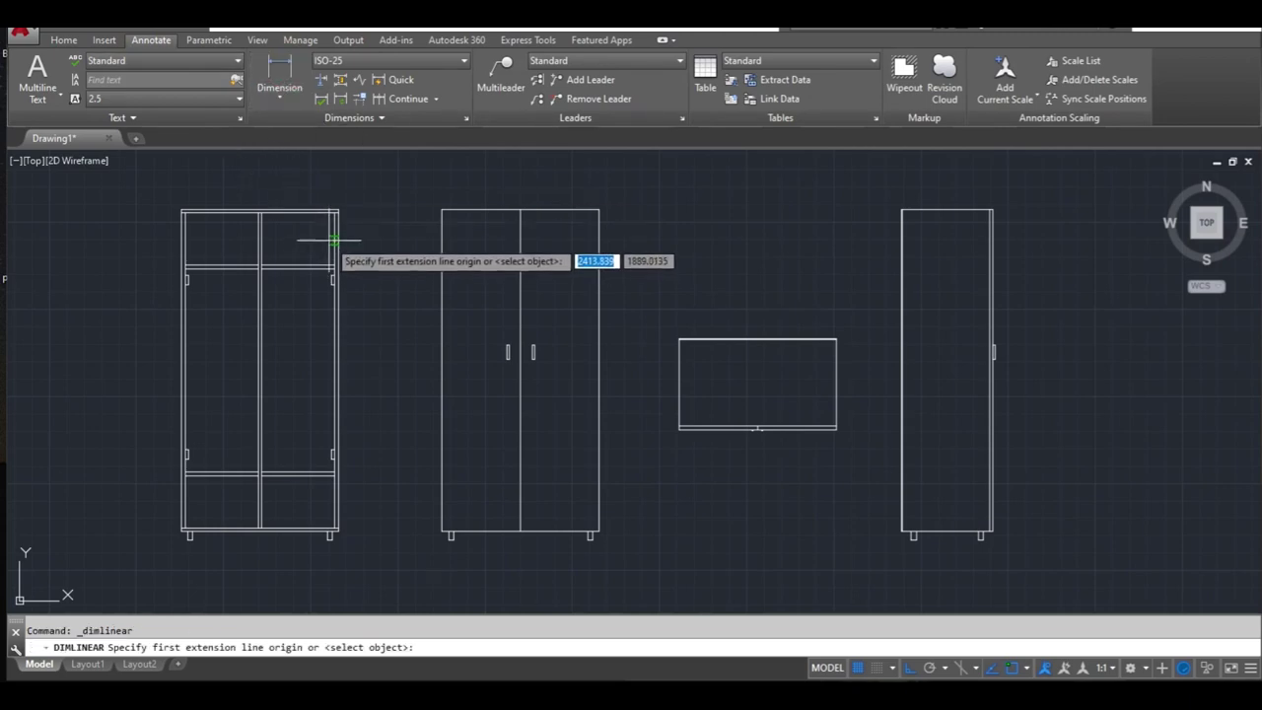
scroll(154, 217, up, 2)
click(197, 208)
scroll(196, 208, up, 3)
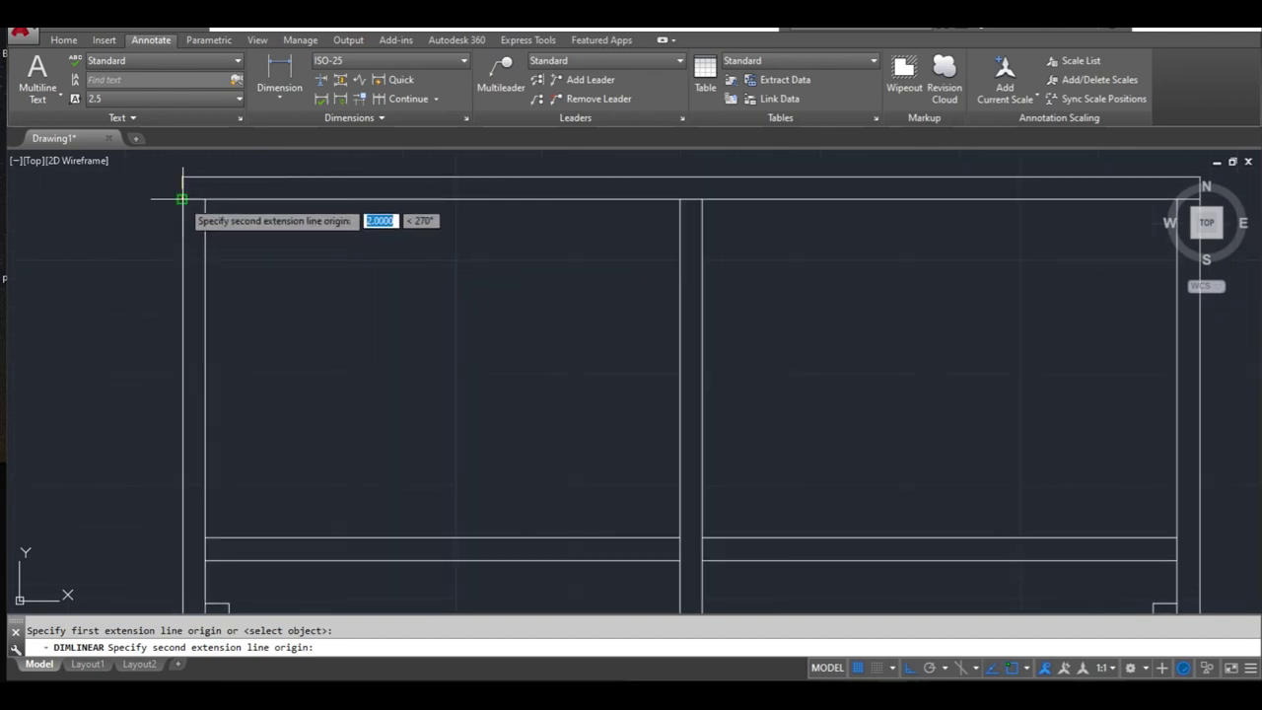
click(181, 199)
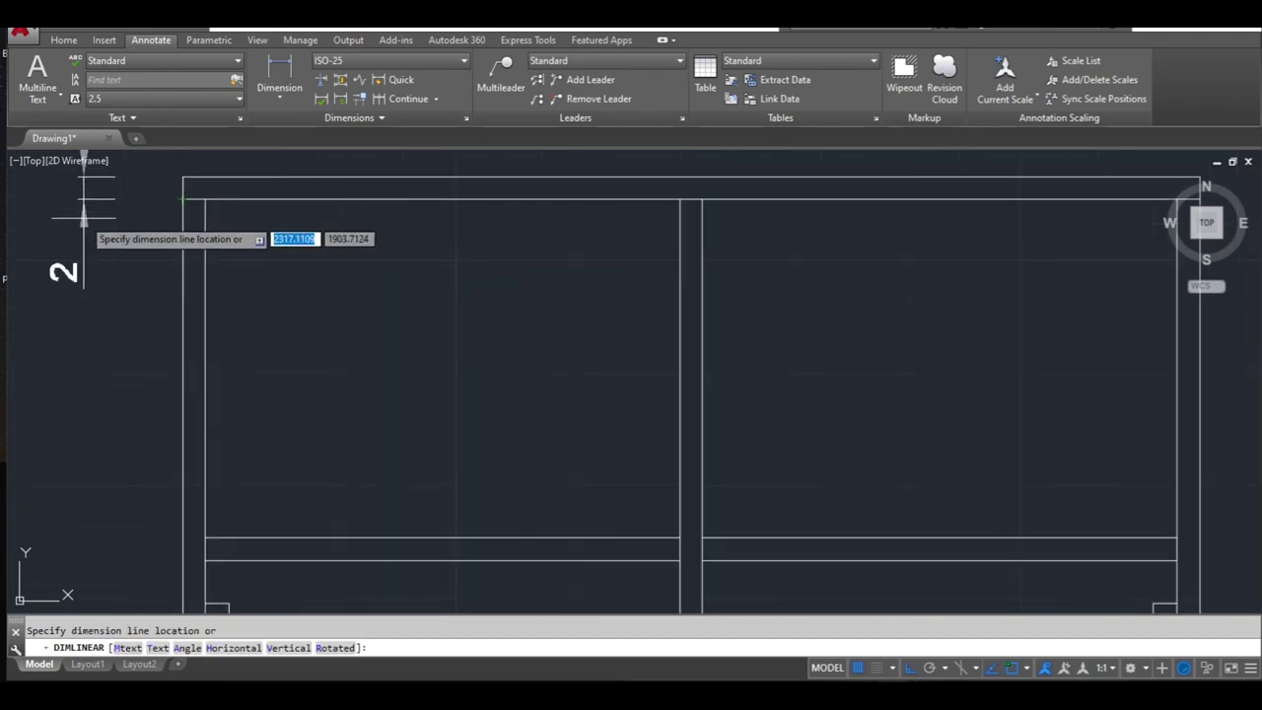
click(43, 222)
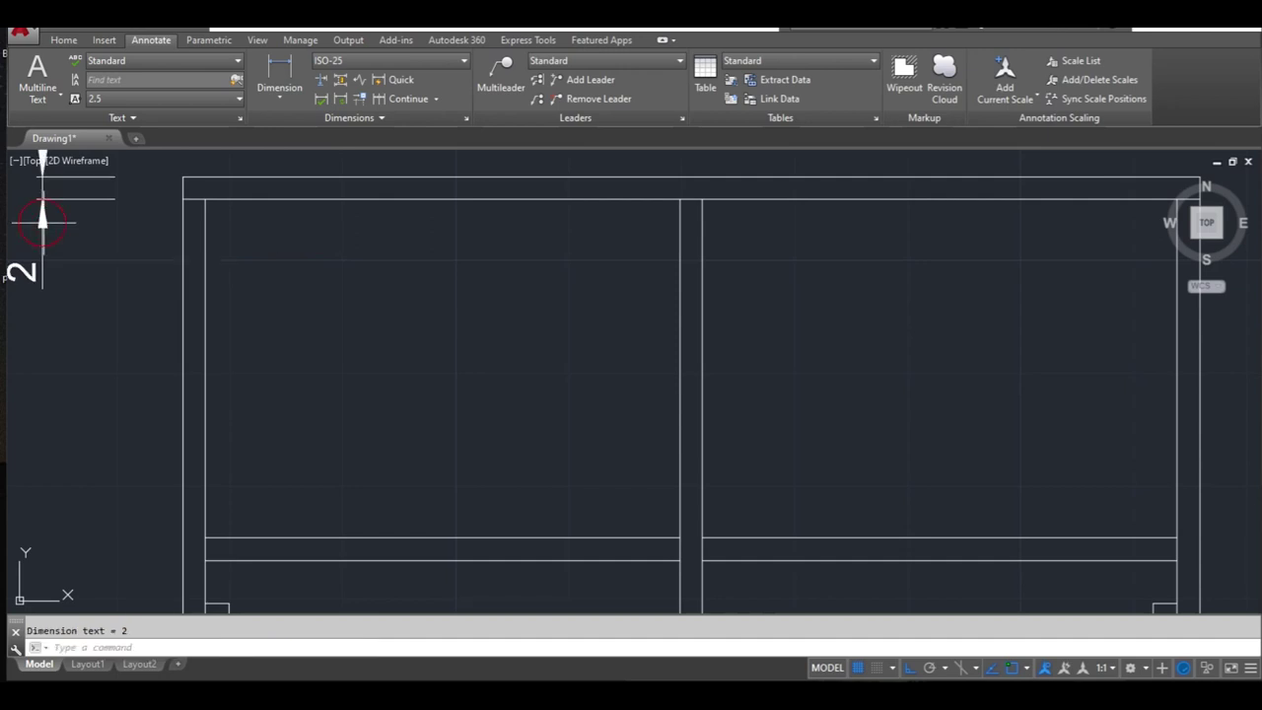
scroll(61, 238, down, 1)
middle_drag(74, 263, 133, 324)
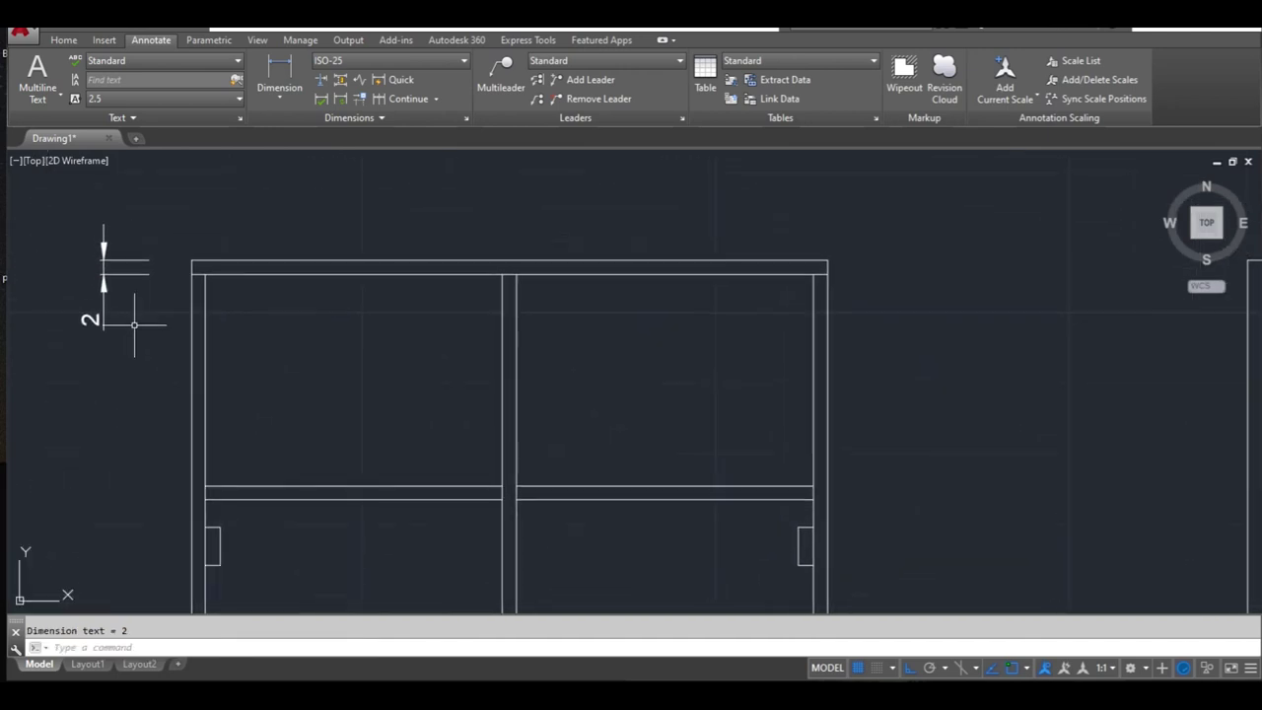
Step: Continue the vertical chain downward with the 30, 117 and 2 dimensions
click(403, 99)
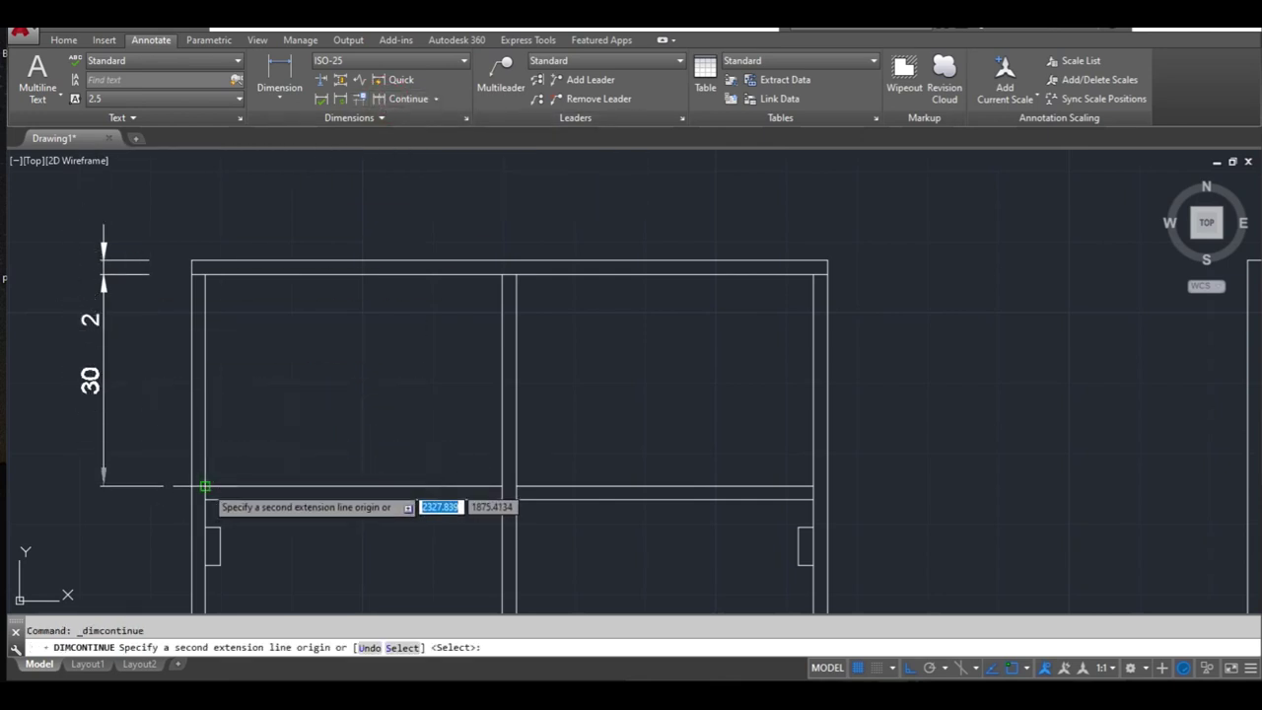
click(204, 486)
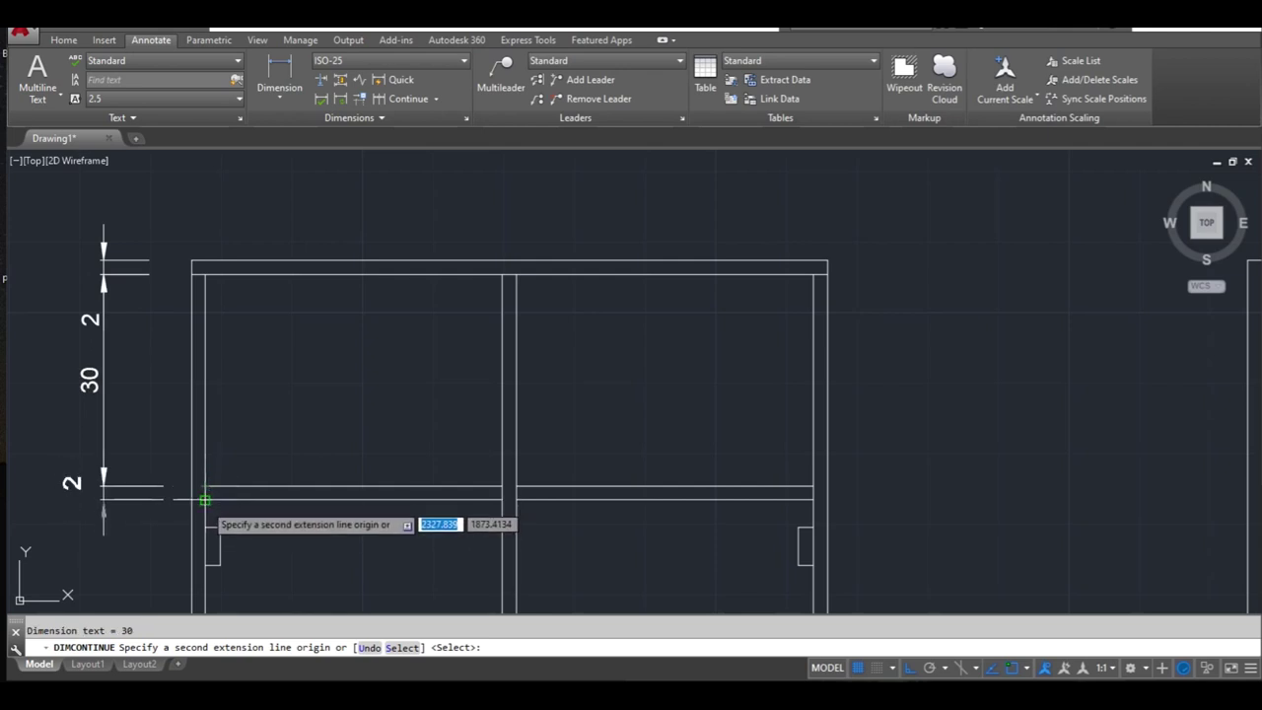
scroll(224, 563, up, 3)
scroll(192, 398, up, 3)
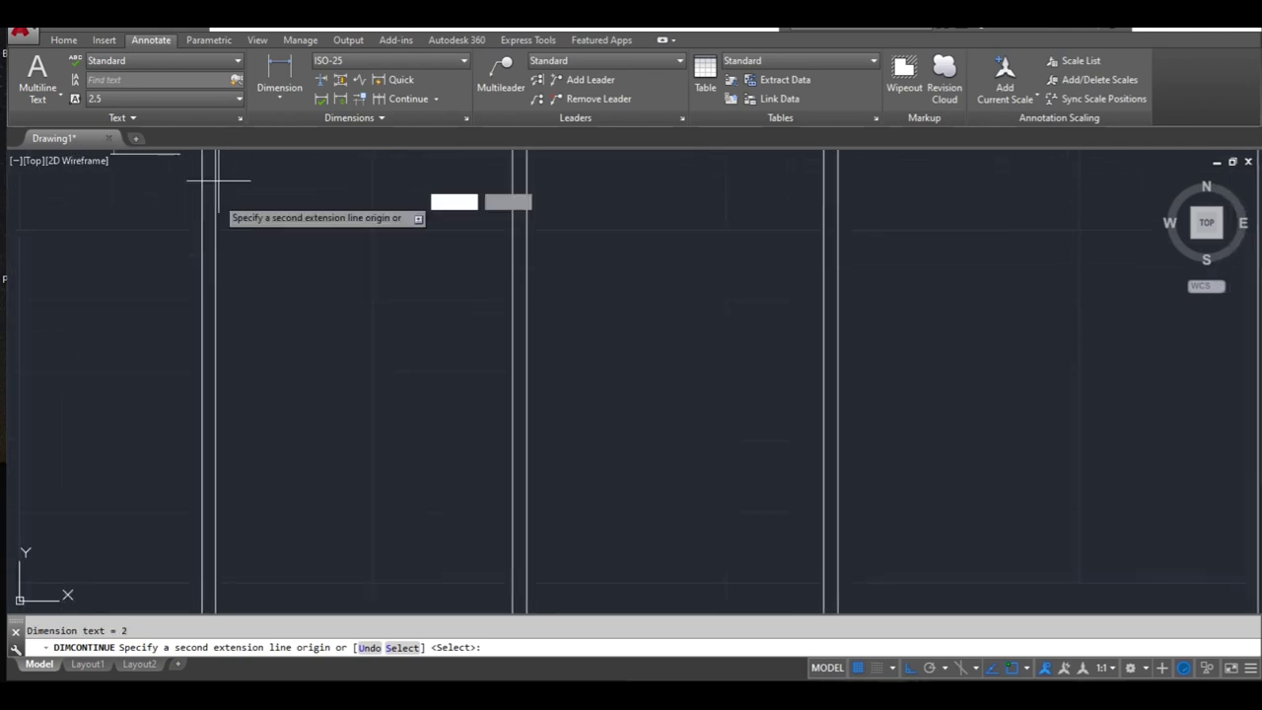
middle_drag(202, 558, 156, 414)
click(169, 541)
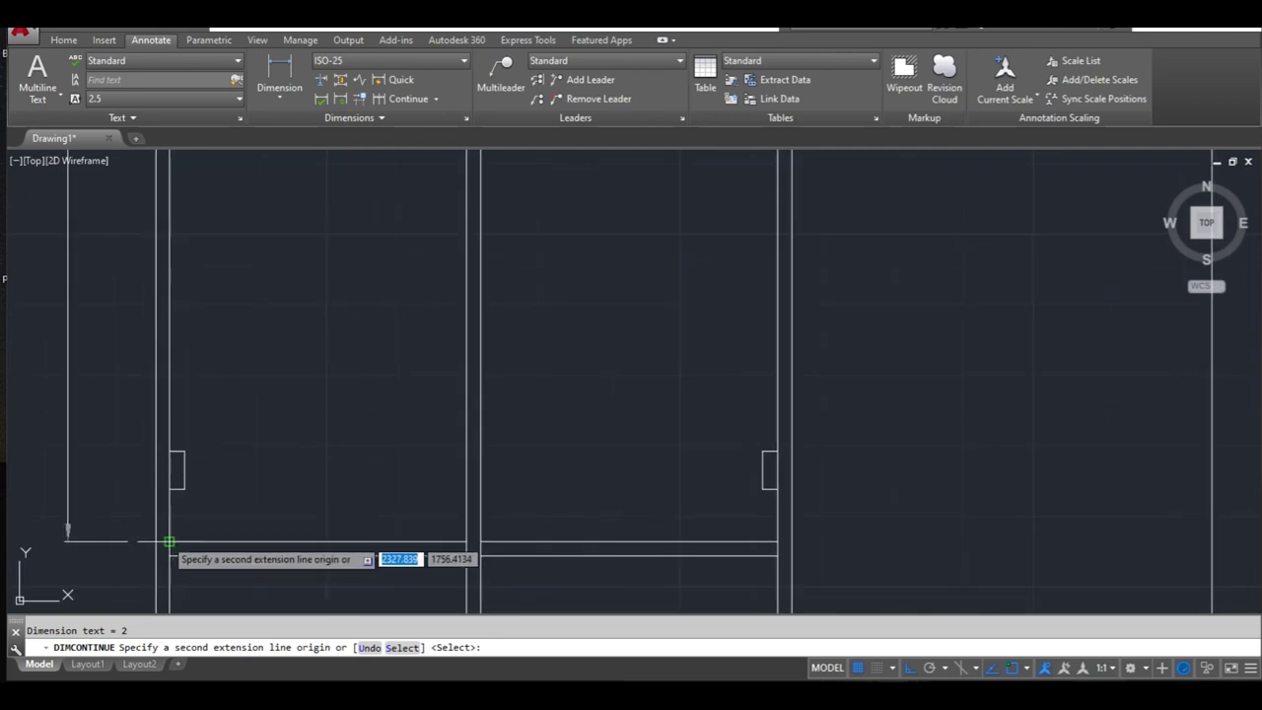
click(169, 555)
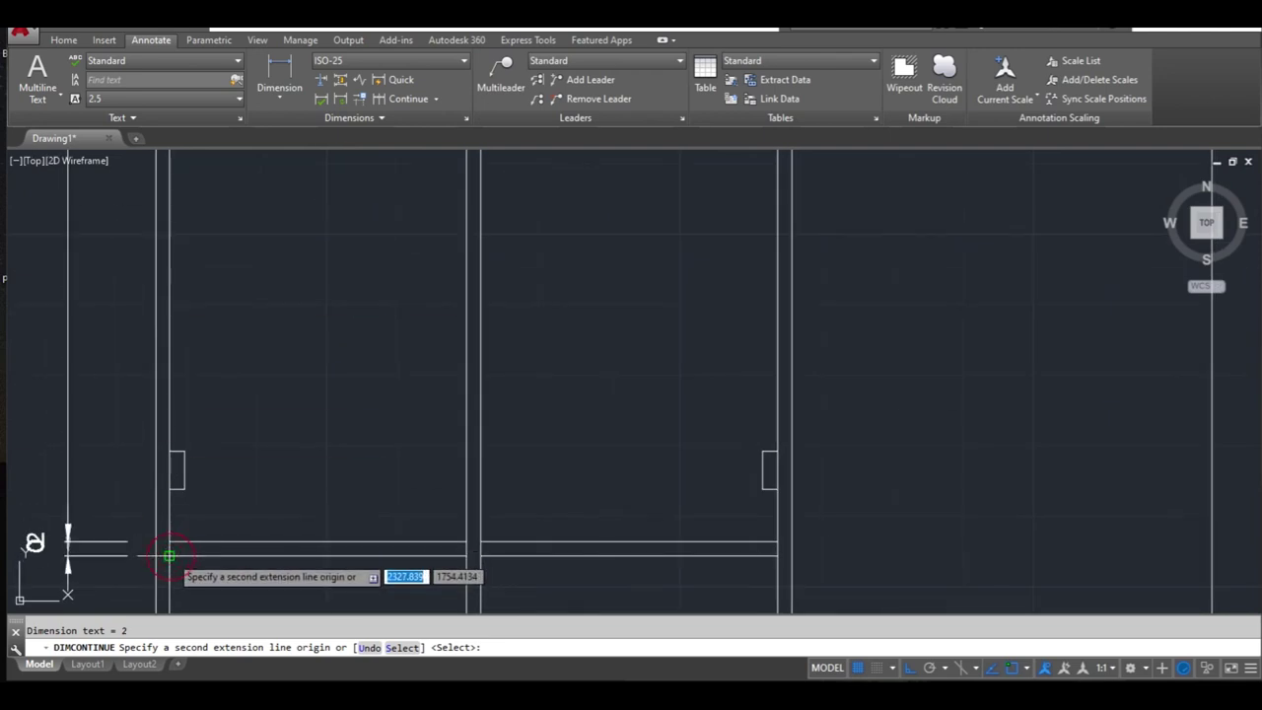
Step: Finish the chain with the lower compartment's 30 and the bottom panel's 2
middle_drag(181, 581, 169, 332)
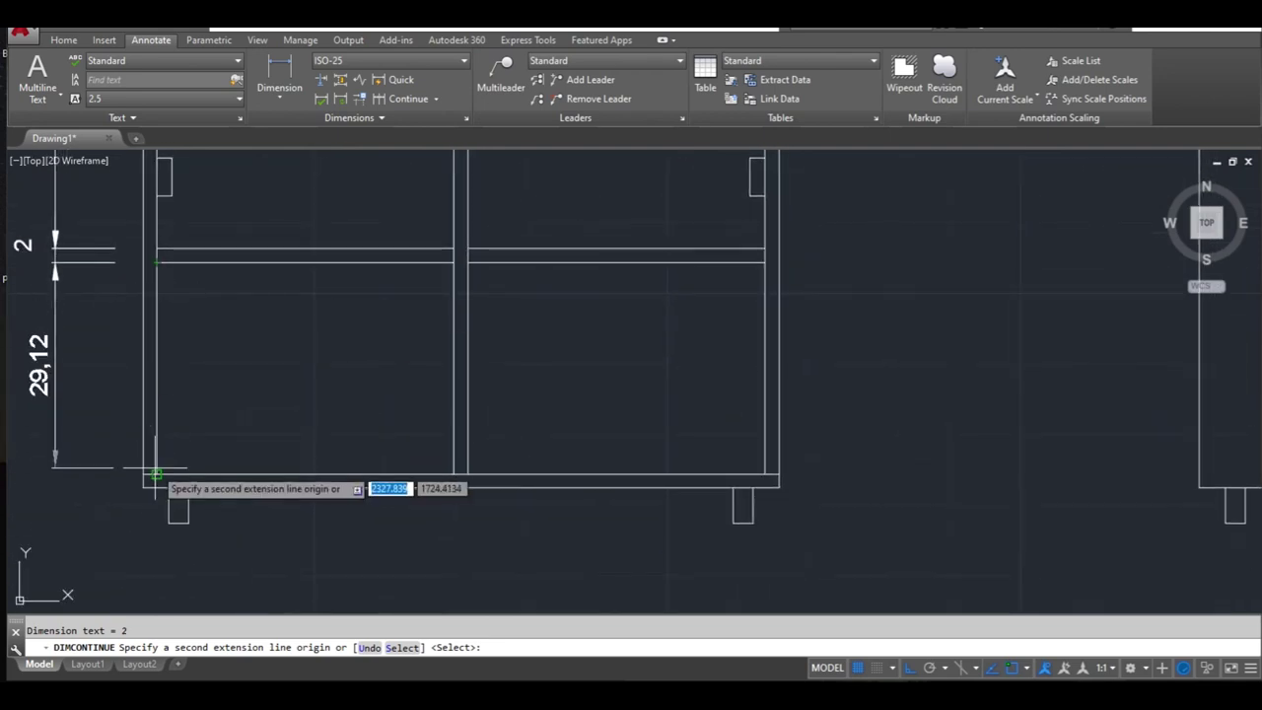
click(155, 471)
click(156, 487)
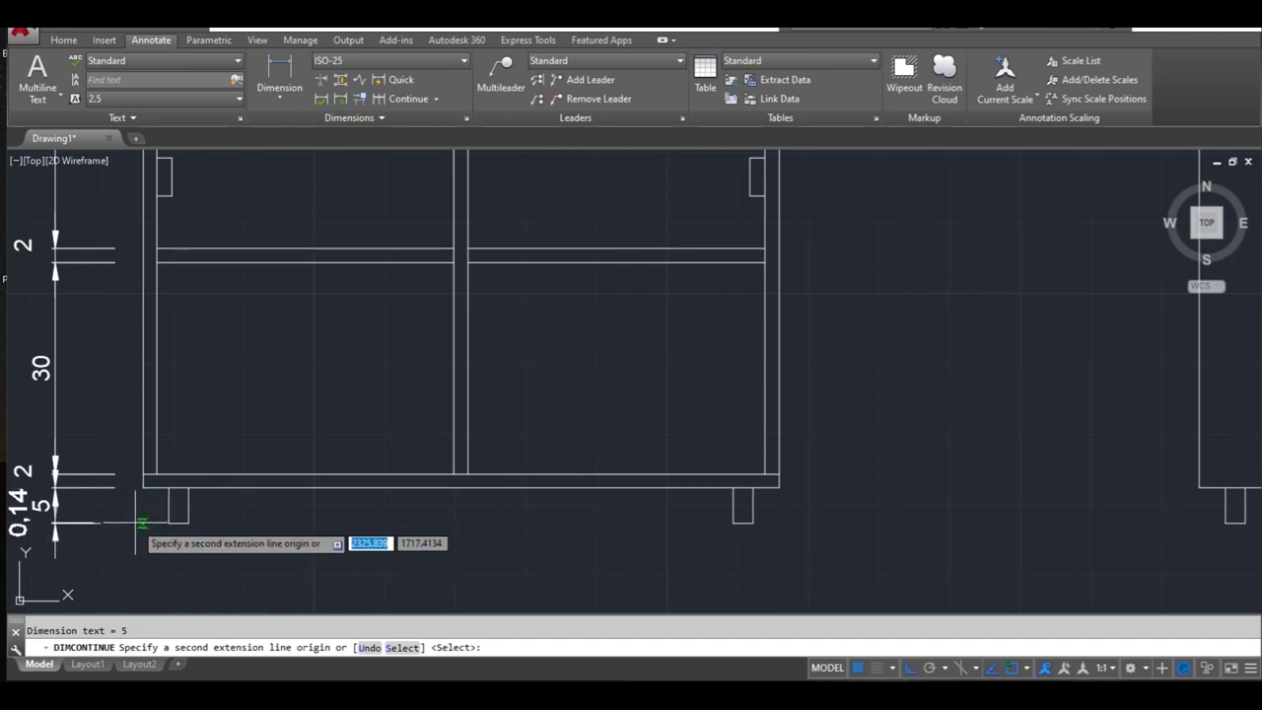
key(Return)
scroll(168, 520, down, 2)
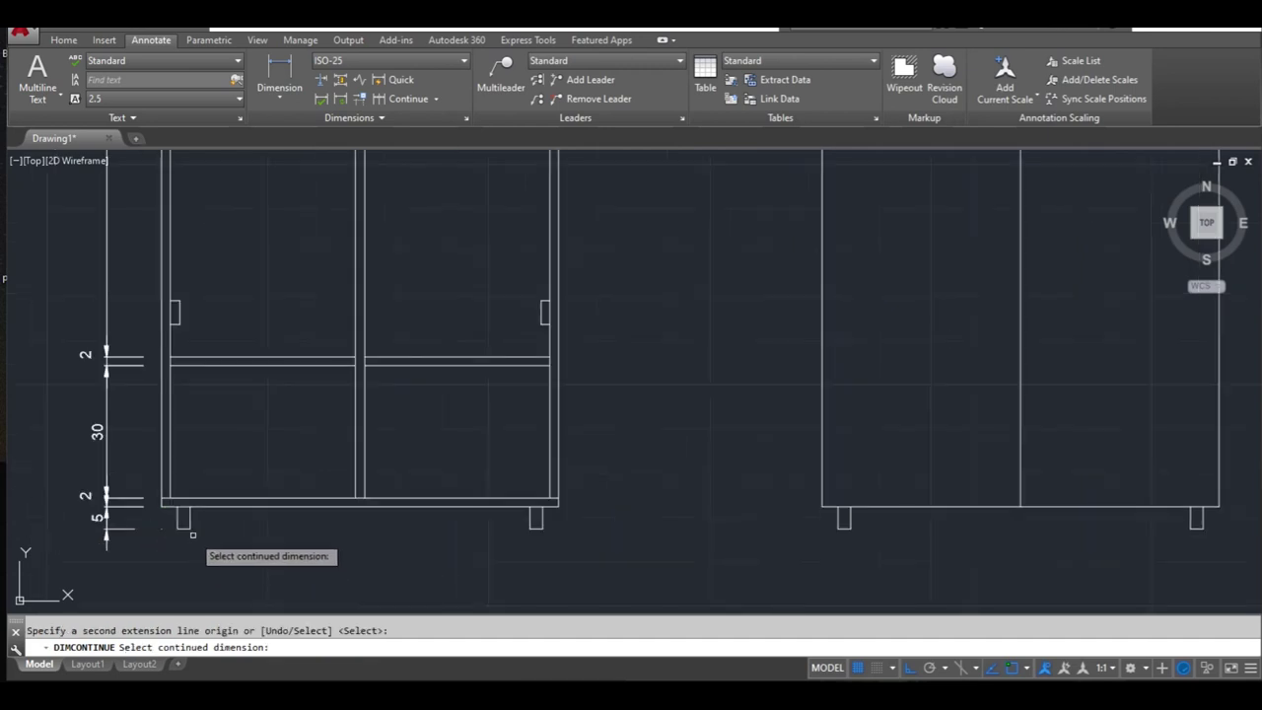
middle_drag(243, 409, 245, 534)
key(Escape)
Step: Add an overall 185 height dimension from top to bottom, outside the chain
click(280, 73)
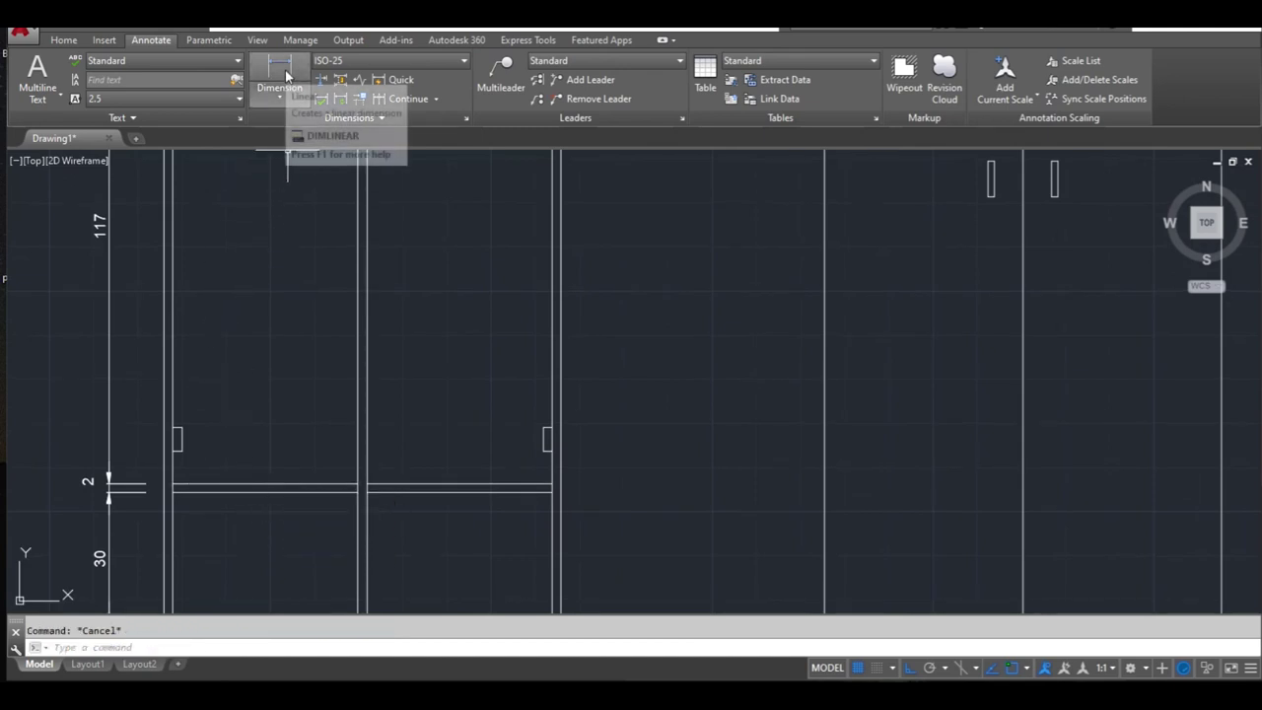
scroll(251, 279, down, 2)
mouse_move(251, 279)
middle_down()
mouse_move(260, 417)
mouse_move(293, 536)
middle_up()
click(253, 240)
mouse_move(342, 557)
middle_down()
mouse_move(305, 369)
mouse_move(211, 282)
middle_up()
click(185, 434)
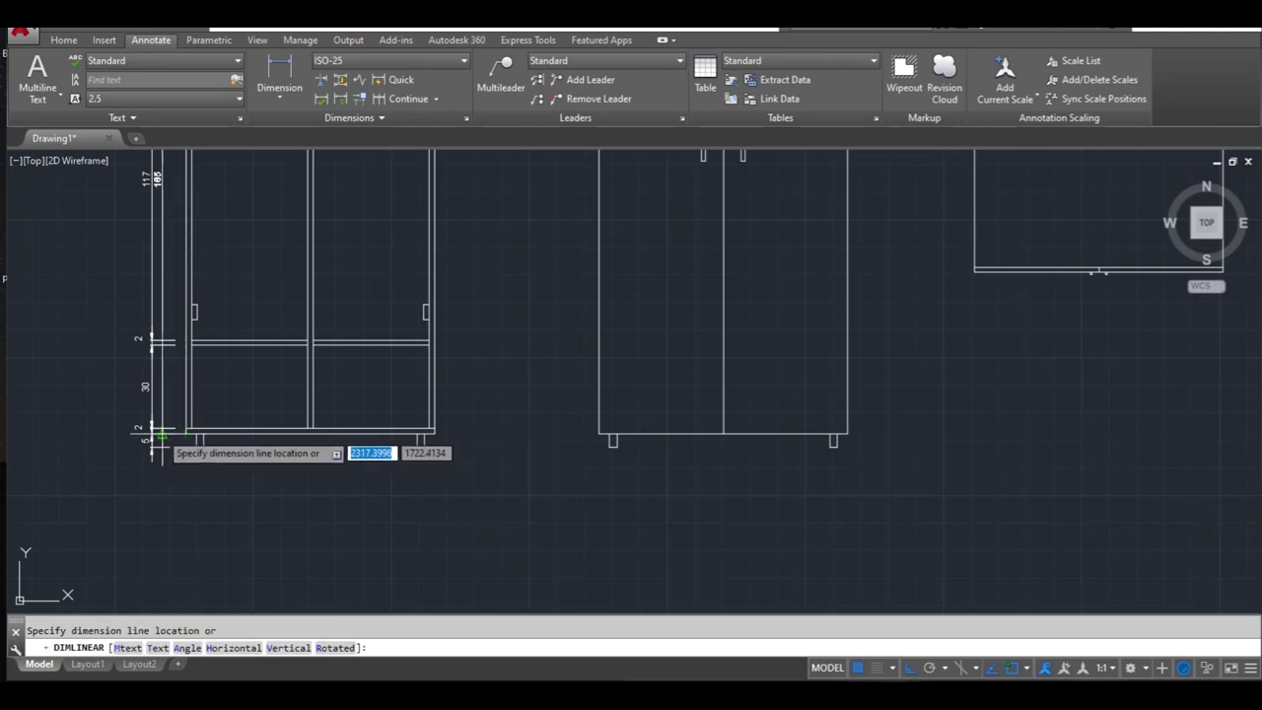
click(105, 431)
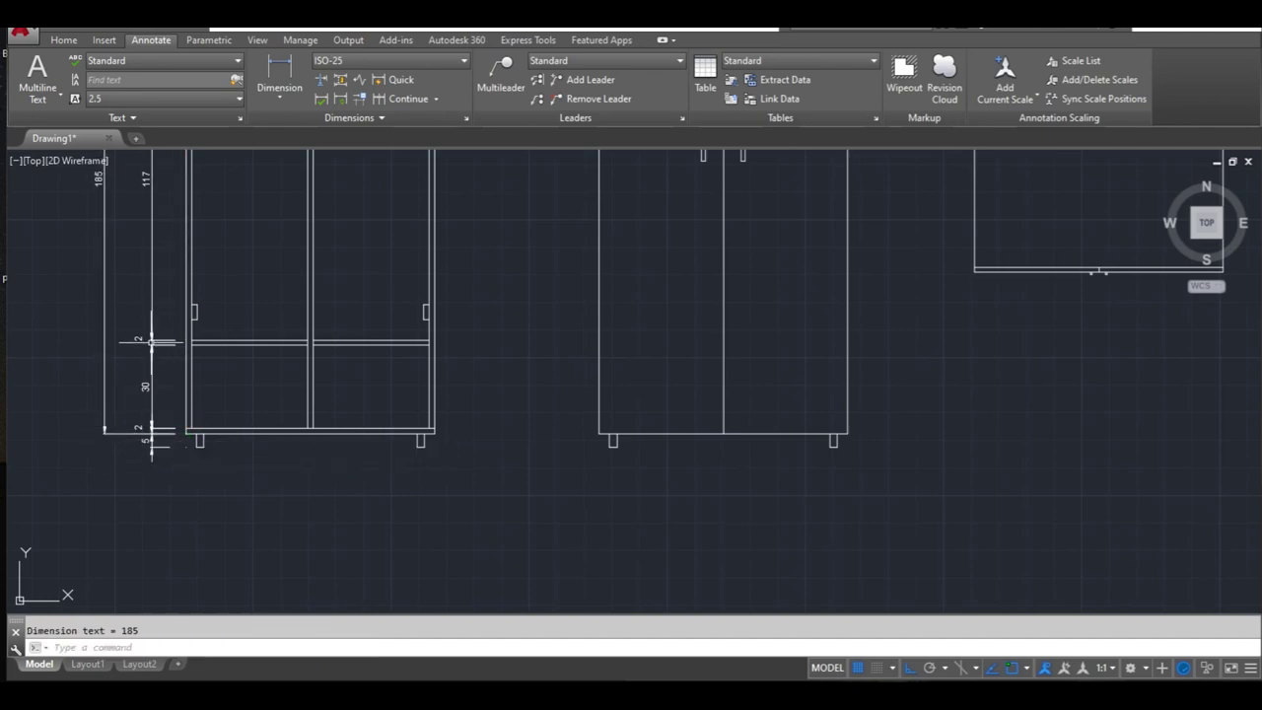
middle_drag(146, 357, 174, 410)
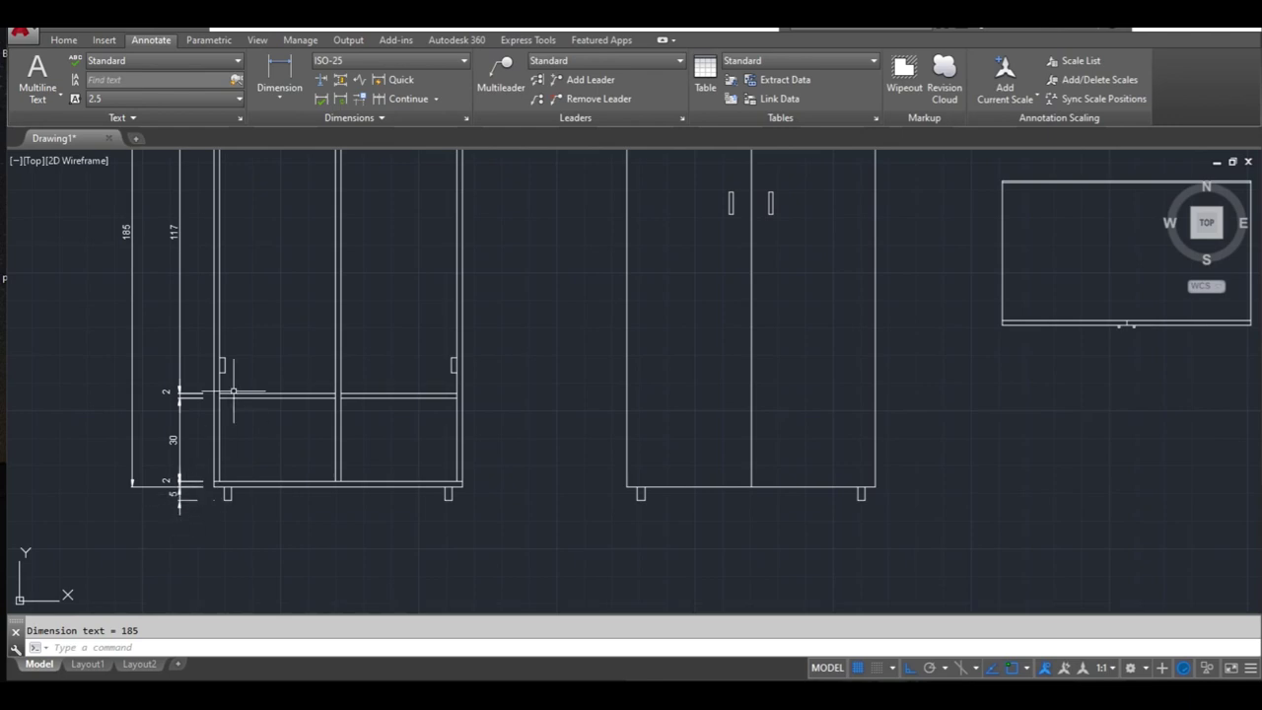
mouse_move(234, 392)
middle_down()
mouse_move(220, 448)
mouse_move(236, 457)
middle_up()
scroll(212, 449, down, 2)
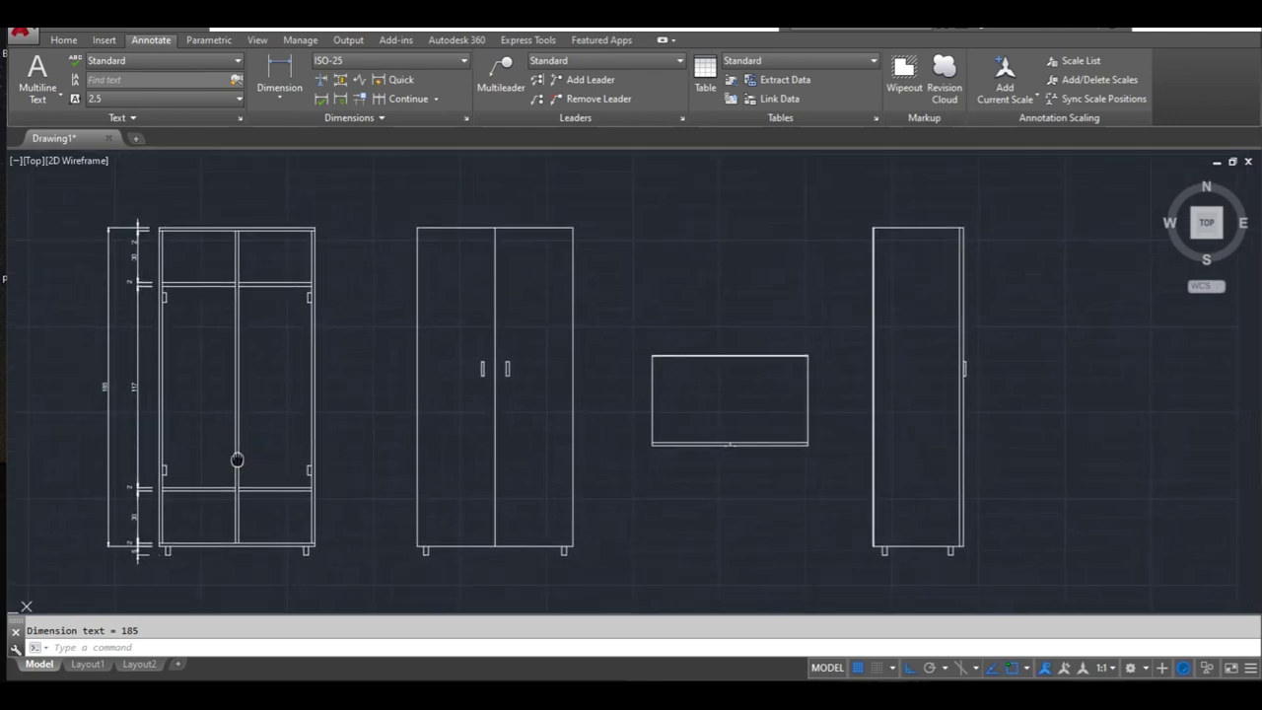
click(271, 72)
Step: Dimension the 2 left side-wall thickness horizontally above the wardrobe
scroll(181, 244, up, 2)
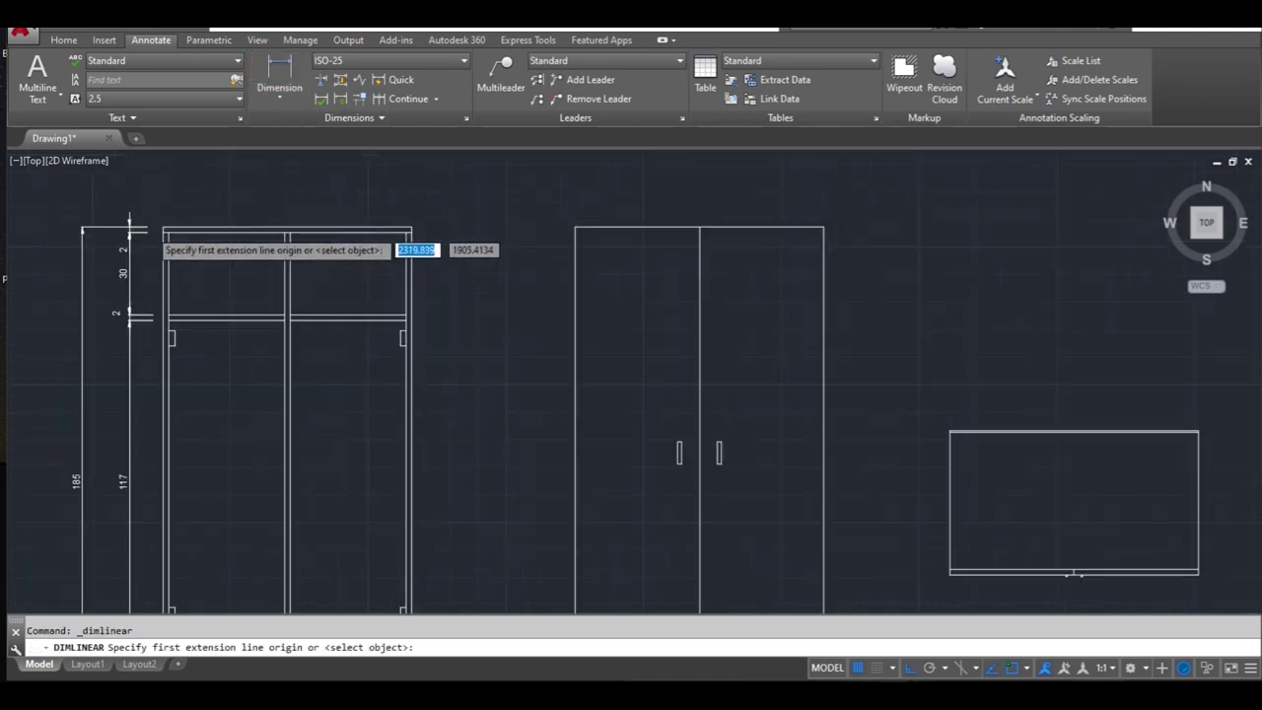
scroll(181, 245, up, 2)
click(182, 225)
click(194, 233)
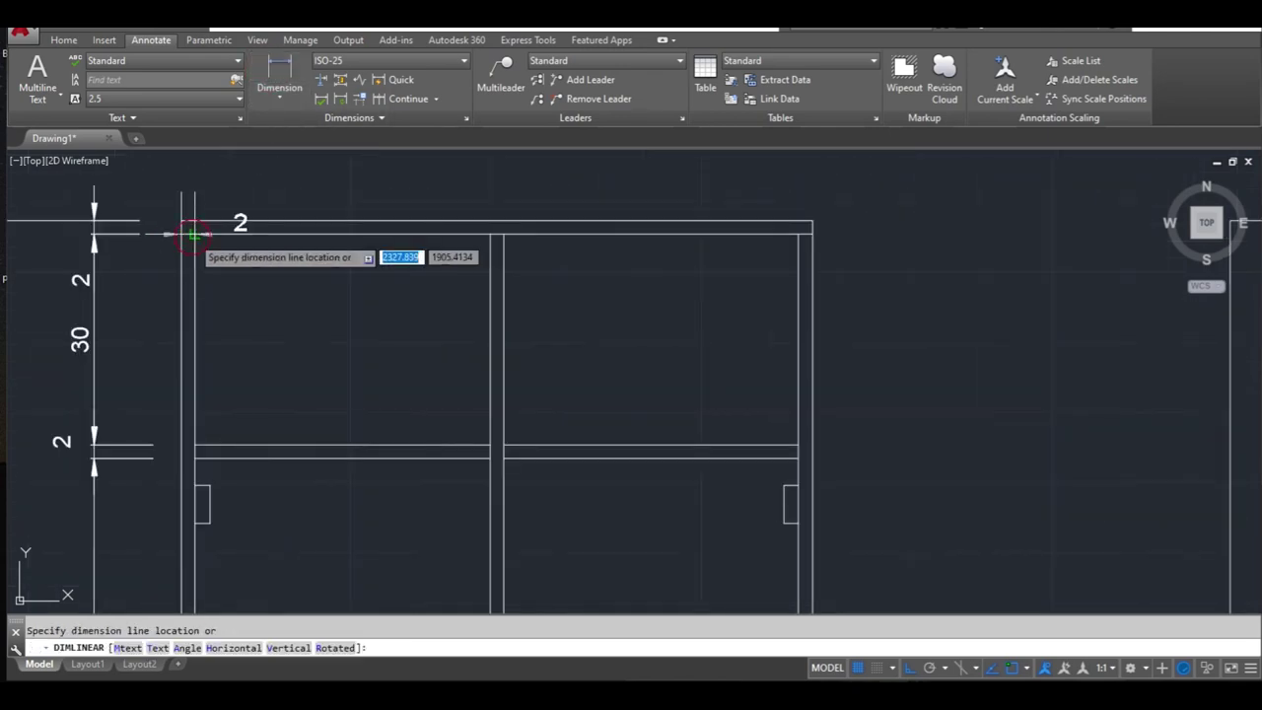
click(193, 182)
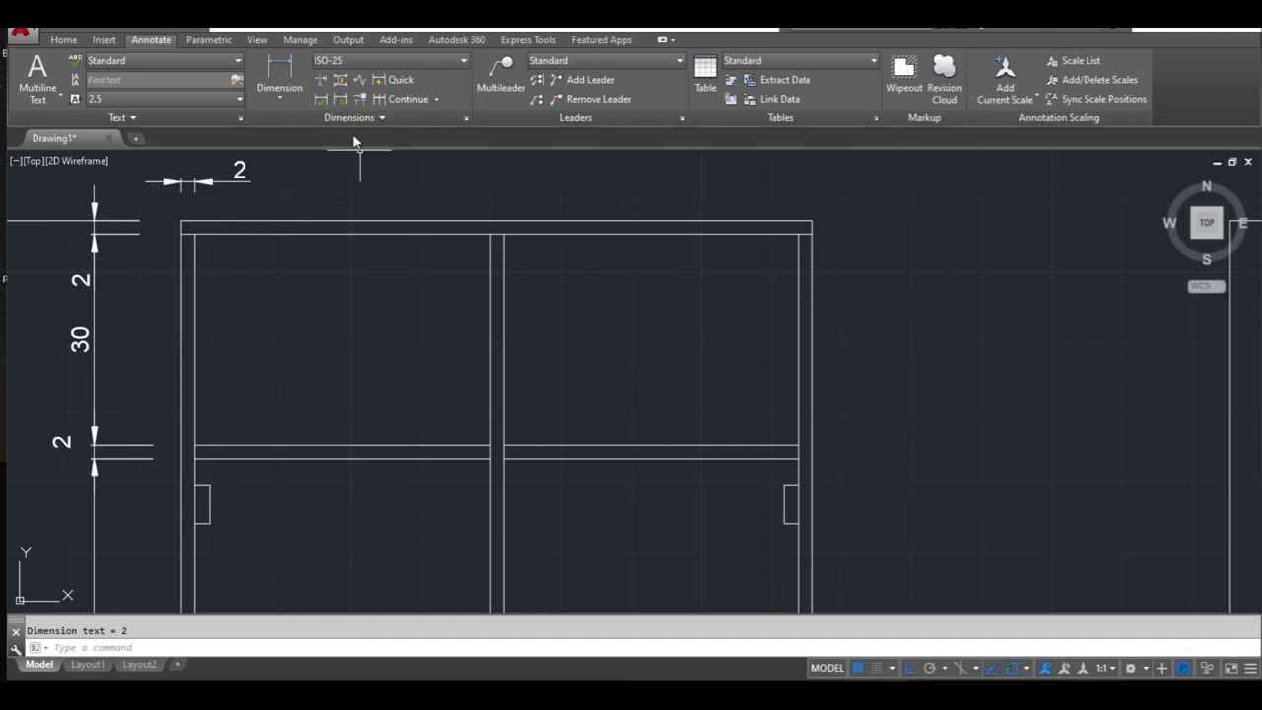
Step: Continue the top chain across to the right side panel (42, 2, 42, 2)
click(399, 100)
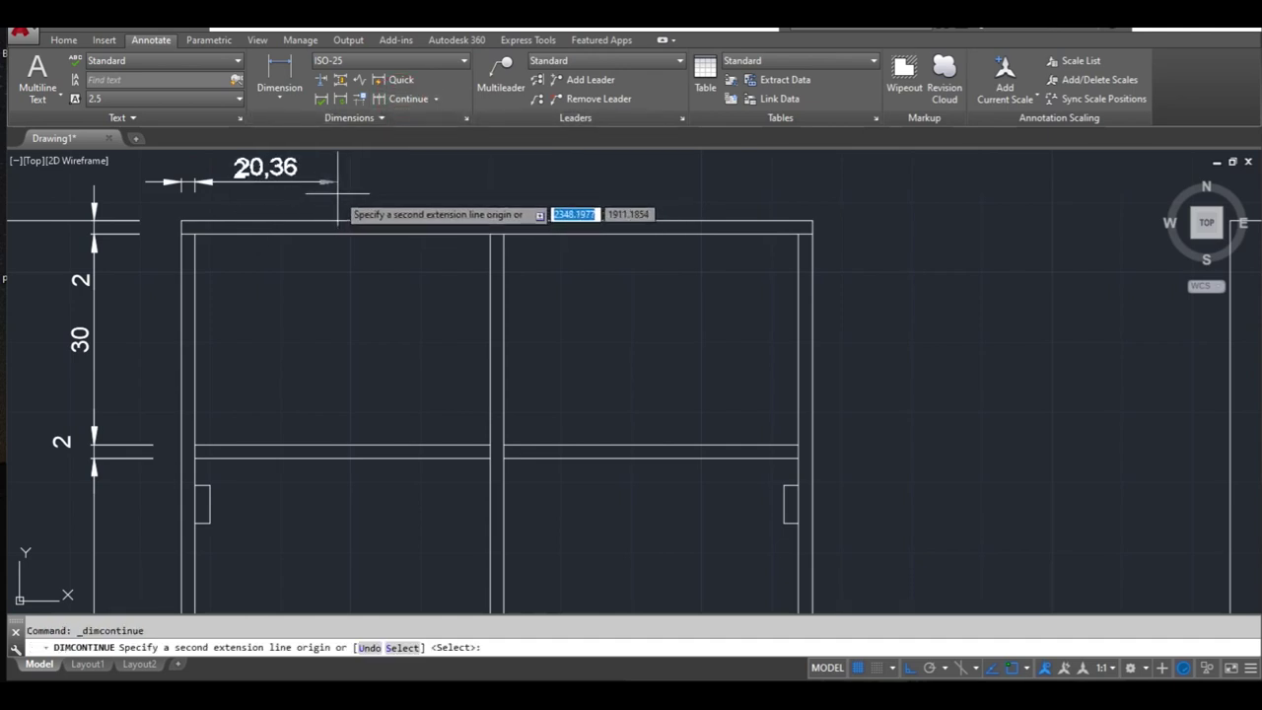
click(490, 234)
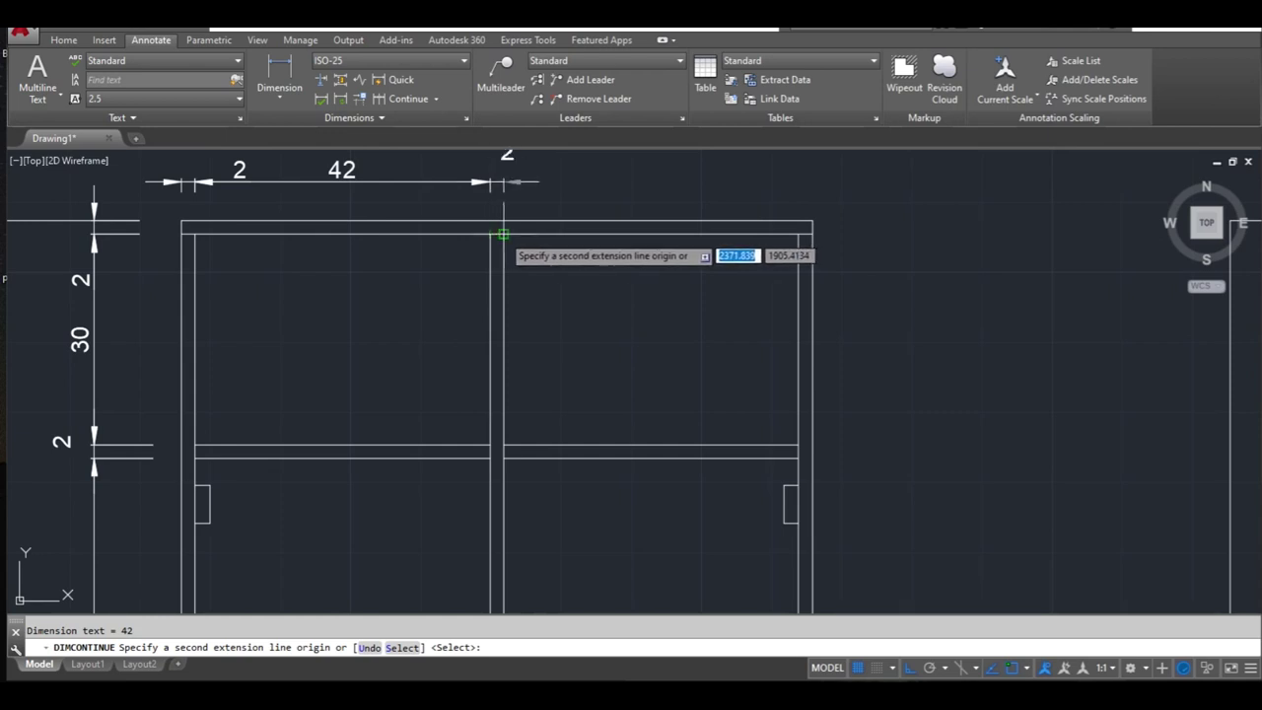
middle_drag(503, 234, 501, 287)
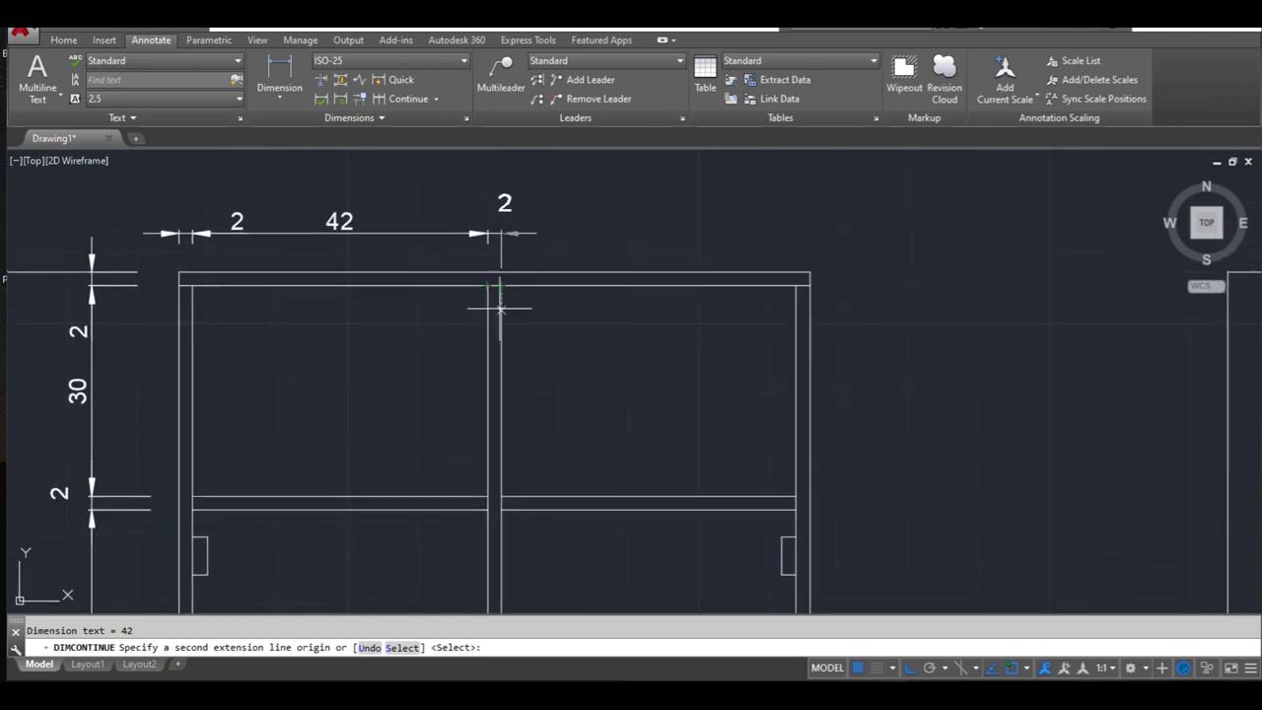
click(503, 287)
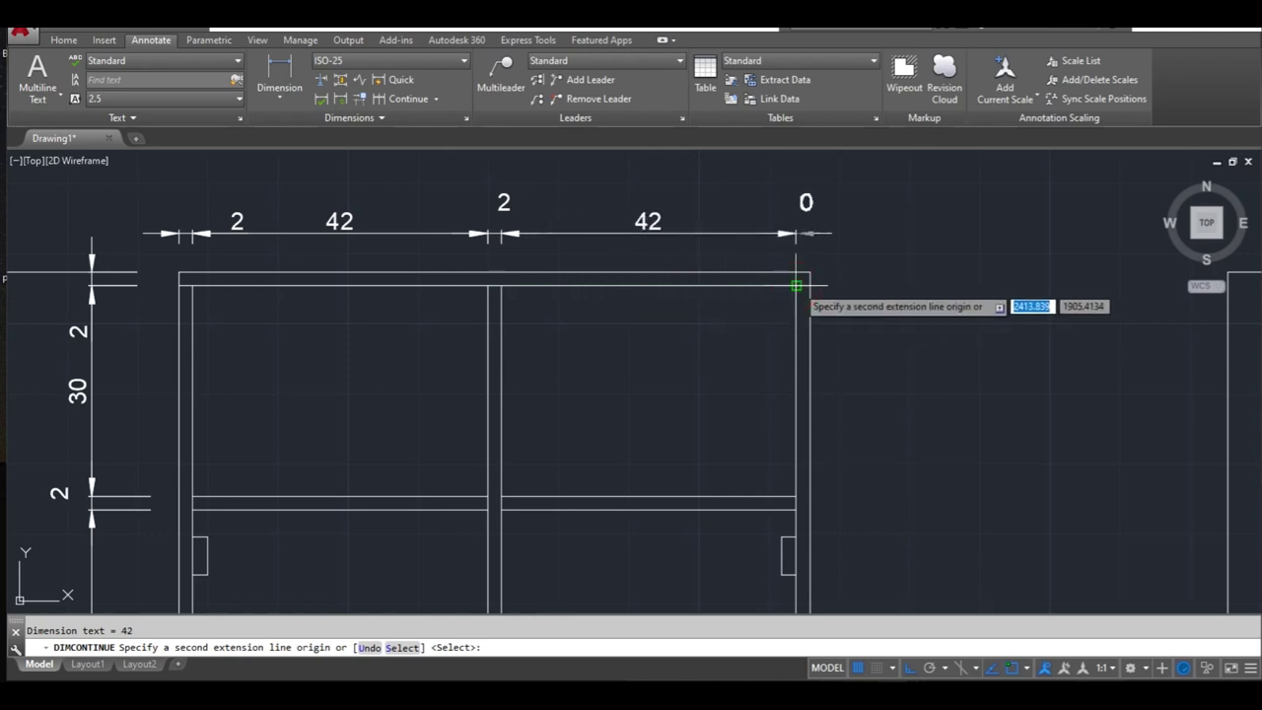
click(810, 286)
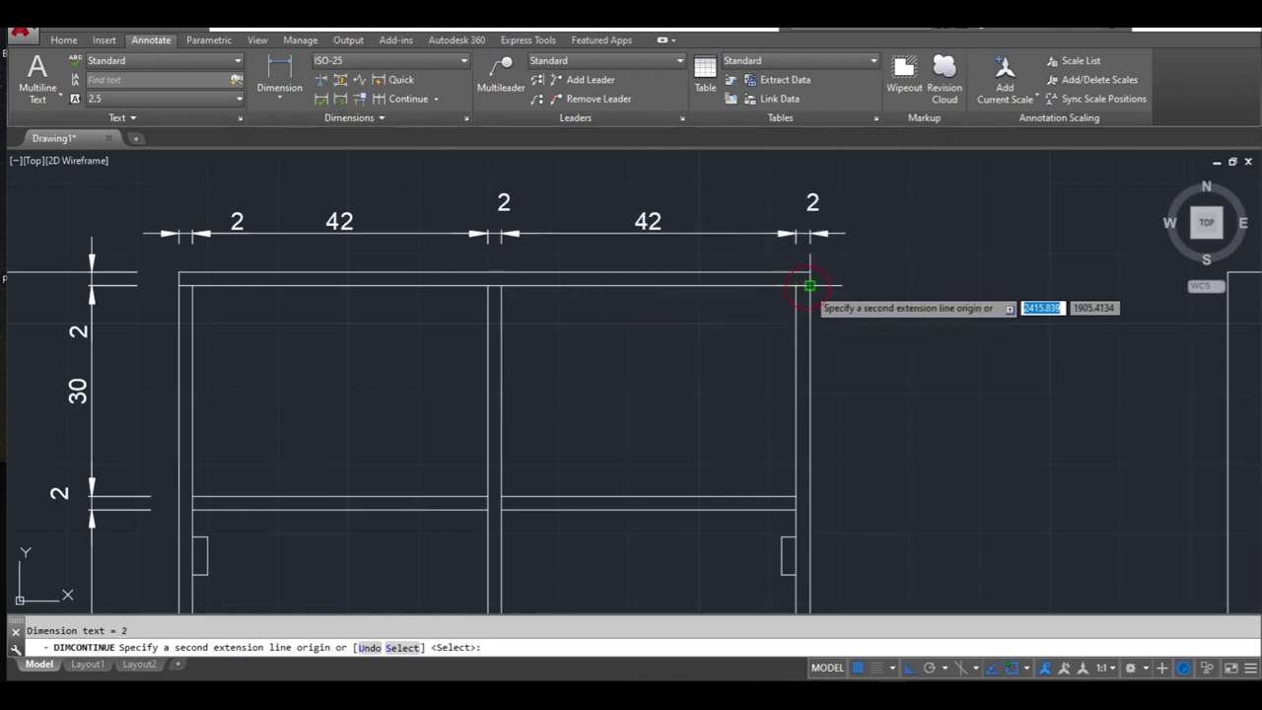
key(Return)
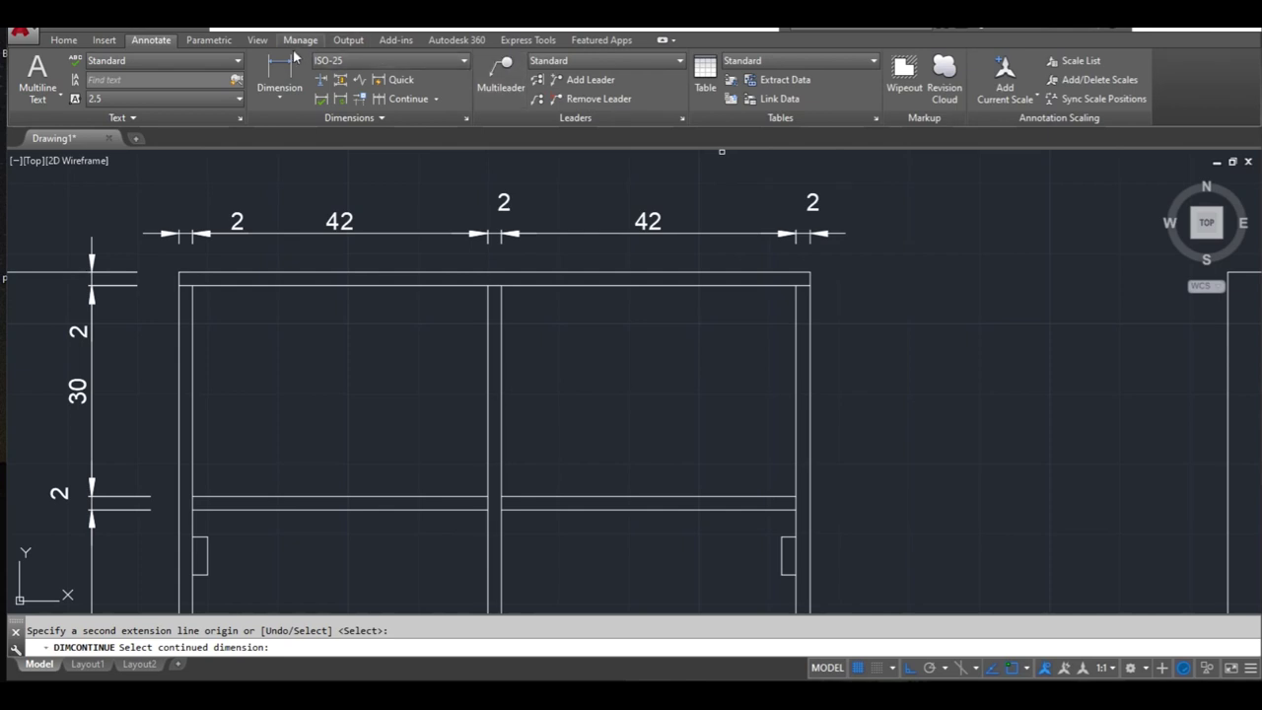
Step: Add an overall 90 width dimension corner to corner above the chain
click(282, 63)
click(179, 272)
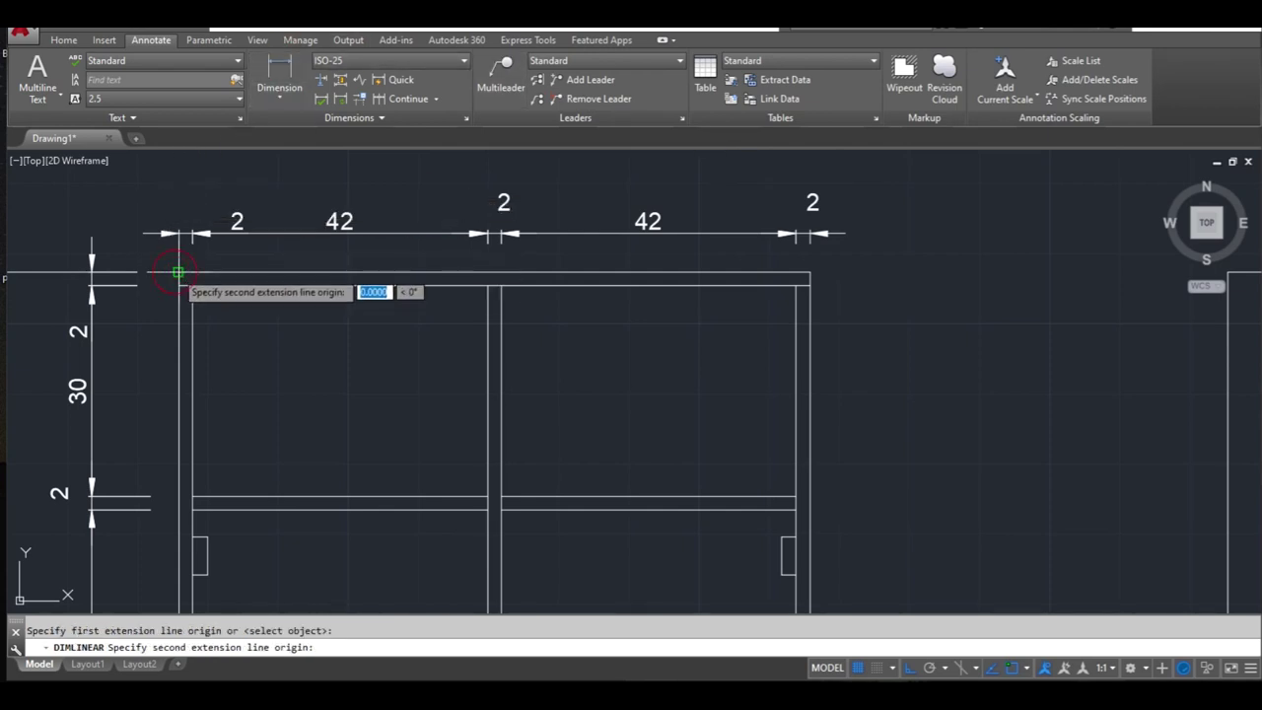
click(810, 272)
middle_drag(809, 193, 799, 308)
click(798, 249)
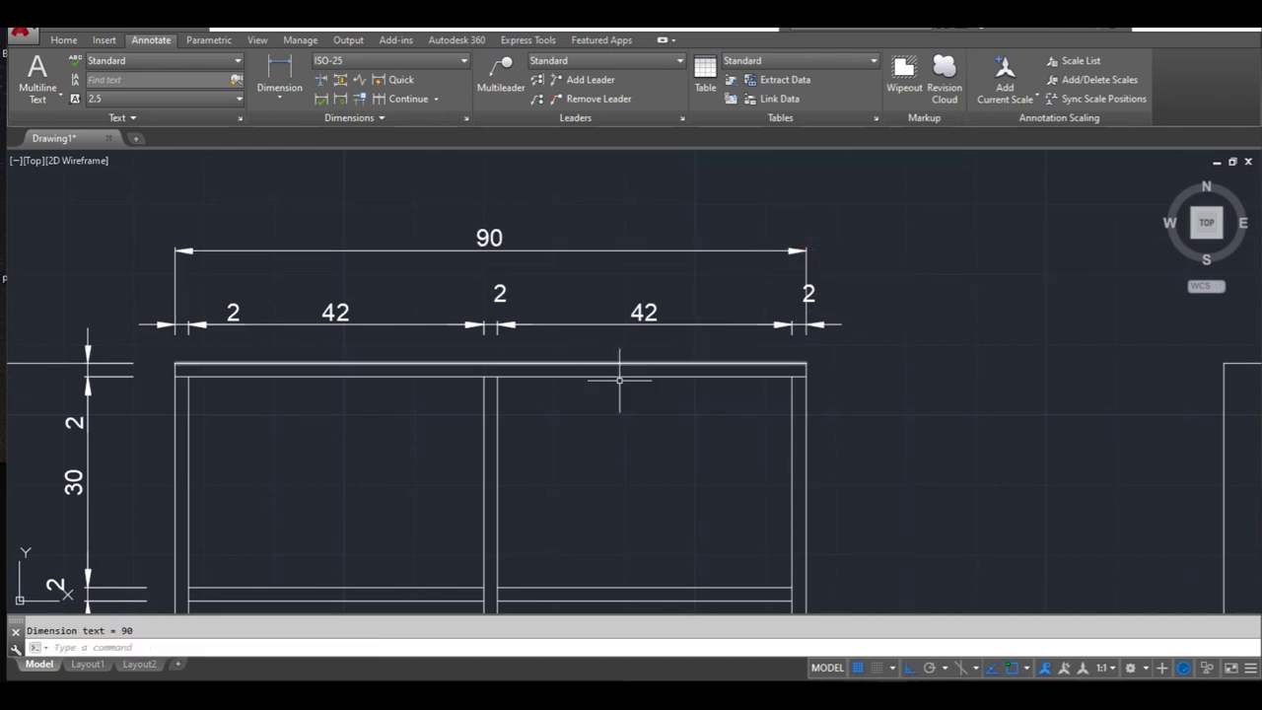
scroll(706, 399, down, 4)
middle_drag(719, 451, 525, 262)
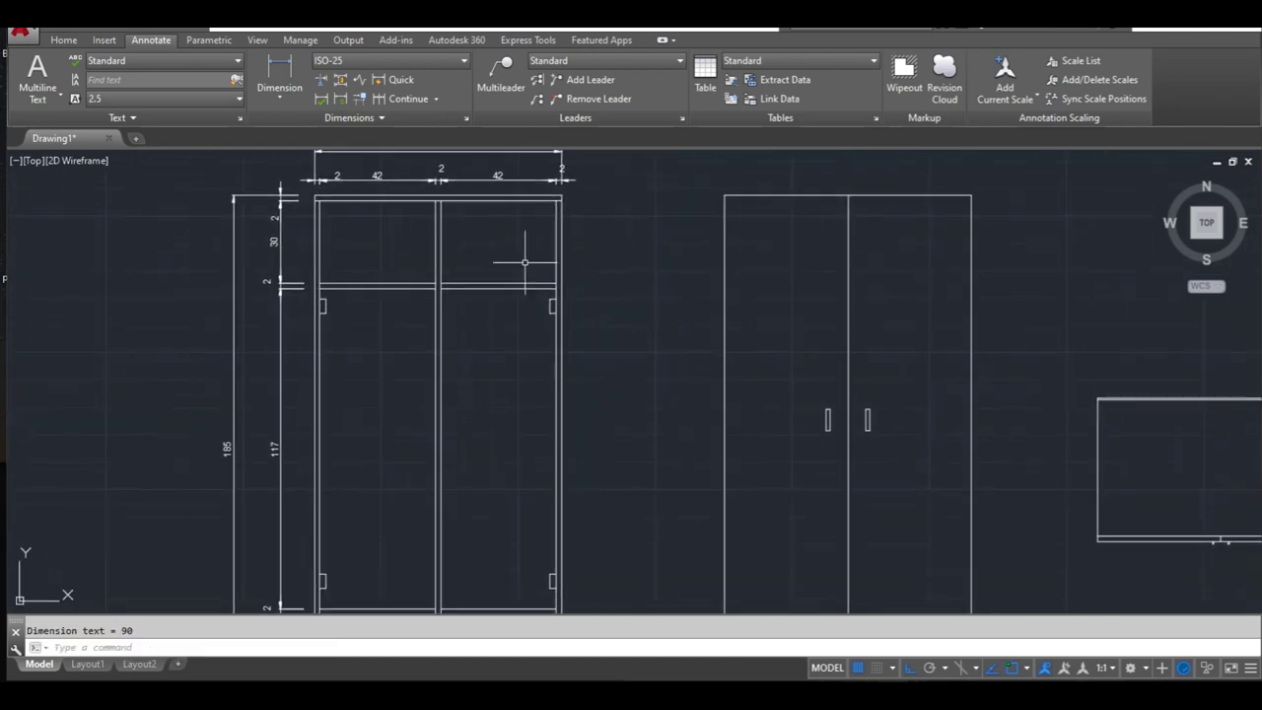
scroll(509, 298, down, 2)
middle_drag(563, 316, 473, 315)
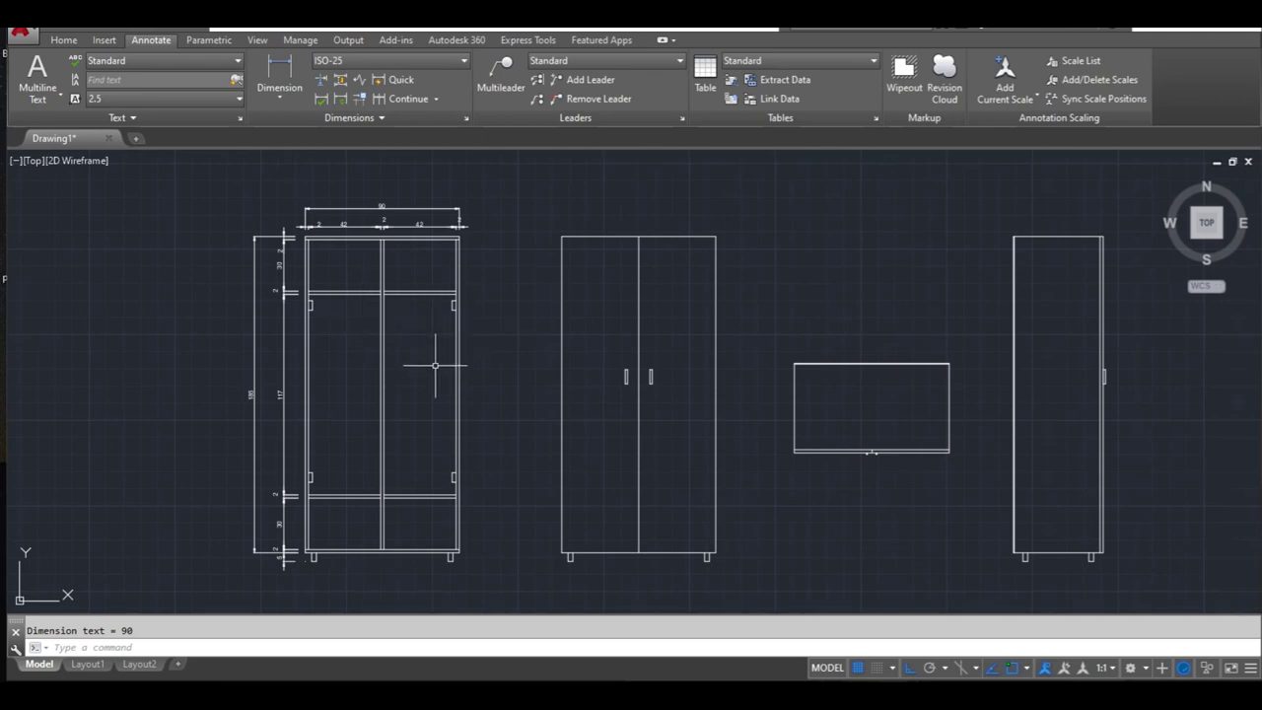
click(61, 41)
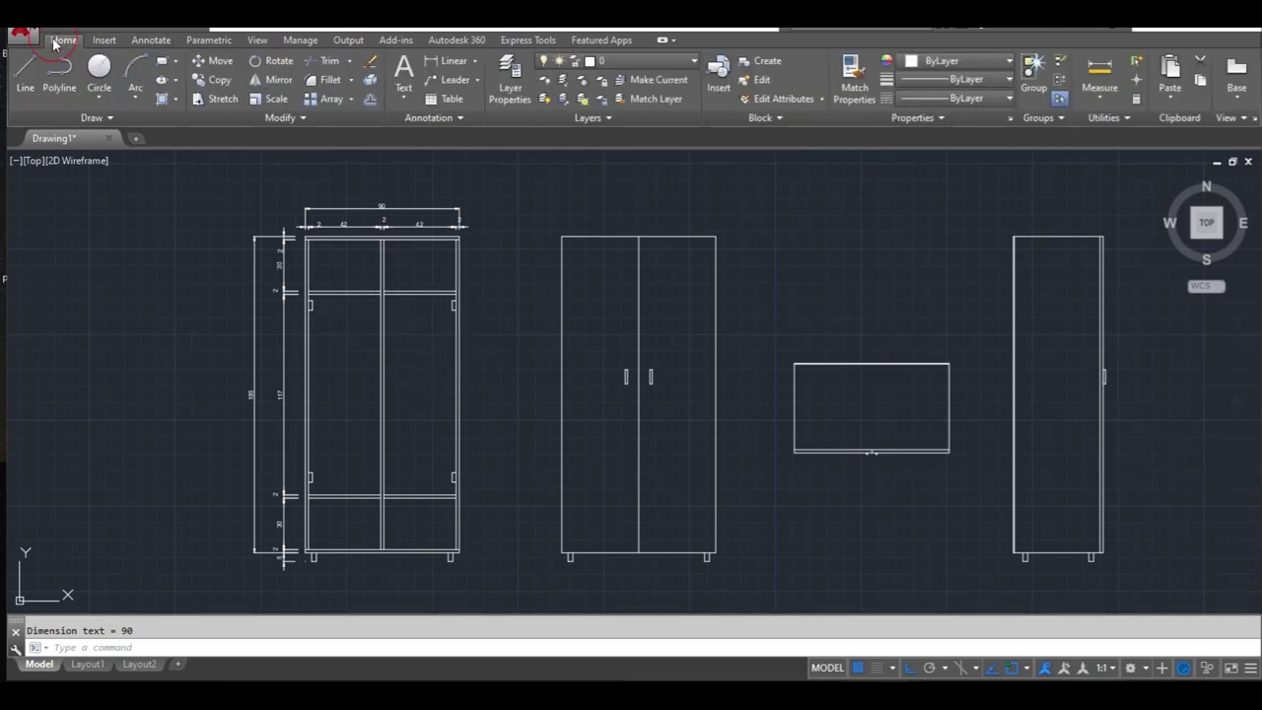
Step: Circle the upper right hinge and draw a short horizontal leader line from it
click(94, 74)
scroll(439, 296, up, 4)
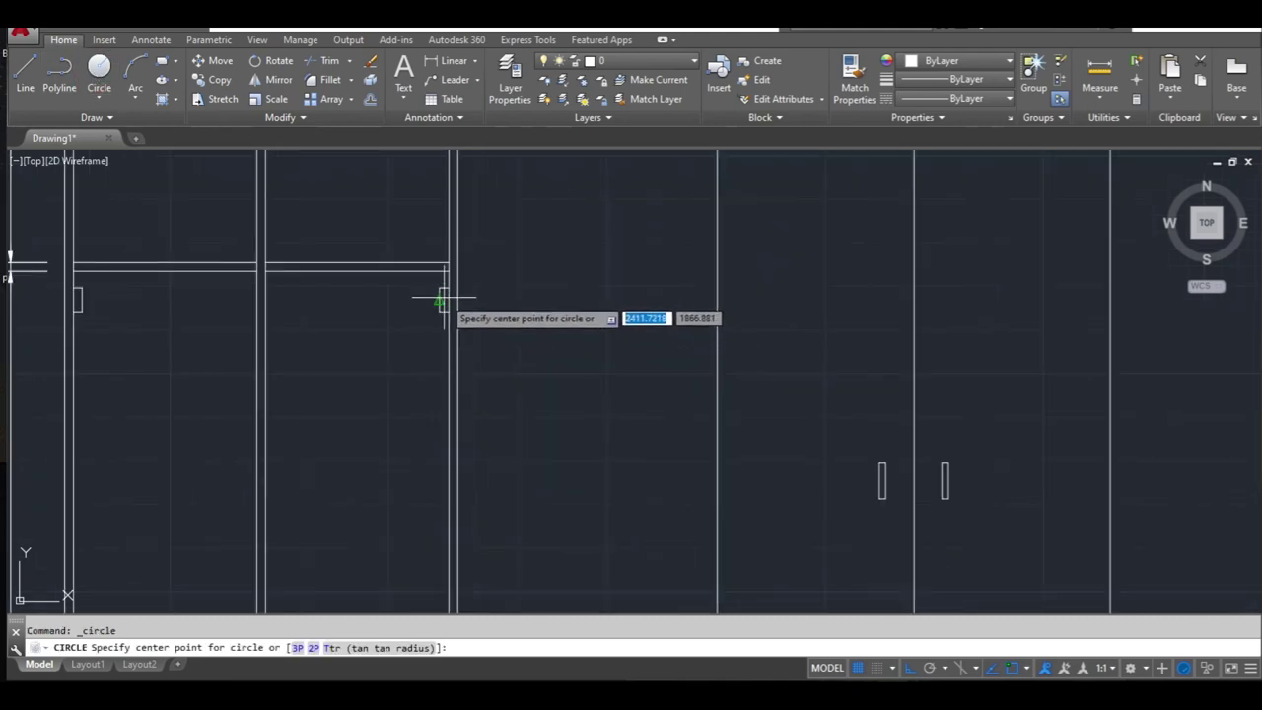
click(440, 300)
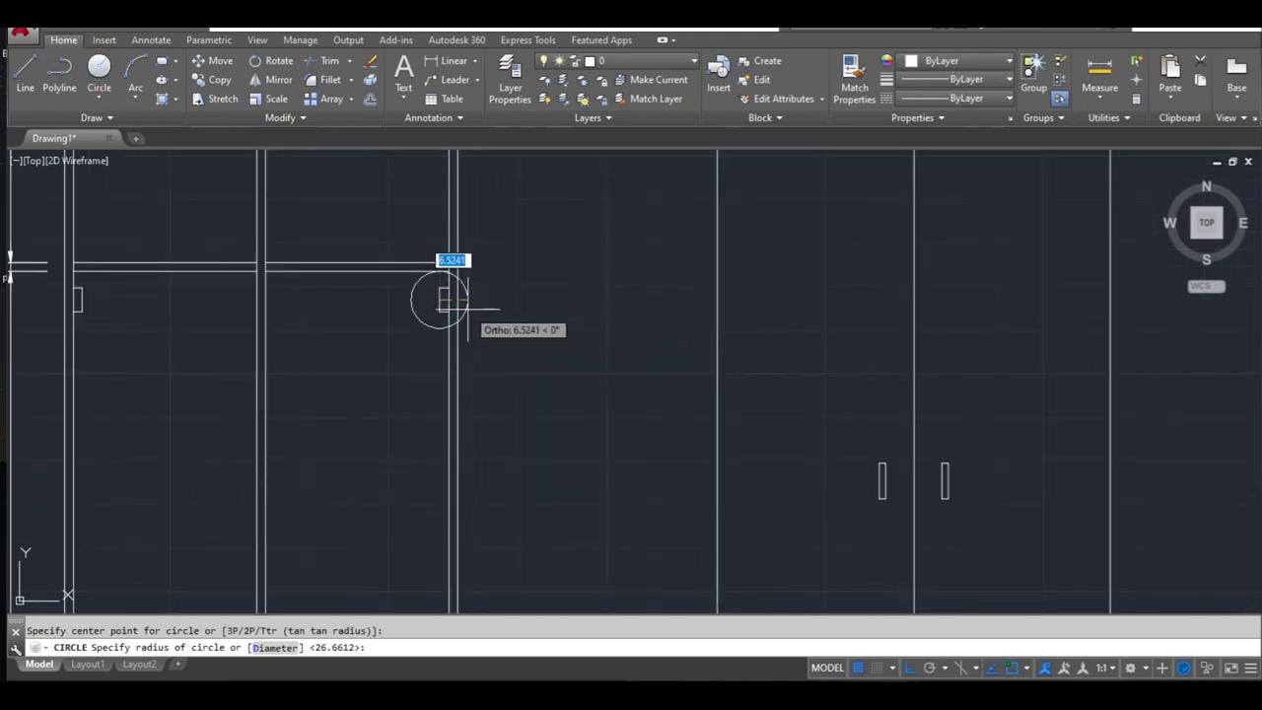
click(468, 309)
text(L)
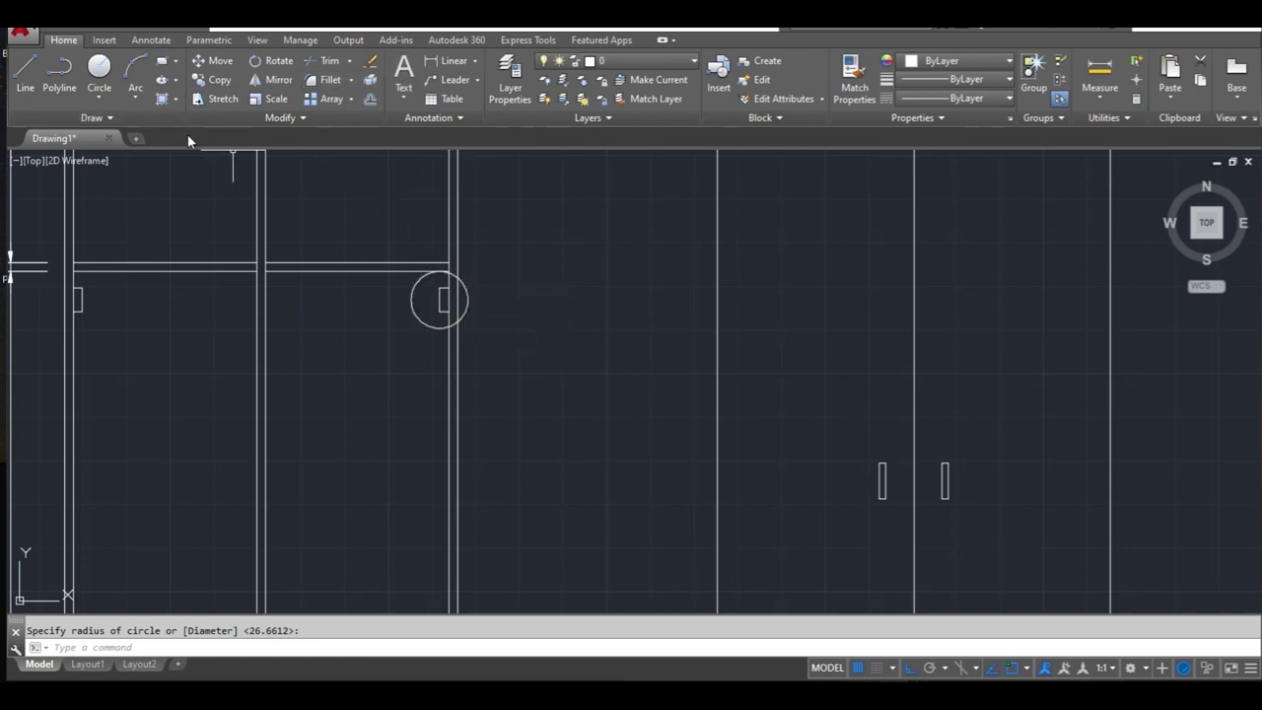
click(469, 280)
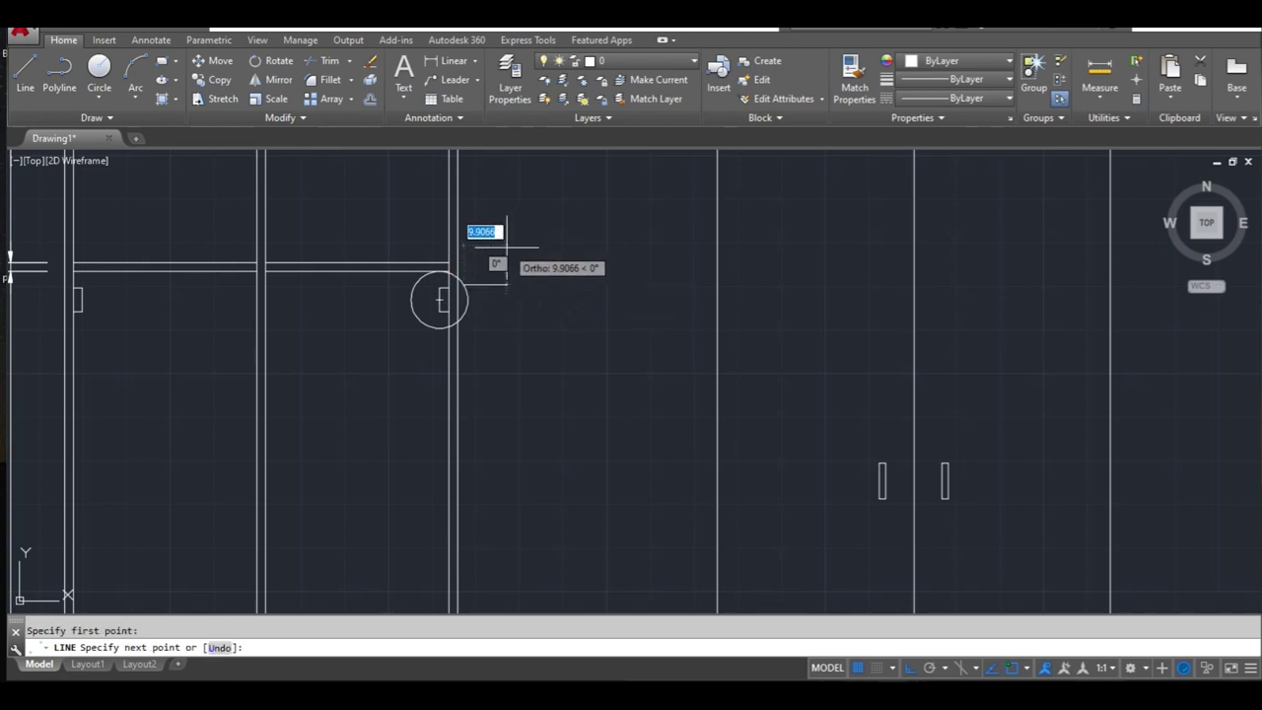
click(520, 284)
key(Return)
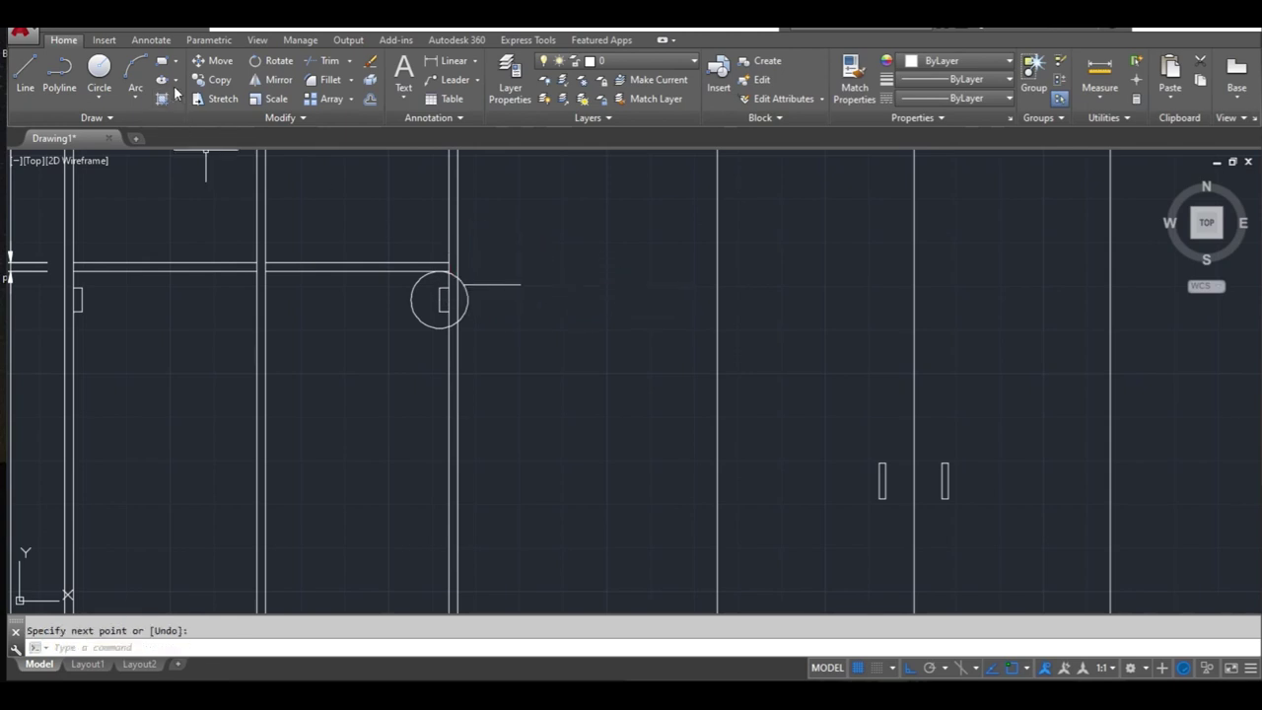
Step: Write the label DETAY-1 beside the leader line
click(402, 74)
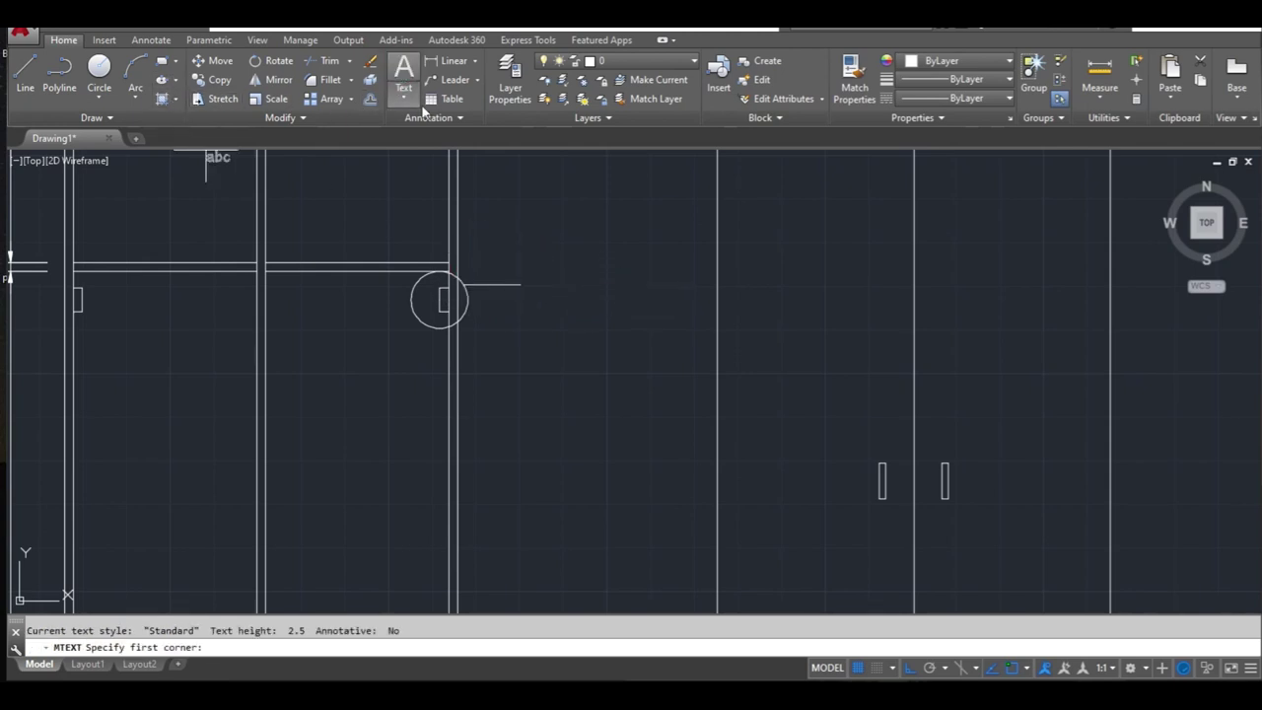
click(539, 273)
click(614, 304)
text(DETAY-1)
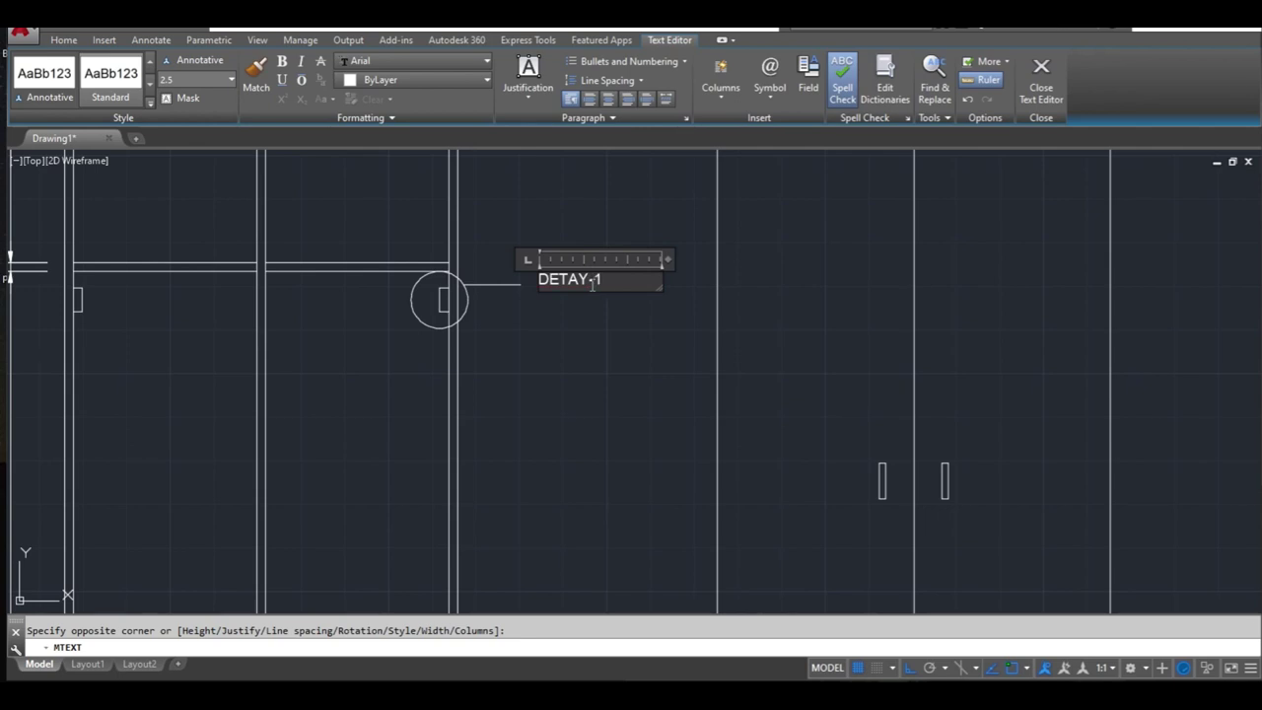
click(558, 351)
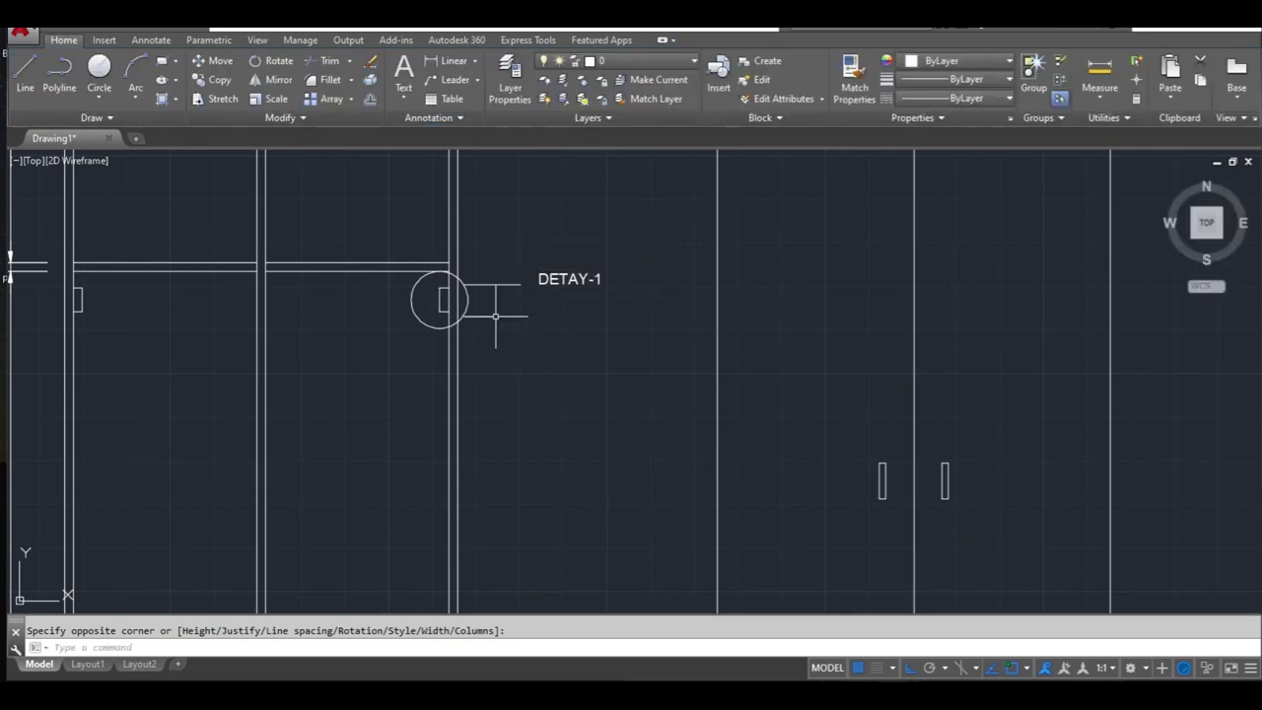
scroll(495, 378, down, 2)
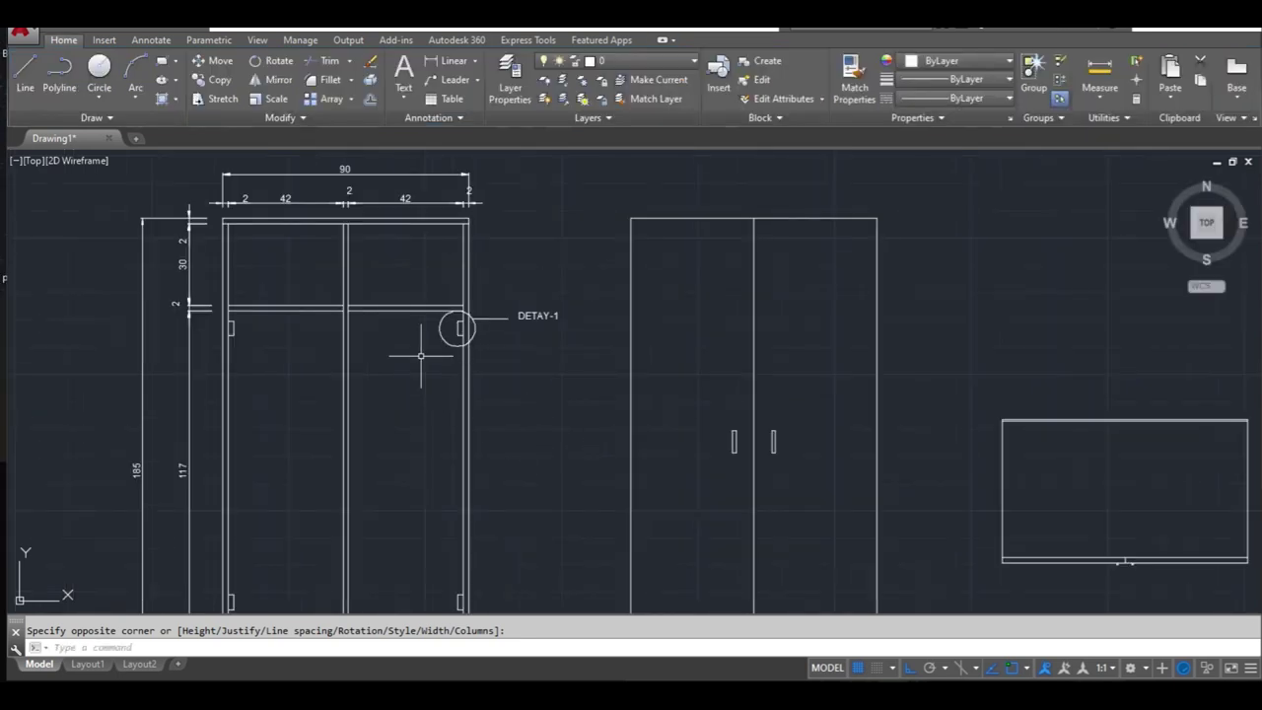
scroll(414, 411, down, 2)
middle_drag(278, 391, 787, 378)
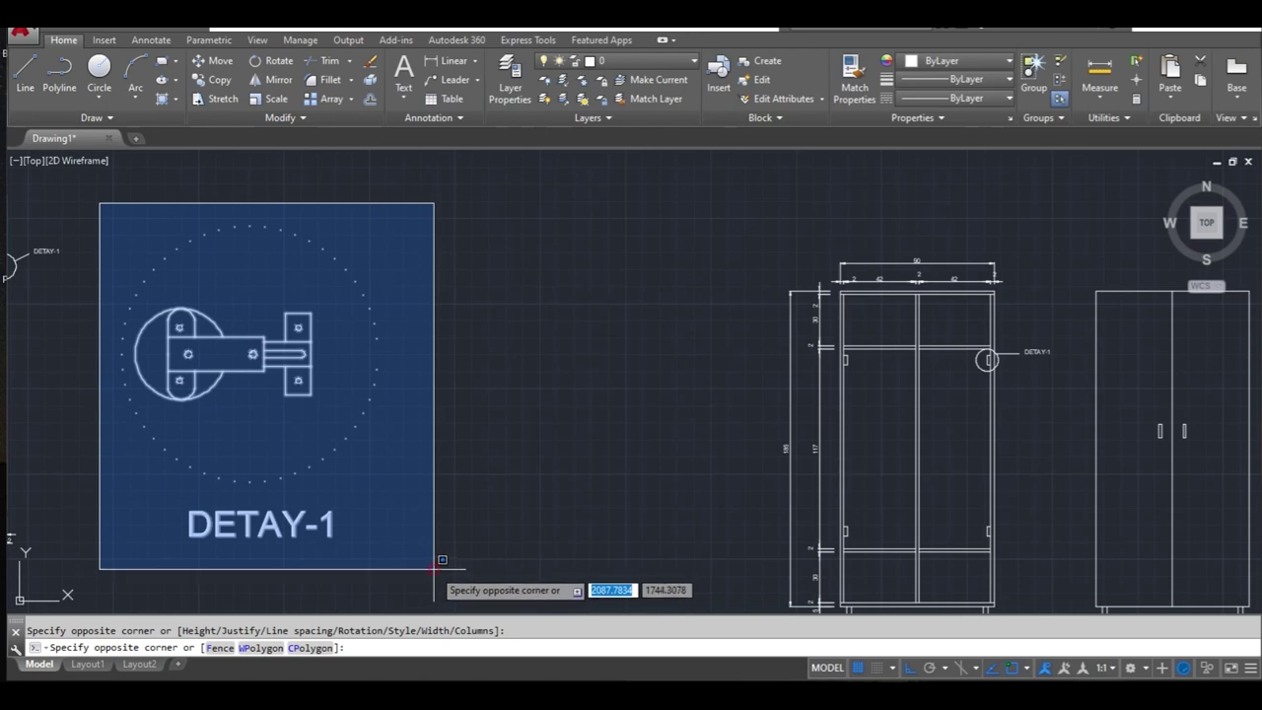
Step: Move the hinge detail and its DETAY-1 title to the right of the elevations
click(467, 572)
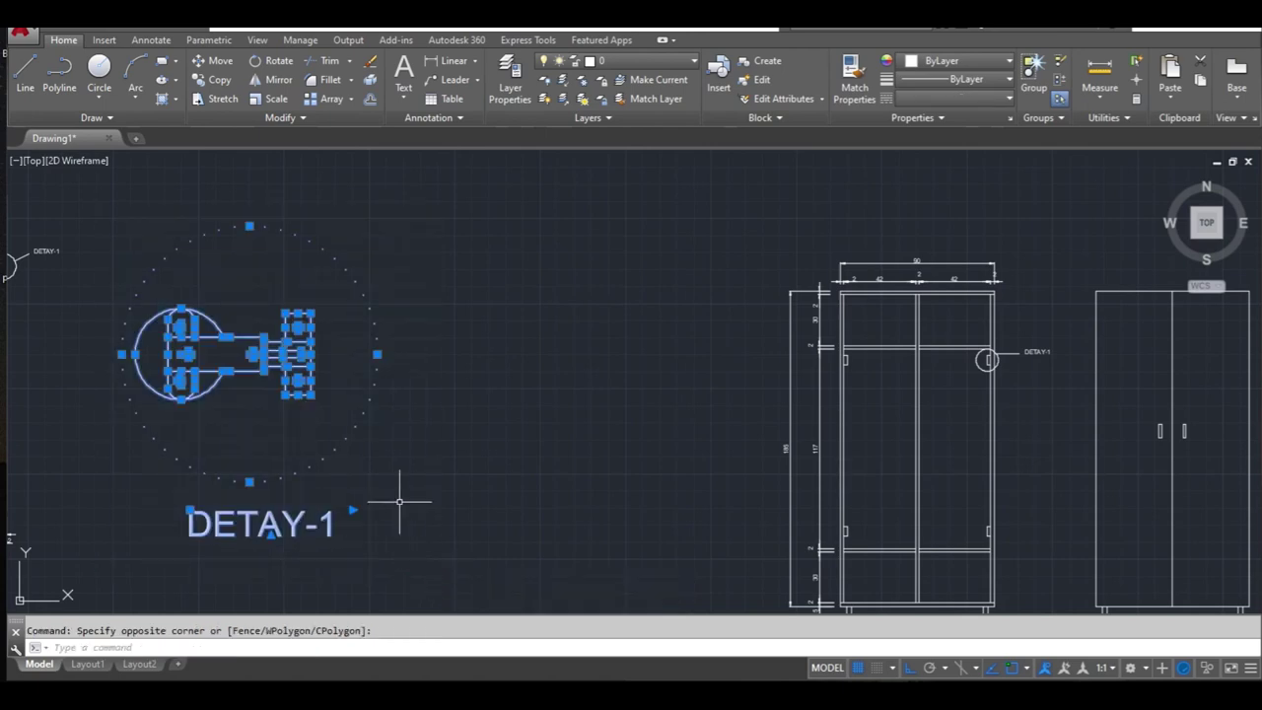
click(212, 62)
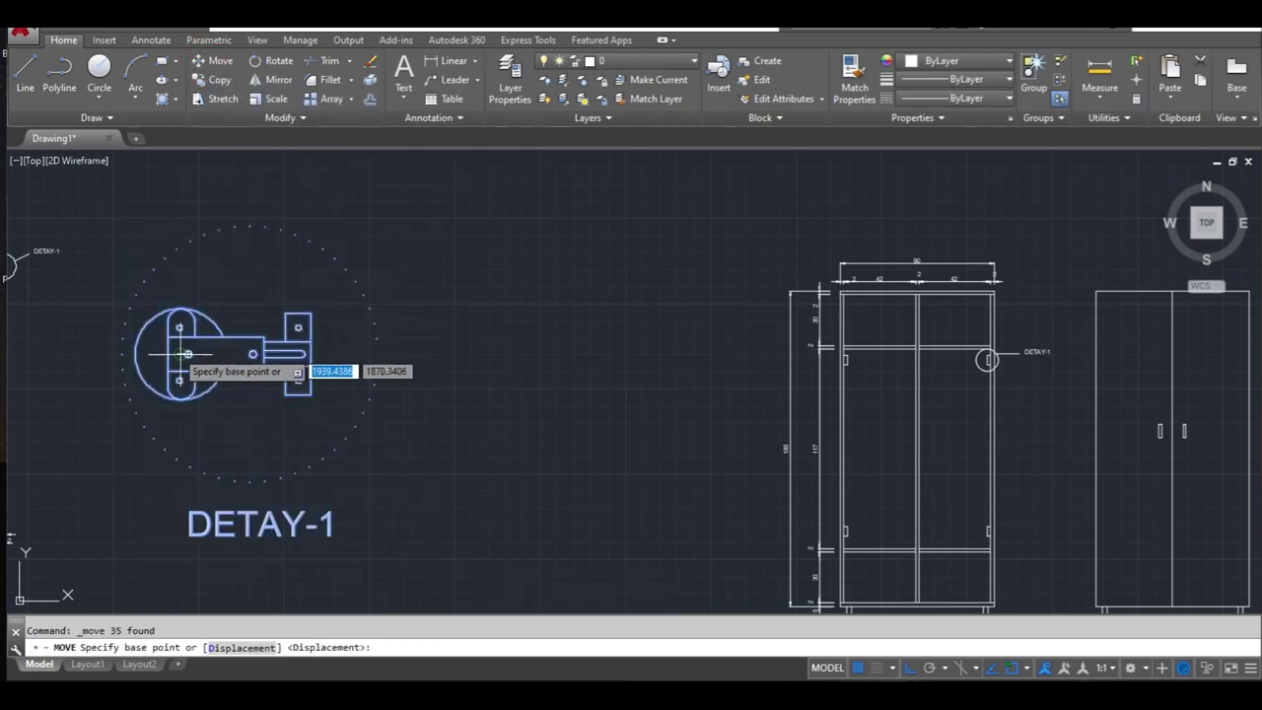
click(186, 353)
mouse_move(584, 358)
middle_down()
mouse_move(428, 211)
mouse_move(247, 197)
middle_up()
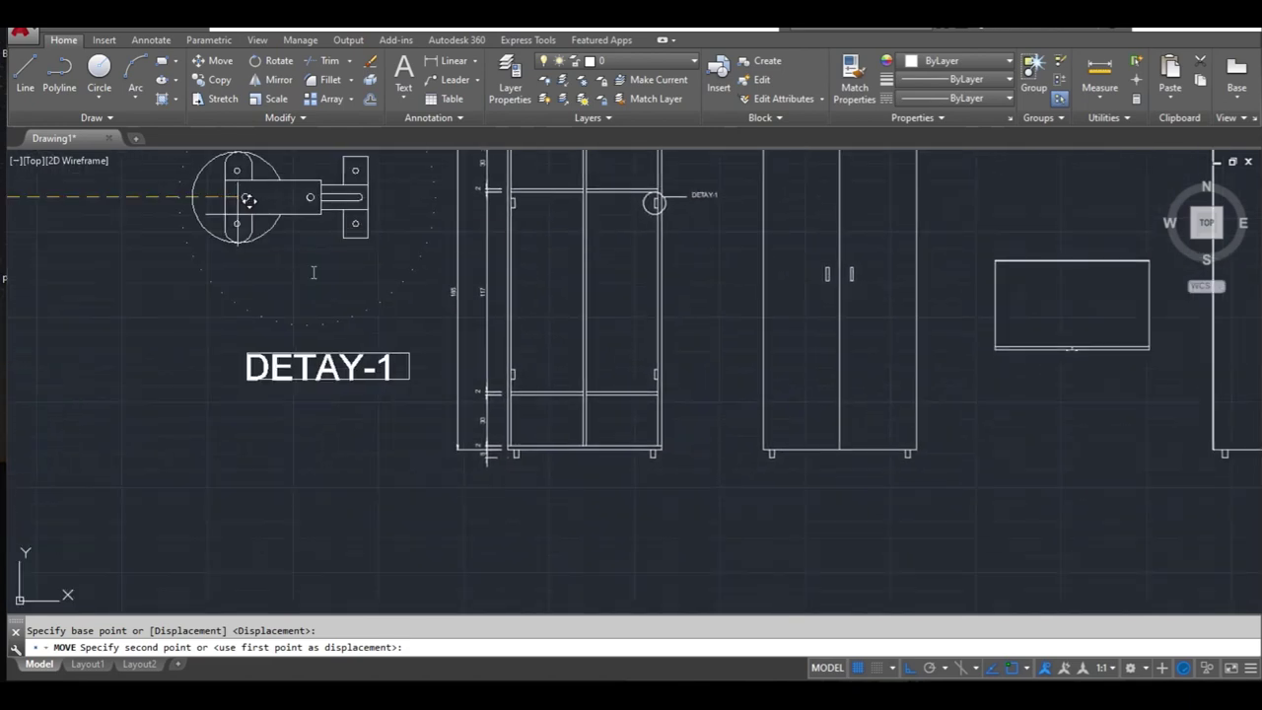
mouse_move(632, 350)
middle_down()
mouse_move(541, 458)
mouse_move(334, 459)
mouse_move(364, 580)
middle_up()
mouse_move(1045, 473)
middle_down()
mouse_move(753, 428)
mouse_move(621, 370)
middle_up()
click(728, 411)
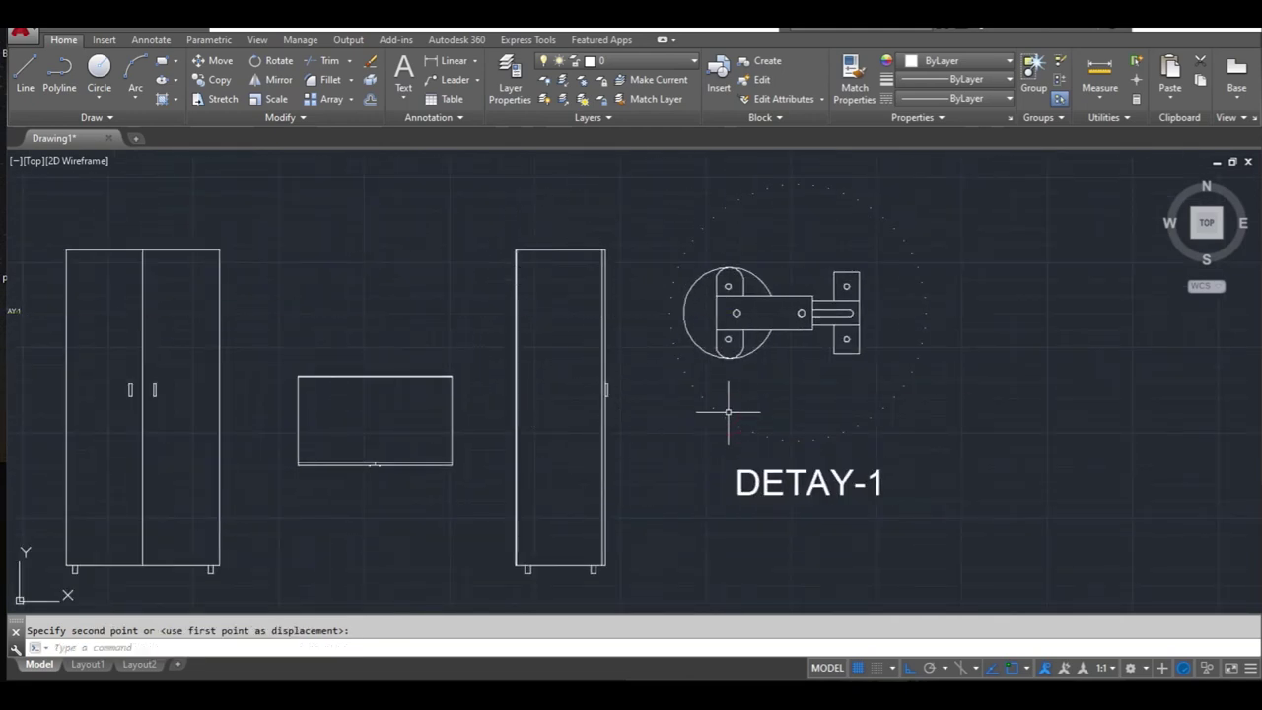
Step: Pan and zoom around to check the DETAY-1 detail beside the dimensioned wardrobe
scroll(783, 339, up, 4)
scroll(781, 353, down, 2)
middle_drag(824, 447, 693, 521)
middle_drag(654, 378, 719, 293)
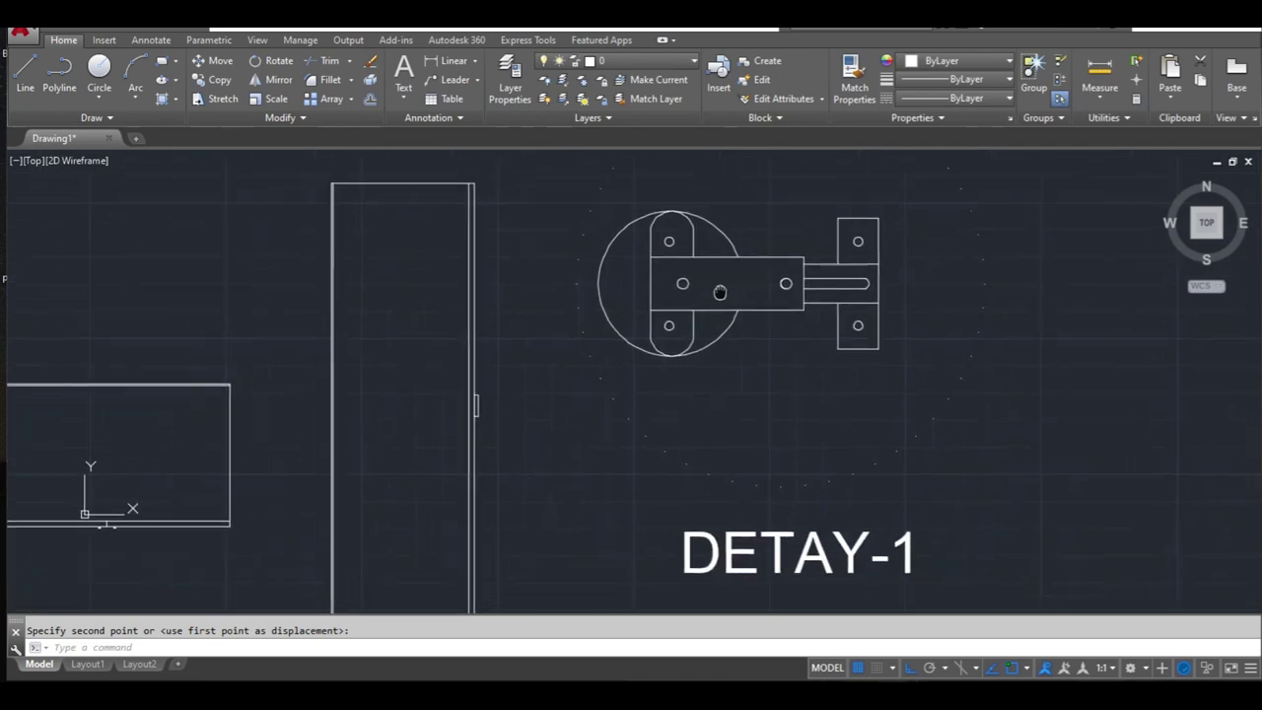
scroll(774, 350, down, 4)
middle_drag(282, 400, 396, 425)
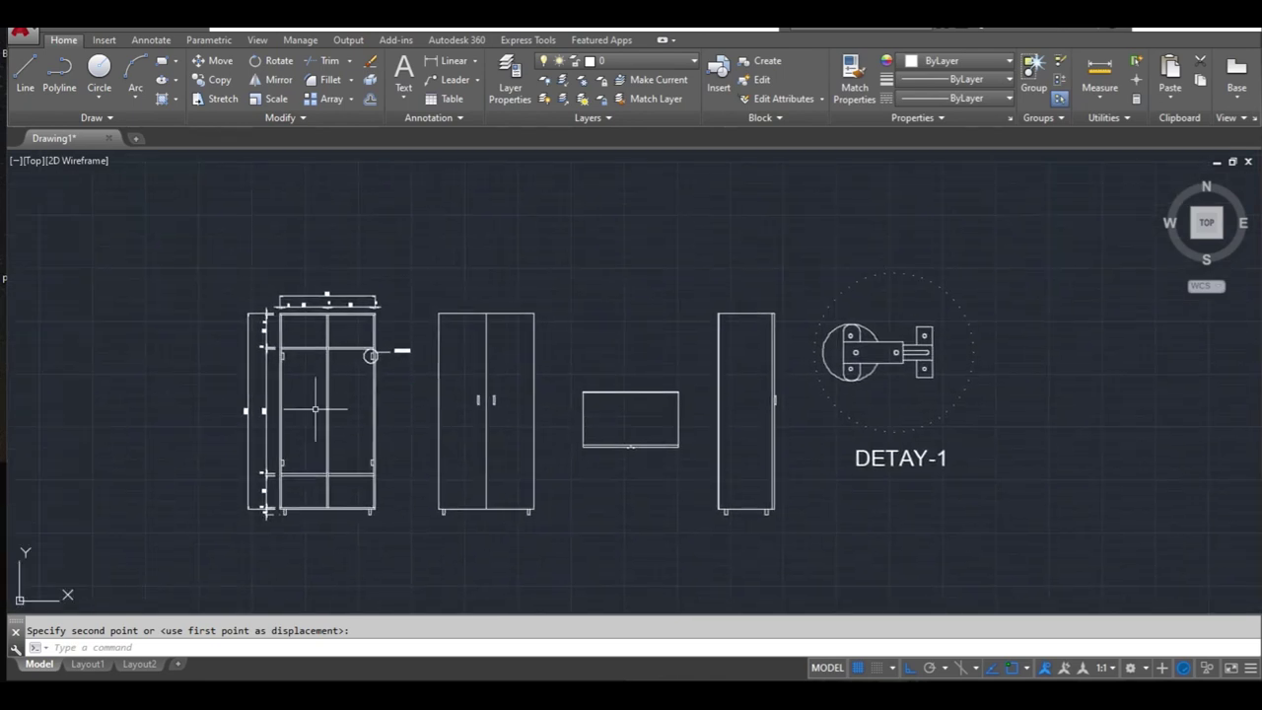
scroll(329, 498, up, 3)
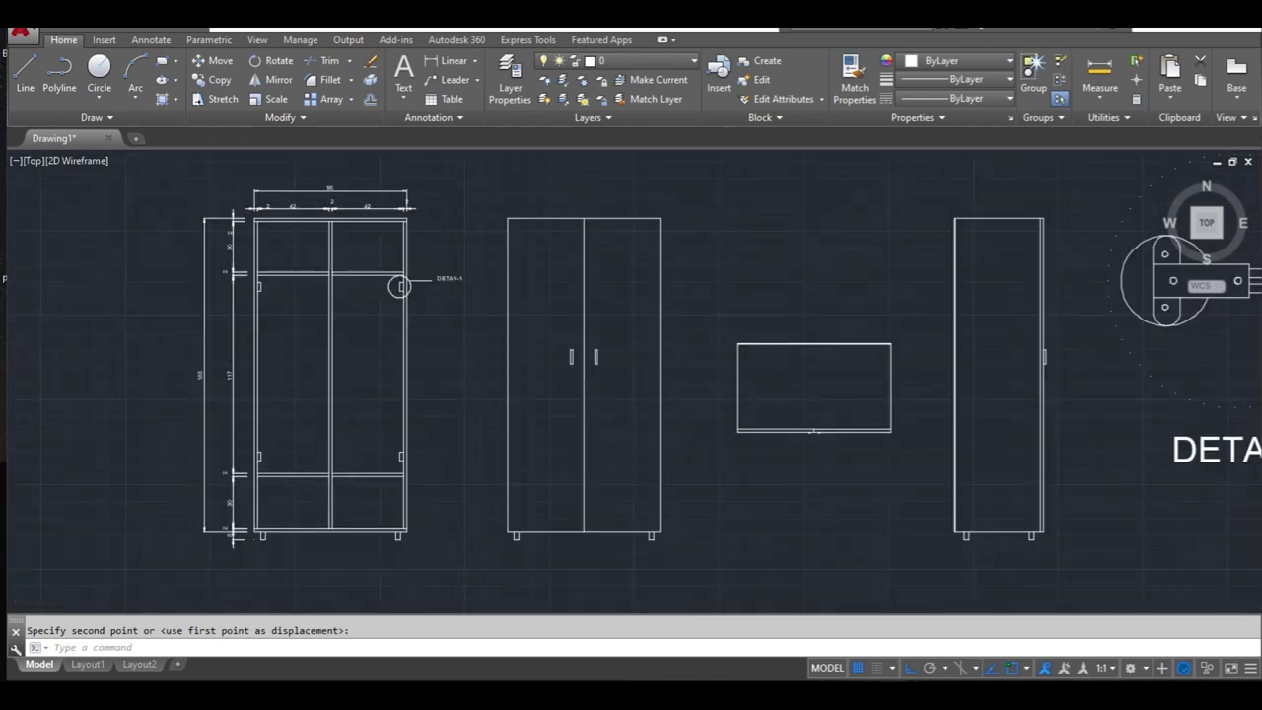
scroll(333, 500, up, 1)
scroll(335, 487, up, 2)
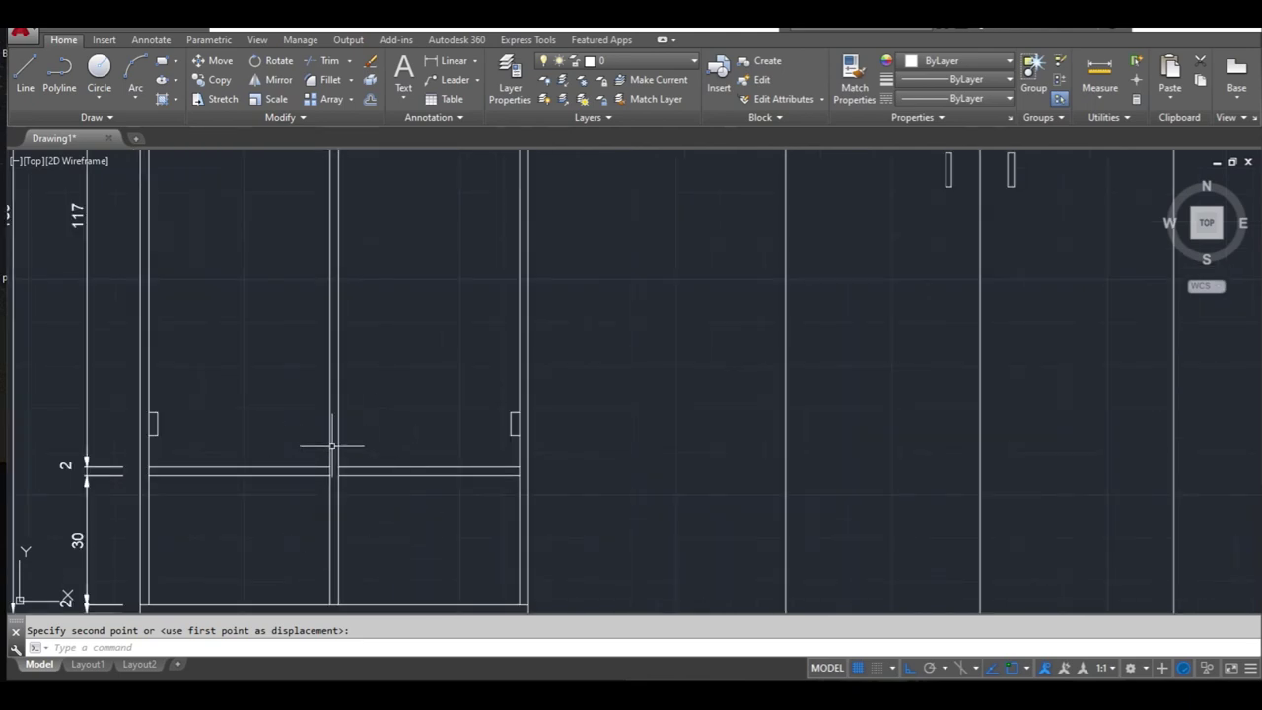
scroll(331, 446, down, 2)
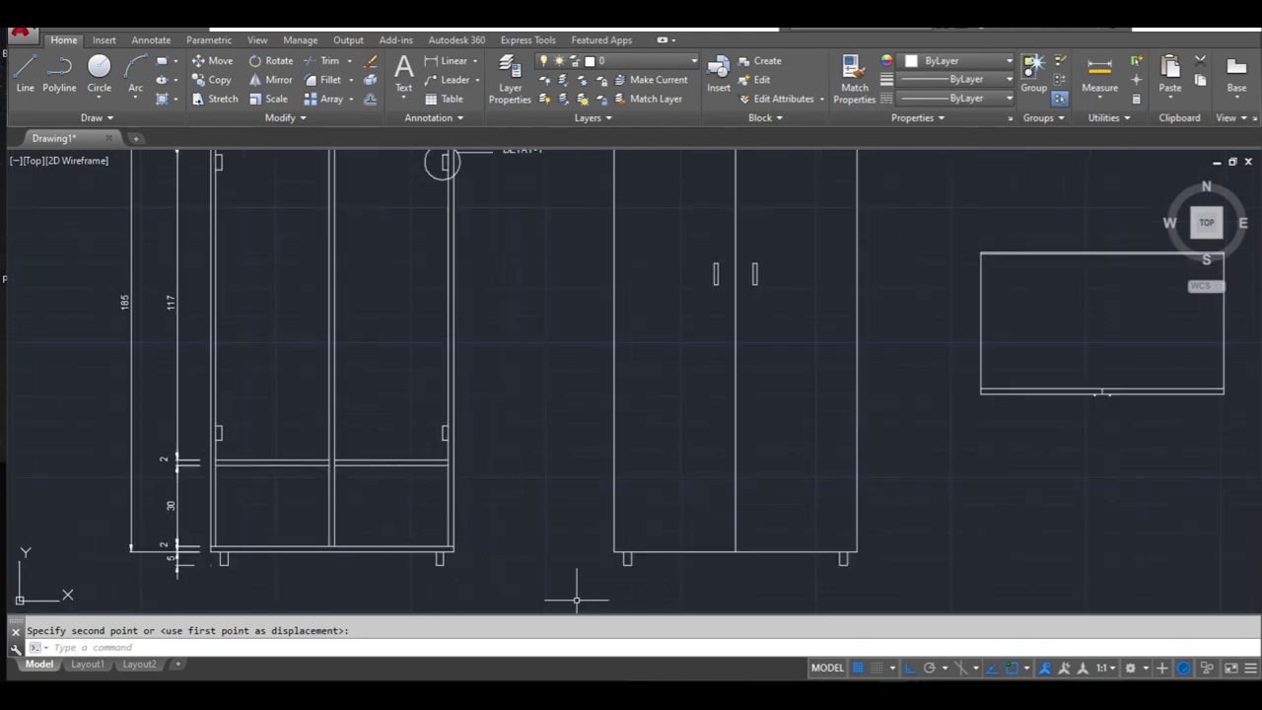
scroll(604, 493, down, 2)
middle_drag(837, 509, 428, 464)
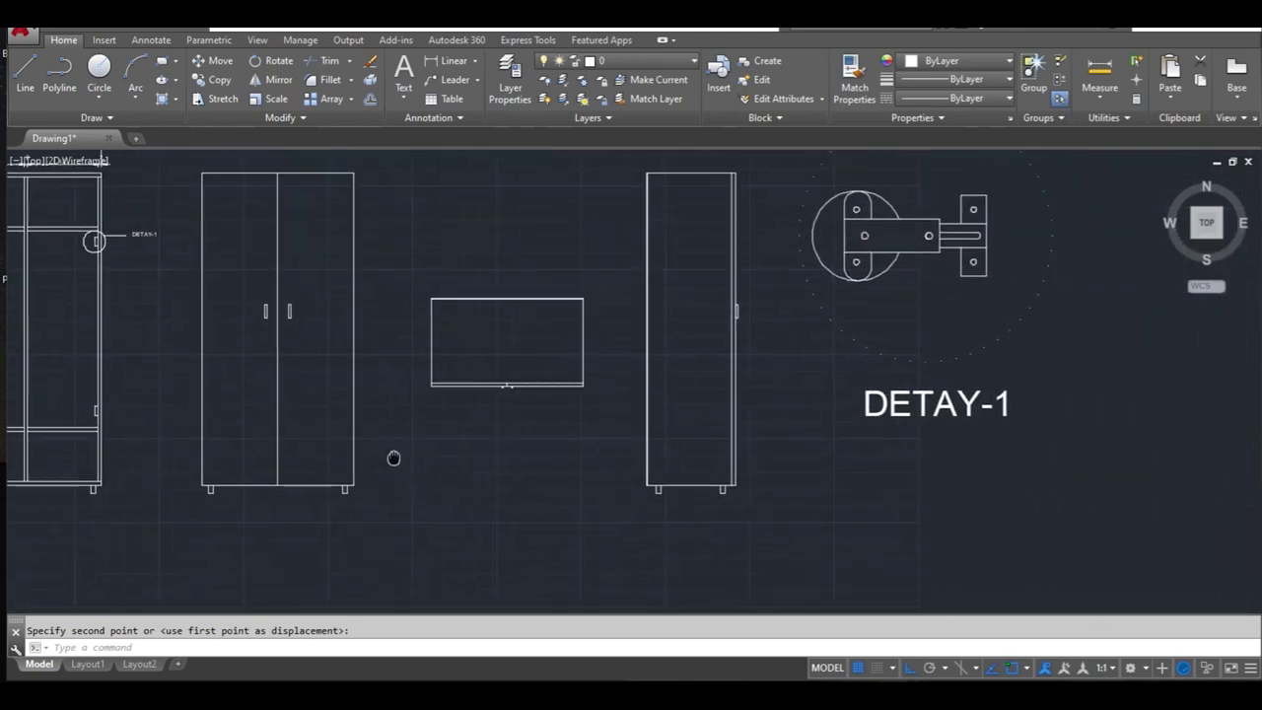
middle_drag(564, 431, 838, 483)
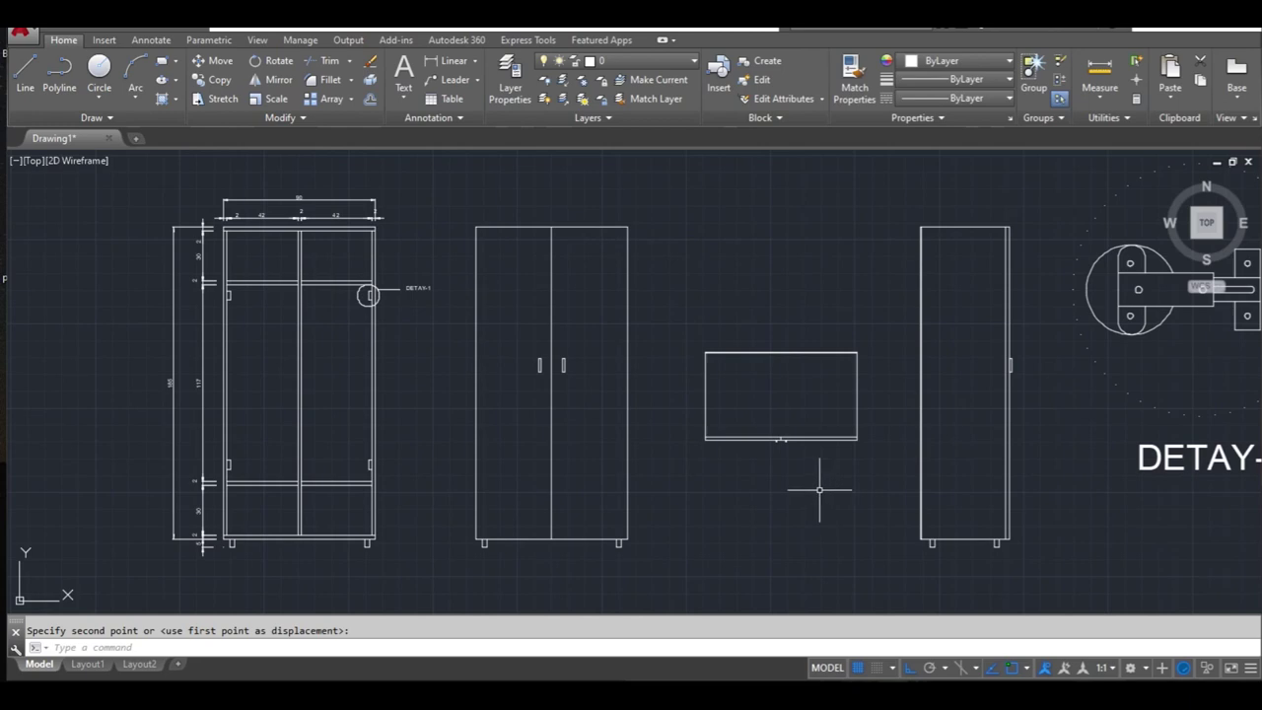